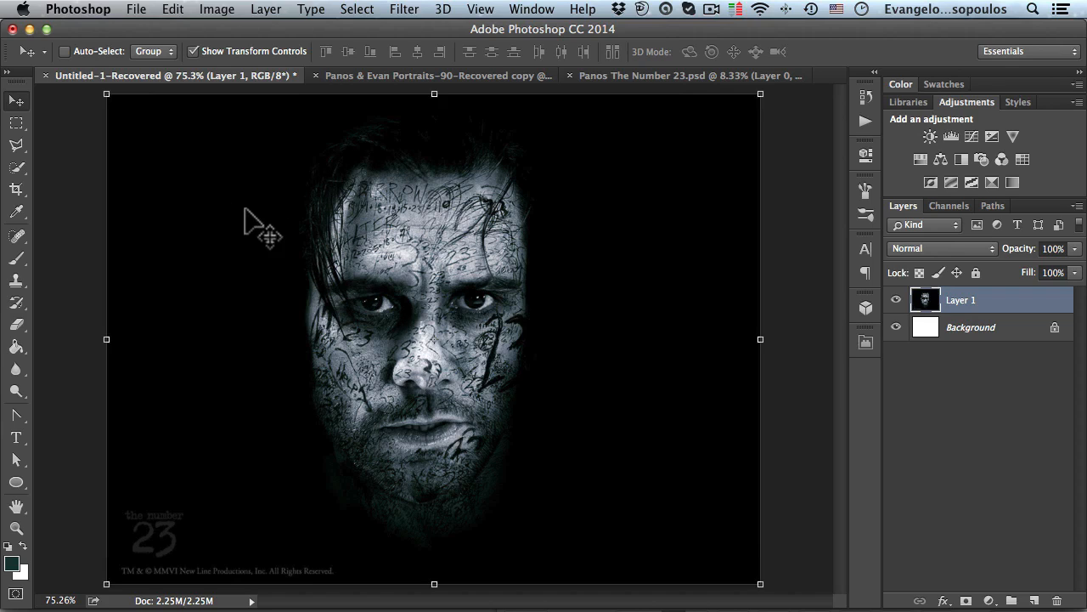
- Switch between the three open documents to compare the finished poster-style portraits with the original color photo
{"action": "left_click", "coordinate": [353, 75]}
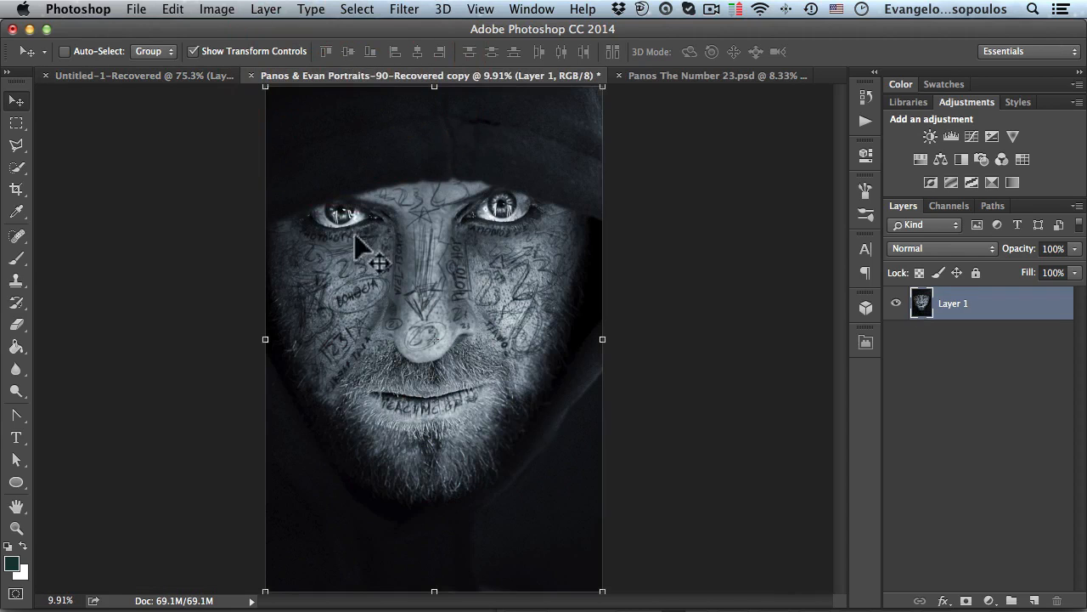
{"action": "left_click", "coordinate": [656, 74]}
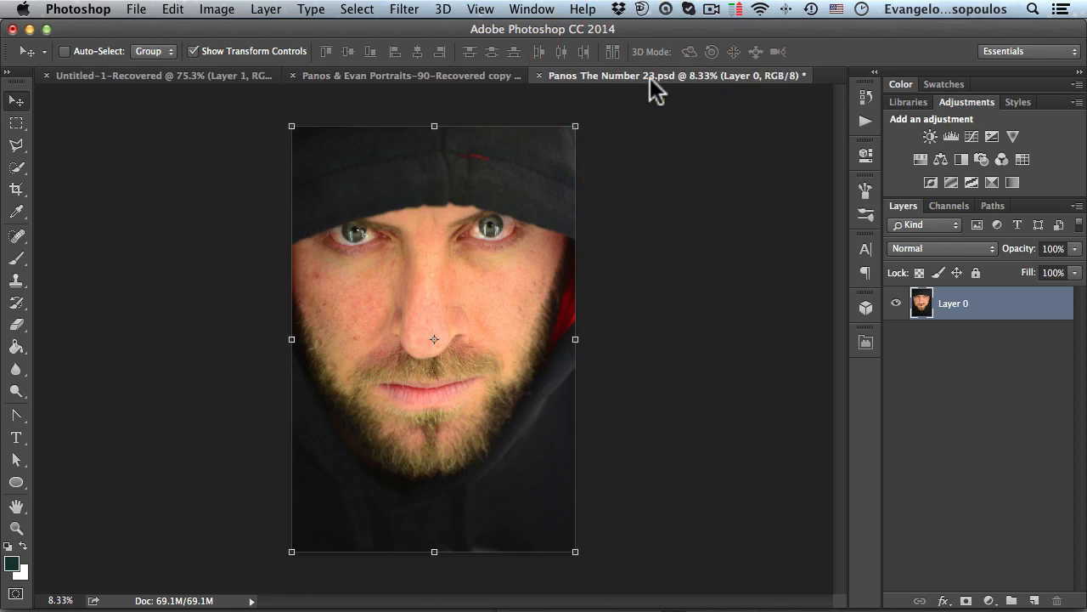
{"action": "left_click", "coordinate": [478, 75]}
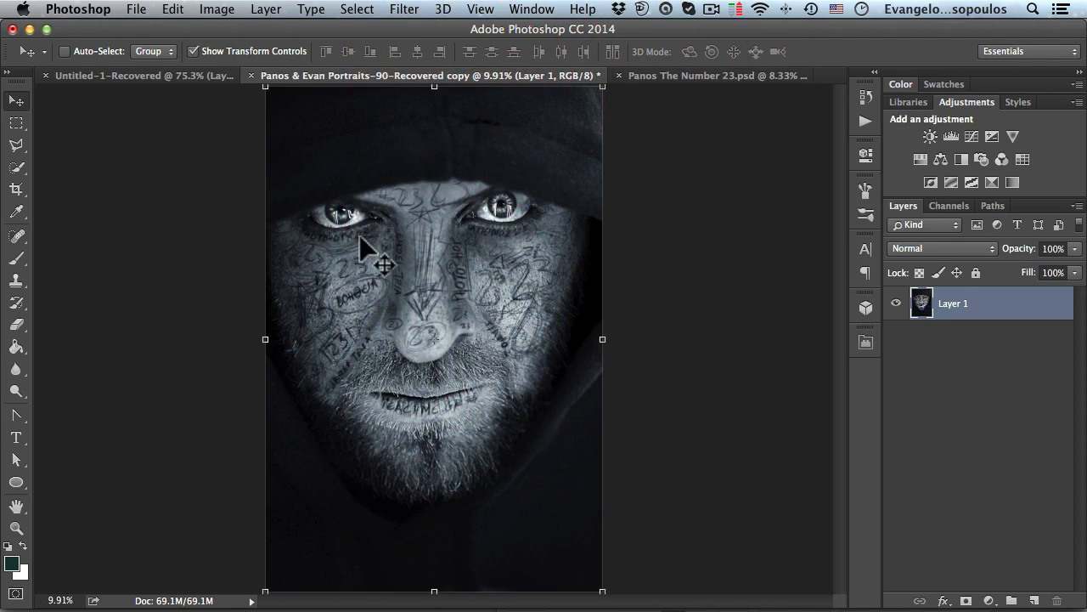
{"action": "left_click", "coordinate": [681, 74]}
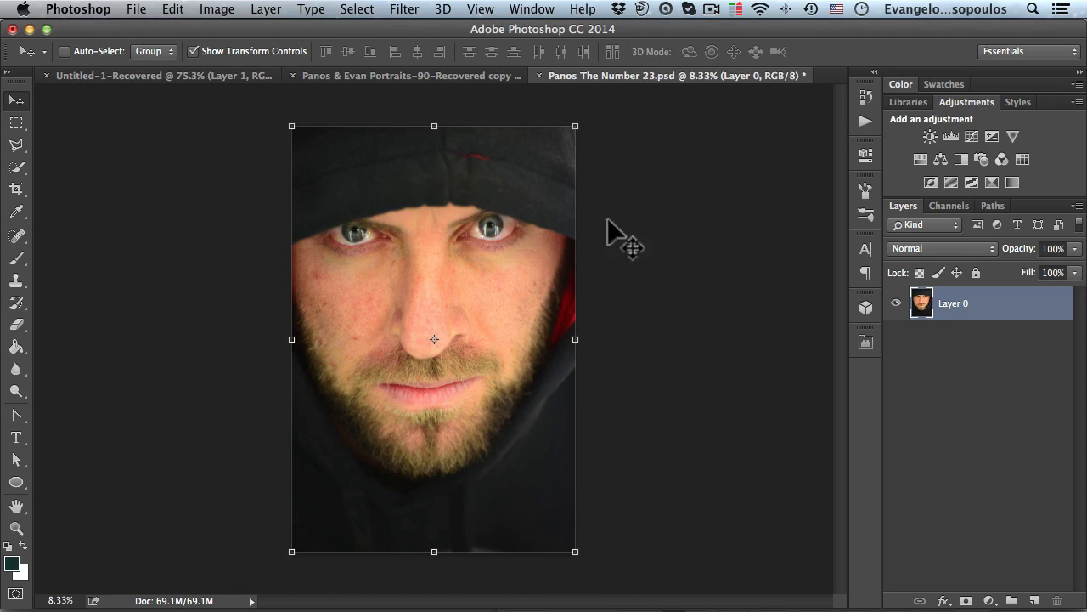
{"action": "left_click", "coordinate": [441, 74]}
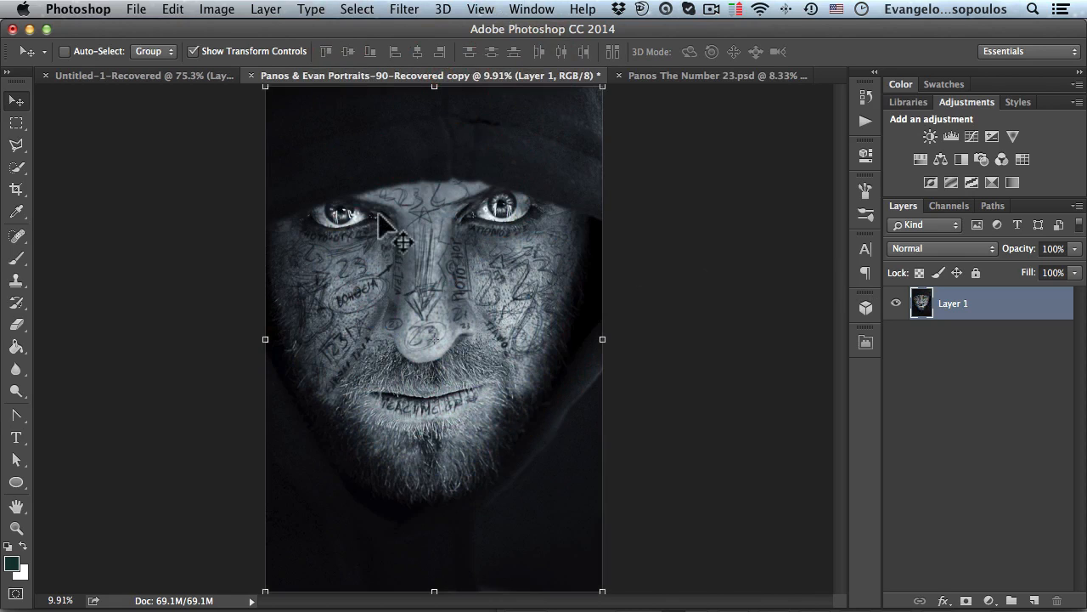
{"action": "left_click", "coordinate": [667, 76]}
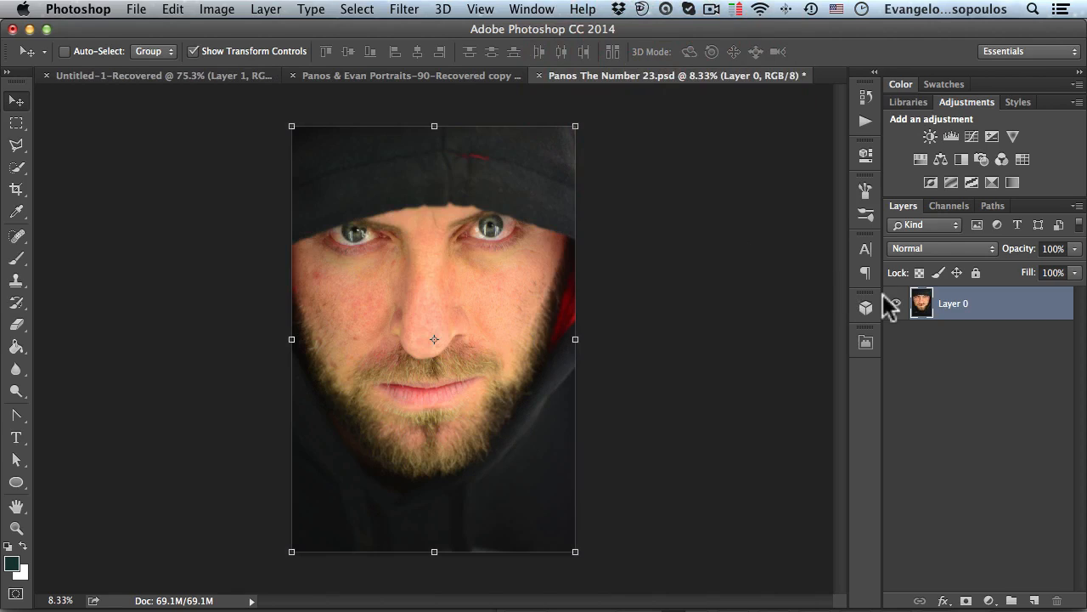
- Rename the photo layer Layer 0 to Panos
{"action": "double_click", "coordinate": [952, 311]}
{"action": "type", "text": "Panos"}
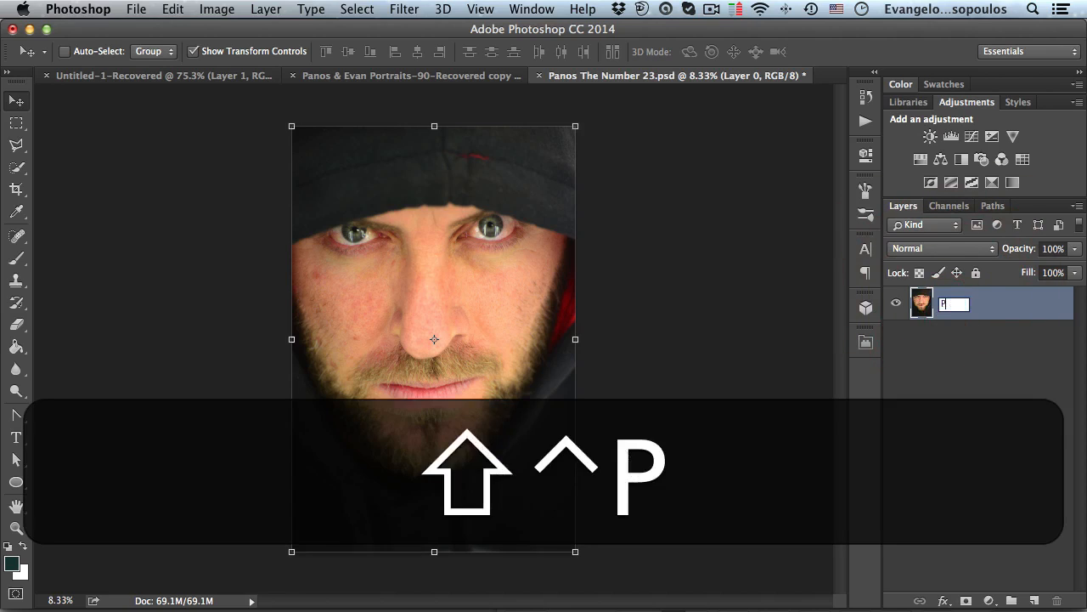
{"action": "key", "text": "Return"}
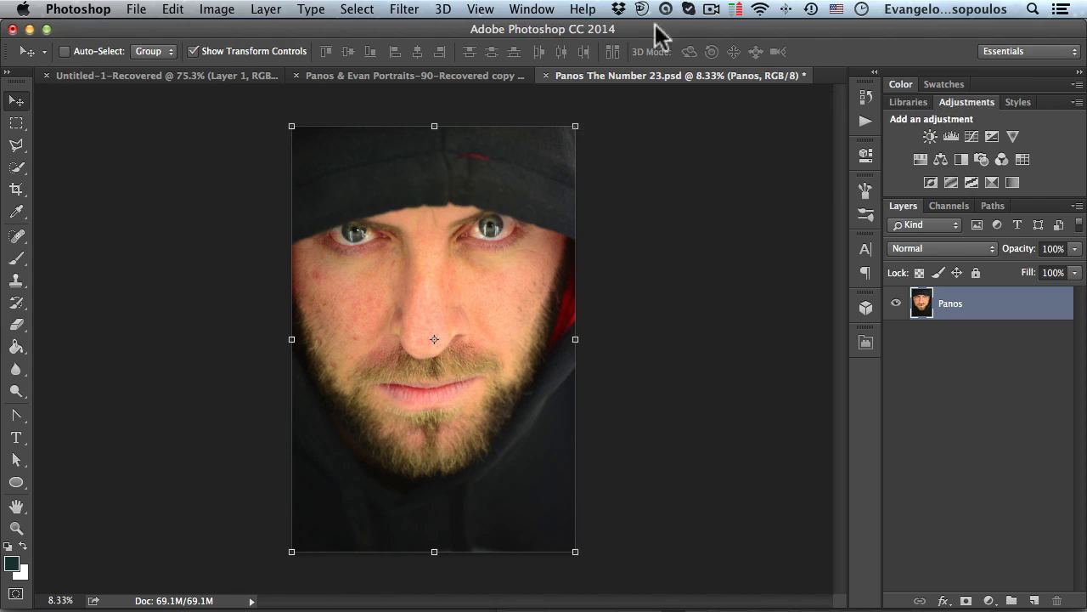
- Add a Black & White adjustment layer above the Panos layer
{"action": "left_click", "coordinate": [532, 9]}
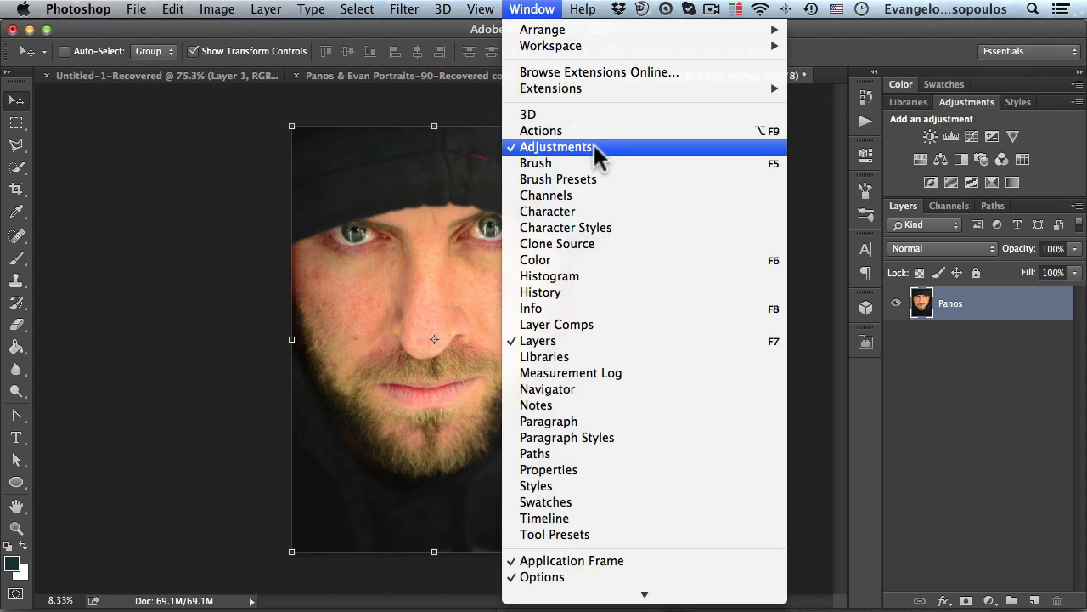
{"action": "left_click", "coordinate": [955, 132]}
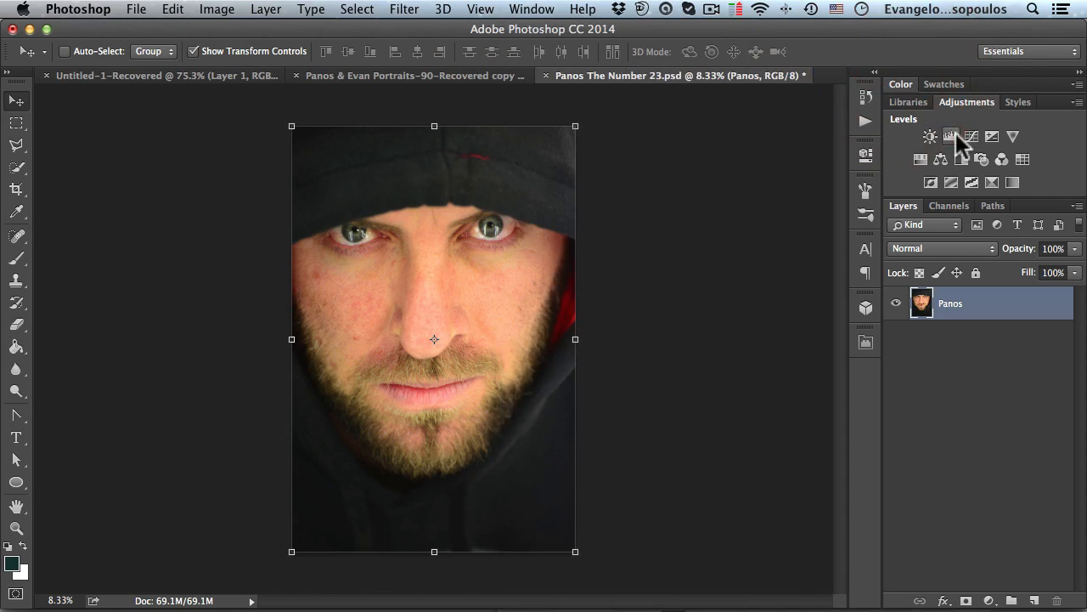
{"action": "left_click", "coordinate": [958, 157]}
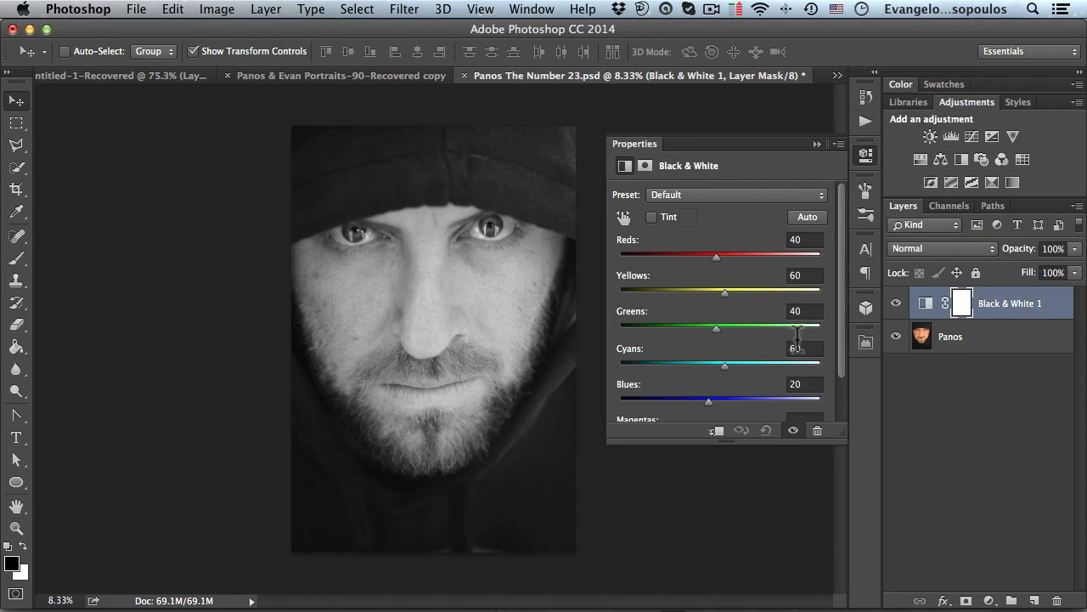
- Set the Black & White Reds slider to -32 and the Yellows slider to 37
{"action": "left_click_drag", "start_coordinate": [727, 441], "coordinate": [727, 498]}
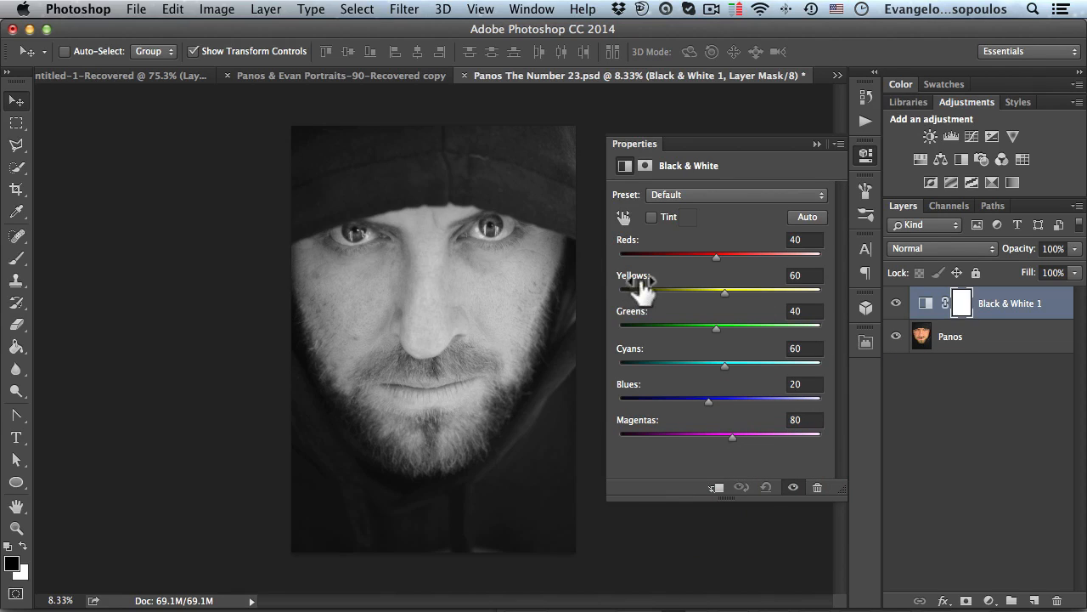
{"action": "left_click_drag", "start_coordinate": [709, 255], "coordinate": [689, 255]}
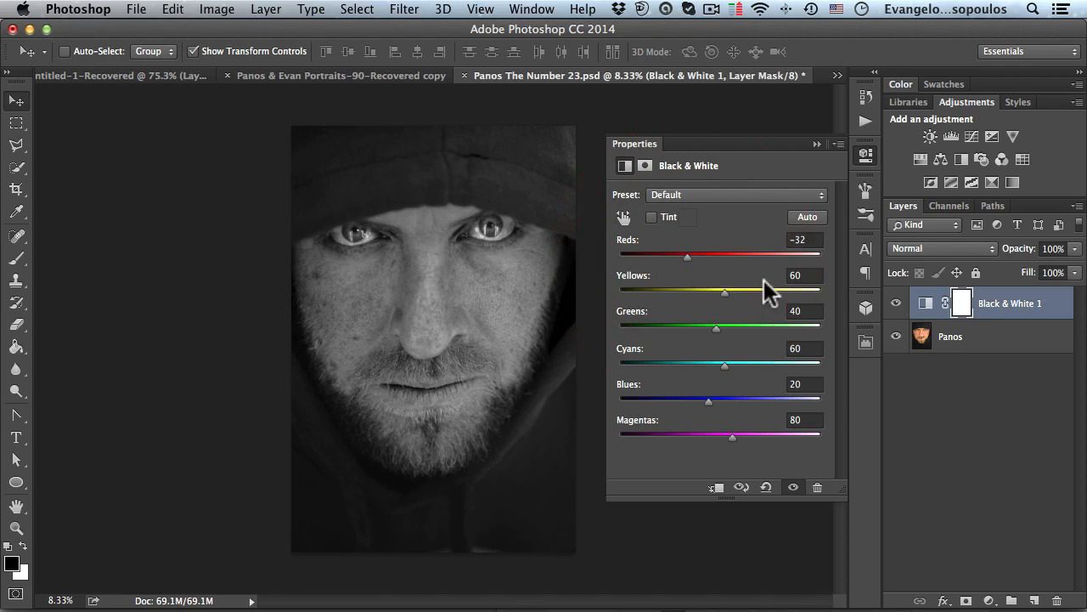
{"action": "mouse_move", "coordinate": [719, 289]}
{"action": "left_mouse_down"}
{"action": "mouse_move", "coordinate": [705, 289]}
{"action": "mouse_move", "coordinate": [714, 290]}
{"action": "left_mouse_up"}
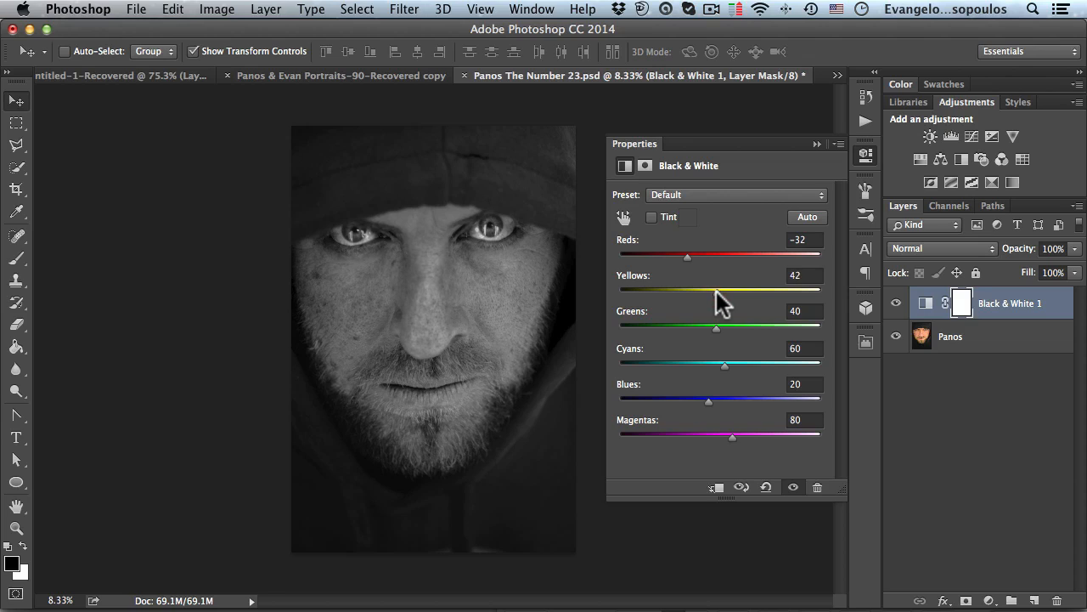
{"action": "left_click_drag", "start_coordinate": [716, 291], "coordinate": [714, 290]}
- Set the Black & White Greens to -49, Cyans to -28, Blues to 69 and Magentas to -200
{"action": "left_click_drag", "start_coordinate": [716, 326], "coordinate": [631, 326]}
{"action": "left_click", "coordinate": [726, 365]}
{"action": "left_click_drag", "start_coordinate": [726, 365], "coordinate": [695, 376]}
{"action": "left_click_drag", "start_coordinate": [729, 399], "coordinate": [650, 401]}
{"action": "left_click_drag", "start_coordinate": [732, 397], "coordinate": [727, 398]}
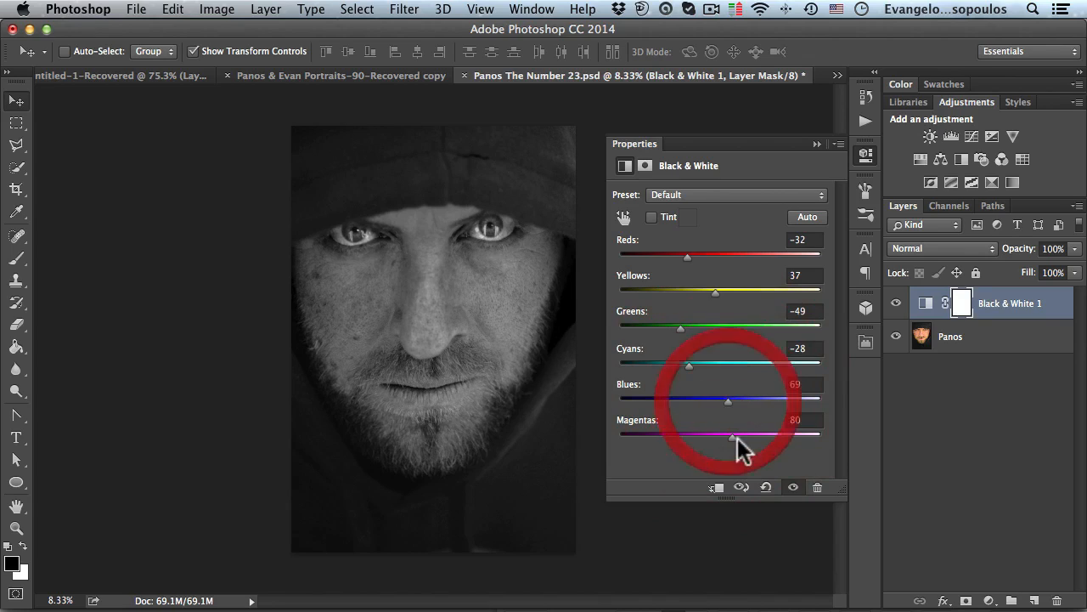
{"action": "left_click_drag", "start_coordinate": [694, 432], "coordinate": [623, 438]}
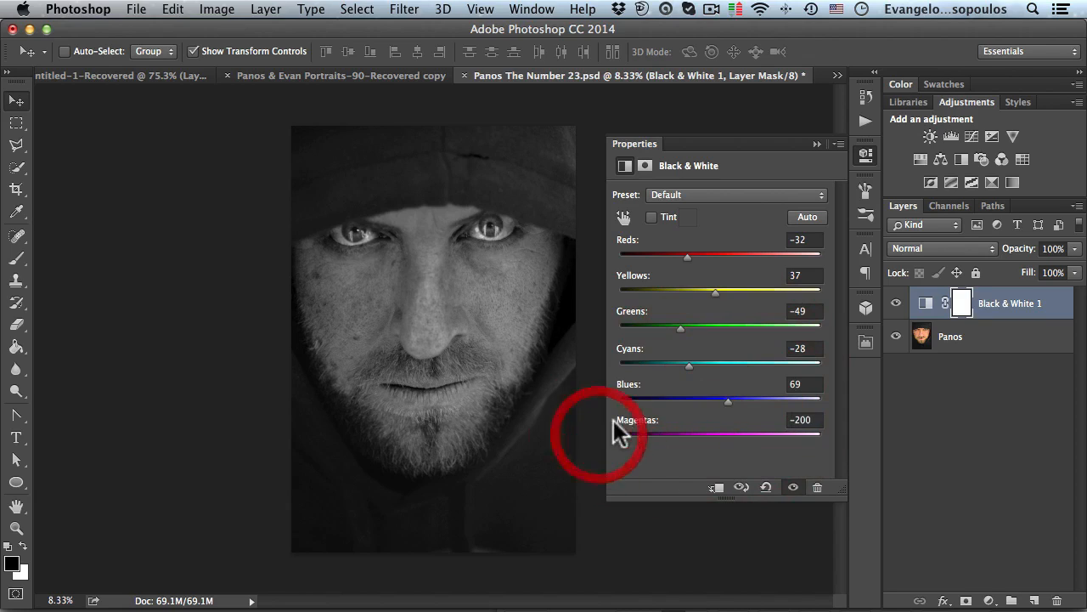
- Lower the Black & White adjustment layer's opacity to 85%
{"action": "left_click", "coordinate": [863, 156]}
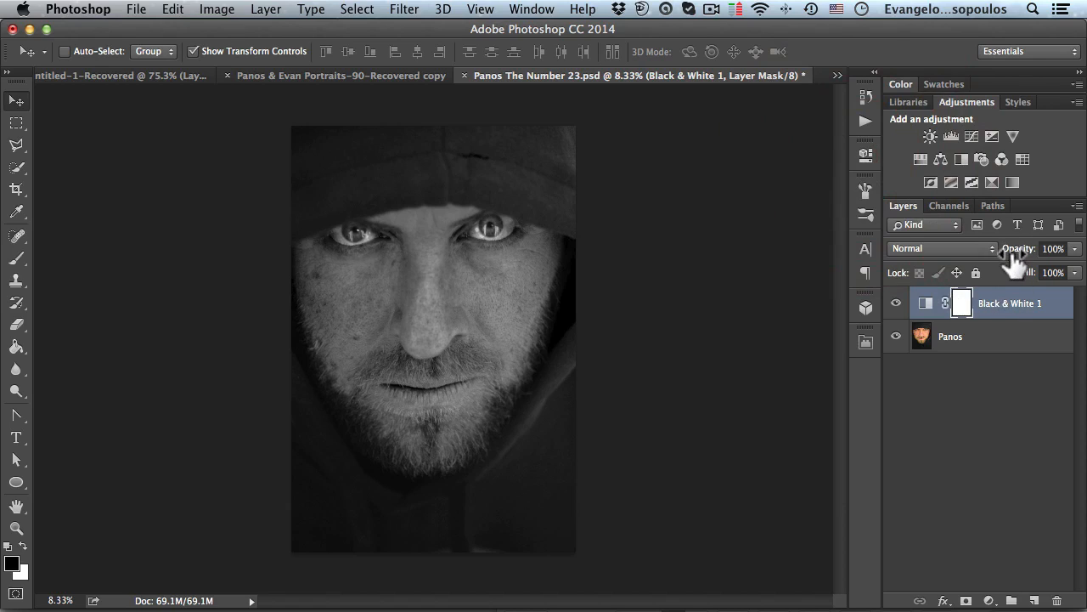
{"action": "left_click_drag", "start_coordinate": [1009, 259], "coordinate": [1001, 260]}
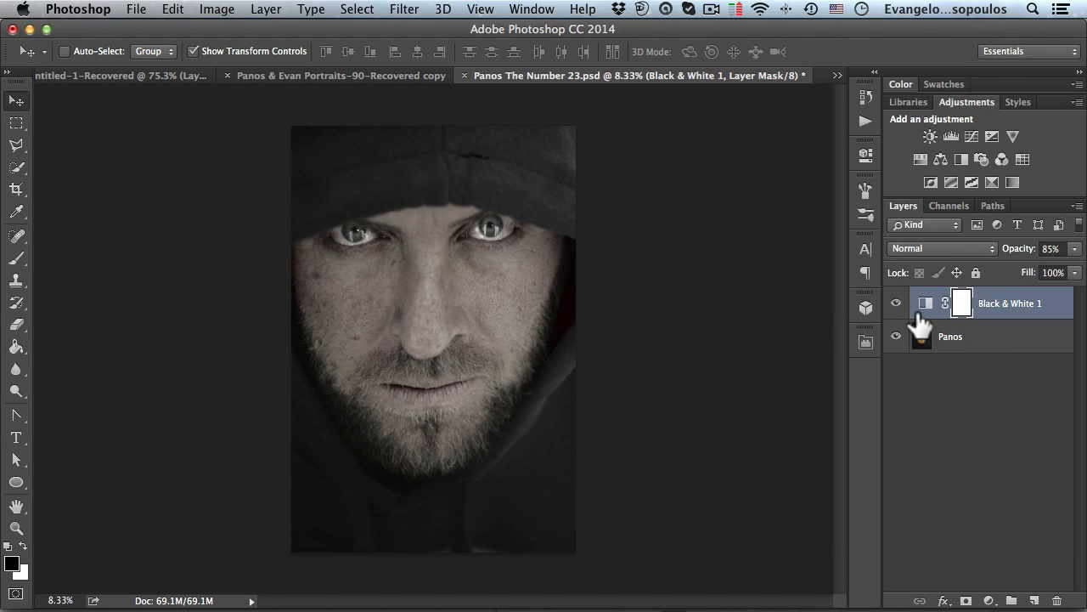
- Stamp all visible layers into a new merged layer and name it Panos B/W
{"action": "key", "text": "alt+shift+super"}
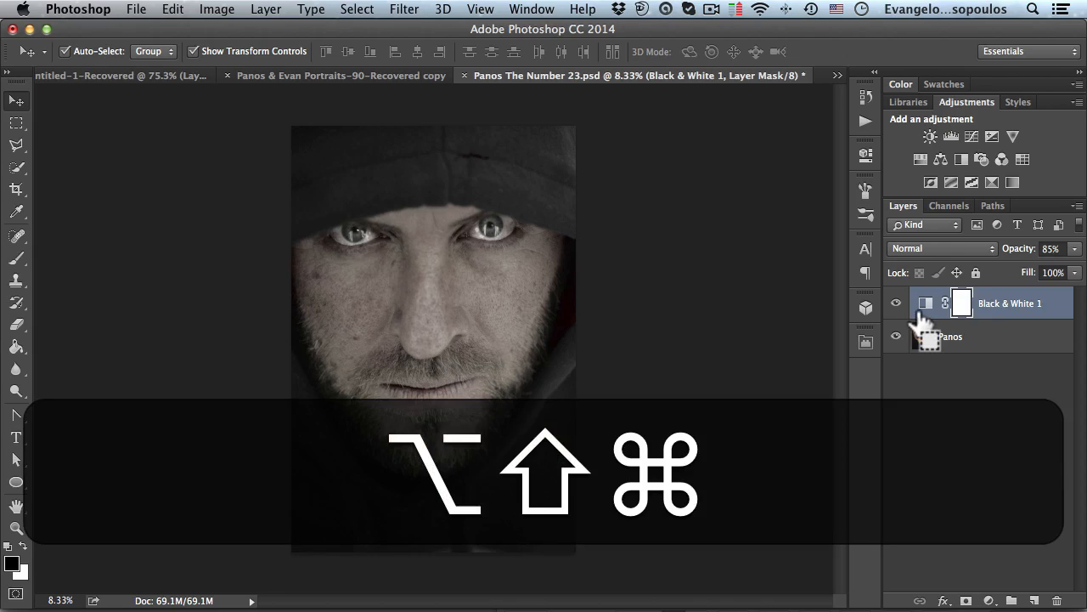
{"action": "key", "text": "alt+shift+super+e"}
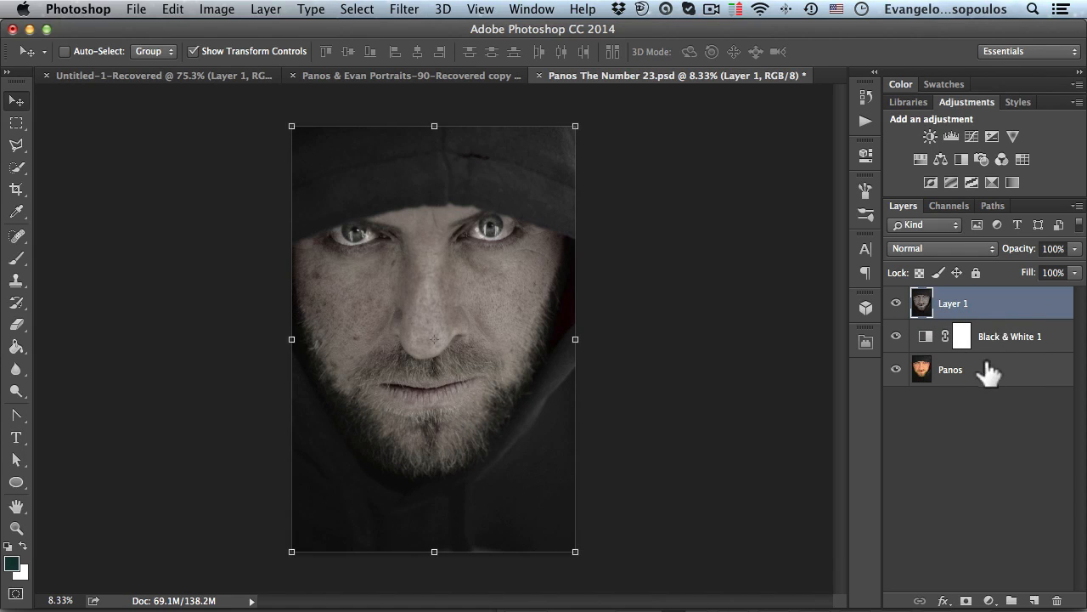
{"action": "double_click", "coordinate": [956, 307]}
{"action": "type", "text": "Panos B"}
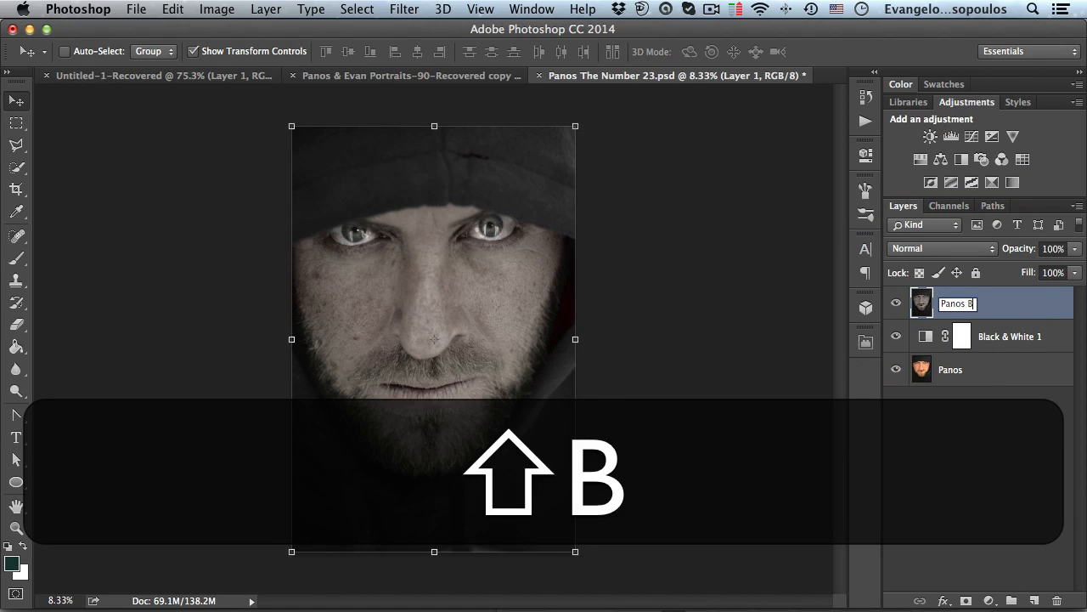
{"action": "type", "text": "/W"}
{"action": "key", "text": "Return"}
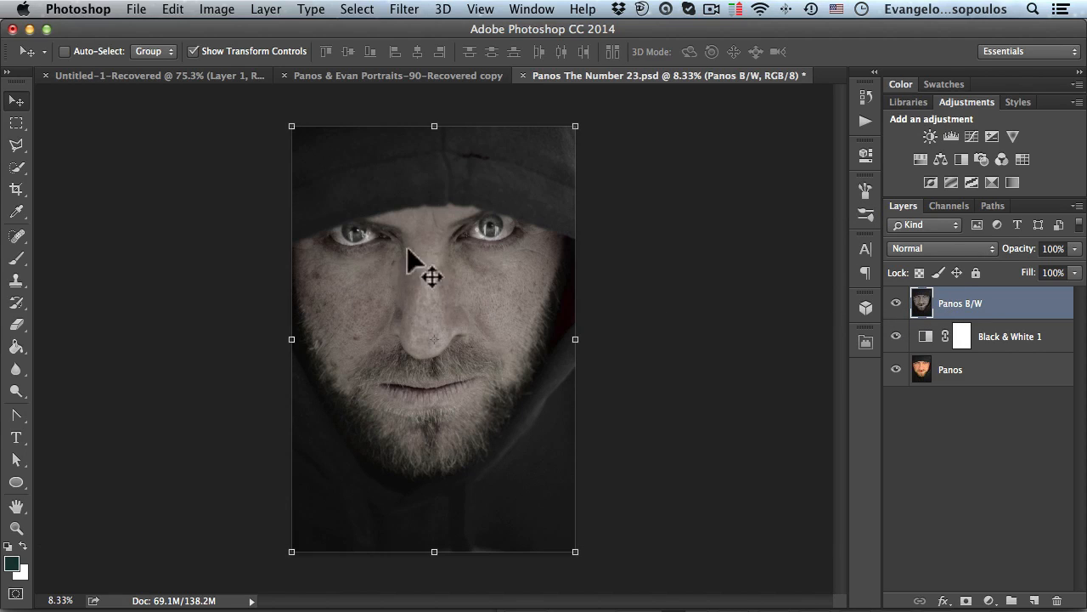
- Duplicate the Panos B/W layer and rename the copy Panos B/W Sharpened
{"action": "key", "text": "super"}
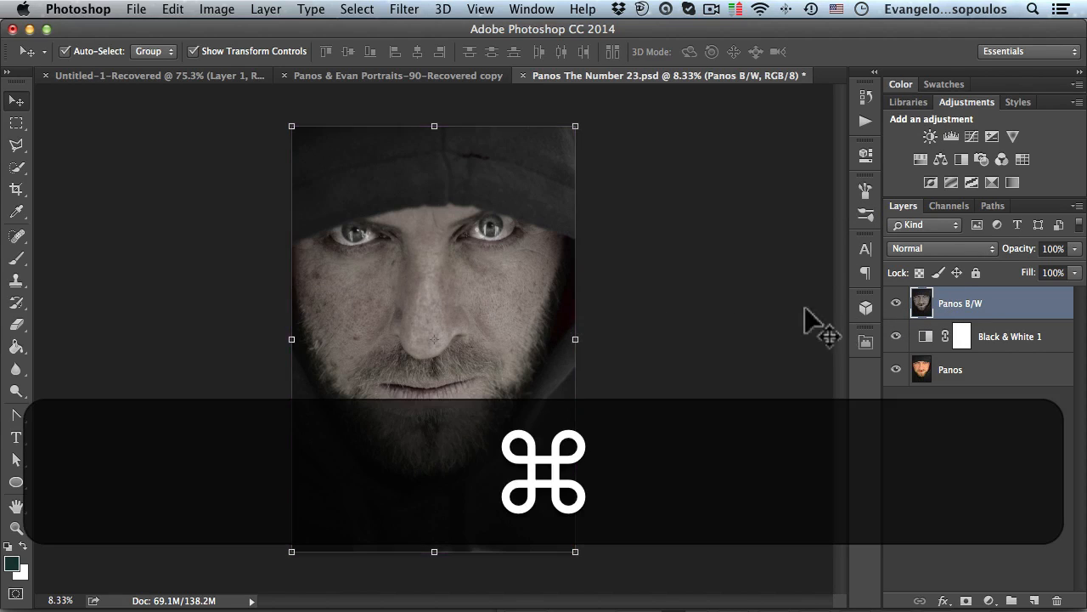
{"action": "key", "text": "super+j"}
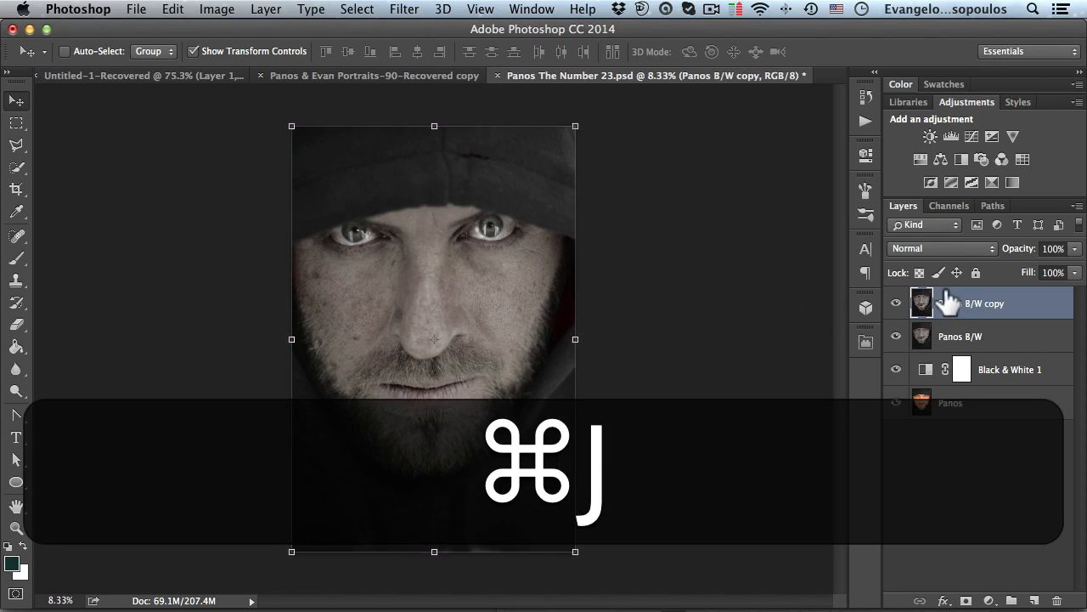
{"action": "double_click", "coordinate": [977, 304]}
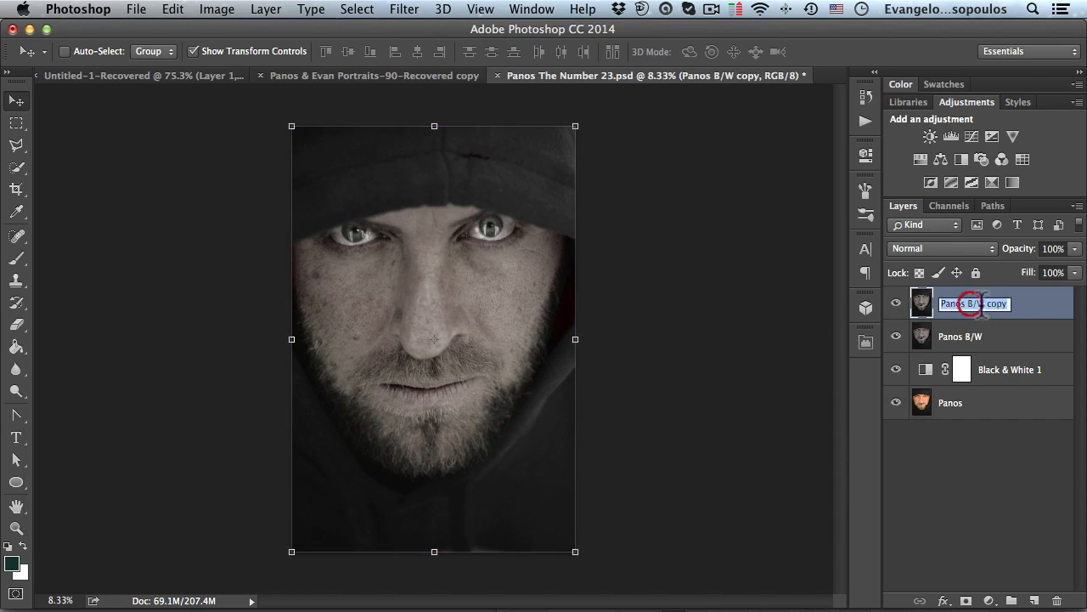
{"action": "type", "text": "Sharpened"}
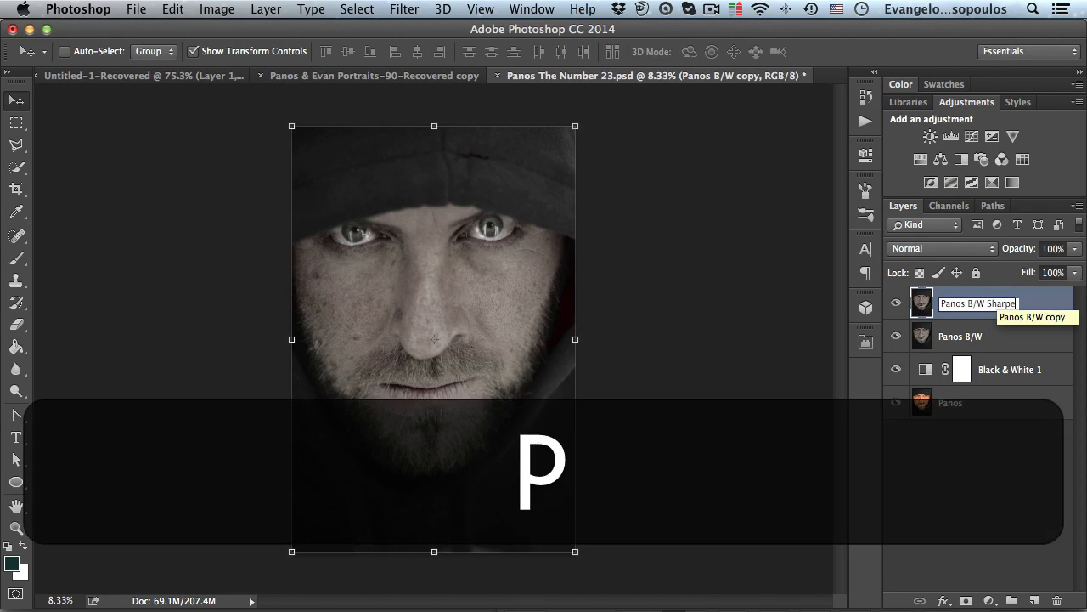
{"action": "key", "text": "Return"}
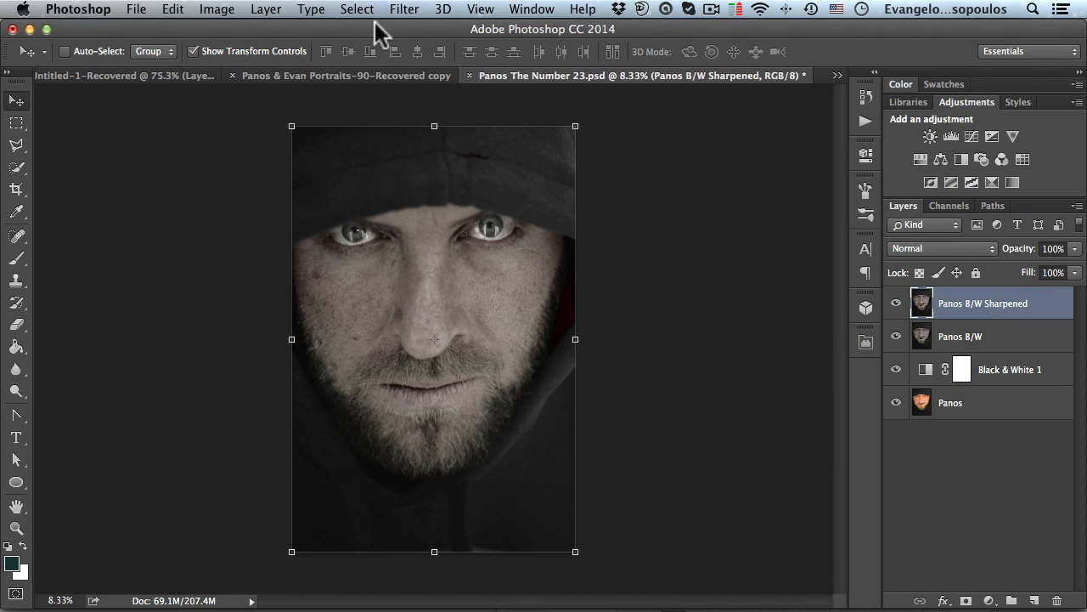
- Apply Unsharp Mask to the Panos B/W Sharpened layer with Amount 80%, Radius 10 pixels and Threshold 10 levels
{"action": "left_click", "coordinate": [404, 10]}
{"action": "mouse_move", "coordinate": [503, 308]}
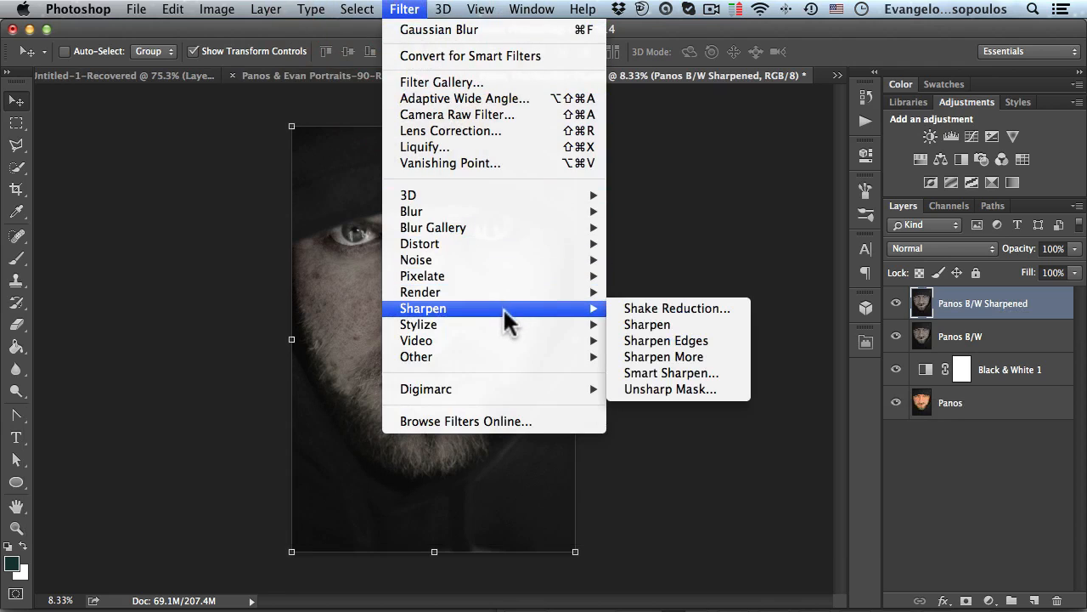
{"action": "left_click", "coordinate": [670, 387]}
{"action": "left_click_drag", "start_coordinate": [473, 110], "coordinate": [663, 117]}
{"action": "key", "text": "super+space"}
{"action": "left_click", "coordinate": [442, 311]}
{"action": "left_click", "coordinate": [440, 310], "text": "super"}
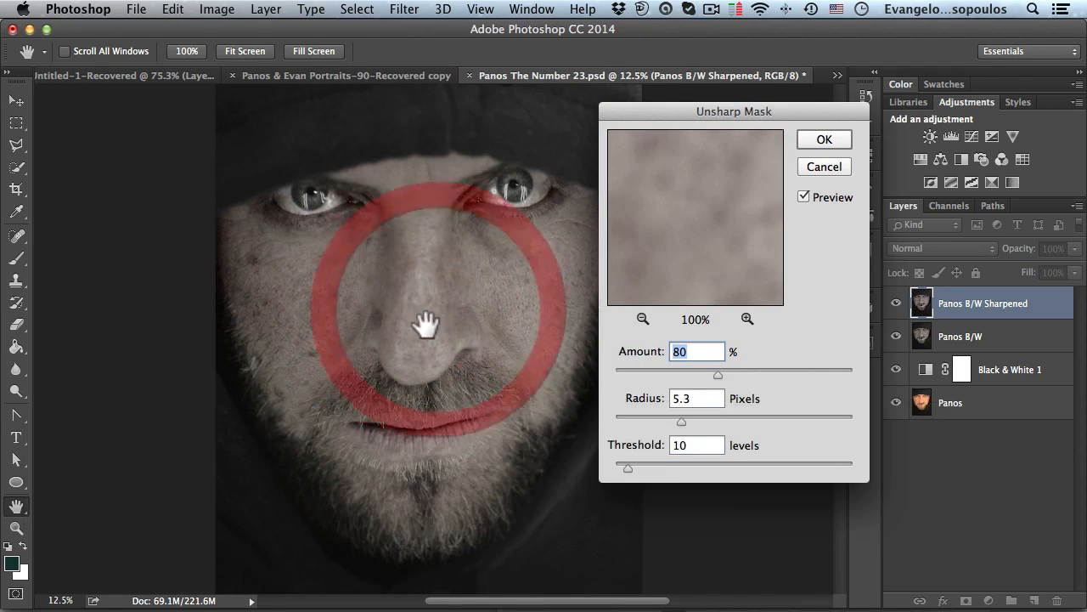
{"action": "left_click", "coordinate": [427, 344], "text": "super"}
{"action": "left_click_drag", "start_coordinate": [413, 357], "coordinate": [403, 236]}
{"action": "key", "text": "super+space"}
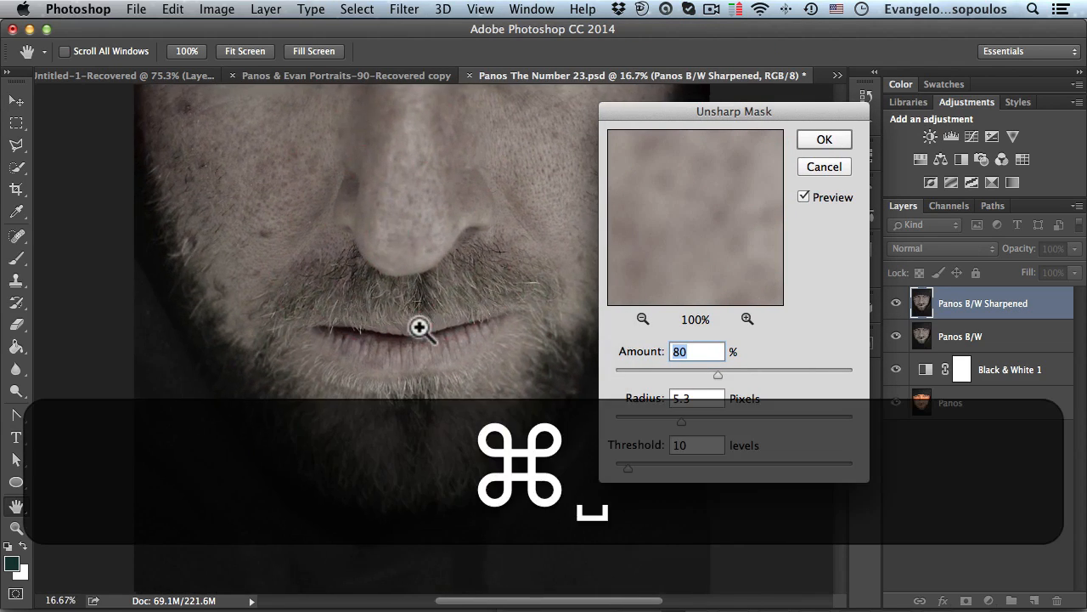
{"action": "left_click", "coordinate": [417, 325], "text": "super"}
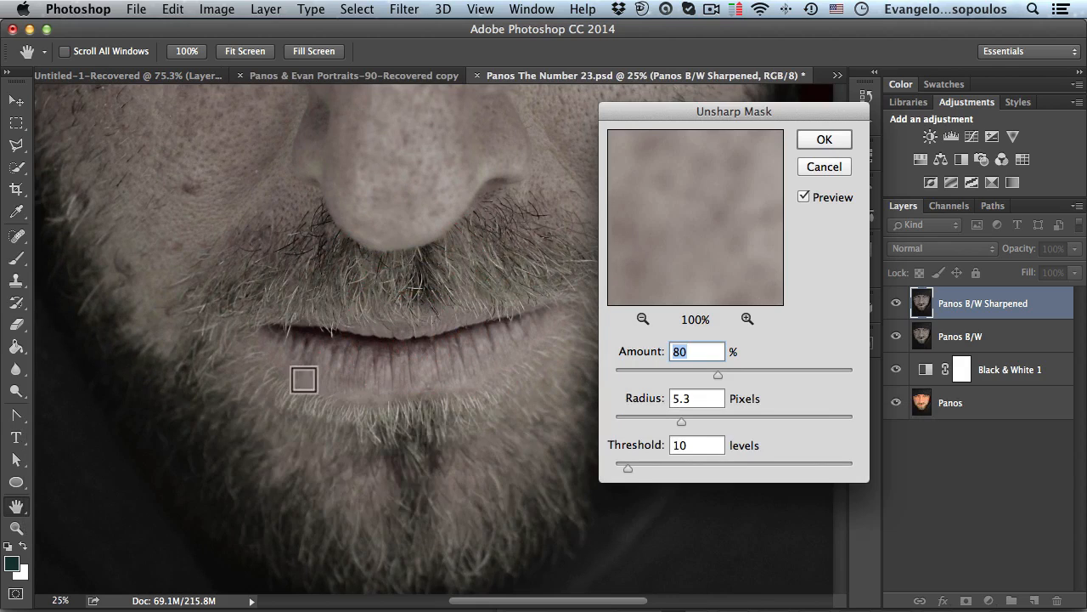
{"action": "left_click", "coordinate": [803, 196]}
{"action": "left_click", "coordinate": [803, 196]}
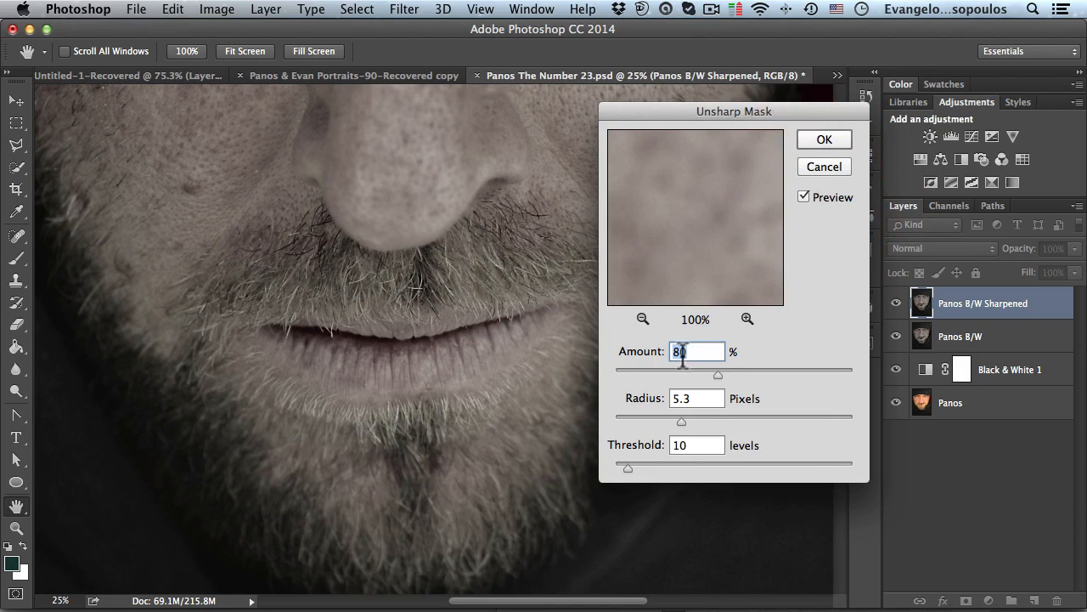
{"action": "left_click", "coordinate": [697, 399]}
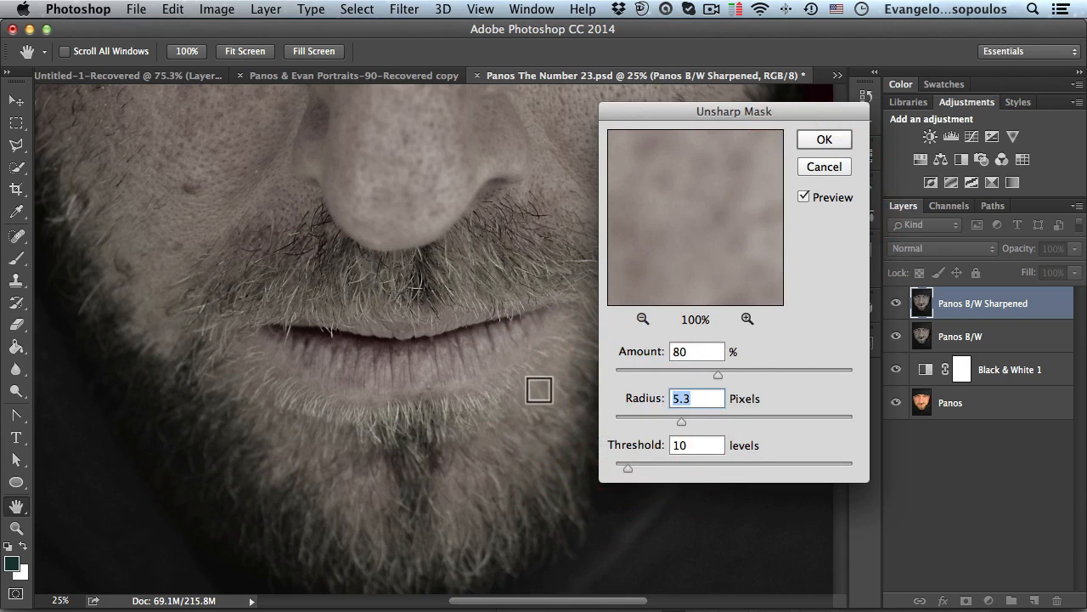
{"action": "type", "text": "10"}
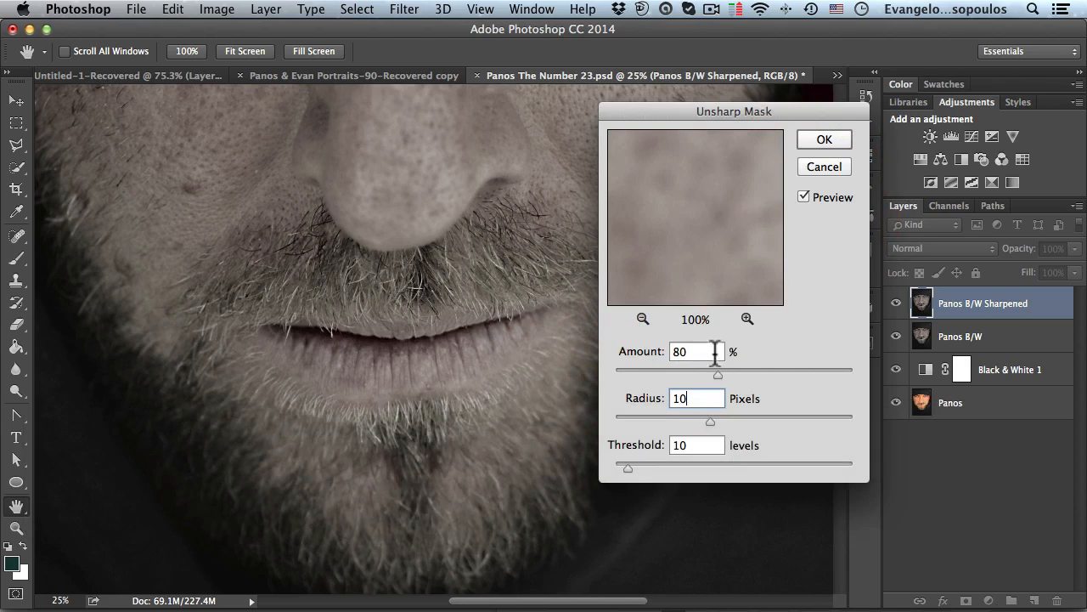
{"action": "left_click", "coordinate": [697, 445]}
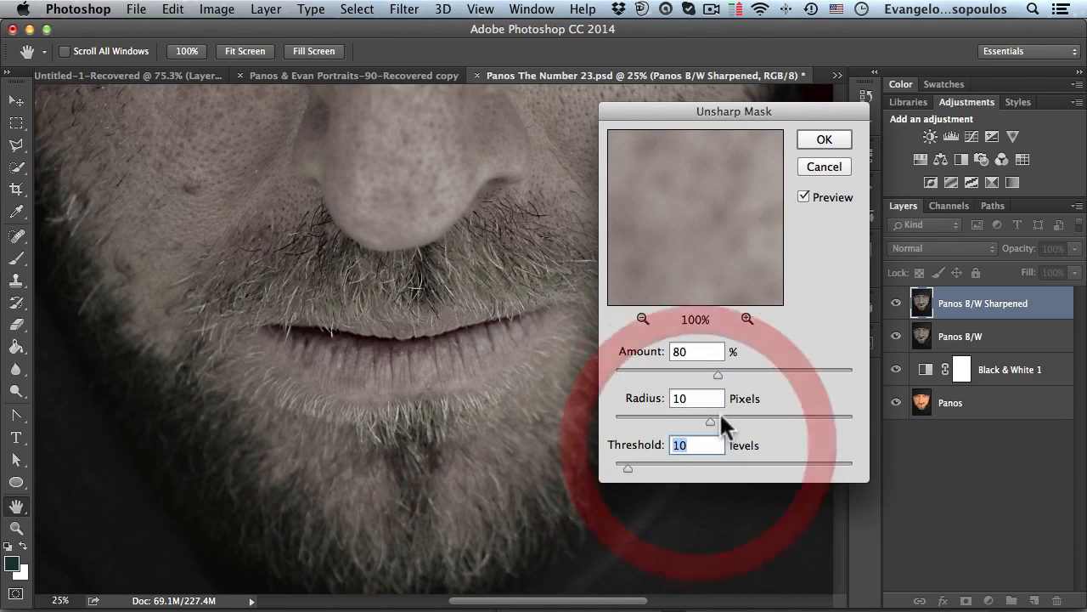
{"action": "left_click", "coordinate": [820, 142]}
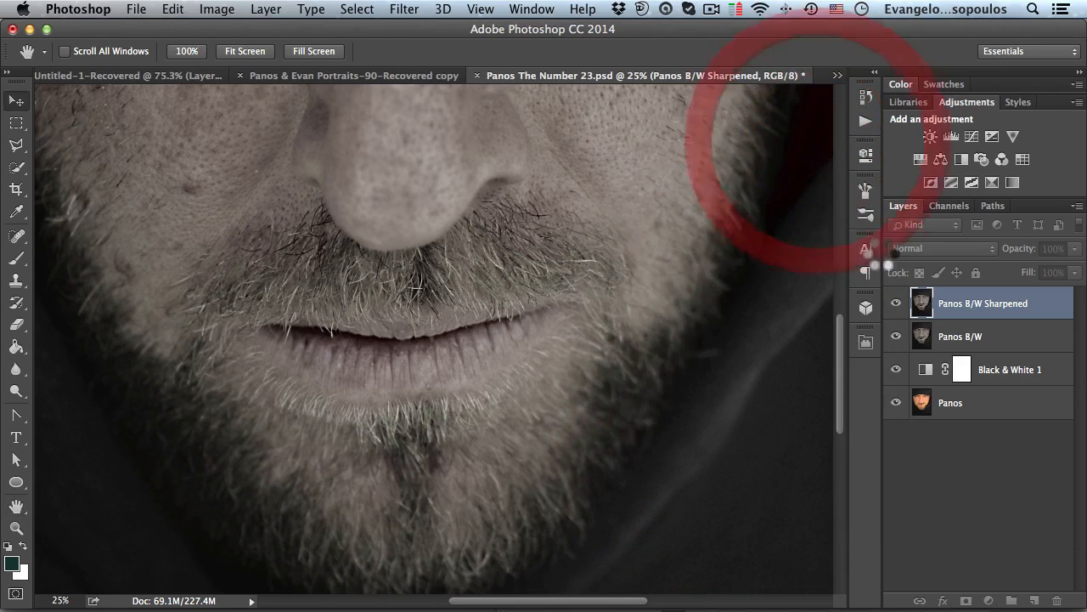
- Toggle the Panos B/W Sharpened layer's visibility off and on to compare the sharpening, and zoom back out to the whole portrait
{"action": "left_click", "coordinate": [896, 303]}
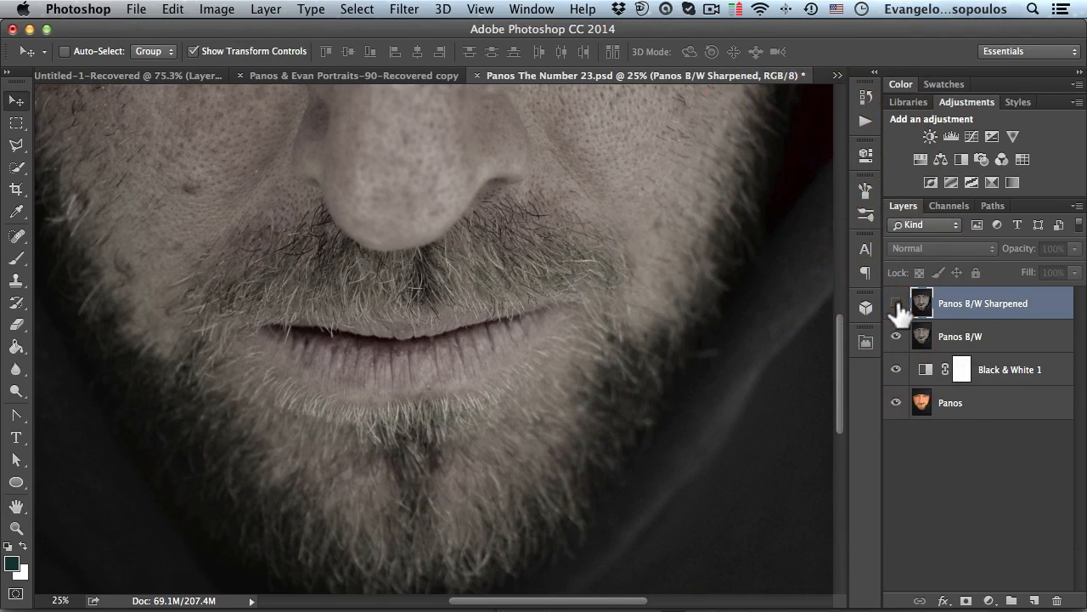
{"action": "left_click", "coordinate": [897, 303]}
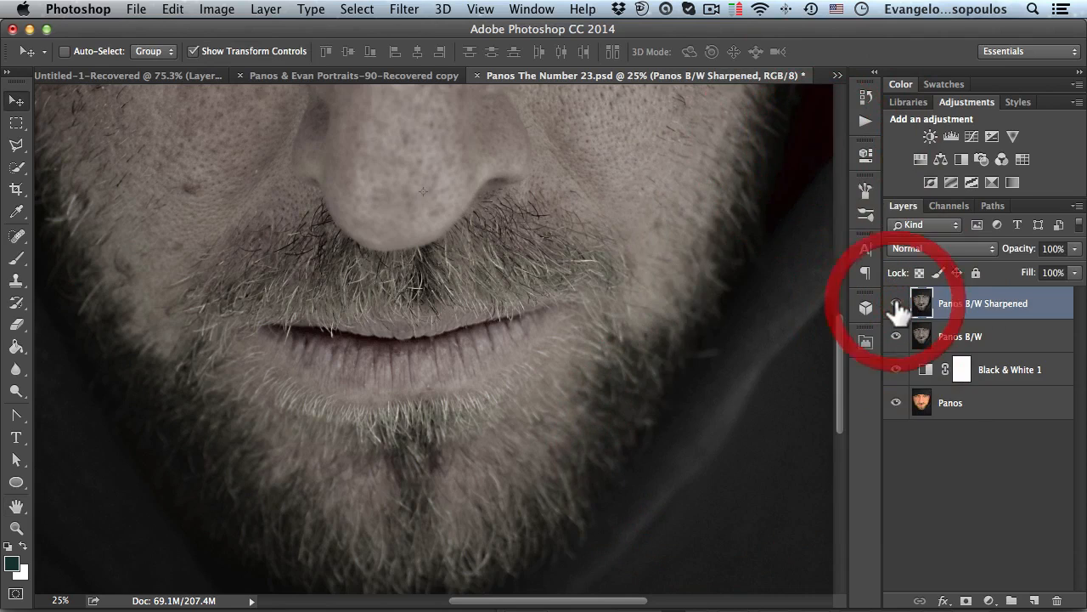
{"action": "key", "text": "alt+space"}
{"action": "left_click", "coordinate": [547, 280], "text": "alt"}
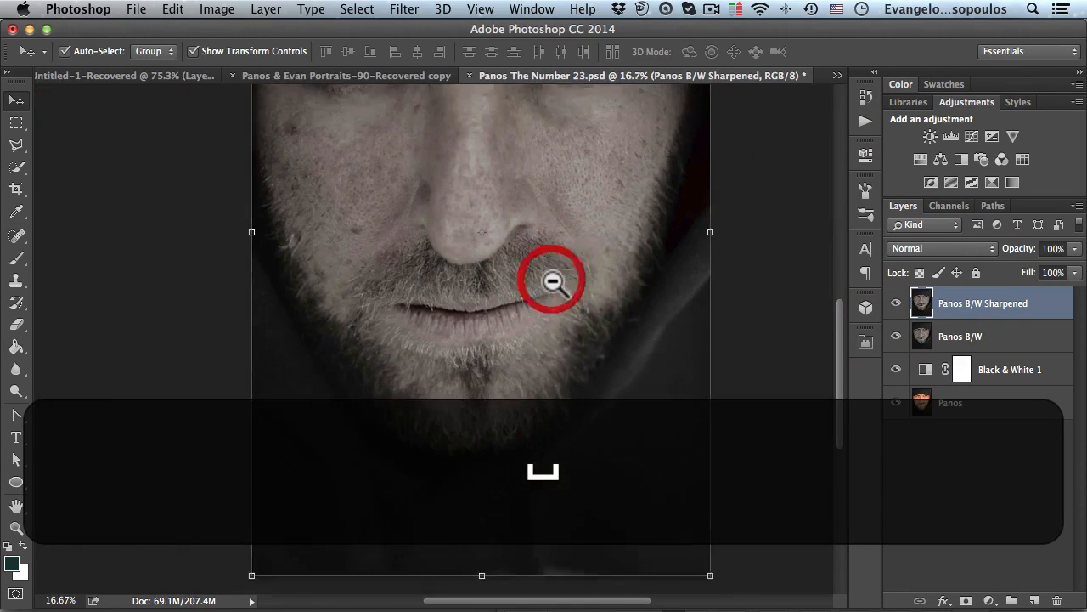
{"action": "left_click", "coordinate": [481, 286], "text": "alt"}
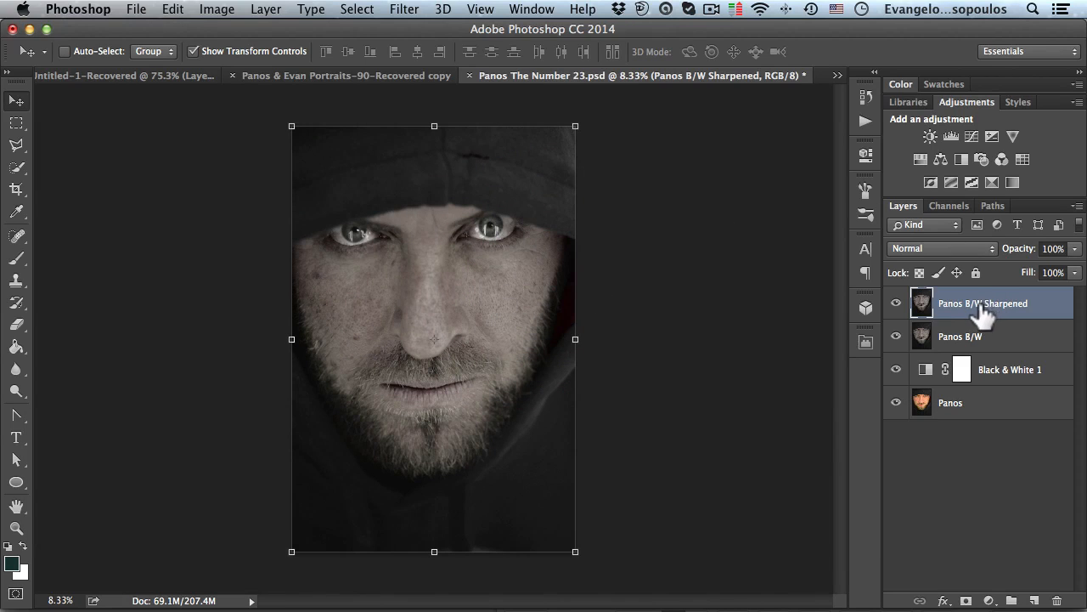
- Duplicate the Panos B/W Sharpened layer and rename the copy Panos B/W High Pass
{"action": "key", "text": "super"}
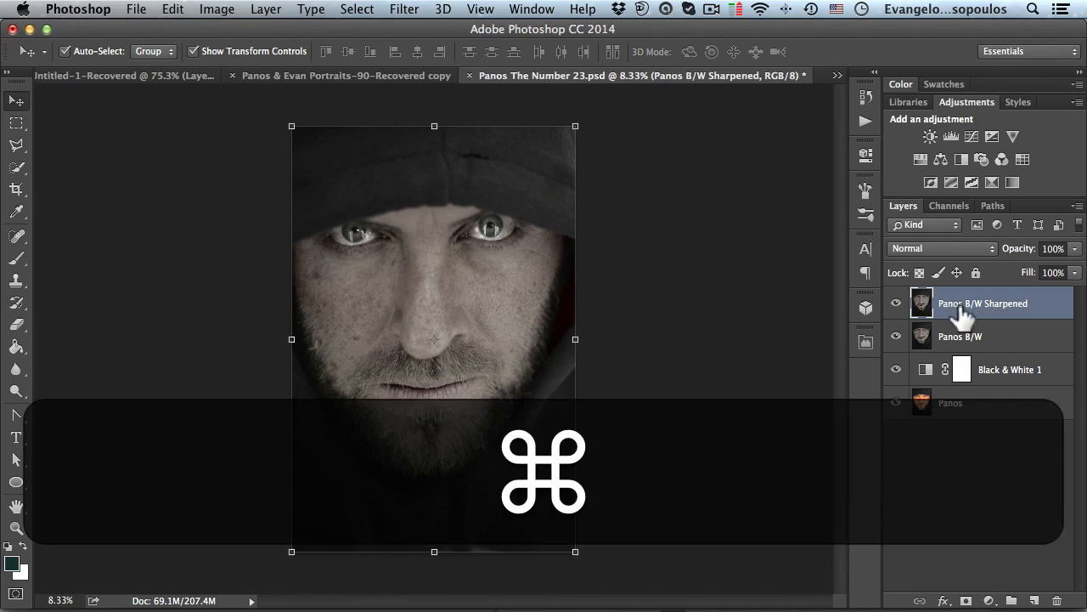
{"action": "key", "text": "super+j"}
{"action": "double_click", "coordinate": [1011, 303]}
{"action": "left_click_drag", "start_coordinate": [985, 304], "coordinate": [1038, 313]}
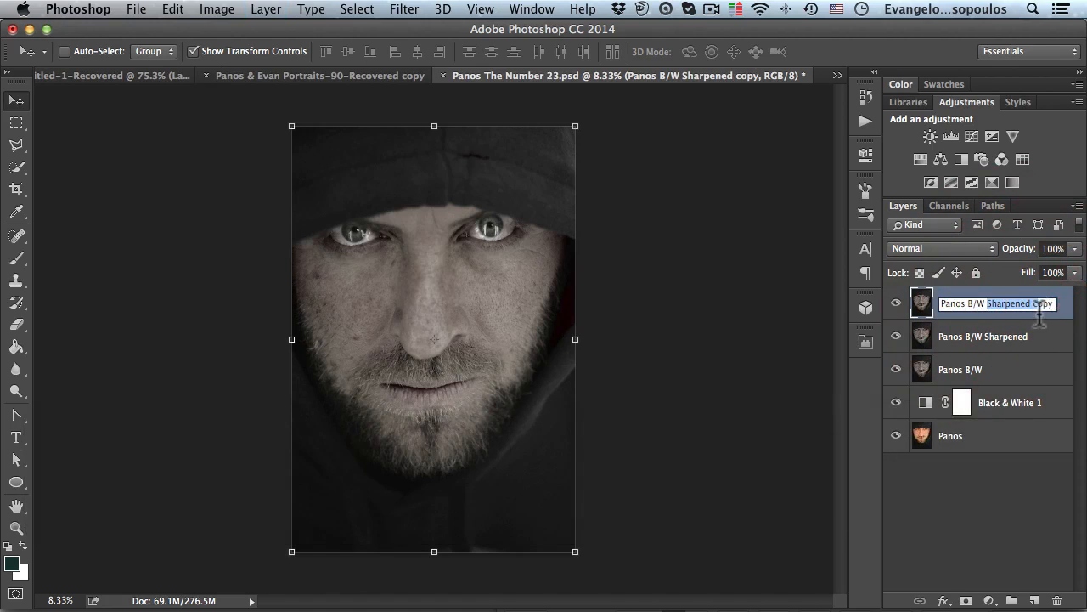
{"action": "key", "text": "BackSpace"}
{"action": "key", "text": "Right"}
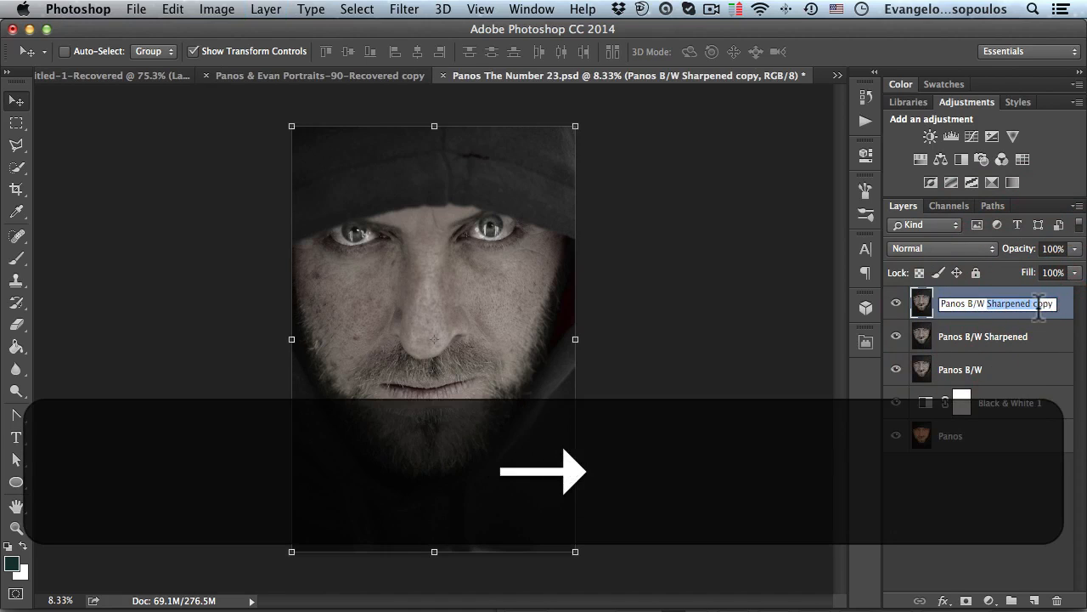
{"action": "left_click", "coordinate": [993, 303]}
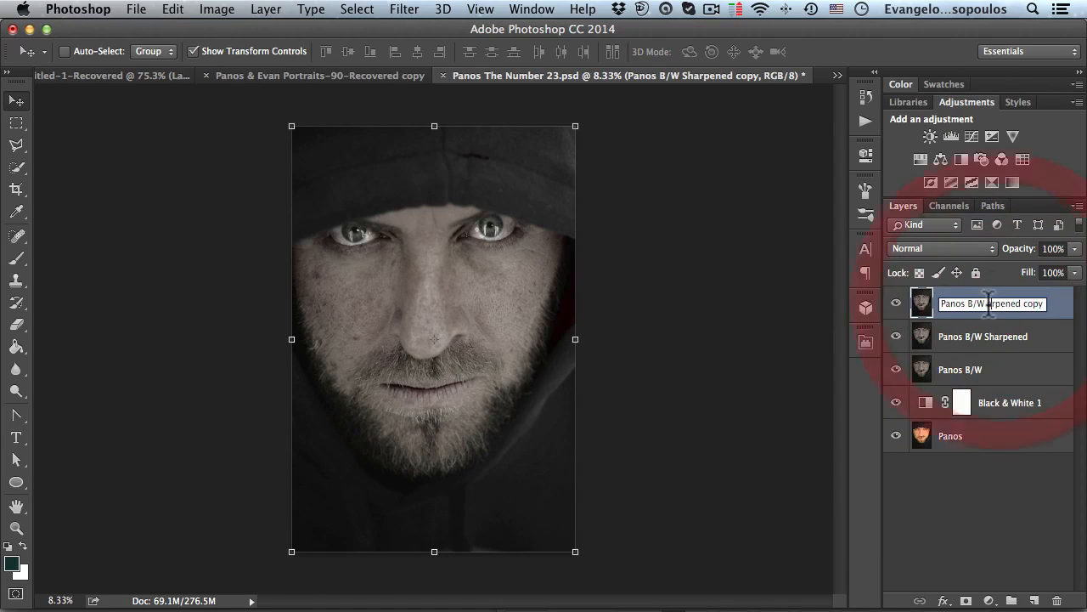
{"action": "left_click", "coordinate": [1042, 303]}
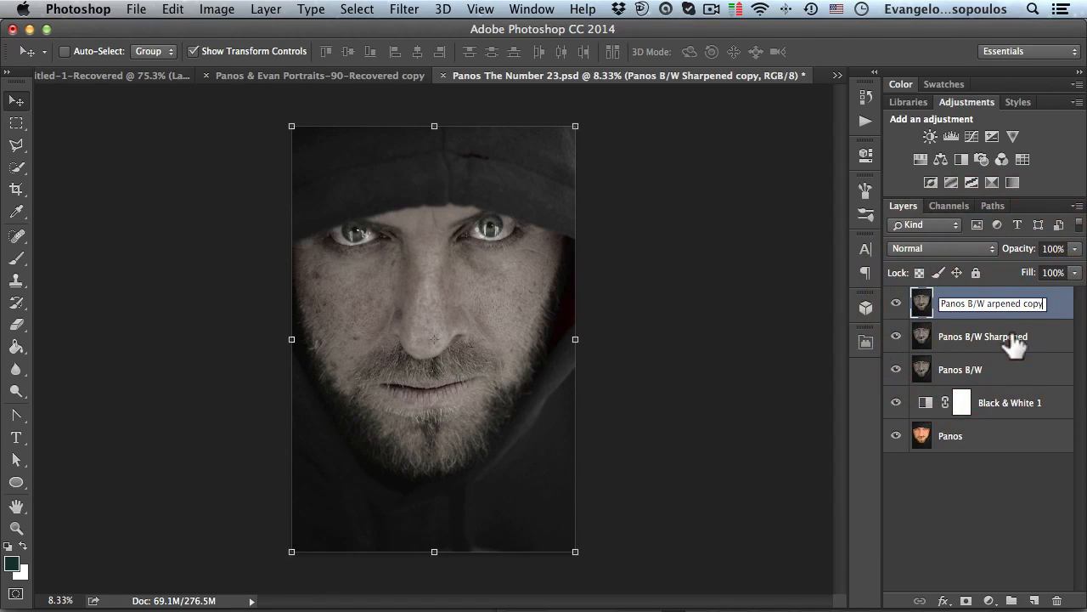
{"action": "key", "text": "BackSpace"}
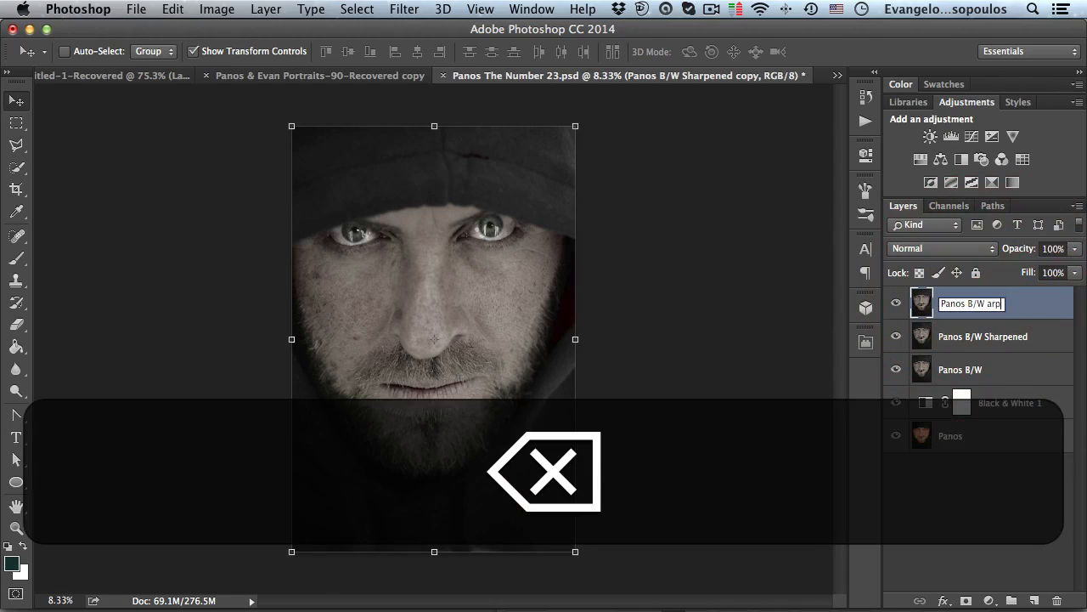
{"action": "type", "text": "High"}
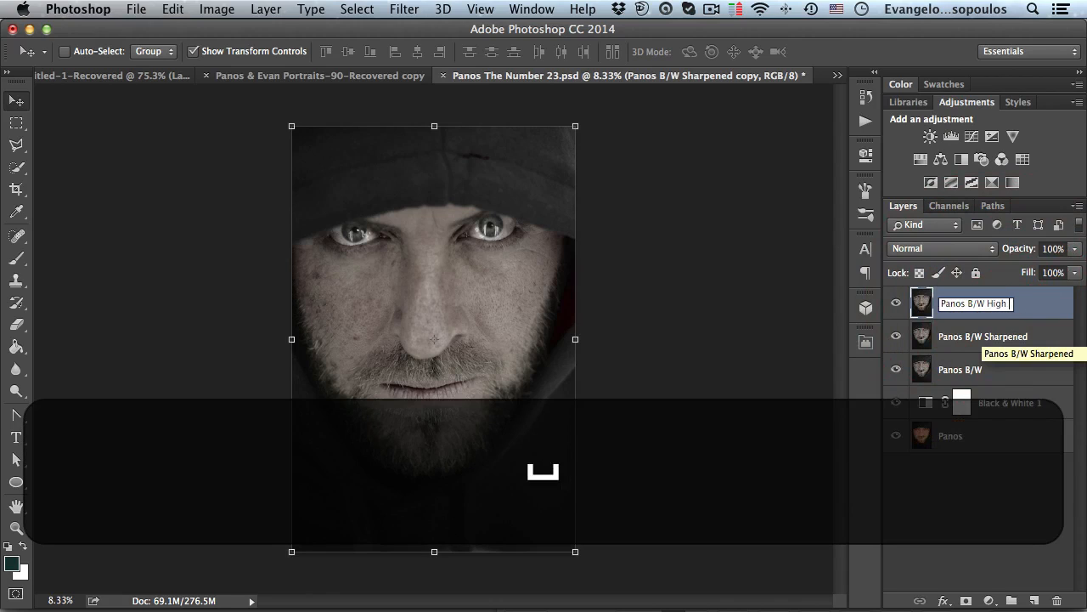
{"action": "type", "text": " P"}
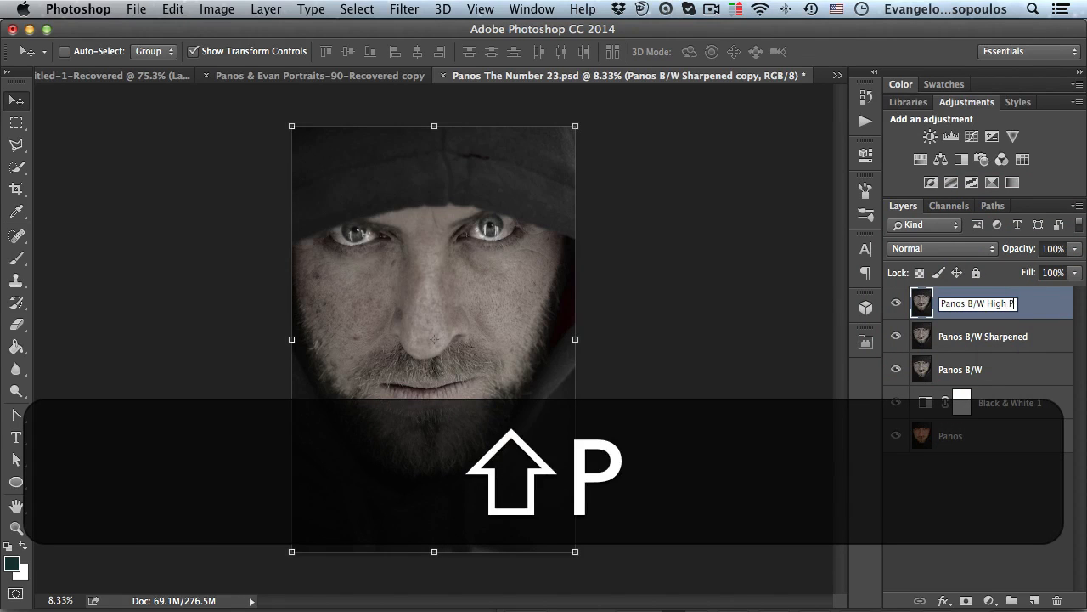
{"action": "type", "text": "as"}
{"action": "key", "text": "Return"}
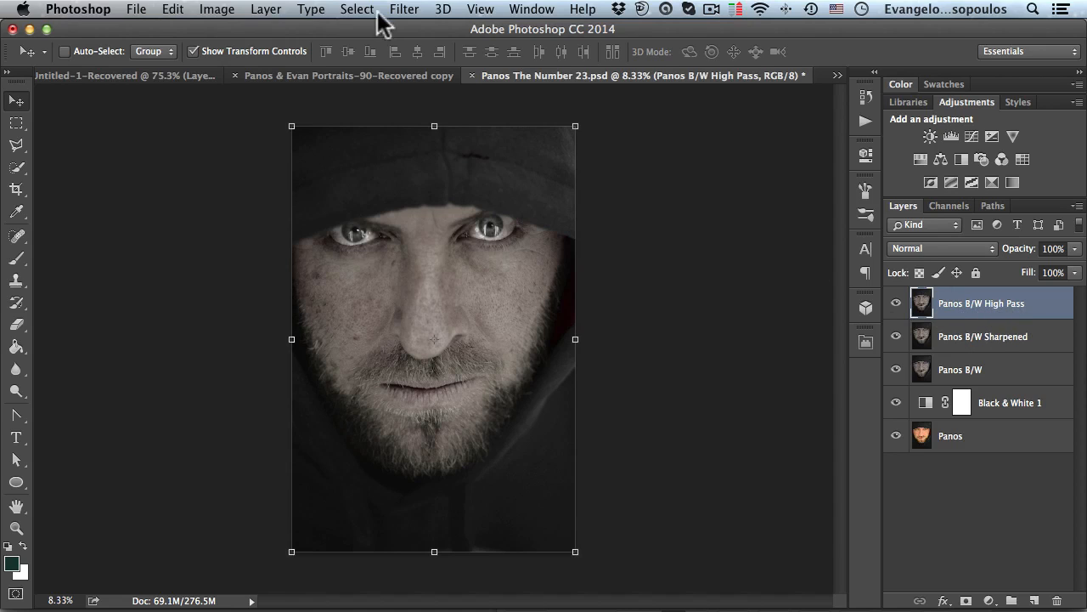
- Apply the High Pass filter to the Panos B/W High Pass layer with a radius of 15 pixels
{"action": "left_click", "coordinate": [402, 10]}
{"action": "mouse_move", "coordinate": [537, 367]}
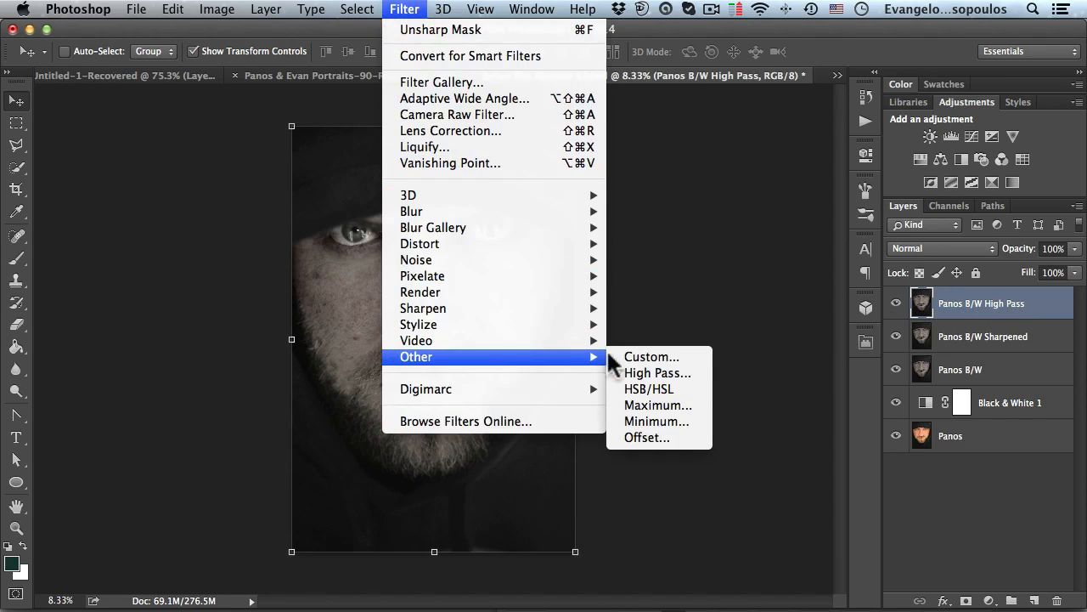
{"action": "left_click", "coordinate": [644, 369]}
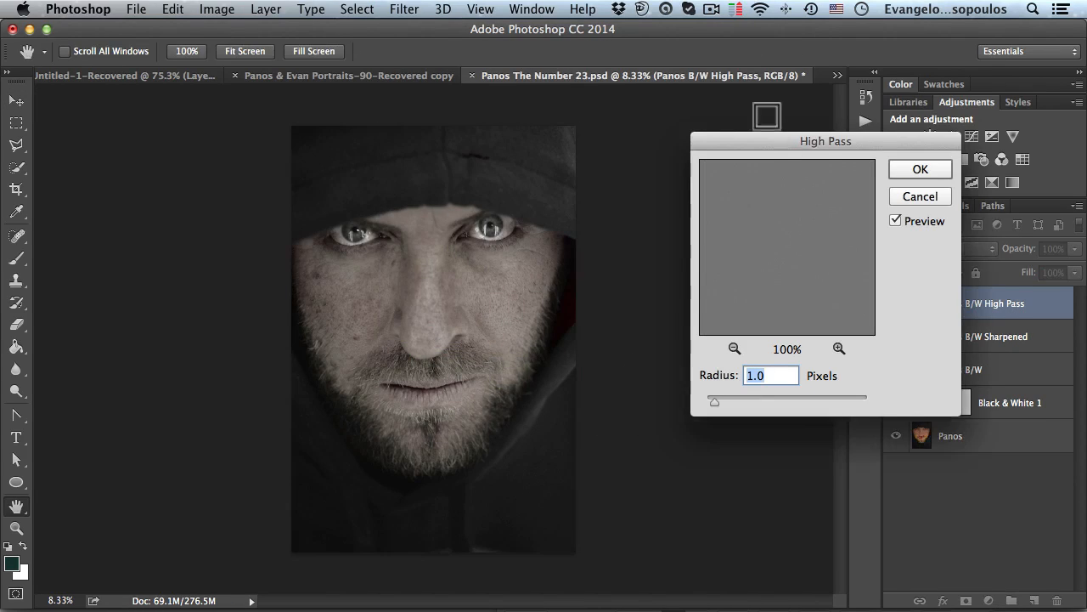
{"action": "left_click_drag", "start_coordinate": [758, 141], "coordinate": [714, 121]}
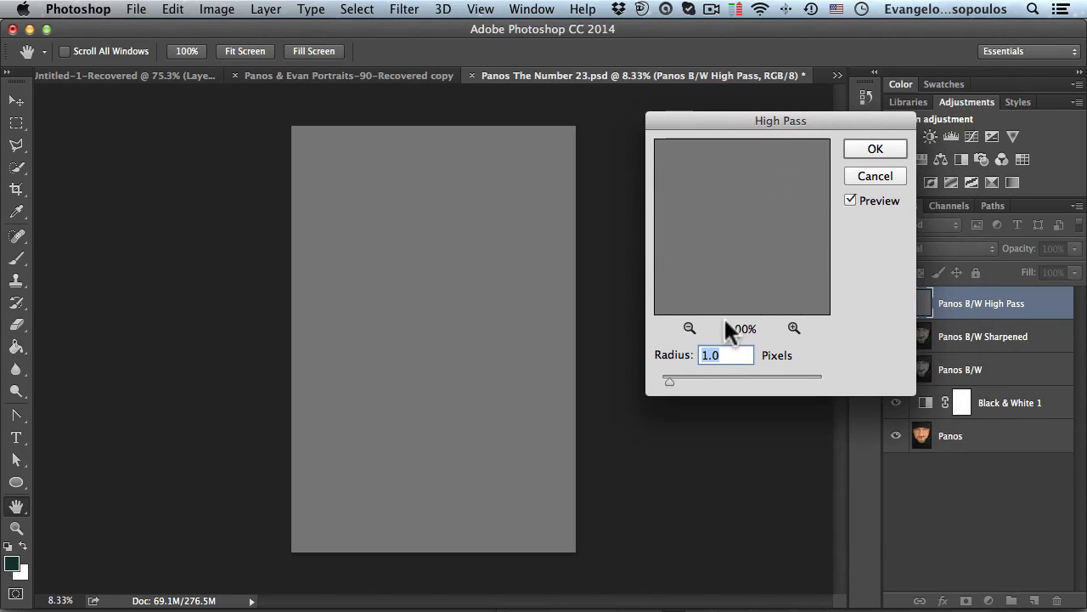
{"action": "type", "text": "15"}
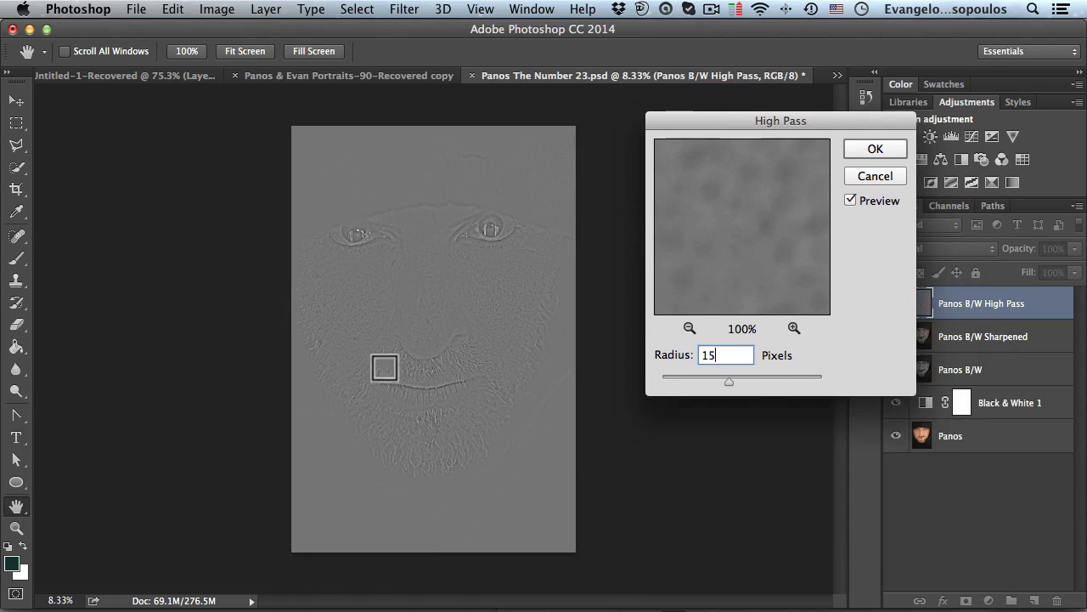
{"action": "left_click", "coordinate": [382, 330], "text": "super"}
{"action": "left_click", "coordinate": [383, 331], "text": "super"}
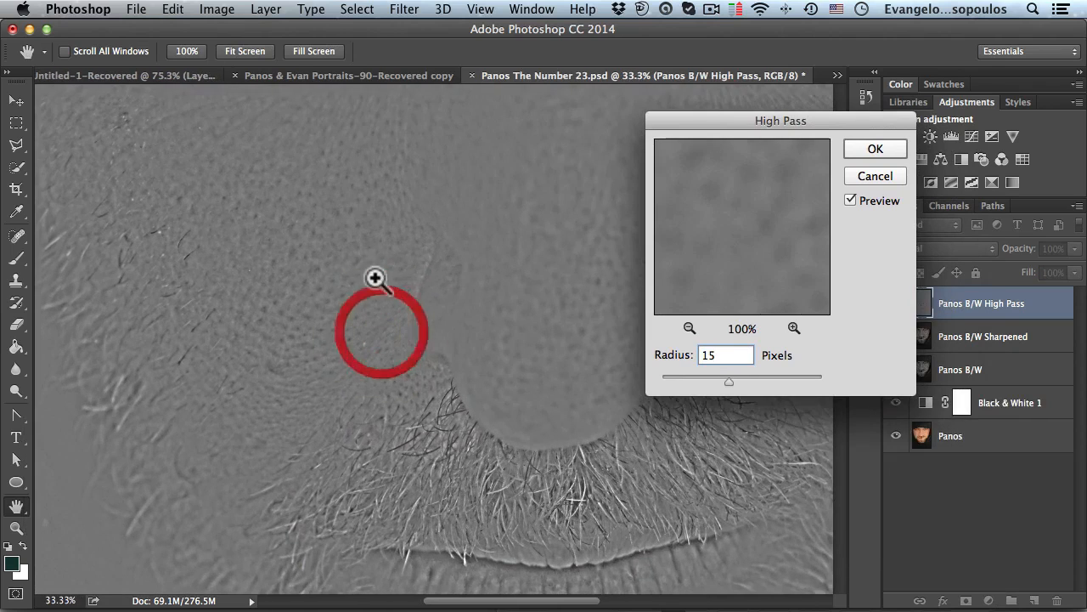
{"action": "left_click_drag", "start_coordinate": [360, 263], "coordinate": [363, 367]}
{"action": "left_click", "coordinate": [380, 284], "text": "super"}
{"action": "left_click", "coordinate": [388, 297], "text": "alt"}
{"action": "left_click", "coordinate": [389, 307], "text": "alt"}
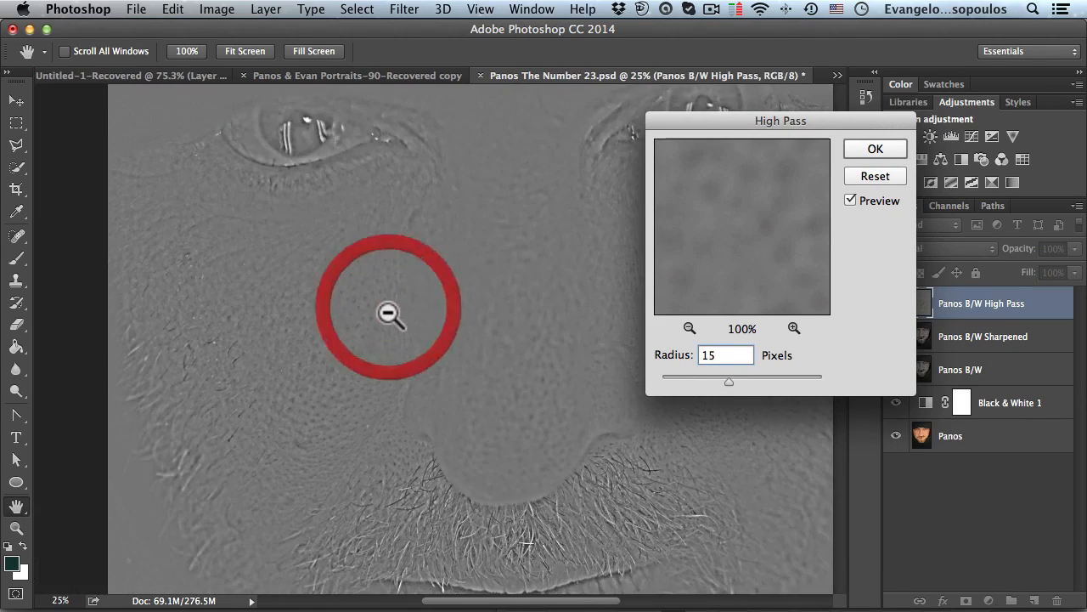
{"action": "left_click", "coordinate": [387, 306], "text": "alt"}
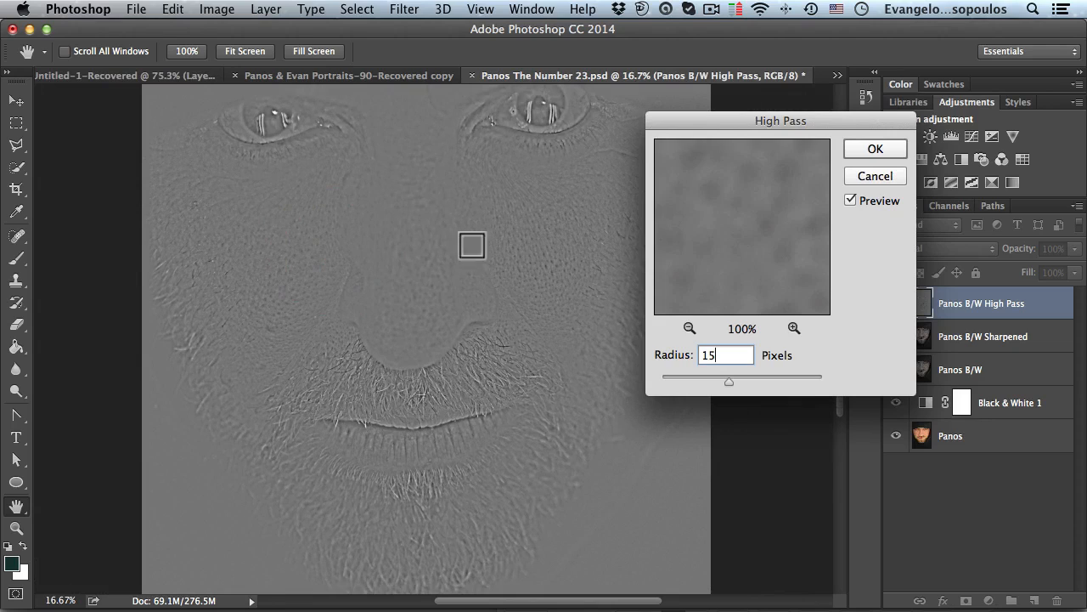
{"action": "left_click", "coordinate": [875, 148]}
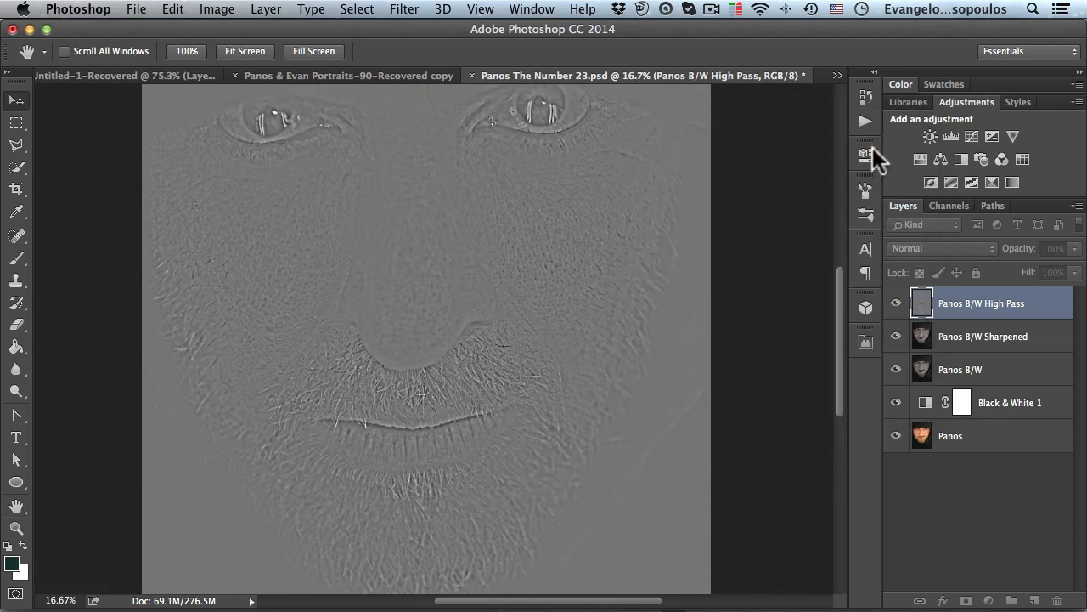
- Set the Panos B/W High Pass layer's blend mode to Hard Light and briefly solo the original Panos layer for comparison
{"action": "left_click", "coordinate": [932, 248]}
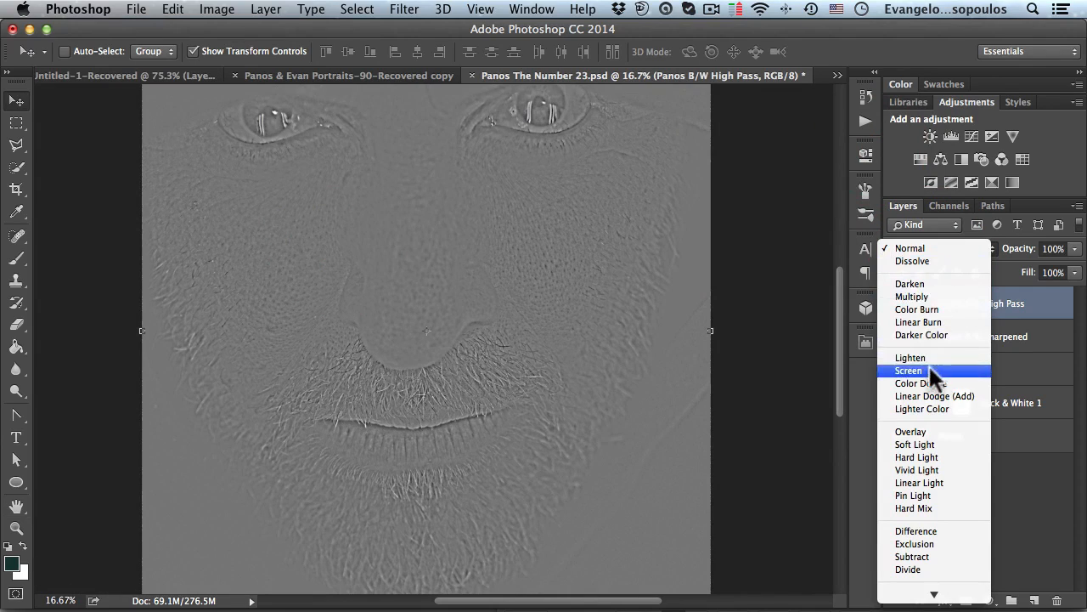
{"action": "left_click", "coordinate": [918, 457]}
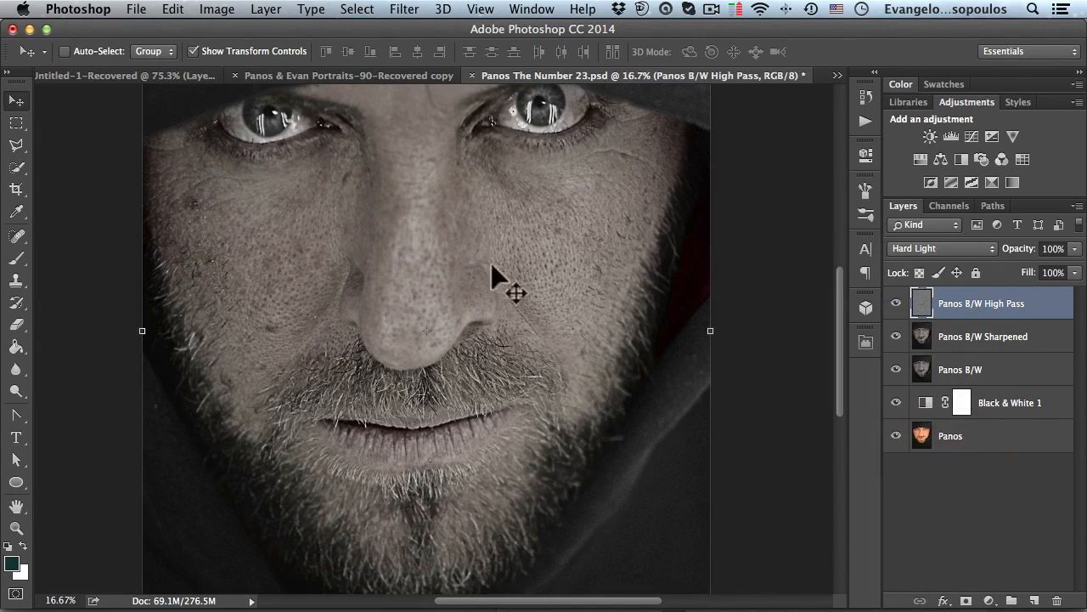
{"action": "left_click", "coordinate": [472, 235], "text": "alt"}
{"action": "left_click_drag", "start_coordinate": [459, 240], "coordinate": [480, 260]}
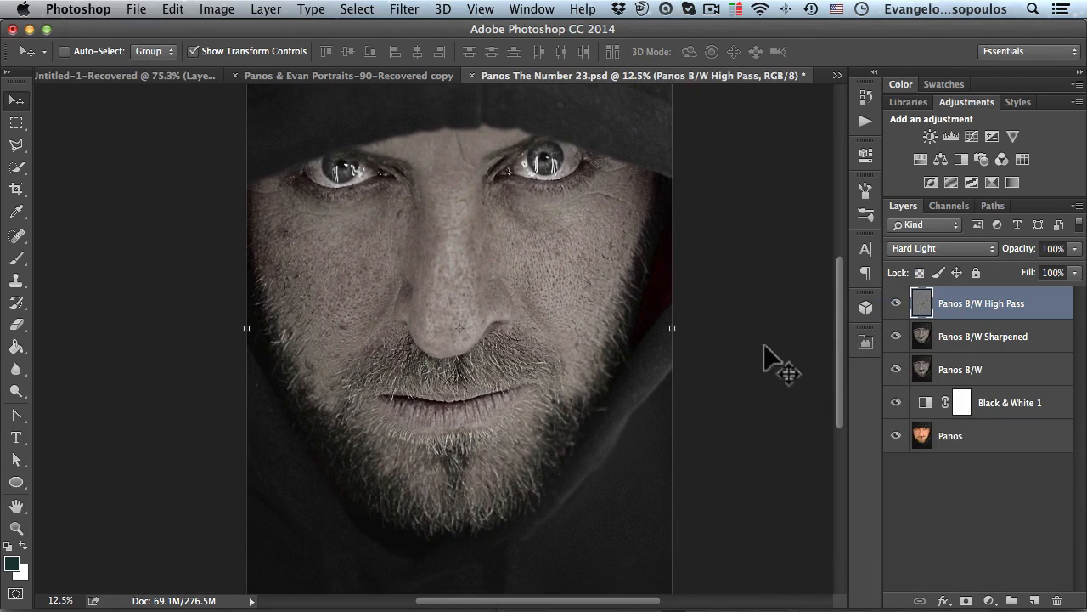
{"action": "left_click", "coordinate": [896, 436], "text": "alt"}
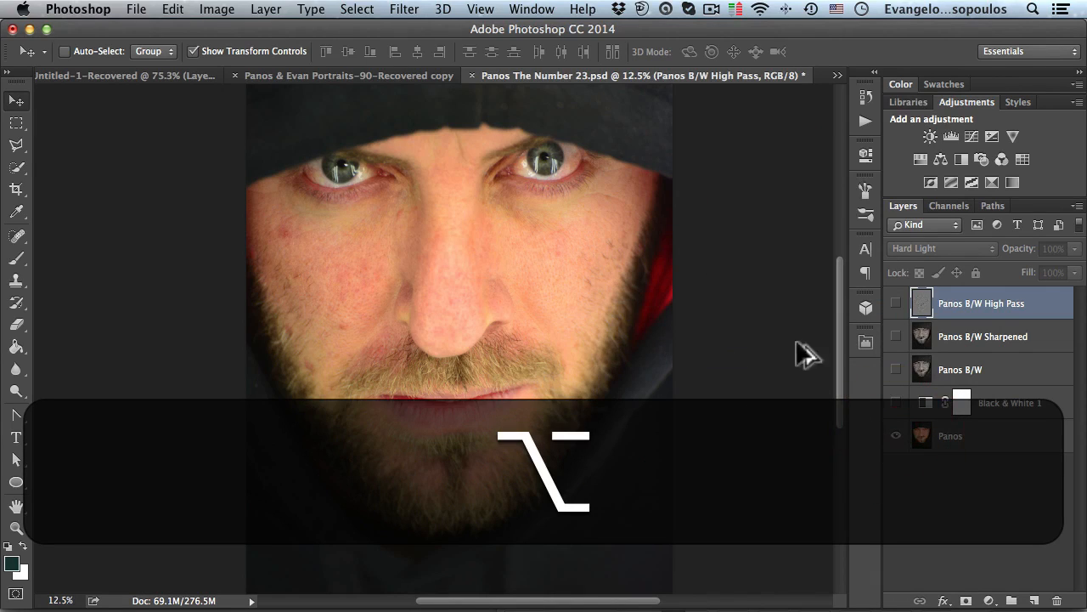
{"action": "left_click", "coordinate": [897, 436], "text": "alt"}
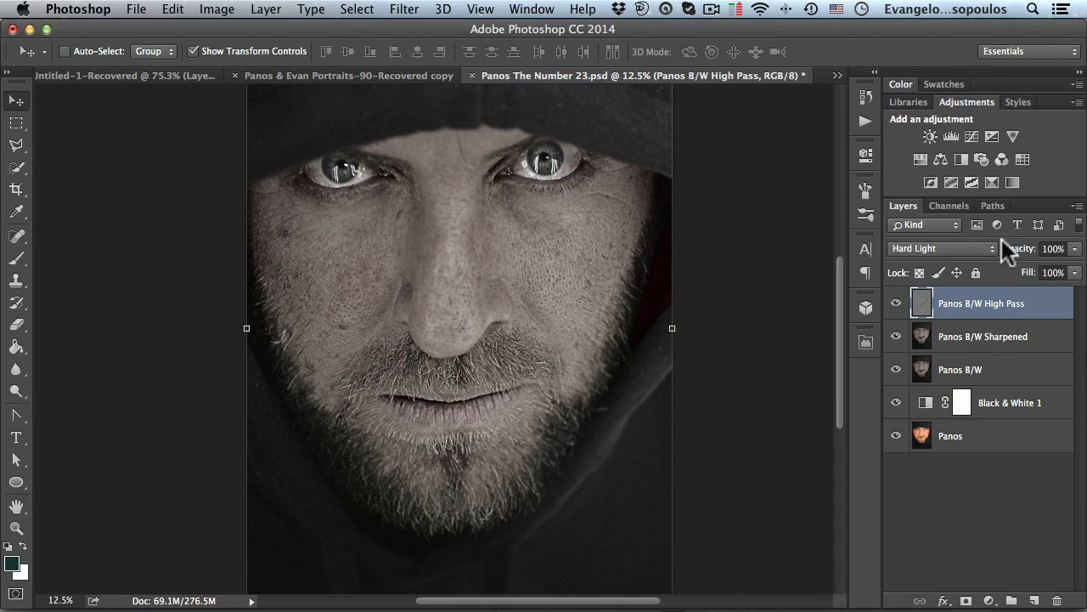
- Set the Panos B/W High Pass layer's opacity to 65%
{"action": "left_click_drag", "start_coordinate": [1015, 255], "coordinate": [985, 255]}
{"action": "left_click", "coordinate": [1028, 248]}
{"action": "type", "text": "65"}
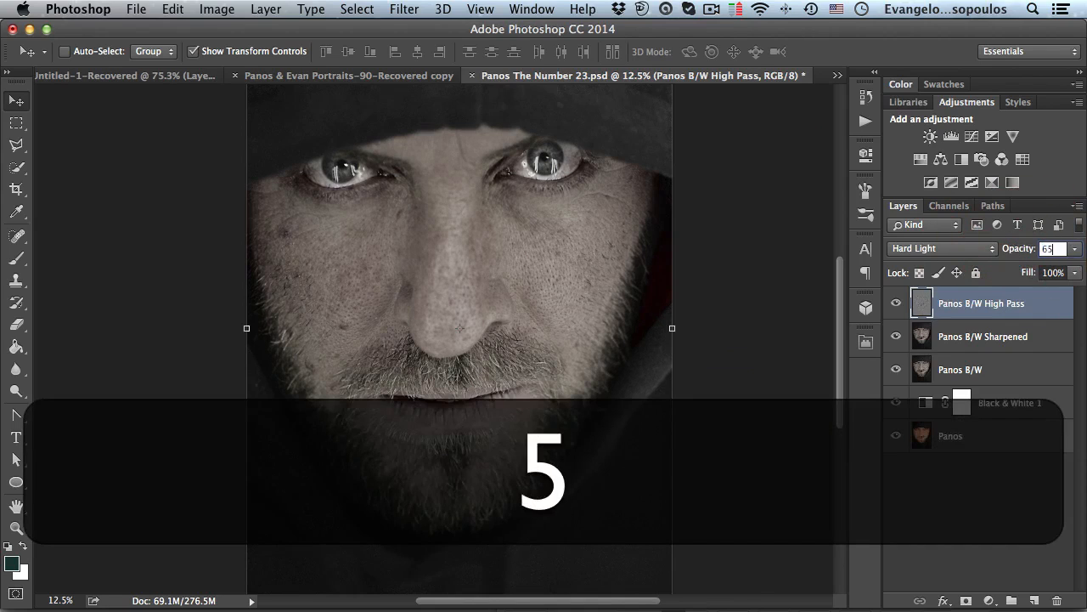
{"action": "key", "text": "Return"}
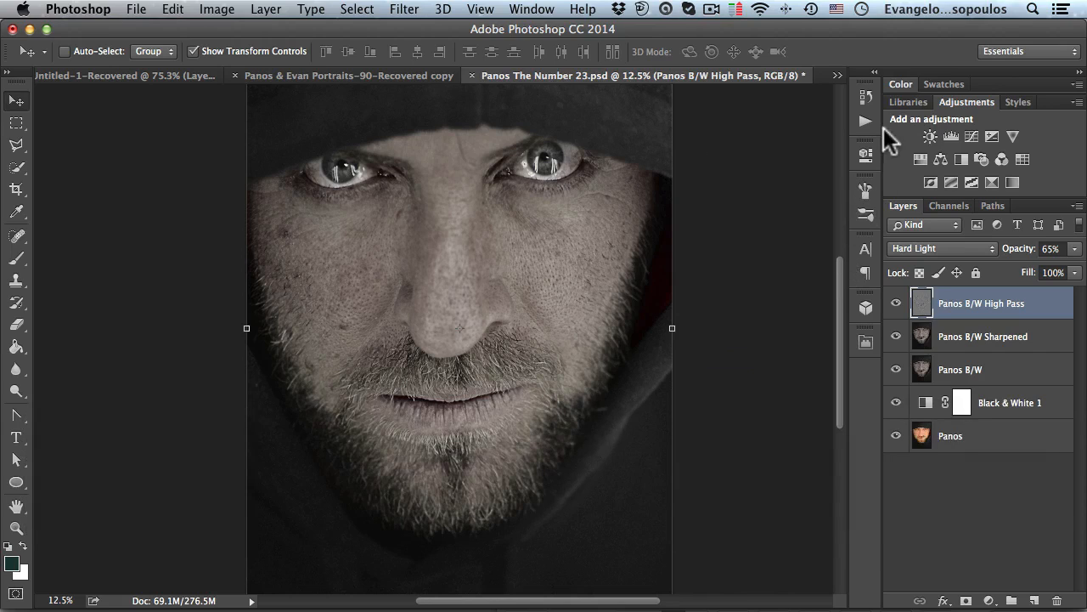
- Add a Hue/Saturation adjustment layer and undo it
{"action": "left_click", "coordinate": [918, 158]}
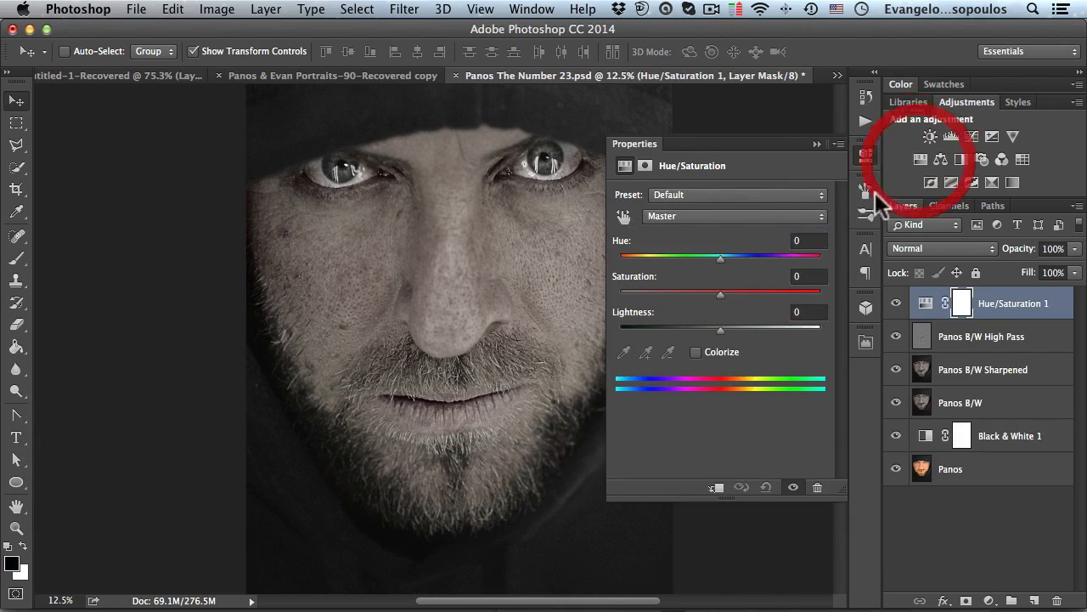
{"action": "key", "text": "super+z"}
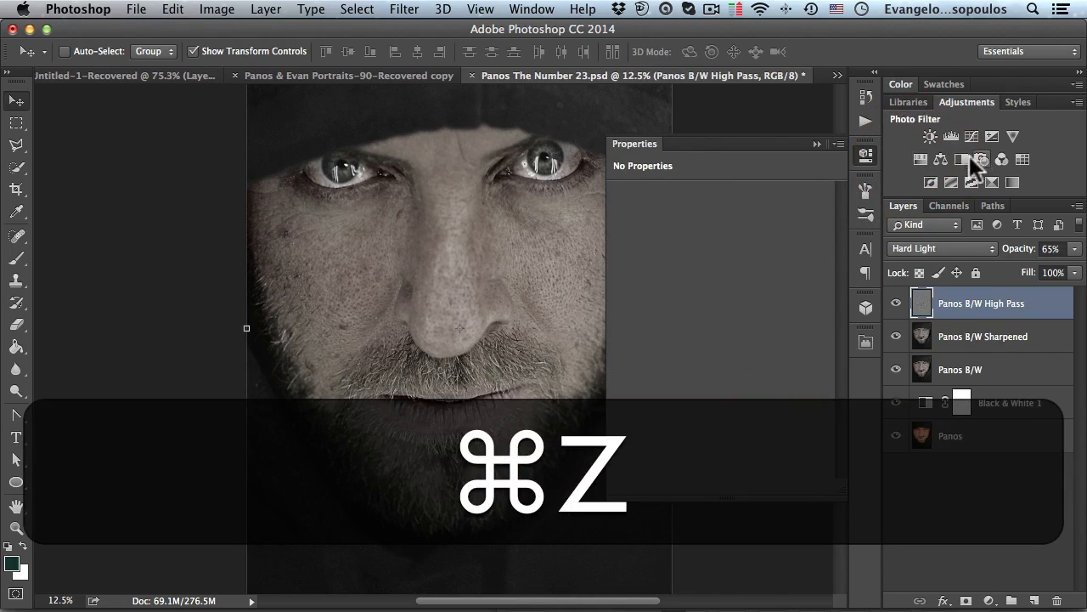
- Add a Black & White adjustment layer with Reds -24, Yellows -78, and Greens, Cyans, Blues and Magentas at -200
{"action": "left_click", "coordinate": [959, 159]}
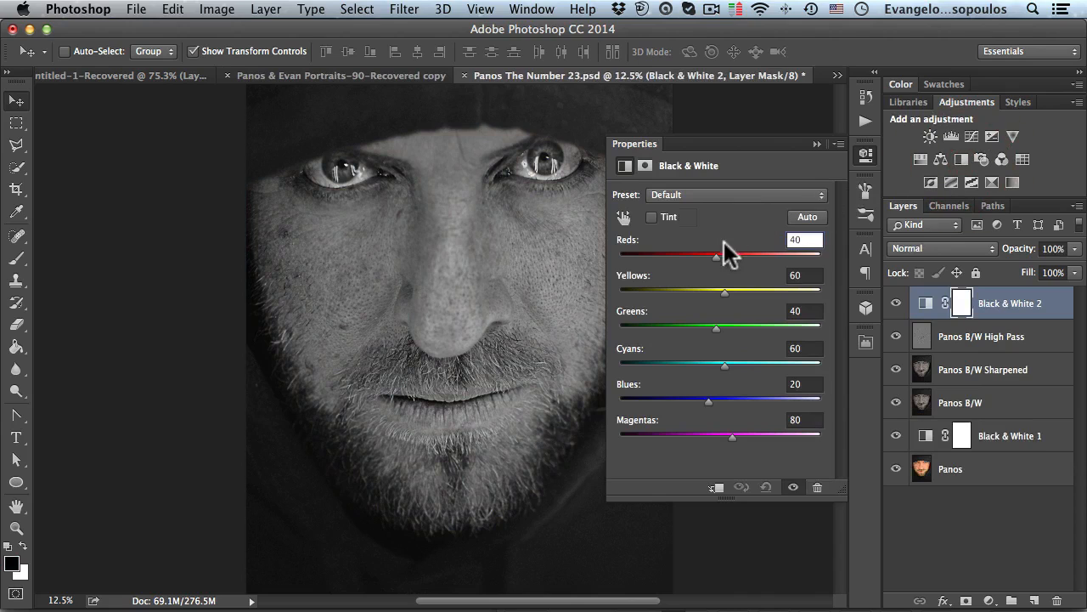
{"action": "left_click_drag", "start_coordinate": [717, 259], "coordinate": [691, 259]}
{"action": "left_click_drag", "start_coordinate": [724, 292], "coordinate": [697, 328]}
{"action": "left_click_drag", "start_coordinate": [724, 366], "coordinate": [676, 365]}
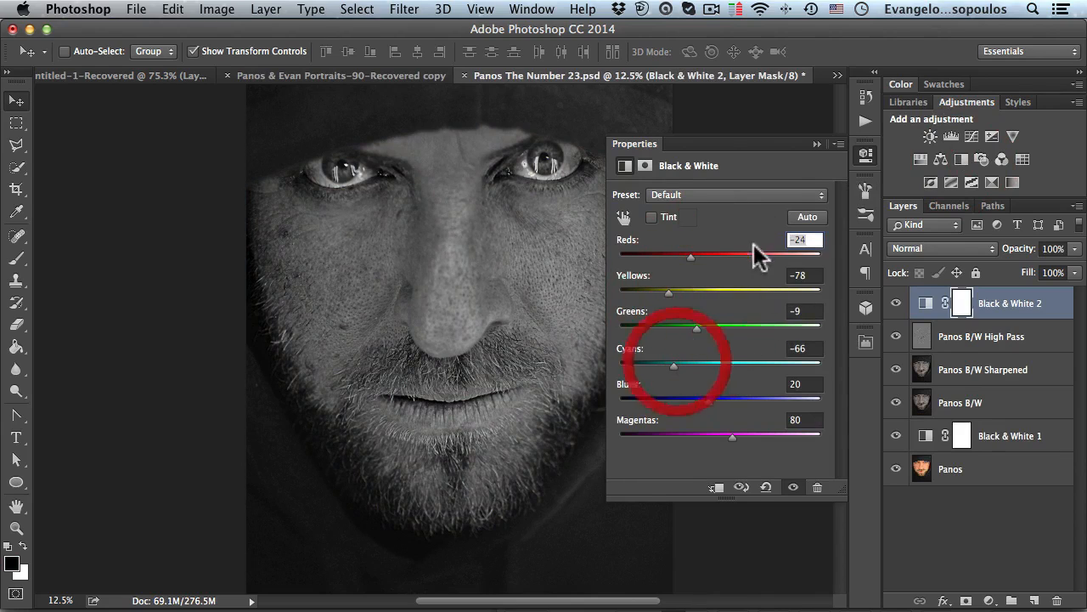
{"action": "left_click_drag", "start_coordinate": [730, 429], "coordinate": [695, 435]}
{"action": "left_click_drag", "start_coordinate": [617, 367], "coordinate": [615, 367]}
{"action": "left_click_drag", "start_coordinate": [696, 328], "coordinate": [618, 324]}
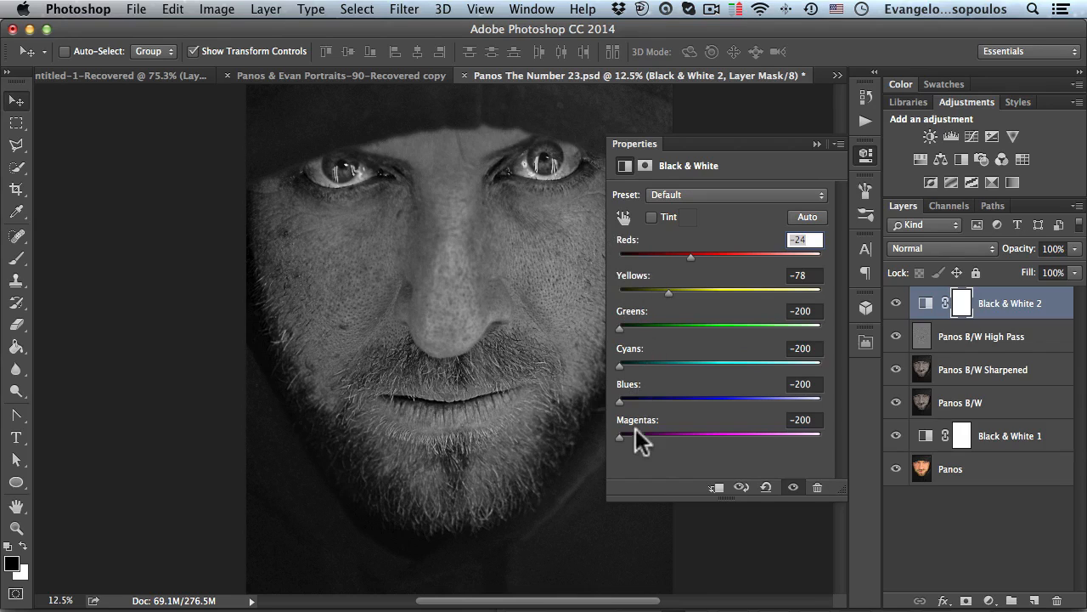
{"action": "left_click", "coordinate": [864, 155]}
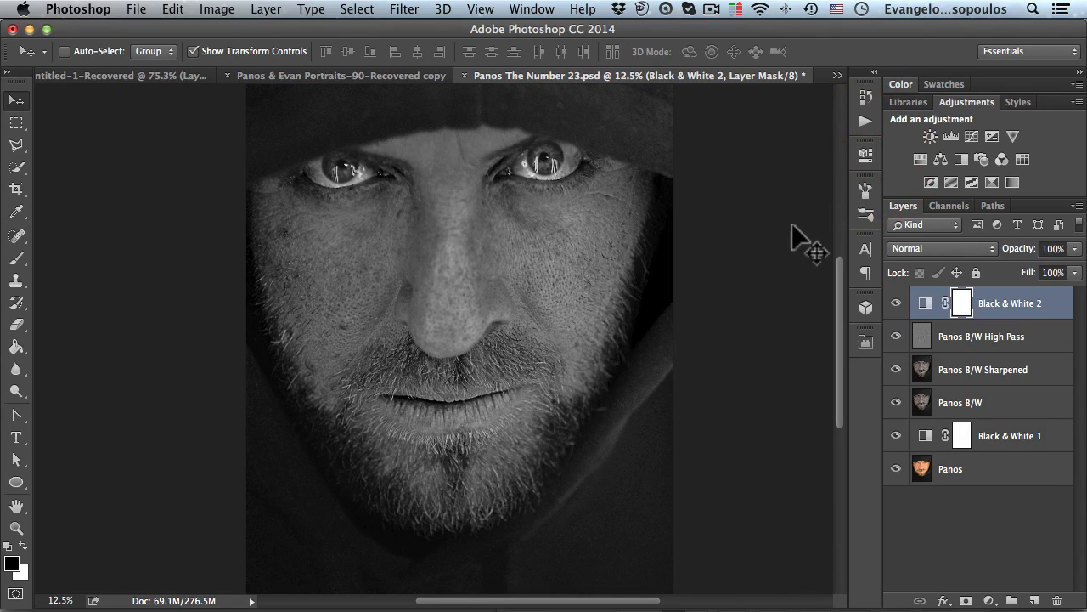
- Add a Brightness/Contrast adjustment layer on top and raise its contrast
{"action": "left_click", "coordinate": [560, 248], "text": "alt+super"}
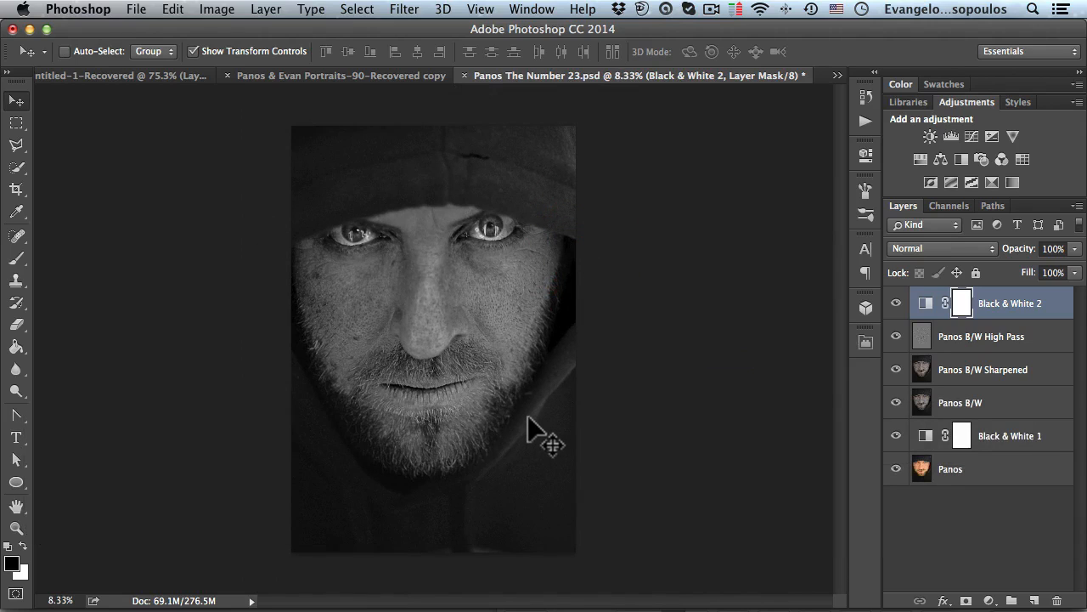
{"action": "left_click", "coordinate": [930, 136]}
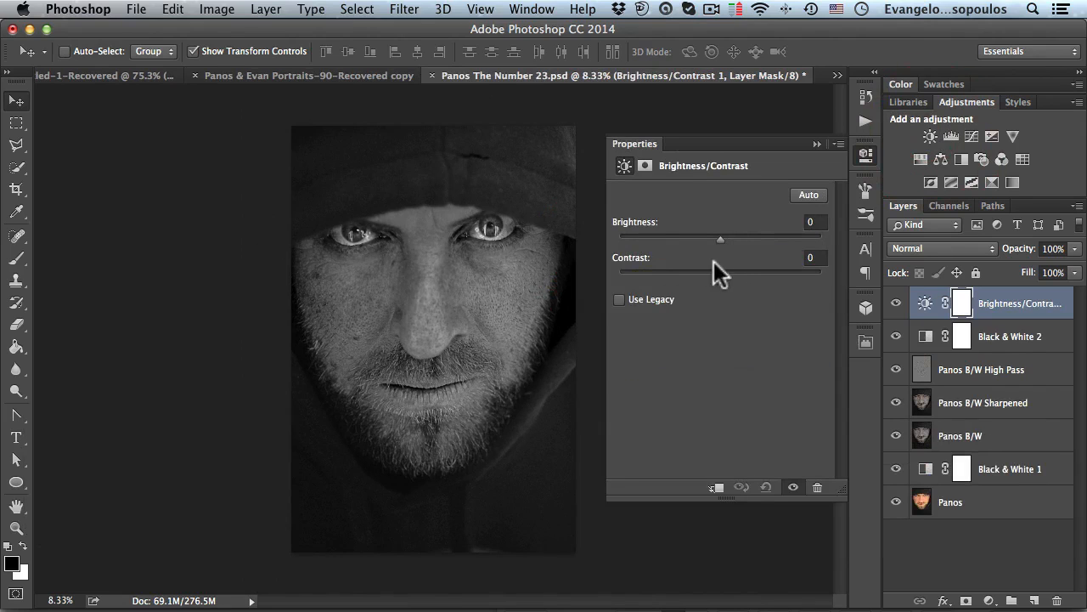
{"action": "left_click_drag", "start_coordinate": [719, 273], "coordinate": [750, 271]}
{"action": "left_click", "coordinate": [864, 155]}
- Toggle the Brightness/Contrast layer's visibility off and on to compare the effect
{"action": "left_click", "coordinate": [496, 271], "text": "super"}
{"action": "left_click", "coordinate": [898, 303]}
{"action": "left_click", "coordinate": [898, 303]}
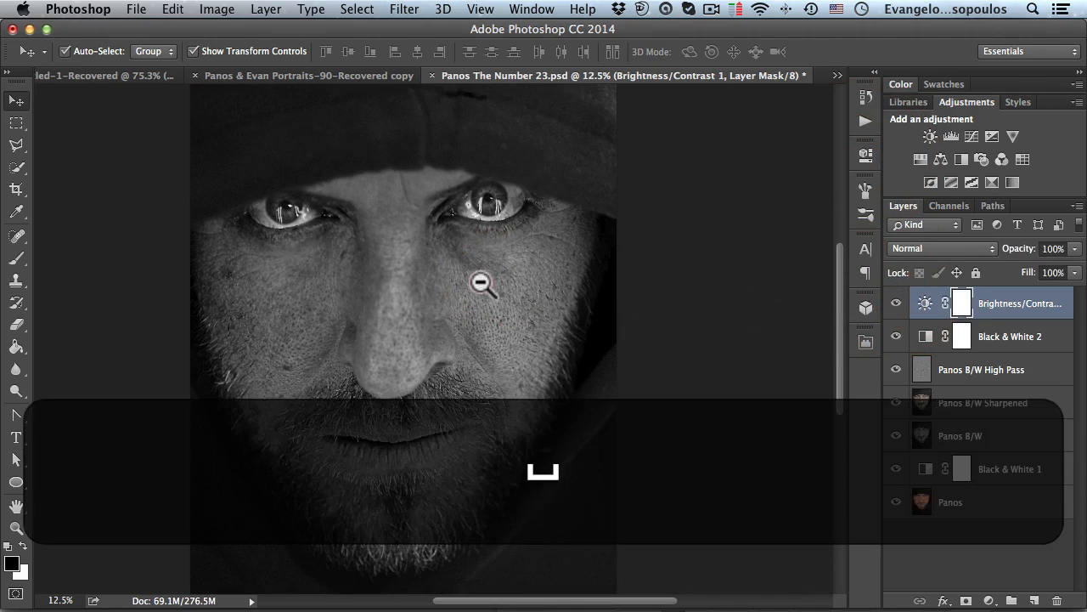
{"action": "left_click", "coordinate": [480, 284], "text": "alt"}
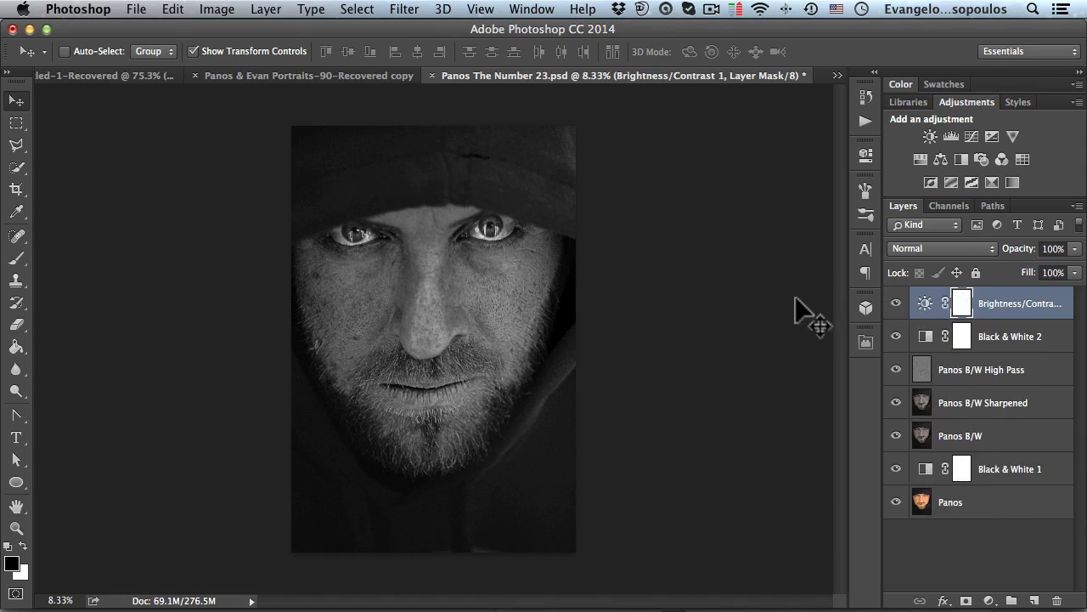
- Stamp all visible layers into a new merged layer at the top of the stack
{"action": "key", "text": "super"}
{"action": "key", "text": "alt"}
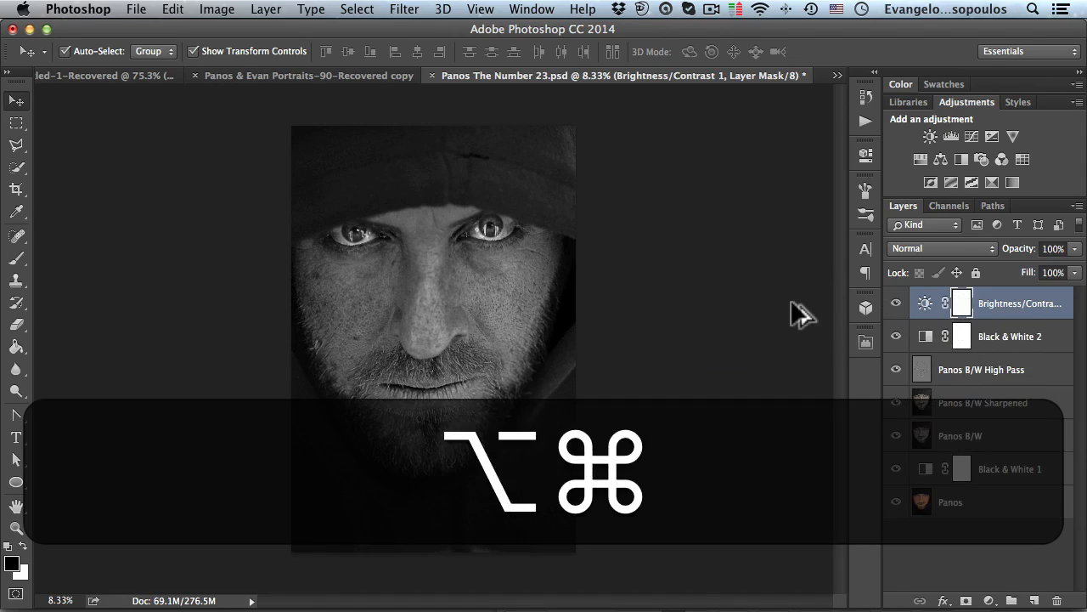
{"action": "key", "text": "shift"}
{"action": "key", "text": "alt+shift+super+e"}
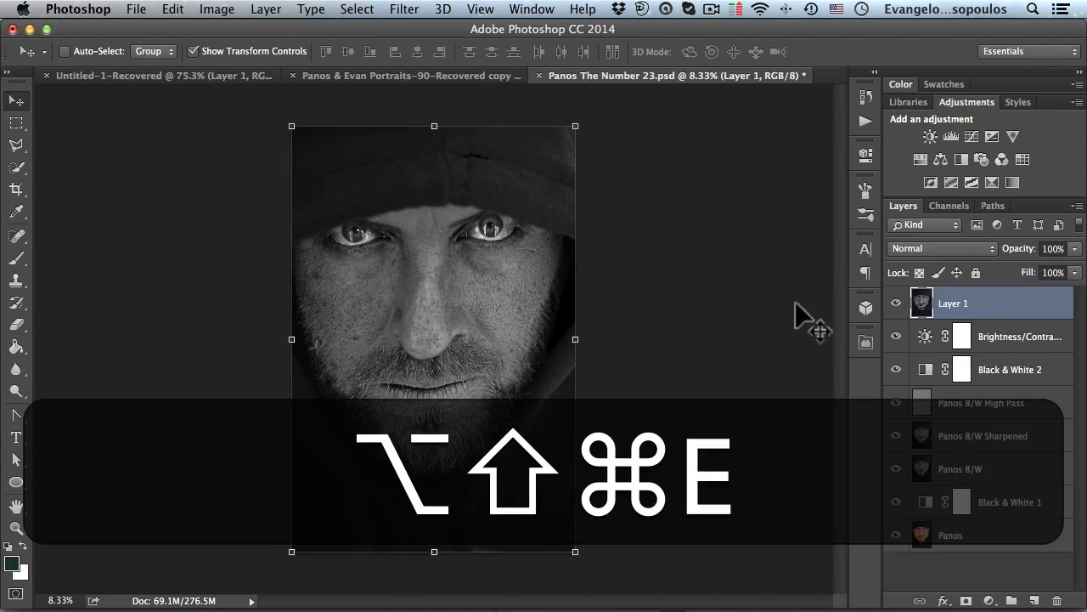
- Select every layer below the merged layer and group them together
{"action": "left_click", "coordinate": [1022, 340]}
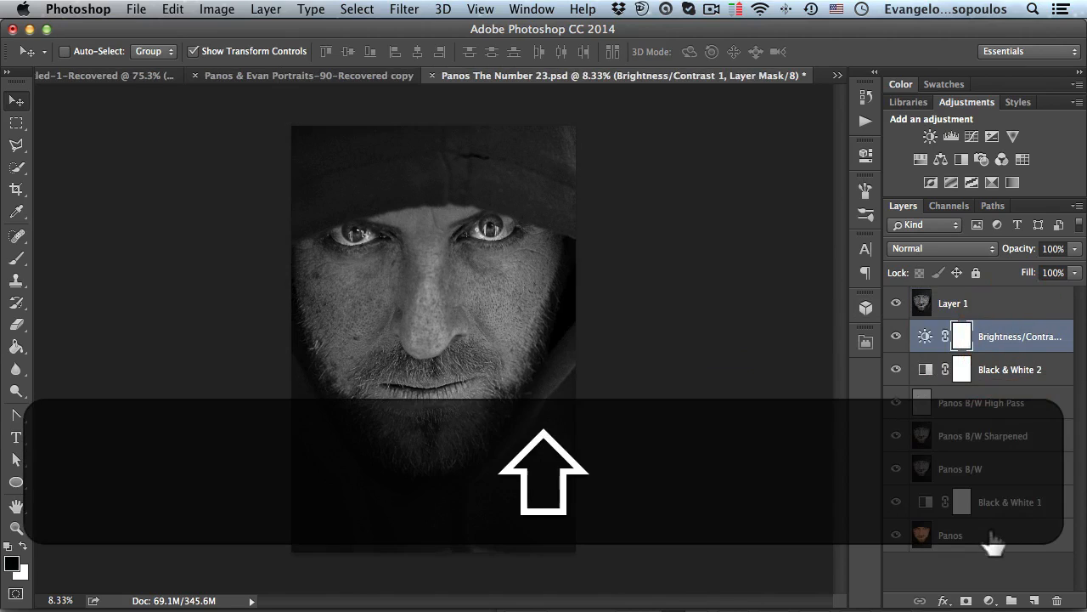
{"action": "left_click", "coordinate": [992, 536], "text": "shift"}
{"action": "left_click", "coordinate": [993, 345]}
{"action": "left_click", "coordinate": [977, 535], "text": "shift"}
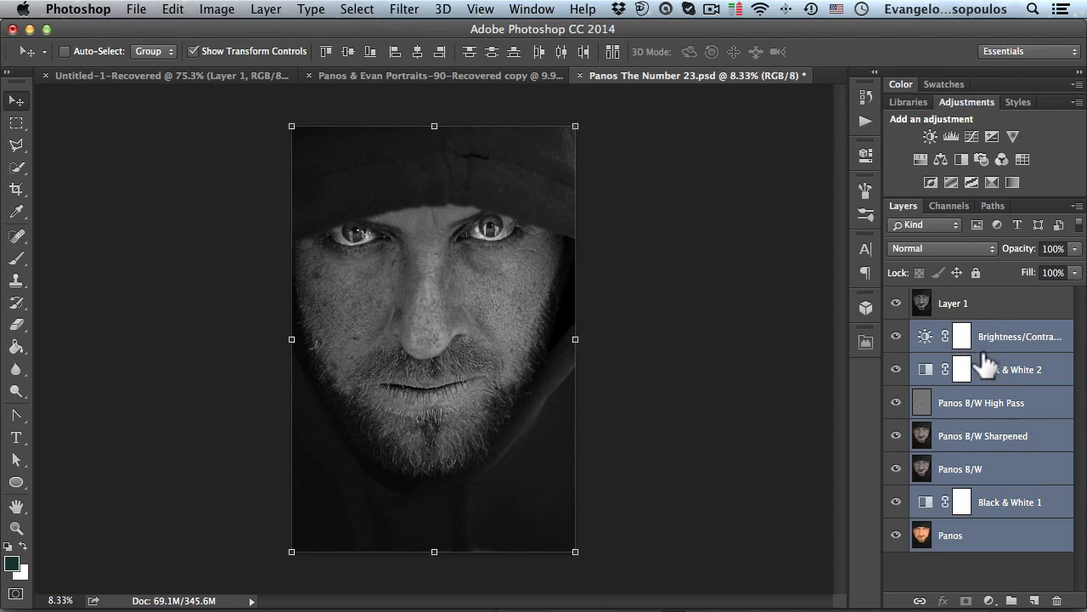
{"action": "key", "text": "super"}
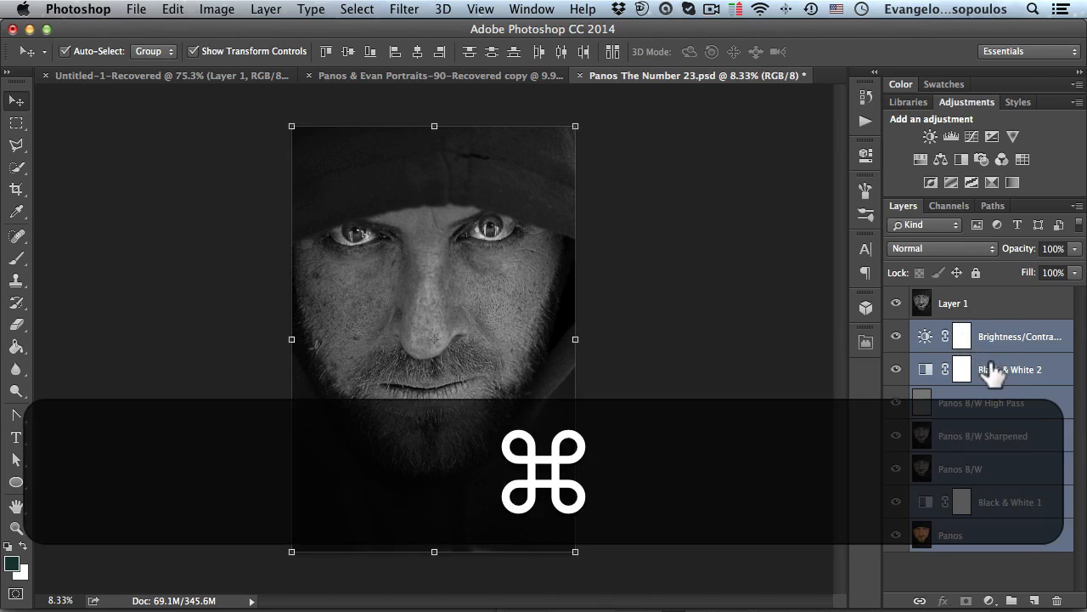
{"action": "key", "text": "super+g"}
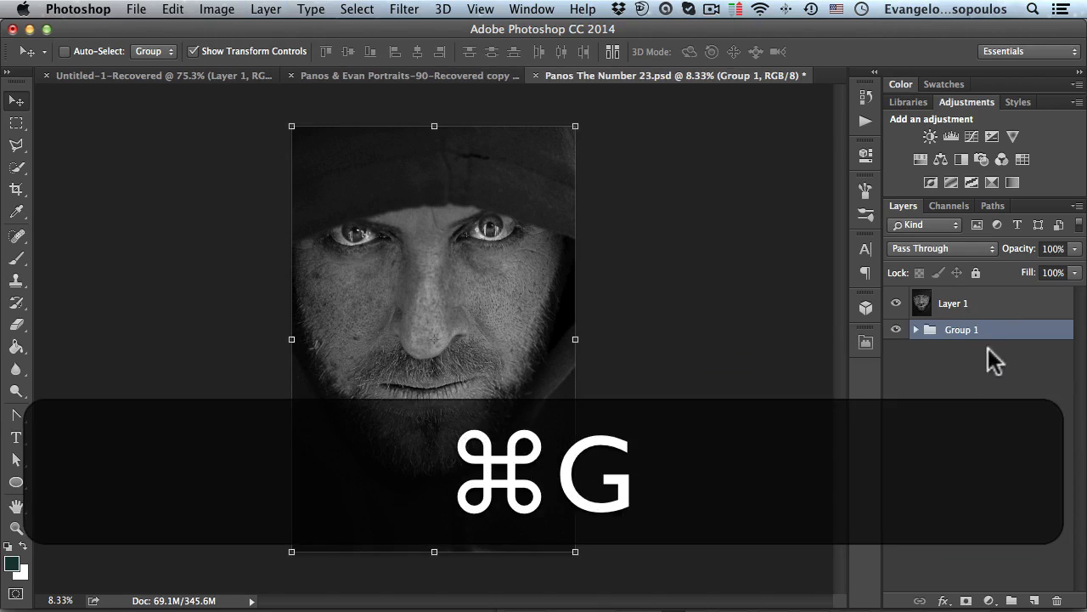
- Rename the new group Panos First Pass
{"action": "double_click", "coordinate": [961, 332]}
{"action": "type", "text": "Pan"}
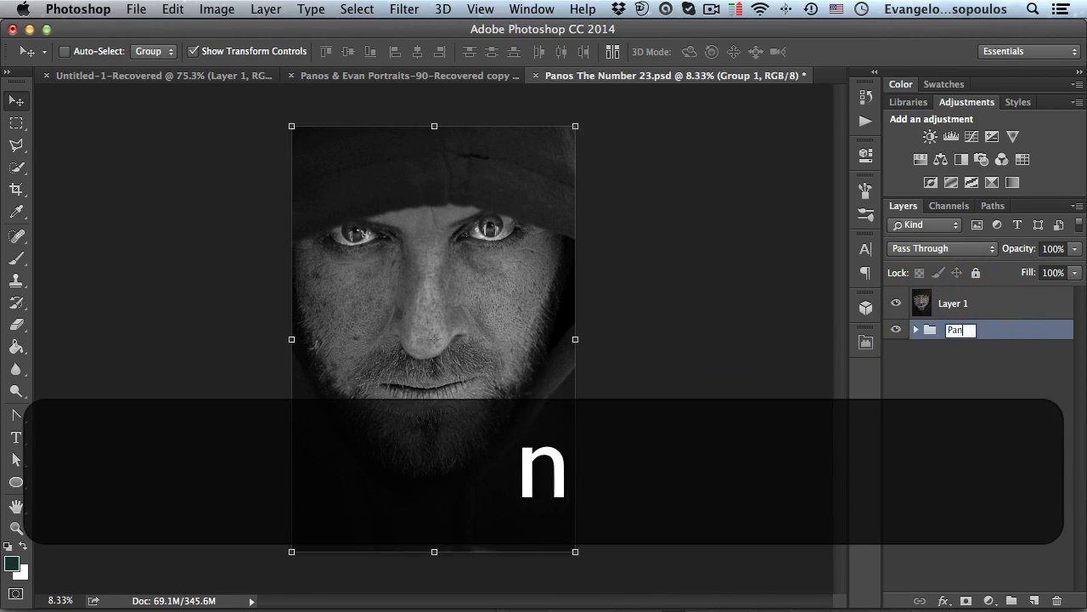
{"action": "type", "text": "os First Pass"}
{"action": "key", "text": "Return"}
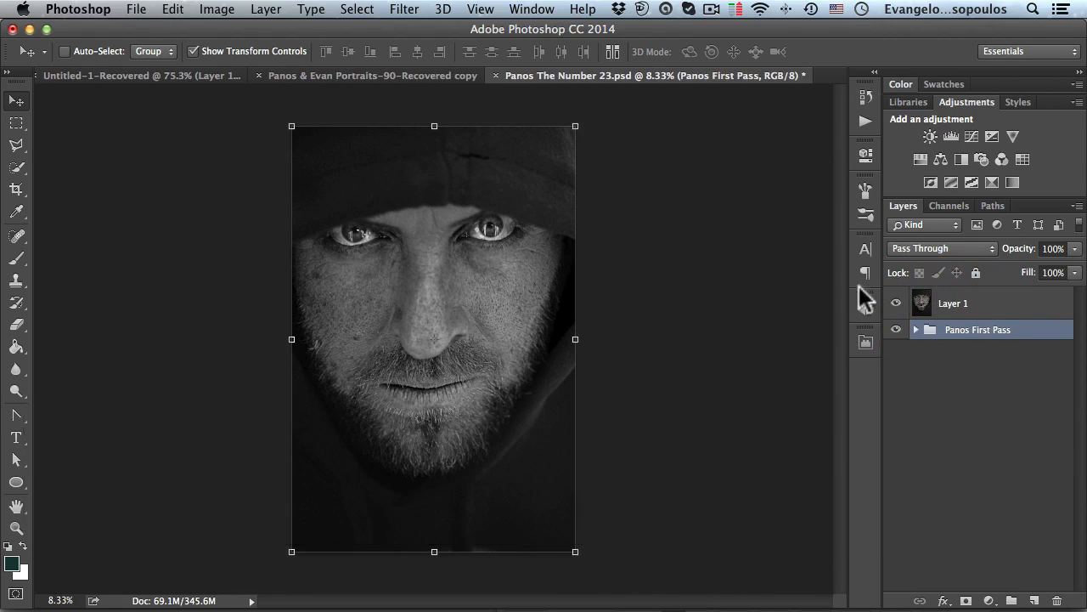
- Hide the Panos First Pass group and rename the merged layer Panos First Pass
{"action": "left_click", "coordinate": [896, 329]}
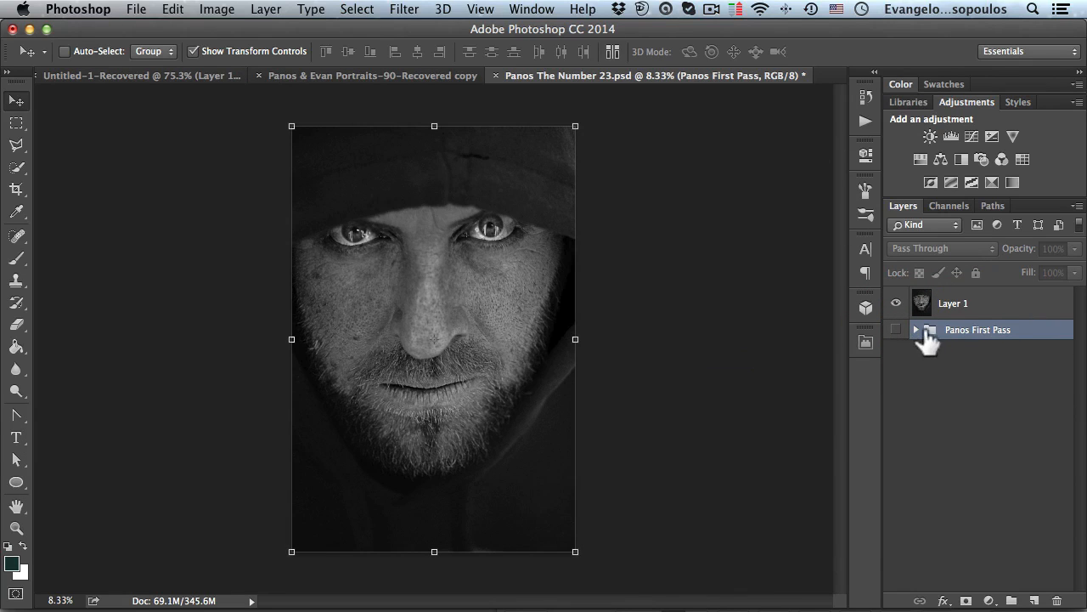
{"action": "left_click", "coordinate": [967, 306]}
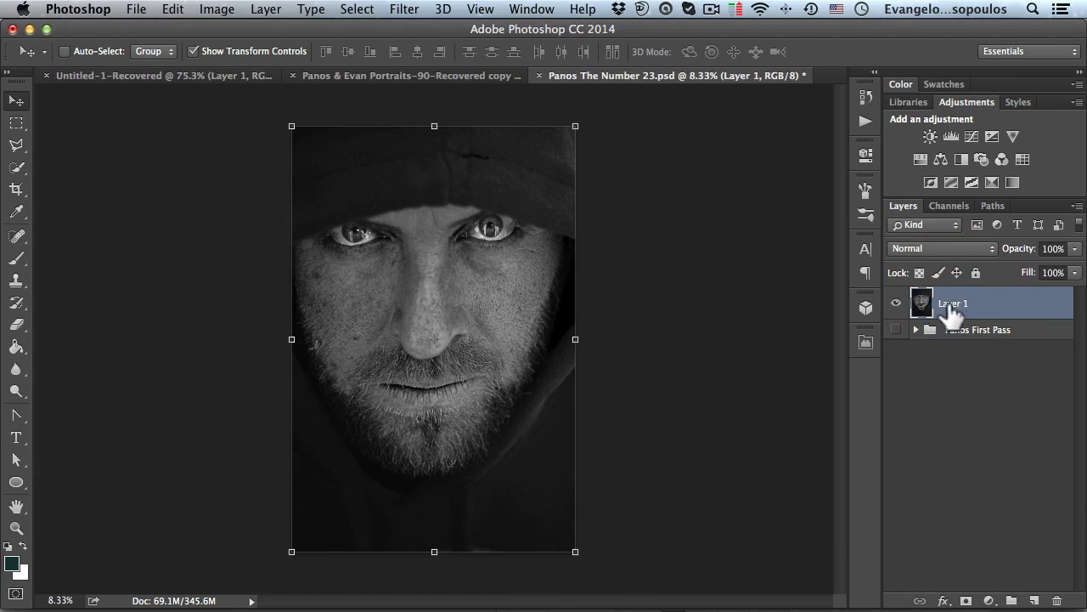
{"action": "double_click", "coordinate": [954, 307]}
{"action": "type", "text": "Pann"}
{"action": "key", "text": "BackSpace"}
{"action": "type", "text": "os First Pass"}
{"action": "key", "text": "Return"}
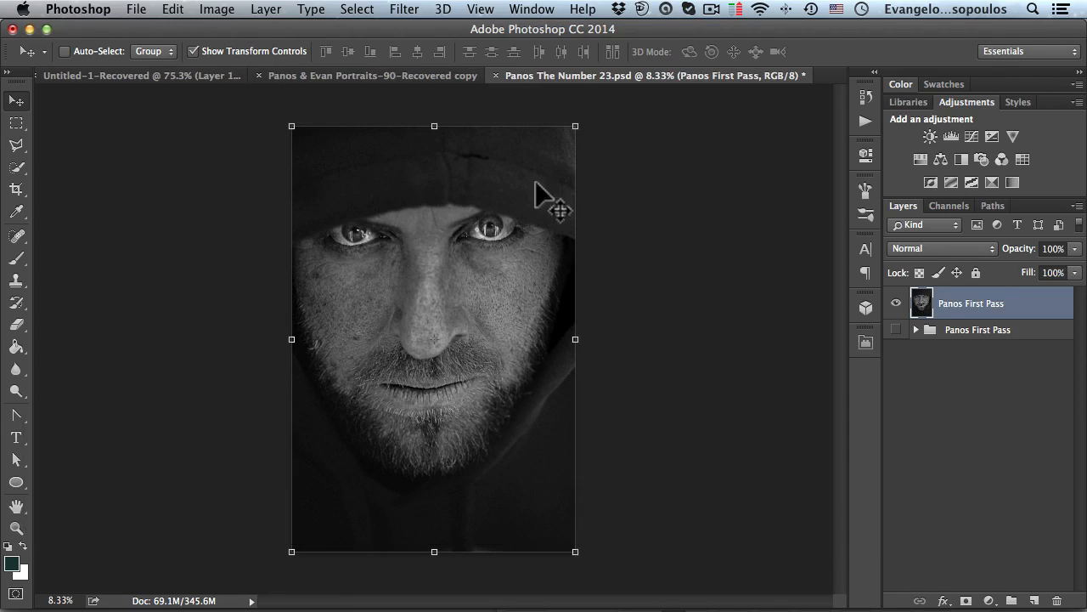
- Examine the face of The Number 23 poster reference document up close, then return to the portrait document
{"action": "left_click", "coordinate": [118, 75]}
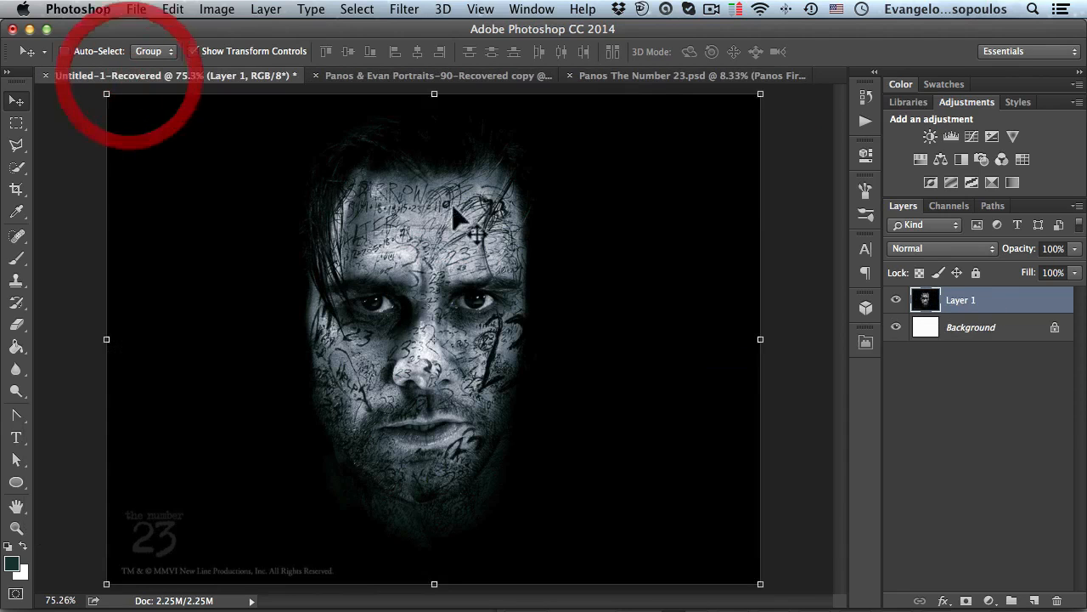
{"action": "left_click", "coordinate": [433, 288], "text": "super"}
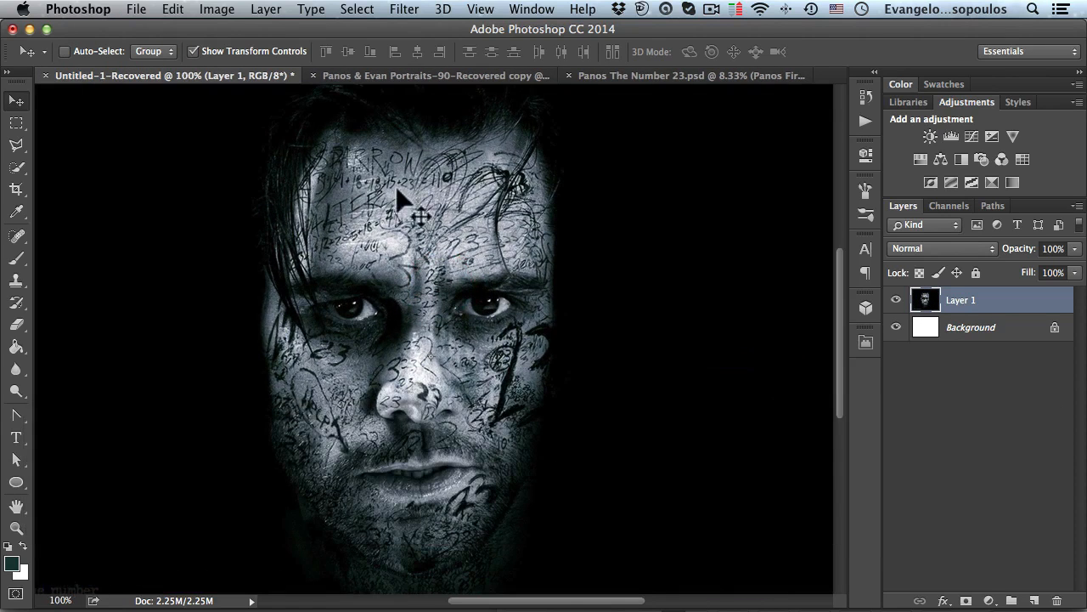
{"action": "left_click", "coordinate": [463, 248], "text": "super"}
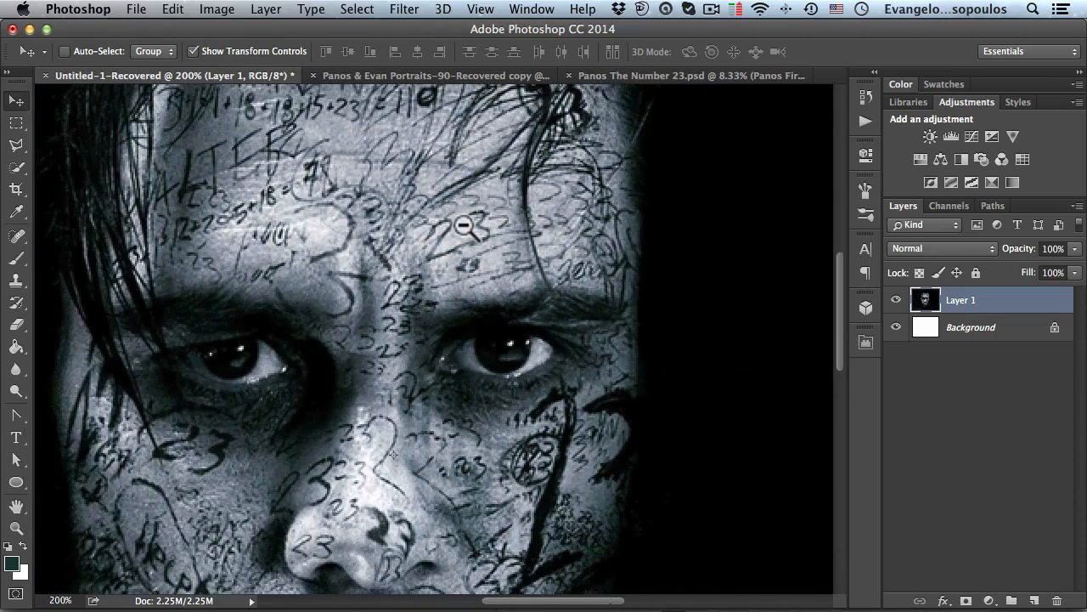
{"action": "mouse_move", "coordinate": [393, 172]}
{"action": "left_mouse_down"}
{"action": "mouse_move", "coordinate": [376, 206]}
{"action": "mouse_move", "coordinate": [510, 182]}
{"action": "mouse_move", "coordinate": [407, 231]}
{"action": "mouse_move", "coordinate": [403, 211]}
{"action": "left_mouse_up"}
{"action": "left_click", "coordinate": [497, 248], "text": "alt+super"}
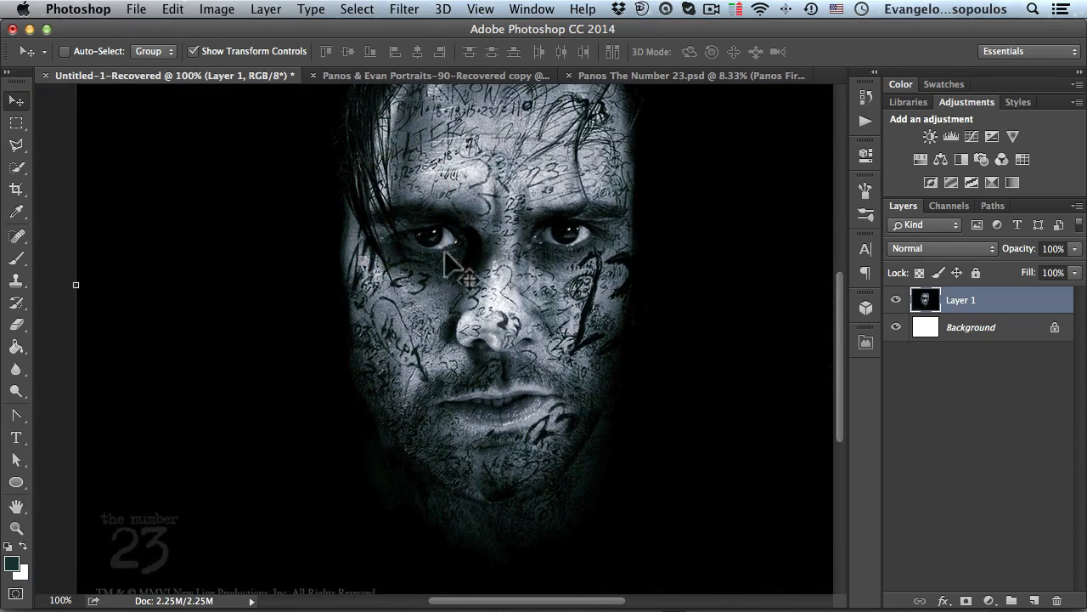
{"action": "left_click_drag", "start_coordinate": [511, 178], "coordinate": [464, 226]}
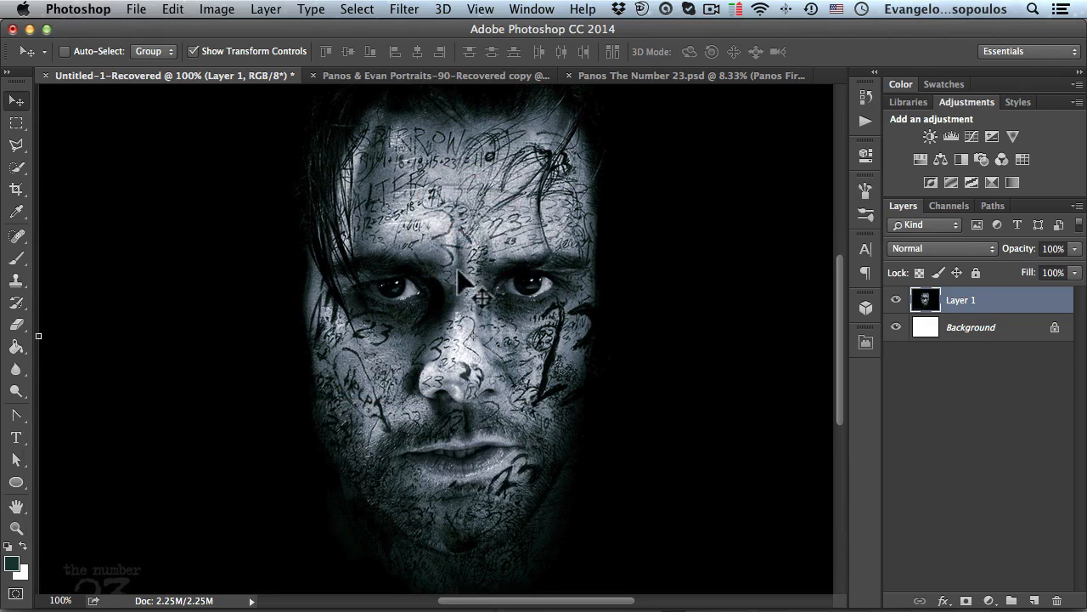
{"action": "left_click_drag", "start_coordinate": [472, 288], "coordinate": [454, 272]}
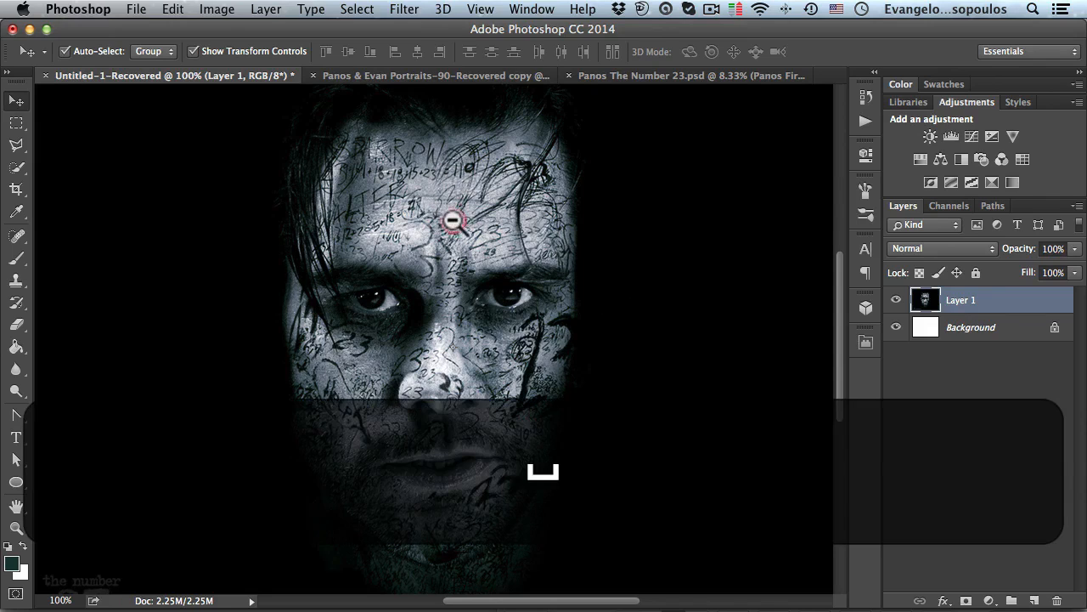
{"action": "key", "text": "super+minus"}
{"action": "left_click", "coordinate": [632, 76]}
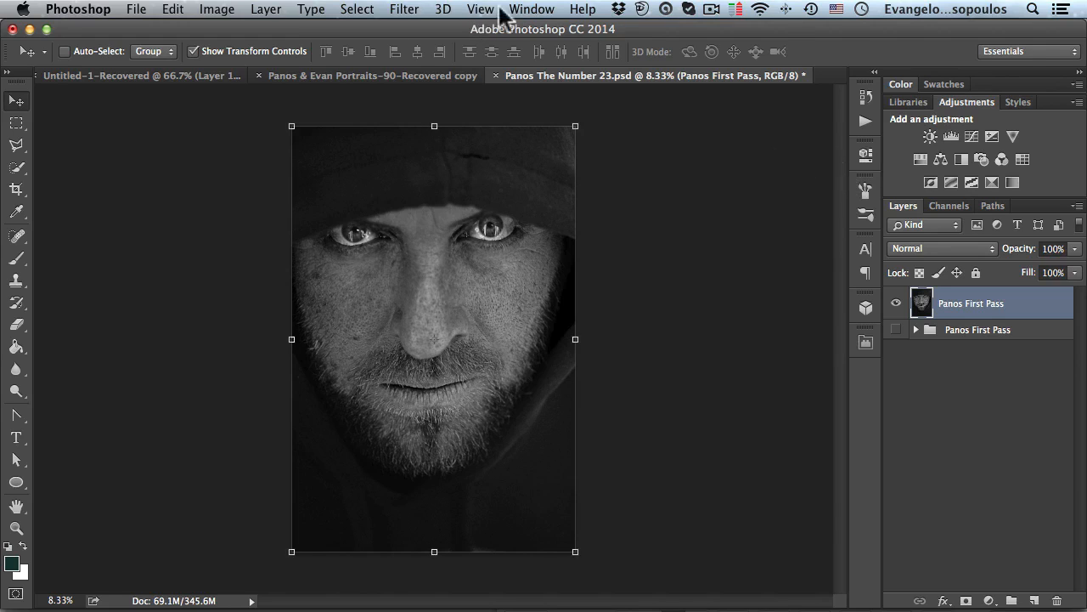
- Open the Brush panel and set up the Brush tool with a 30 px round tip at 100% hardness
{"action": "left_click", "coordinate": [532, 8]}
{"action": "left_click", "coordinate": [574, 163]}
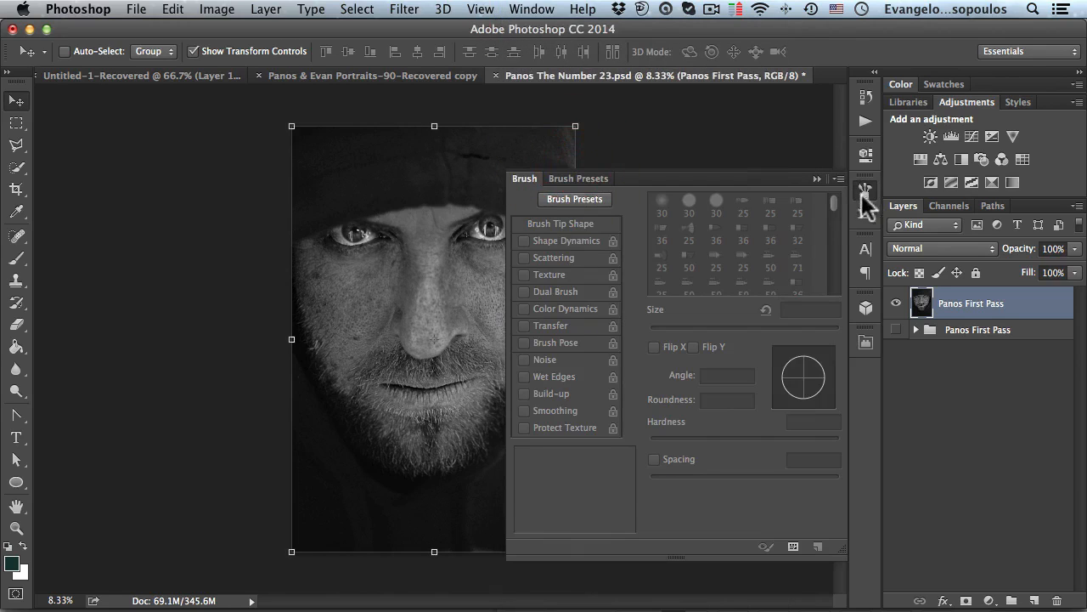
{"action": "left_click", "coordinate": [686, 197]}
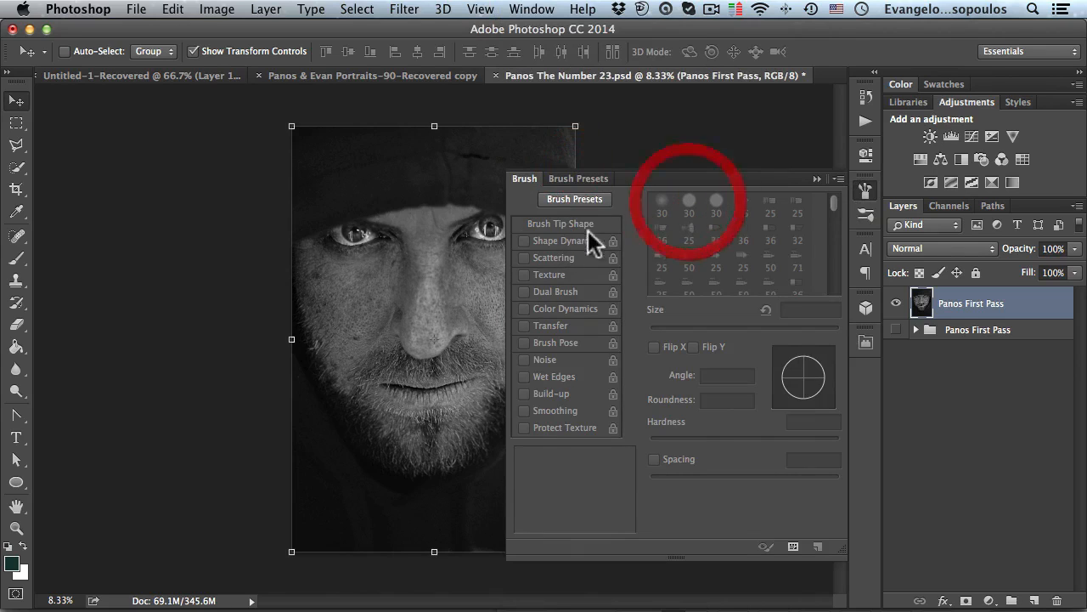
{"action": "left_click", "coordinate": [15, 256]}
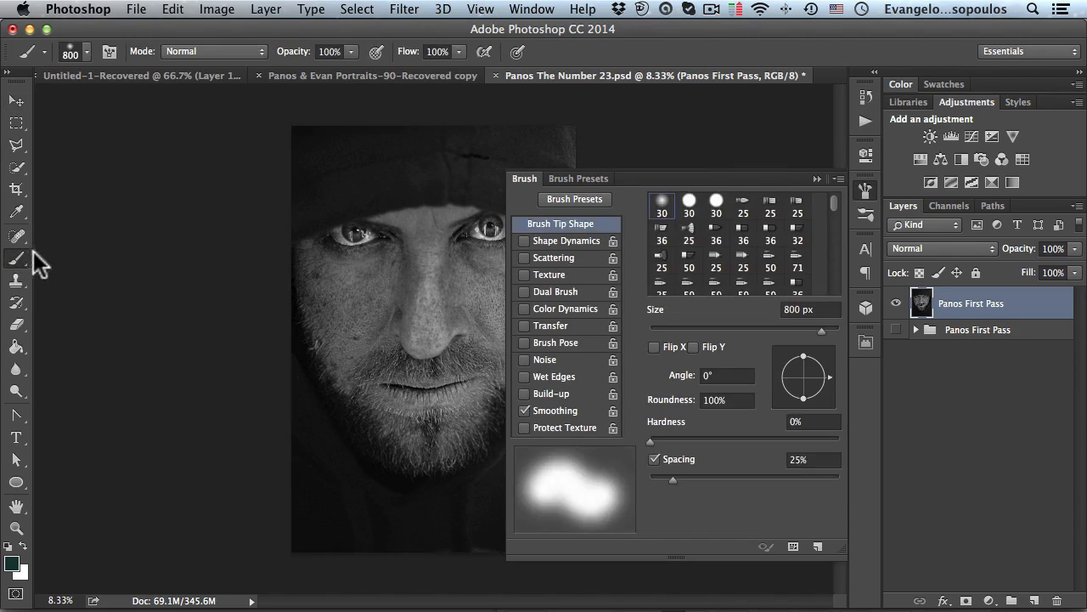
{"action": "left_click", "coordinate": [662, 206]}
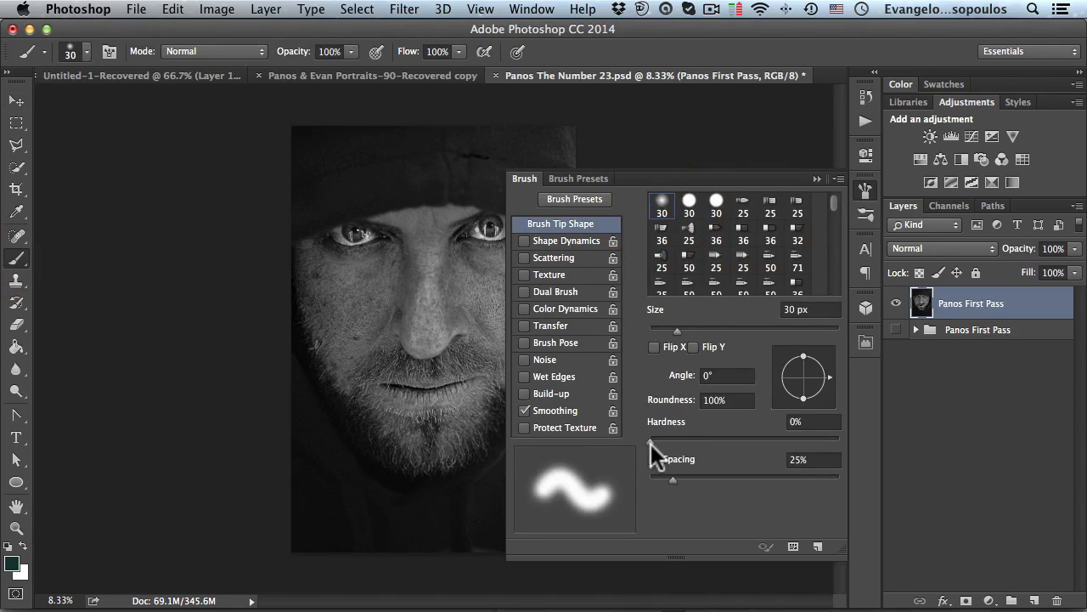
{"action": "mouse_move", "coordinate": [649, 443]}
{"action": "left_mouse_down"}
{"action": "mouse_move", "coordinate": [843, 440]}
{"action": "mouse_move", "coordinate": [826, 428]}
{"action": "left_mouse_up"}
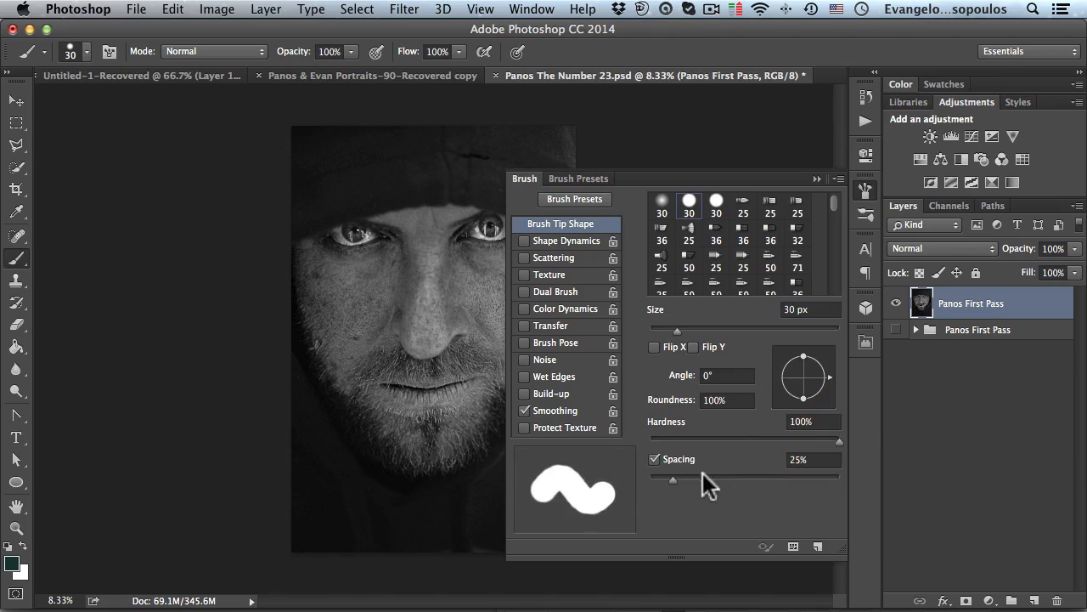
- Set the brush size to 5 px and the spacing to 1%
{"action": "left_click_drag", "start_coordinate": [670, 478], "coordinate": [649, 478]}
{"action": "left_click_drag", "start_coordinate": [677, 329], "coordinate": [658, 328]}
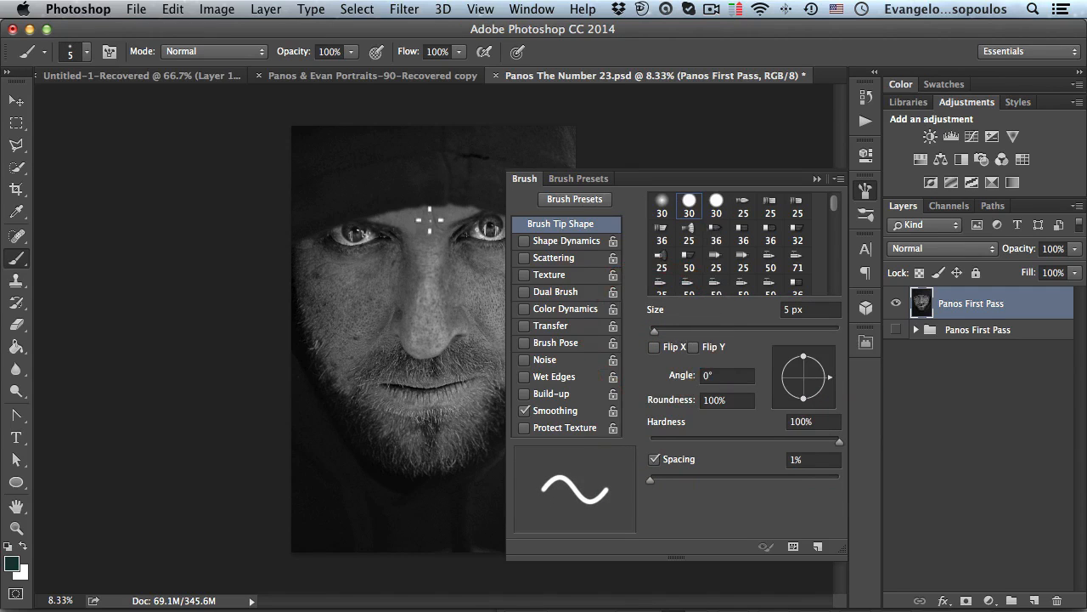
{"action": "key", "text": "super+space"}
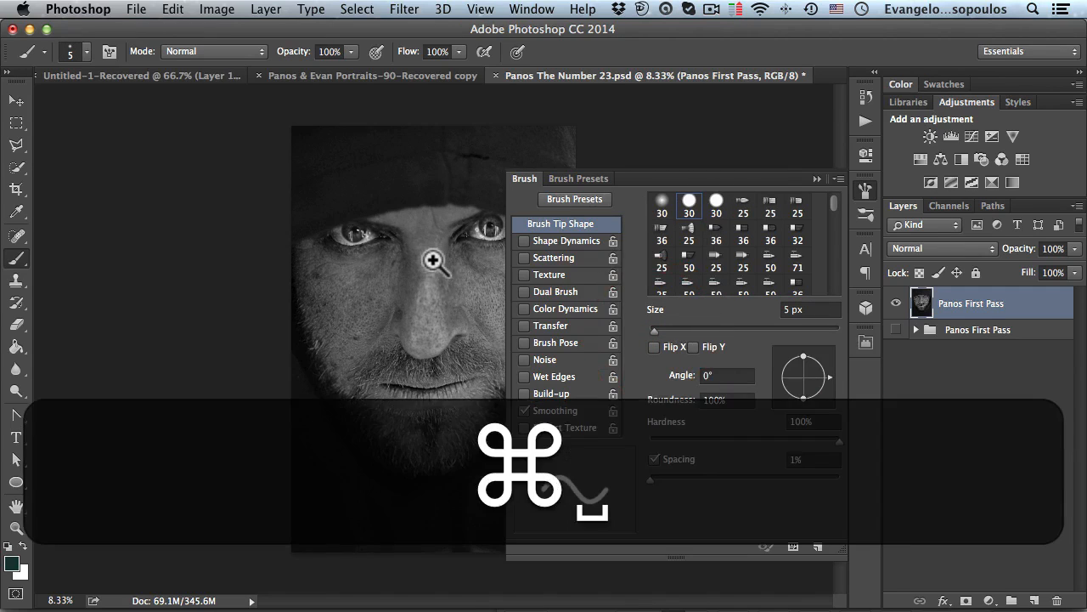
{"action": "left_click", "coordinate": [431, 263], "text": "super"}
{"action": "left_click", "coordinate": [437, 274], "text": "super"}
{"action": "mouse_move", "coordinate": [427, 272]}
{"action": "left_mouse_down"}
{"action": "mouse_move", "coordinate": [400, 254]}
{"action": "mouse_move", "coordinate": [379, 265]}
{"action": "left_mouse_up"}
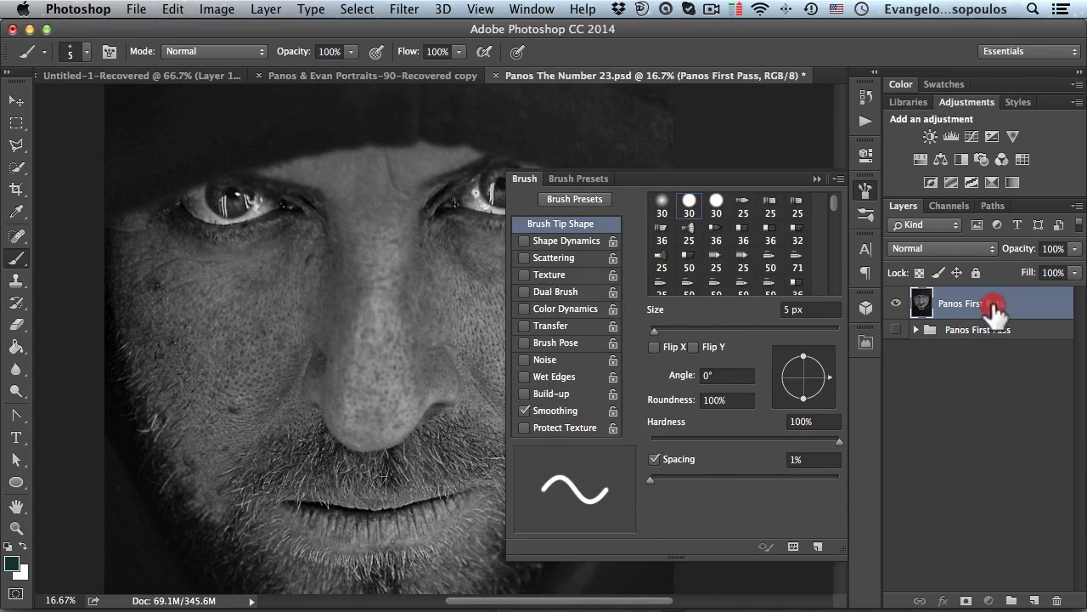
- Add a new empty layer and name it Numbers Step 1
{"action": "left_click", "coordinate": [1034, 600]}
{"action": "double_click", "coordinate": [953, 305]}
{"action": "type", "text": "N"}
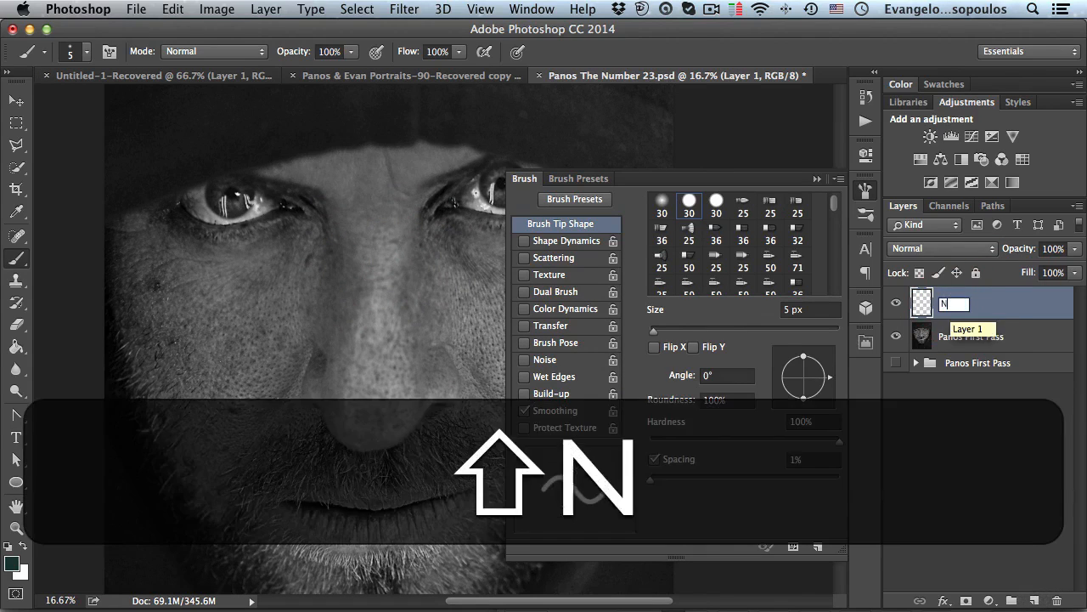
{"action": "type", "text": "umbers Step"}
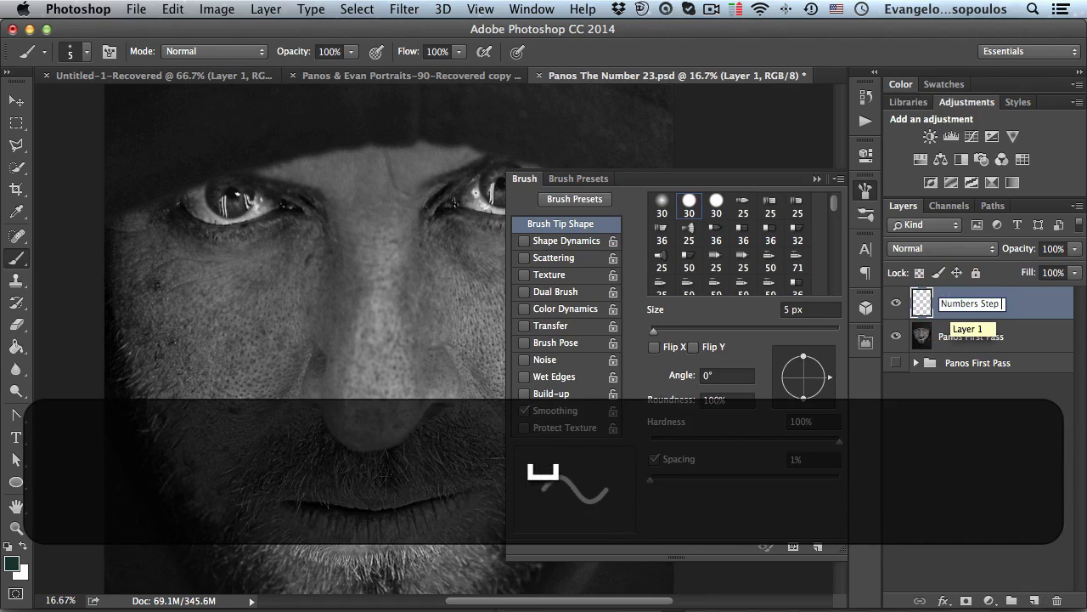
{"action": "type", "text": " 1"}
{"action": "key", "text": "Return"}
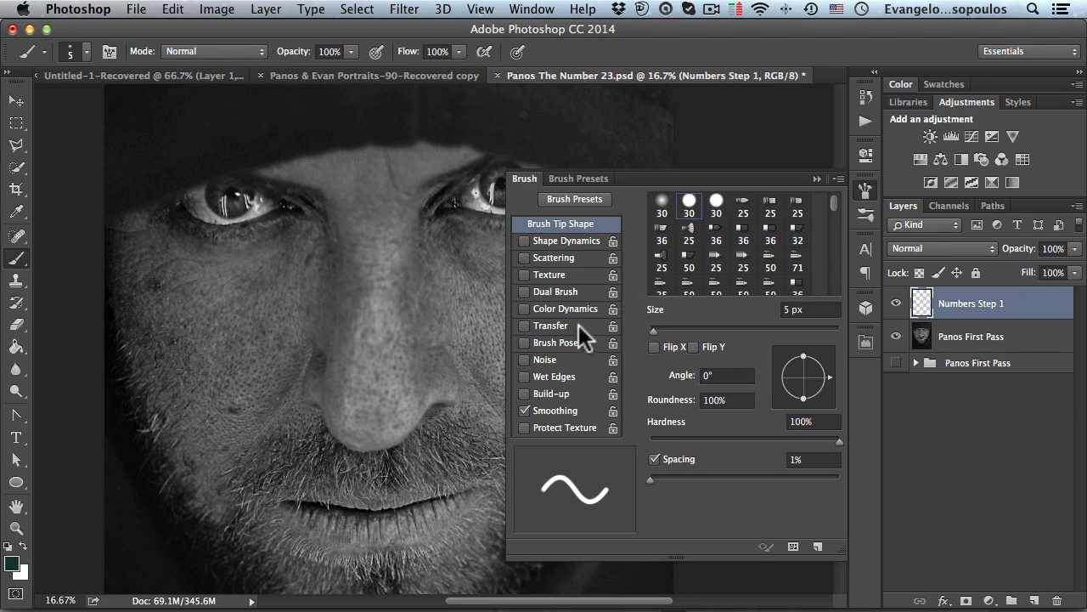
- Draw a test brush stroke on the Numbers Step 1 layer
{"action": "left_click", "coordinate": [865, 191]}
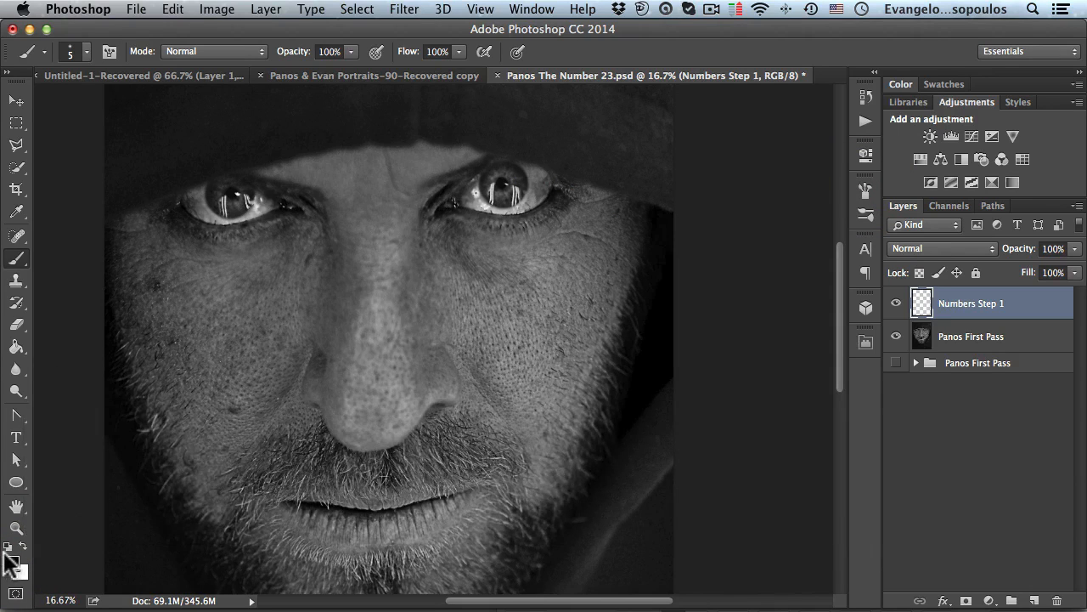
{"action": "key", "text": "space"}
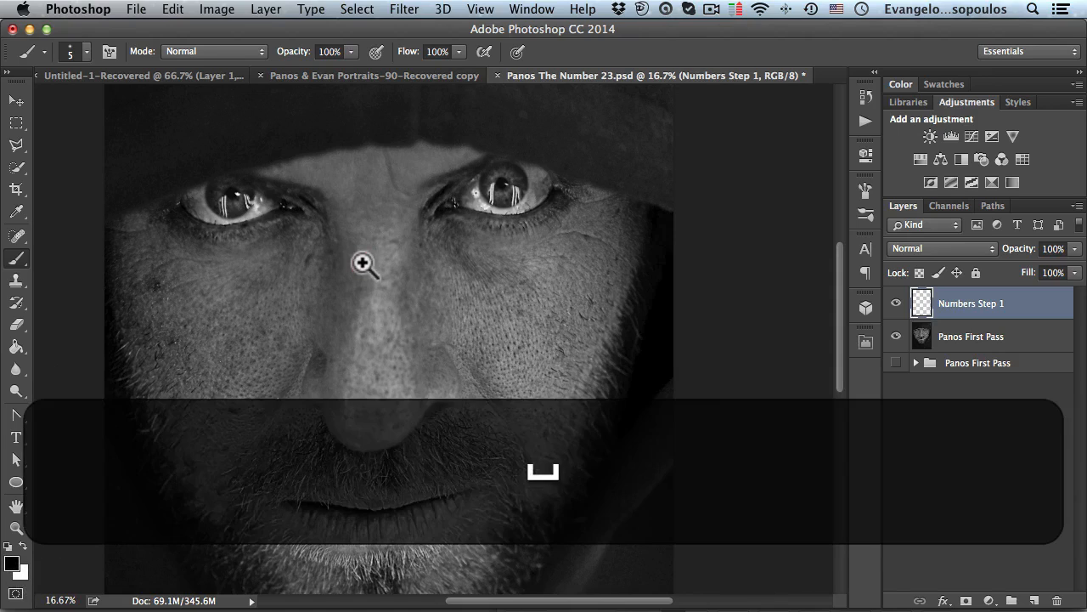
{"action": "left_click", "coordinate": [365, 264], "text": "super"}
{"action": "left_click_drag", "start_coordinate": [360, 294], "coordinate": [390, 243]}
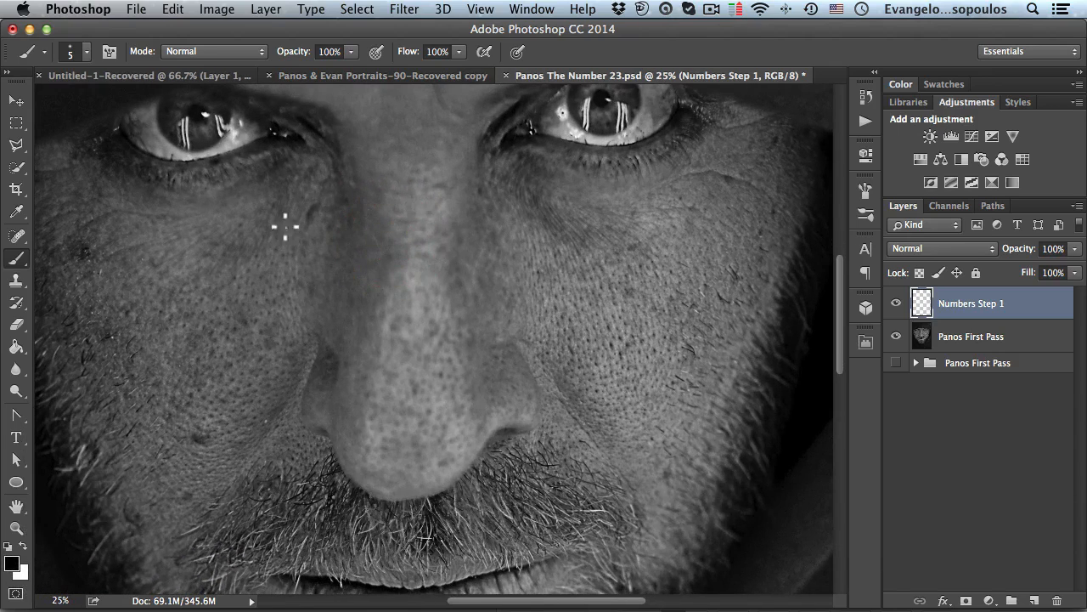
{"action": "mouse_move", "coordinate": [242, 291]}
{"action": "left_mouse_down"}
{"action": "mouse_move", "coordinate": [529, 211]}
{"action": "mouse_move", "coordinate": [587, 229]}
{"action": "left_mouse_up"}
{"action": "key", "text": "super+z"}
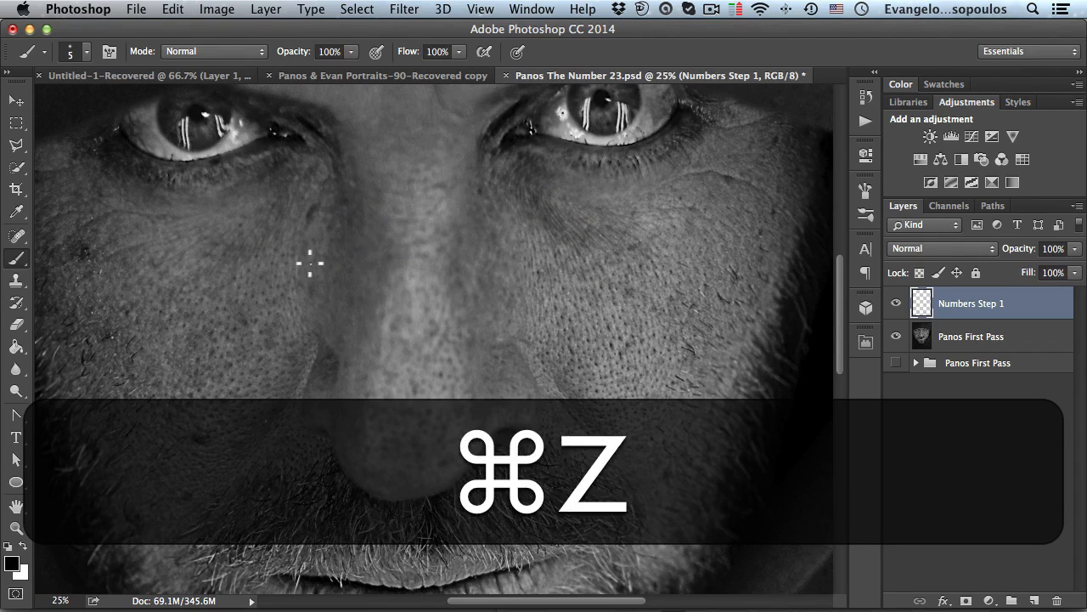
{"action": "left_click", "coordinate": [393, 263], "text": "super"}
{"action": "left_click_drag", "start_coordinate": [270, 299], "coordinate": [451, 226]}
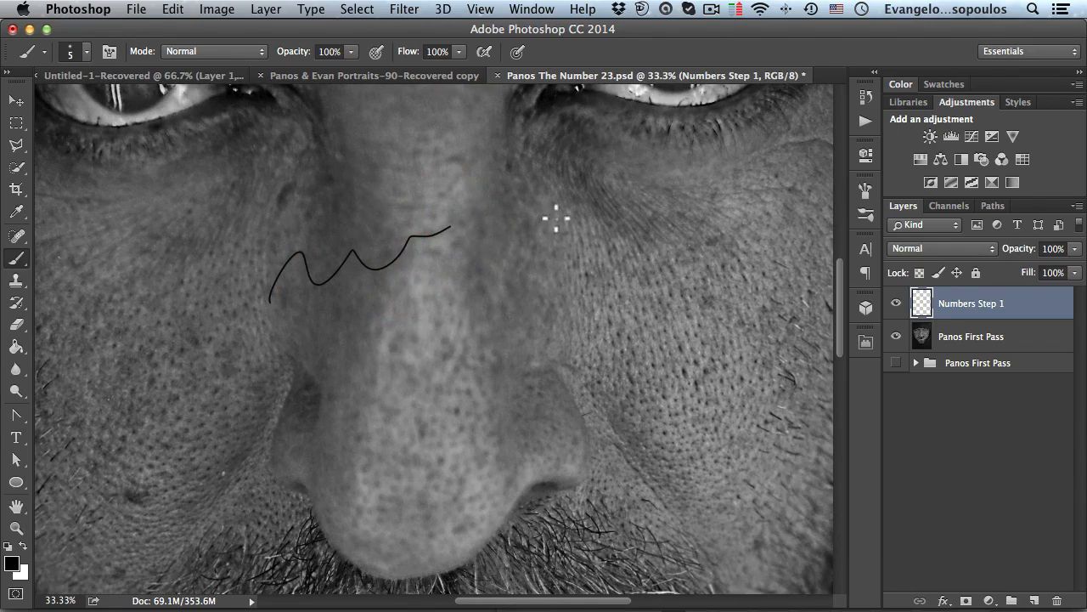
- Enable Shape Dynamics for the brush with size jitter controlled by Pen Pressure
{"action": "left_click", "coordinate": [865, 191]}
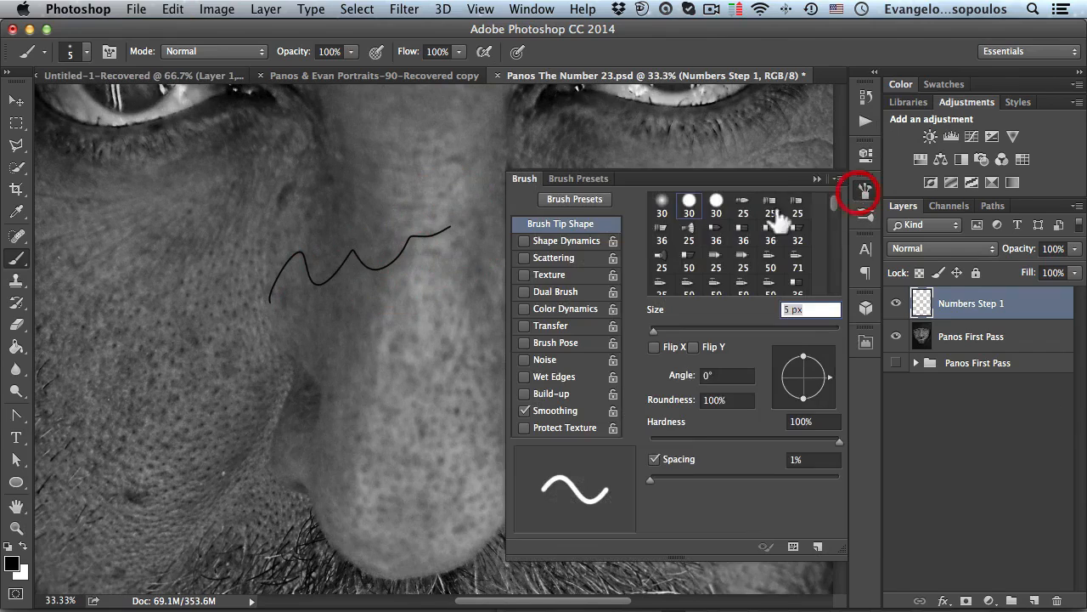
{"action": "left_click", "coordinate": [556, 240]}
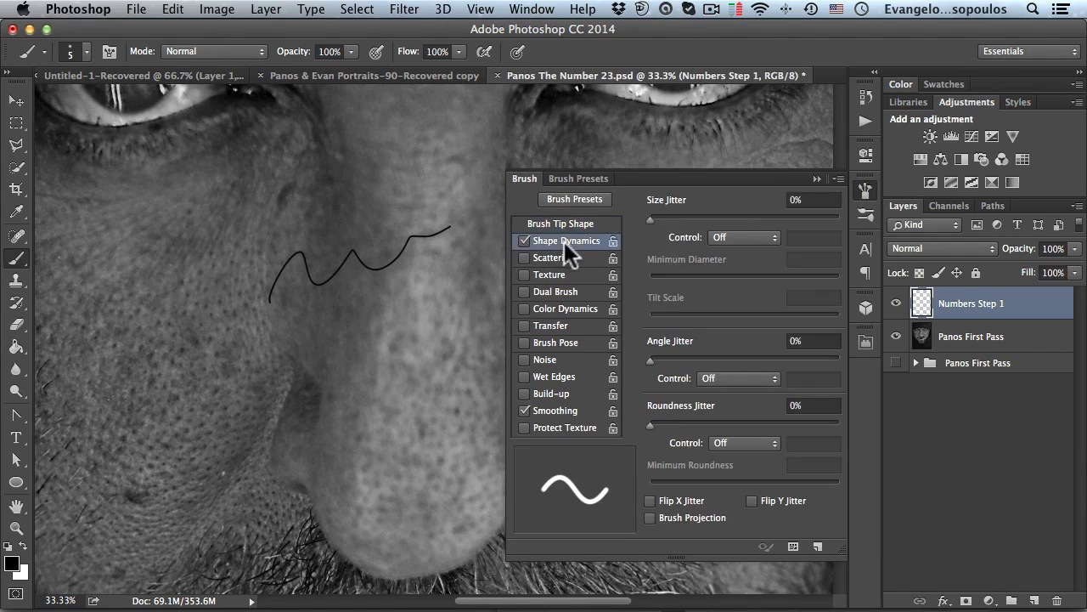
{"action": "left_click", "coordinate": [731, 235]}
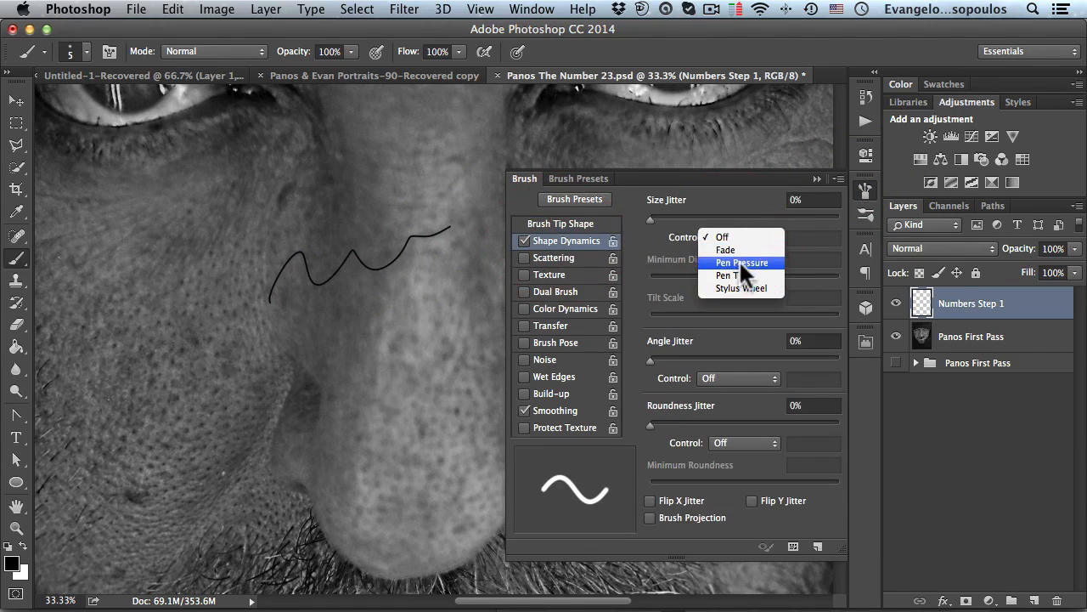
{"action": "left_click", "coordinate": [740, 263]}
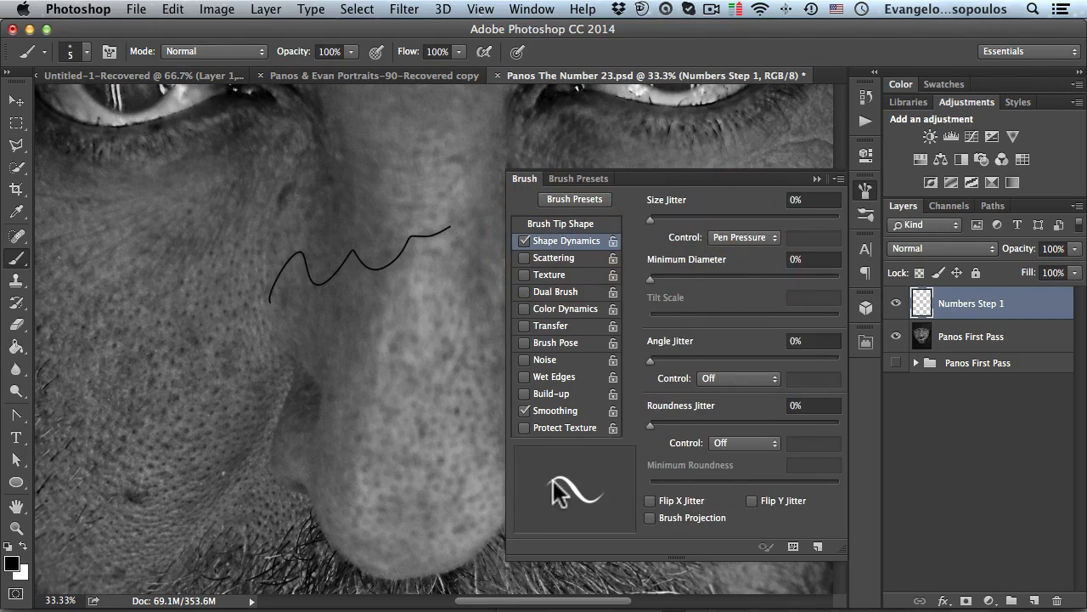
{"action": "left_click", "coordinate": [866, 190]}
- Draw several pressure-sensitive test strokes and clear the layer's contents
{"action": "mouse_move", "coordinate": [261, 350]}
{"action": "left_mouse_down"}
{"action": "mouse_move", "coordinate": [365, 324]}
{"action": "mouse_move", "coordinate": [503, 252]}
{"action": "left_mouse_up"}
{"action": "left_click", "coordinate": [403, 335], "text": "super"}
{"action": "left_click", "coordinate": [465, 299], "text": "super"}
{"action": "left_click_drag", "start_coordinate": [592, 253], "coordinate": [486, 325]}
{"action": "mouse_move", "coordinate": [387, 383]}
{"action": "left_mouse_down"}
{"action": "mouse_move", "coordinate": [445, 384]}
{"action": "mouse_move", "coordinate": [564, 316]}
{"action": "left_mouse_up"}
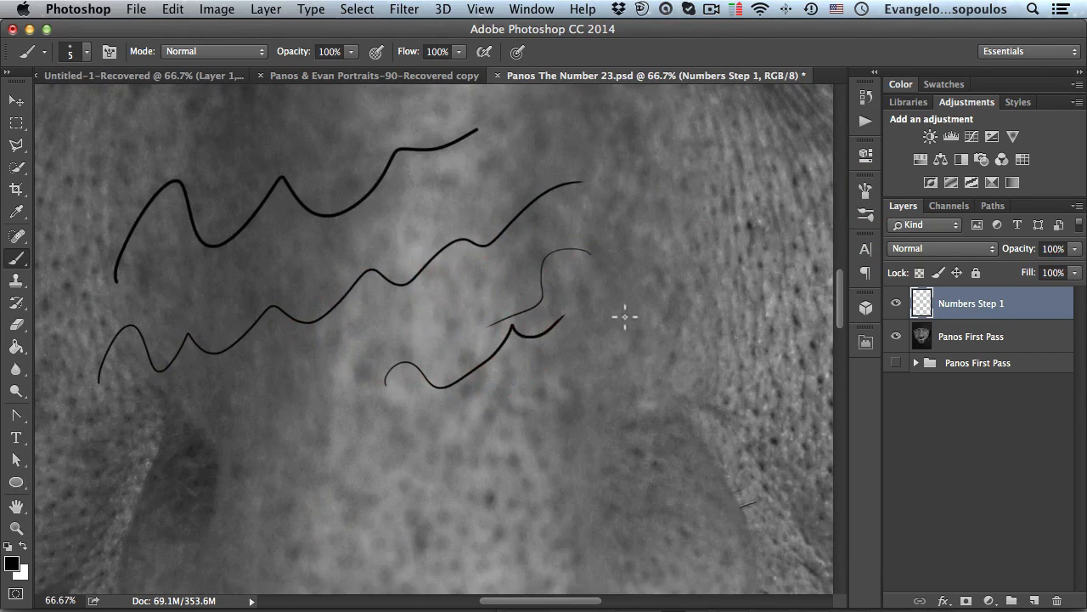
{"action": "mouse_move", "coordinate": [409, 471]}
{"action": "left_mouse_down"}
{"action": "mouse_move", "coordinate": [565, 388]}
{"action": "mouse_move", "coordinate": [633, 316]}
{"action": "left_mouse_up"}
{"action": "mouse_move", "coordinate": [509, 503]}
{"action": "left_mouse_down"}
{"action": "mouse_move", "coordinate": [576, 425]}
{"action": "mouse_move", "coordinate": [729, 301]}
{"action": "left_mouse_up"}
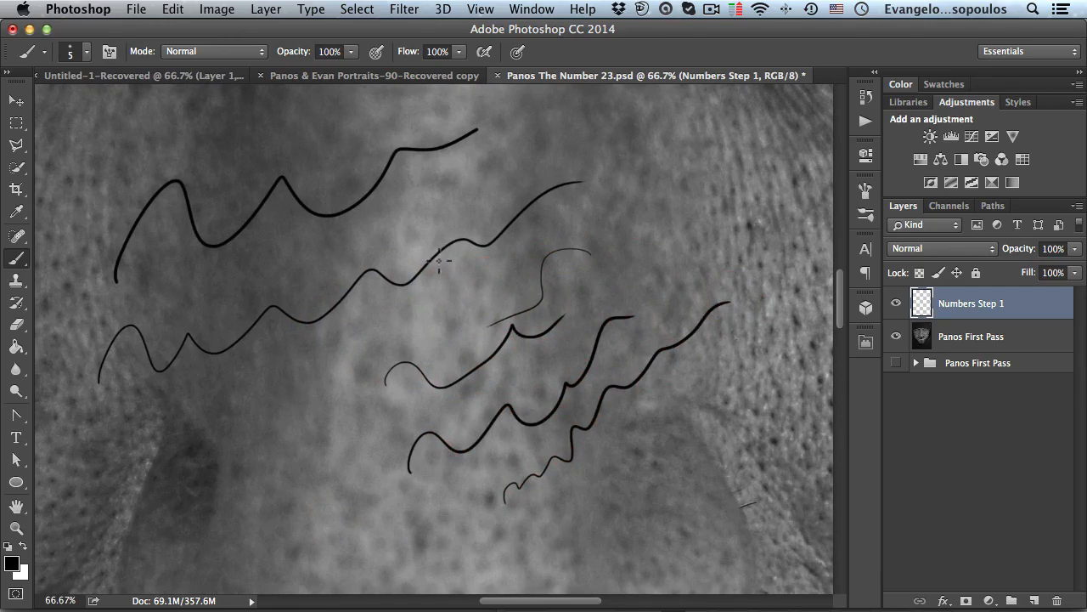
{"action": "key", "text": "super+a"}
{"action": "key", "text": "BackSpace"}
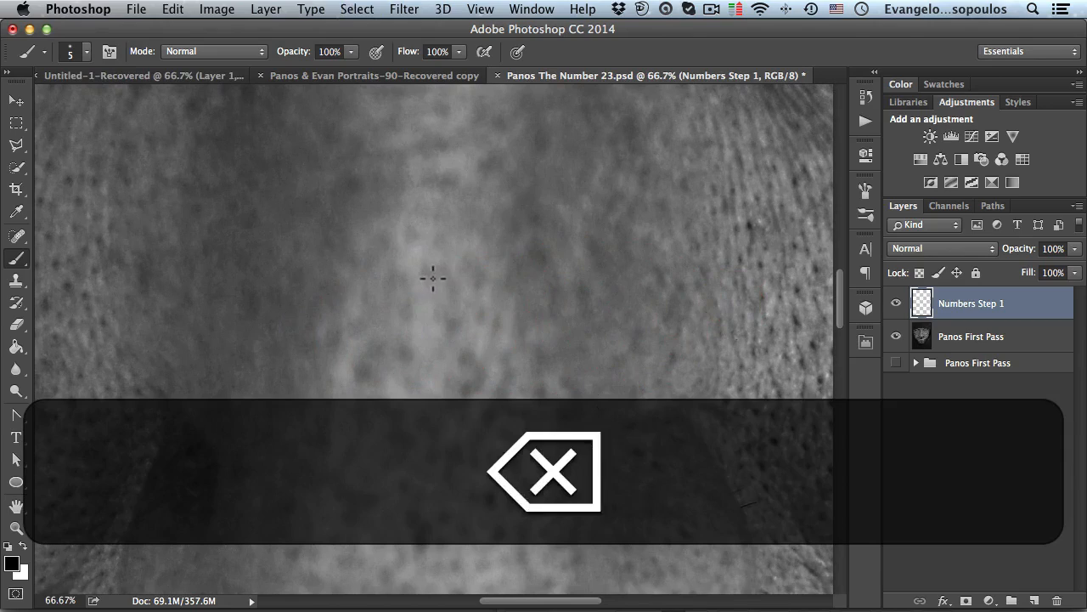
{"action": "left_click", "coordinate": [497, 267], "text": "alt"}
{"action": "left_click", "coordinate": [495, 272], "text": "alt"}
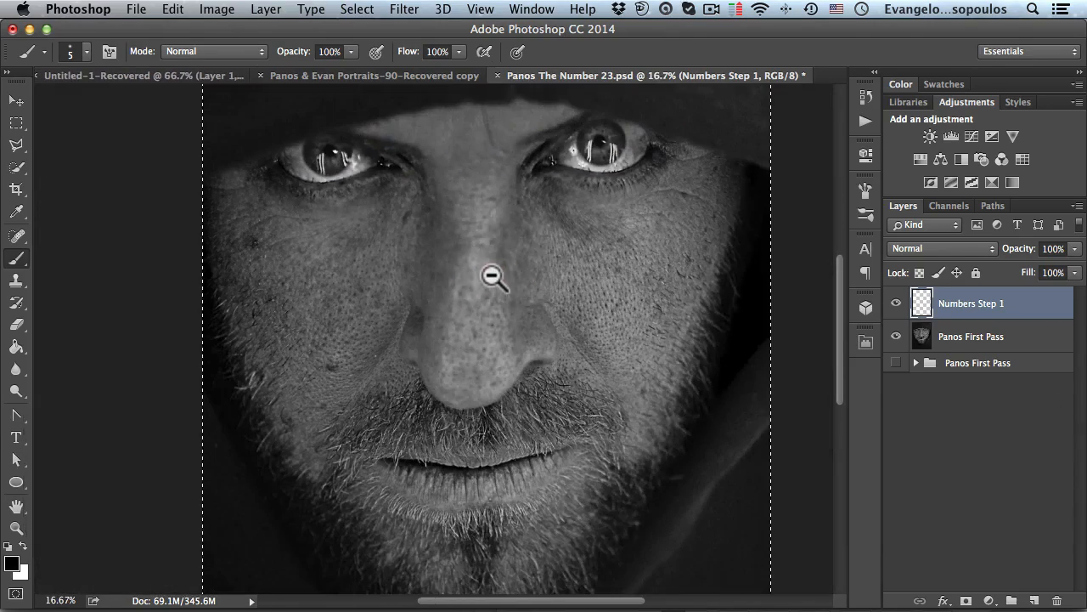
{"action": "left_click", "coordinate": [486, 272], "text": "alt"}
{"action": "key", "text": "super+d"}
- Handwrite a small 23 on the right cheek just below the eye
{"action": "key", "text": "super+space"}
{"action": "left_click", "coordinate": [522, 289], "text": "super"}
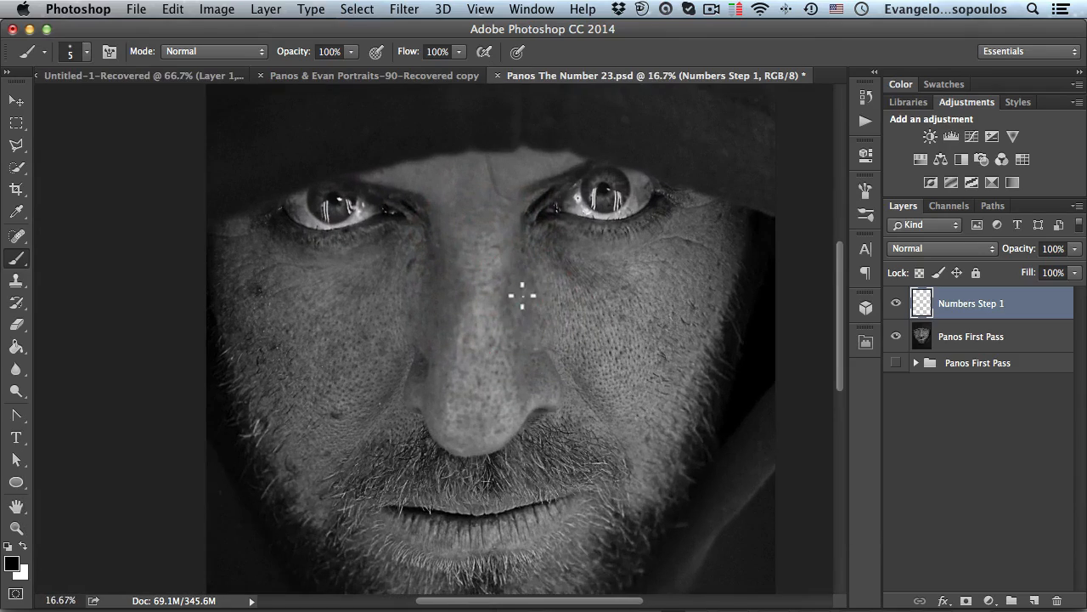
{"action": "left_click", "coordinate": [523, 290], "text": "super"}
{"action": "left_click_drag", "start_coordinate": [455, 286], "coordinate": [340, 234]}
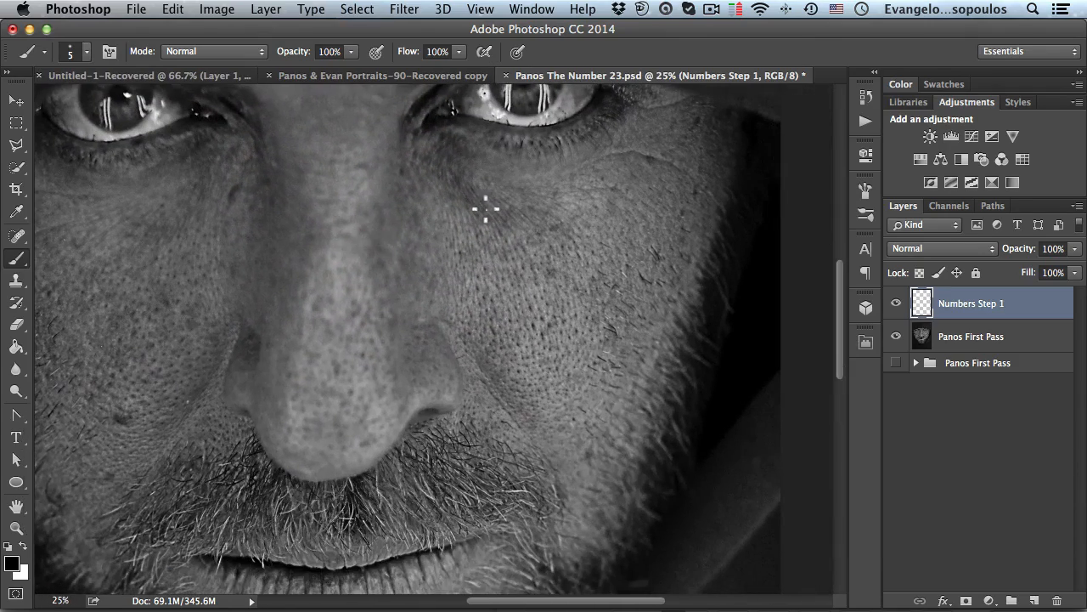
{"action": "mouse_move", "coordinate": [589, 223]}
{"action": "left_mouse_down"}
{"action": "mouse_move", "coordinate": [609, 240]}
{"action": "mouse_move", "coordinate": [617, 230]}
{"action": "mouse_move", "coordinate": [617, 242]}
{"action": "left_mouse_up"}
{"action": "left_click", "coordinate": [469, 253], "text": "alt"}
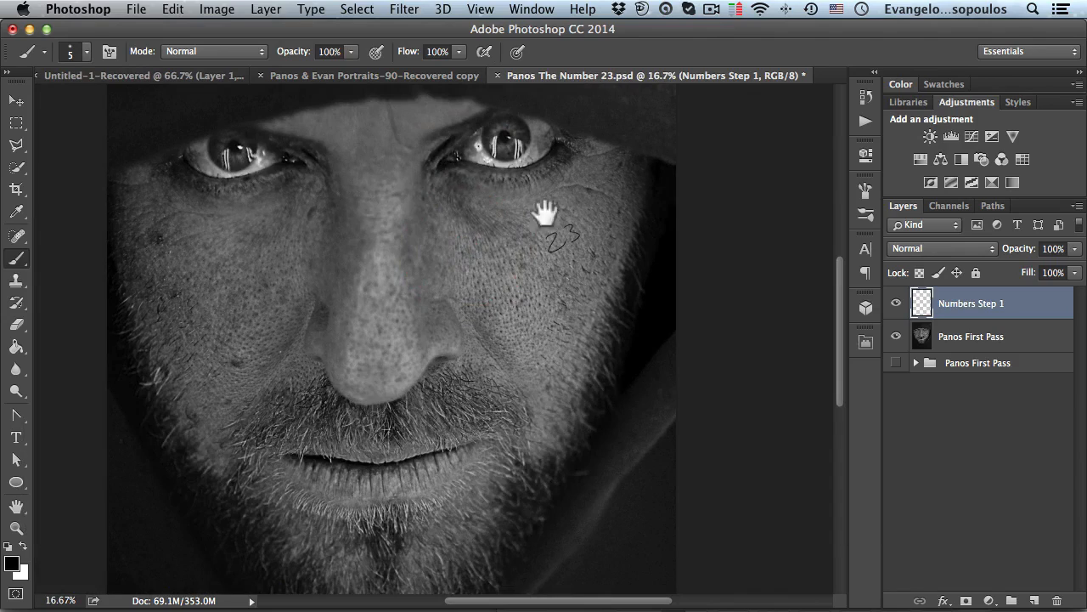
- Handwrite a larger 23 on the right cheek, below and left of the small one
{"action": "left_click", "coordinate": [549, 276], "text": "super"}
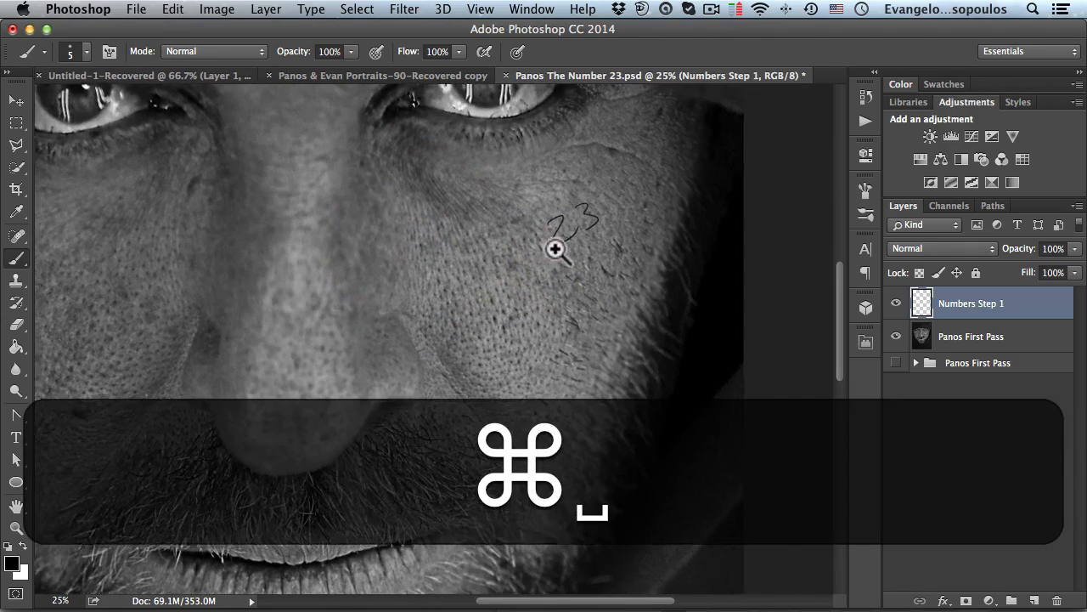
{"action": "left_click", "coordinate": [554, 248], "text": "super"}
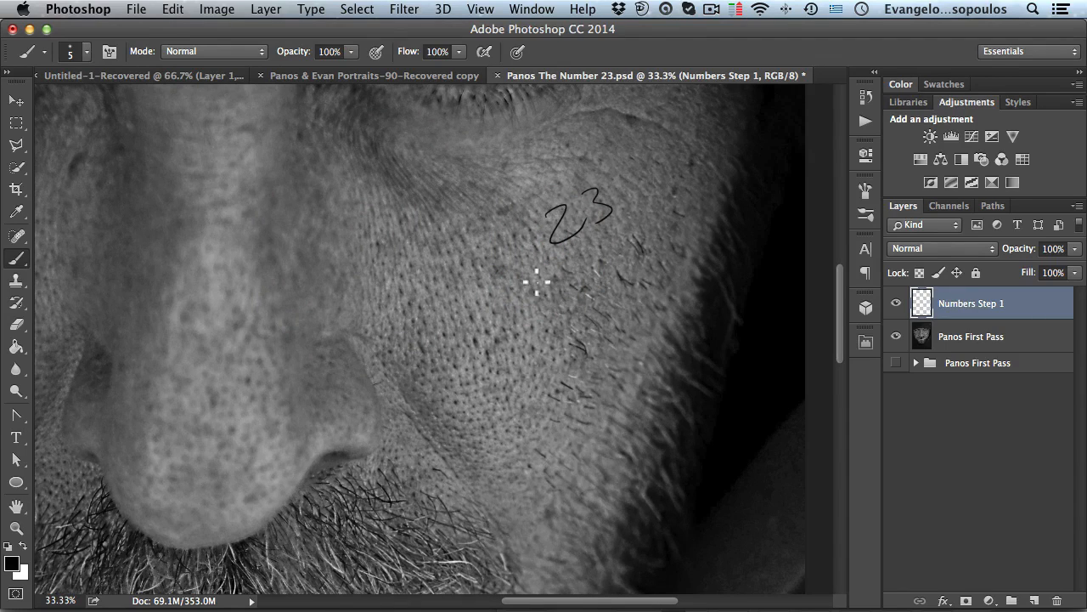
{"action": "mouse_move", "coordinate": [430, 304]}
{"action": "left_mouse_down"}
{"action": "mouse_move", "coordinate": [454, 262]}
{"action": "mouse_move", "coordinate": [513, 326]}
{"action": "mouse_move", "coordinate": [493, 357]}
{"action": "left_mouse_up"}
{"action": "key", "text": "super+z"}
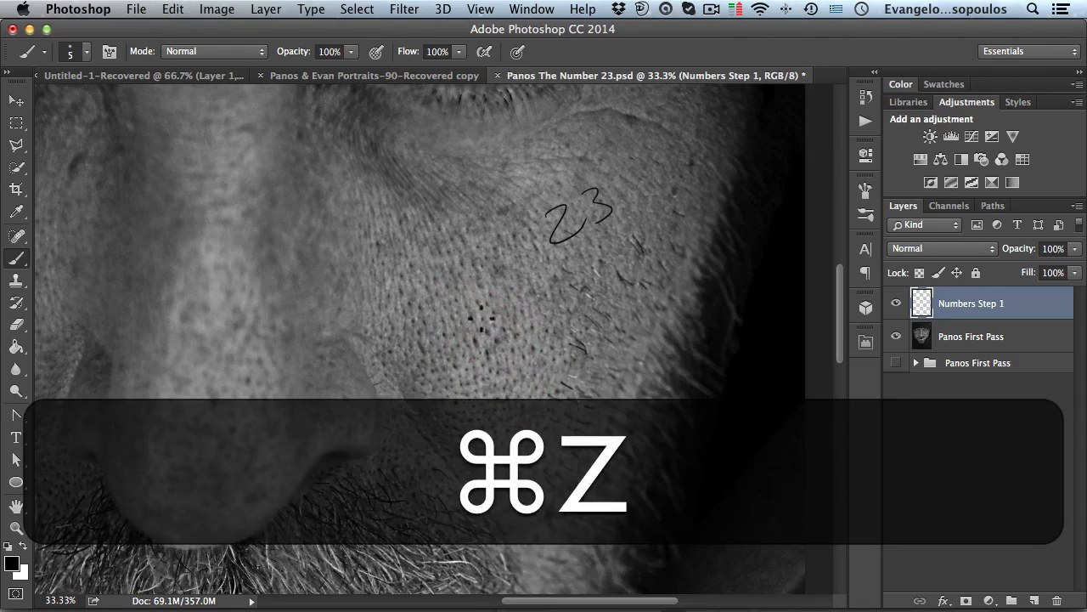
{"action": "mouse_move", "coordinate": [415, 289]}
{"action": "left_mouse_down"}
{"action": "mouse_move", "coordinate": [426, 331]}
{"action": "mouse_move", "coordinate": [473, 325]}
{"action": "left_mouse_up"}
{"action": "mouse_move", "coordinate": [497, 277]}
{"action": "left_mouse_down"}
{"action": "mouse_move", "coordinate": [502, 313]}
{"action": "mouse_move", "coordinate": [522, 306]}
{"action": "mouse_move", "coordinate": [495, 326]}
{"action": "left_mouse_up"}
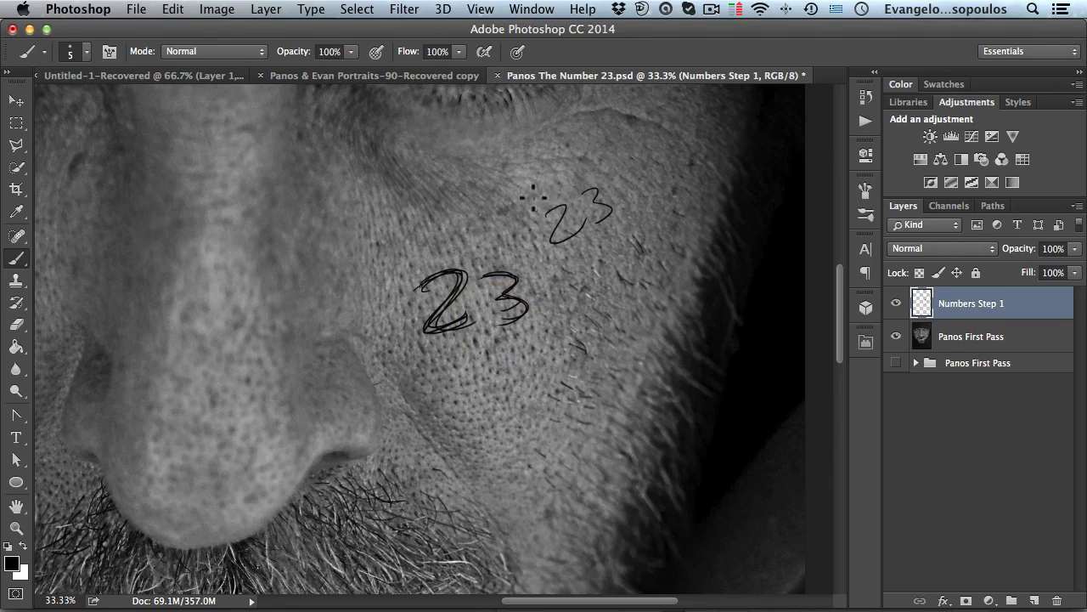
- Handwrite a third 23 on the right cheek, to the right of the larger one
{"action": "left_click", "coordinate": [513, 223], "text": "alt"}
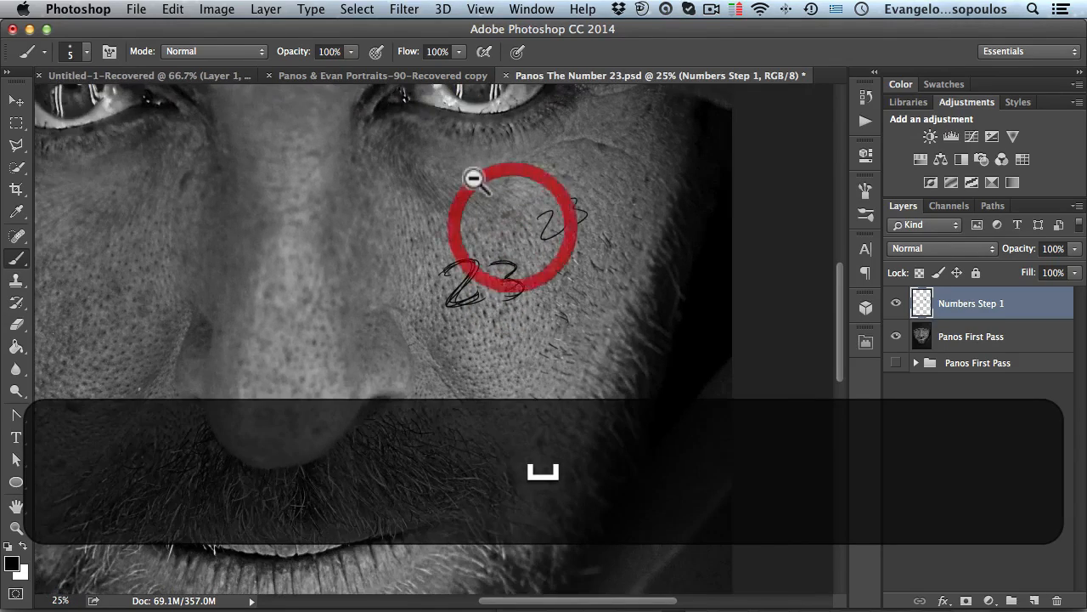
{"action": "left_click_drag", "start_coordinate": [527, 243], "coordinate": [590, 202]}
{"action": "left_click_drag", "start_coordinate": [577, 254], "coordinate": [517, 235]}
{"action": "left_click", "coordinate": [521, 243], "text": "super"}
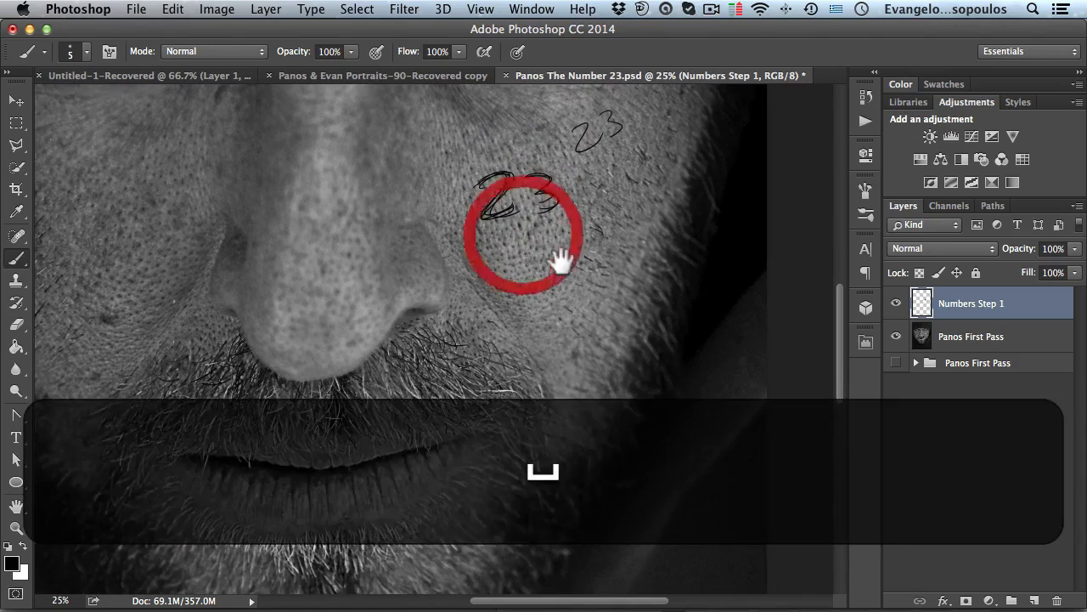
{"action": "left_click_drag", "start_coordinate": [486, 315], "coordinate": [409, 406]}
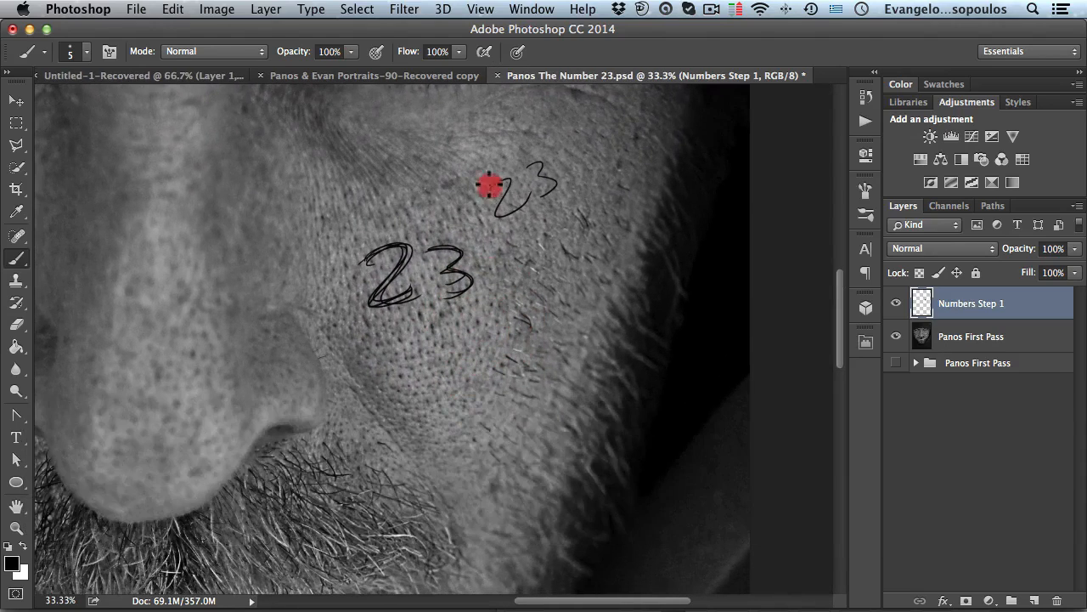
{"action": "left_click_drag", "start_coordinate": [532, 170], "coordinate": [542, 190]}
{"action": "mouse_move", "coordinate": [516, 267]}
{"action": "left_mouse_down"}
{"action": "mouse_move", "coordinate": [570, 315]}
{"action": "mouse_move", "coordinate": [593, 302]}
{"action": "left_mouse_up"}
{"action": "key", "text": "super+z"}
{"action": "key", "text": "alt+super+z"}
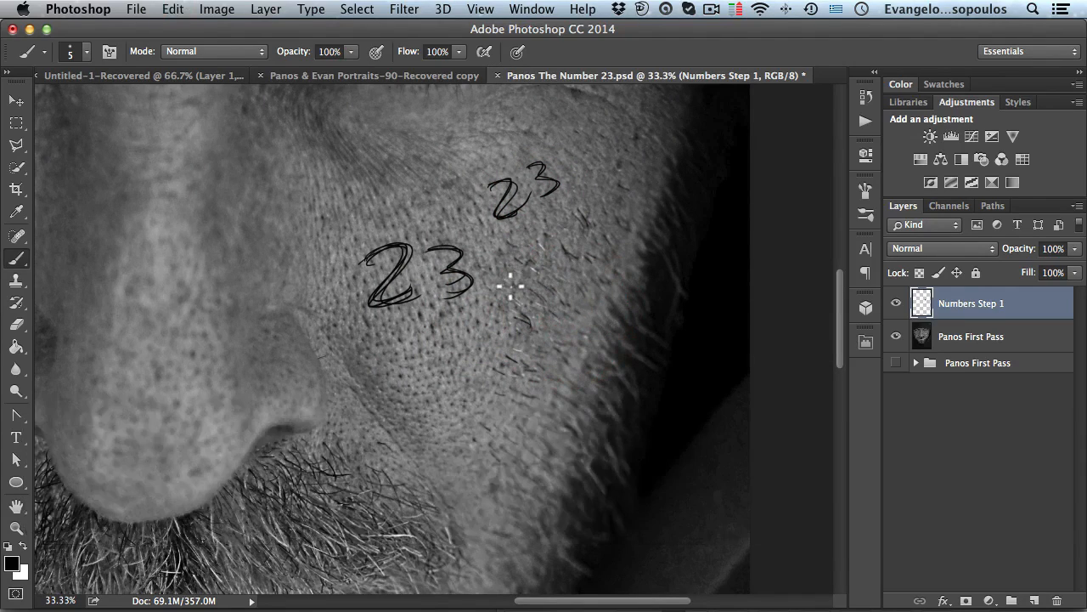
{"action": "mouse_move", "coordinate": [522, 283]}
{"action": "left_mouse_down"}
{"action": "mouse_move", "coordinate": [510, 272]}
{"action": "mouse_move", "coordinate": [539, 332]}
{"action": "mouse_move", "coordinate": [556, 289]}
{"action": "mouse_move", "coordinate": [521, 269]}
{"action": "mouse_move", "coordinate": [559, 291]}
{"action": "mouse_move", "coordinate": [521, 286]}
{"action": "mouse_move", "coordinate": [565, 321]}
{"action": "left_mouse_up"}
{"action": "key", "text": "super+z"}
{"action": "key", "text": "super+z"}
{"action": "mouse_move", "coordinate": [560, 265]}
{"action": "left_mouse_down"}
{"action": "mouse_move", "coordinate": [575, 274]}
{"action": "mouse_move", "coordinate": [548, 321]}
{"action": "left_mouse_up"}
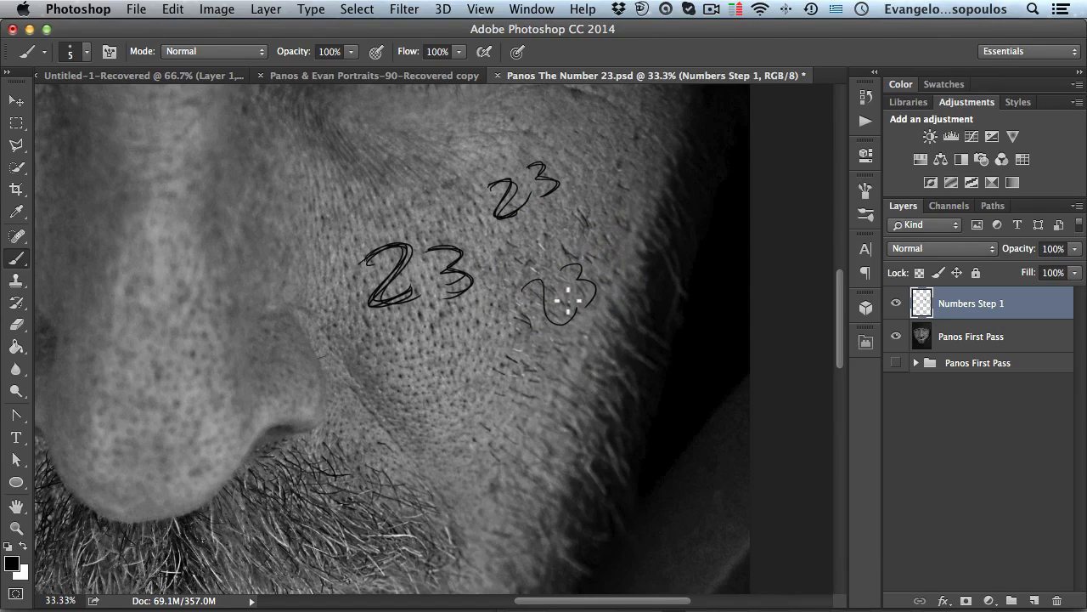
{"action": "key", "text": "super+z"}
{"action": "mouse_move", "coordinate": [523, 285]}
{"action": "left_mouse_down"}
{"action": "mouse_move", "coordinate": [569, 323]}
{"action": "mouse_move", "coordinate": [578, 310]}
{"action": "left_mouse_up"}
{"action": "mouse_move", "coordinate": [574, 270]}
{"action": "left_mouse_down"}
{"action": "mouse_move", "coordinate": [569, 317]}
{"action": "mouse_move", "coordinate": [547, 281]}
{"action": "mouse_move", "coordinate": [571, 272]}
{"action": "mouse_move", "coordinate": [575, 282]}
{"action": "mouse_move", "coordinate": [574, 295]}
{"action": "mouse_move", "coordinate": [530, 295]}
{"action": "mouse_move", "coordinate": [571, 324]}
{"action": "left_mouse_up"}
{"action": "key", "text": "super+z"}
- Handwrite a 23 on the left cheek
{"action": "left_click", "coordinate": [517, 323], "text": "alt"}
{"action": "mouse_move", "coordinate": [499, 325]}
{"action": "left_mouse_down"}
{"action": "mouse_move", "coordinate": [608, 264]}
{"action": "mouse_move", "coordinate": [719, 297]}
{"action": "left_mouse_up"}
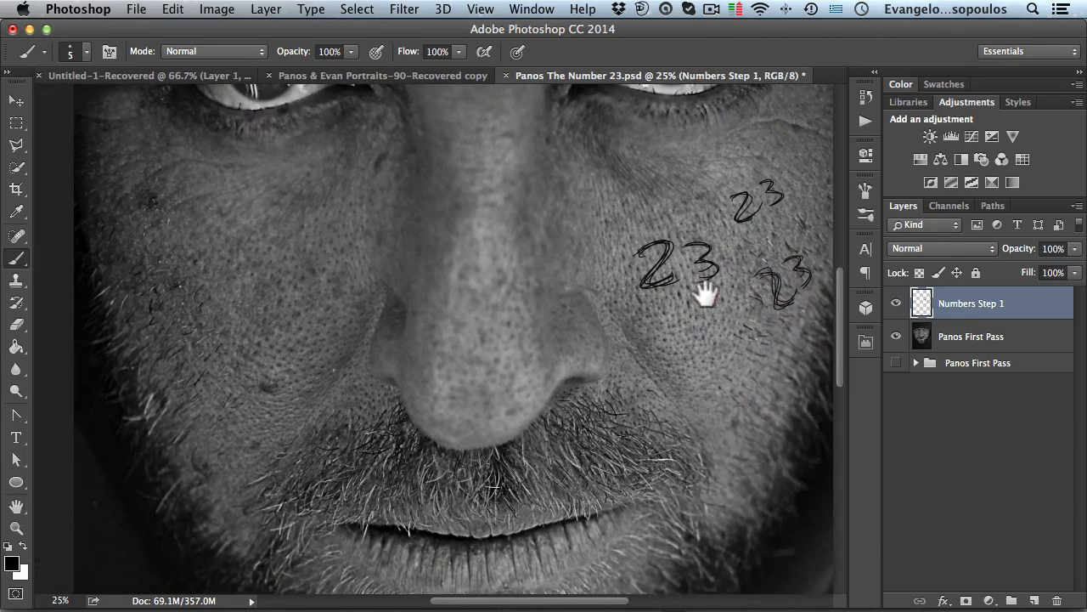
{"action": "left_click_drag", "start_coordinate": [340, 249], "coordinate": [461, 306]}
{"action": "mouse_move", "coordinate": [264, 297]}
{"action": "left_mouse_down"}
{"action": "mouse_move", "coordinate": [292, 383]}
{"action": "mouse_move", "coordinate": [342, 360]}
{"action": "mouse_move", "coordinate": [327, 370]}
{"action": "mouse_move", "coordinate": [310, 354]}
{"action": "mouse_move", "coordinate": [332, 368]}
{"action": "left_mouse_up"}
{"action": "mouse_move", "coordinate": [347, 315]}
{"action": "left_mouse_down"}
{"action": "mouse_move", "coordinate": [332, 352]}
{"action": "mouse_move", "coordinate": [357, 371]}
{"action": "mouse_move", "coordinate": [352, 352]}
{"action": "mouse_move", "coordinate": [347, 372]}
{"action": "left_mouse_up"}
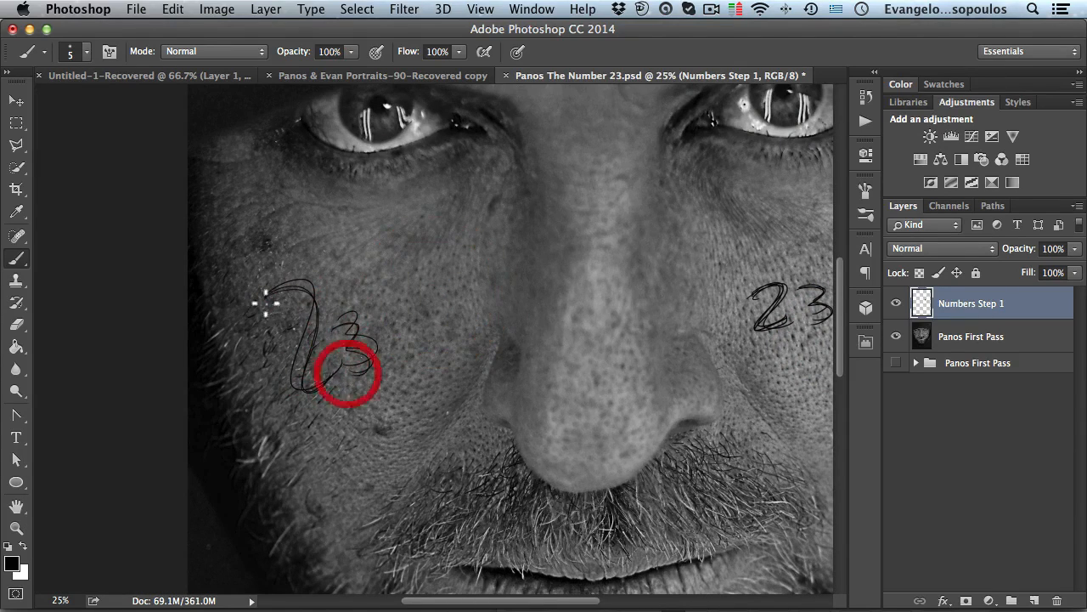
- Handwrite the words I AM CRAZY just beneath the left eye
{"action": "left_click", "coordinate": [349, 211], "text": "super"}
{"action": "left_click_drag", "start_coordinate": [352, 214], "coordinate": [382, 316]}
{"action": "left_click", "coordinate": [379, 267], "text": "super"}
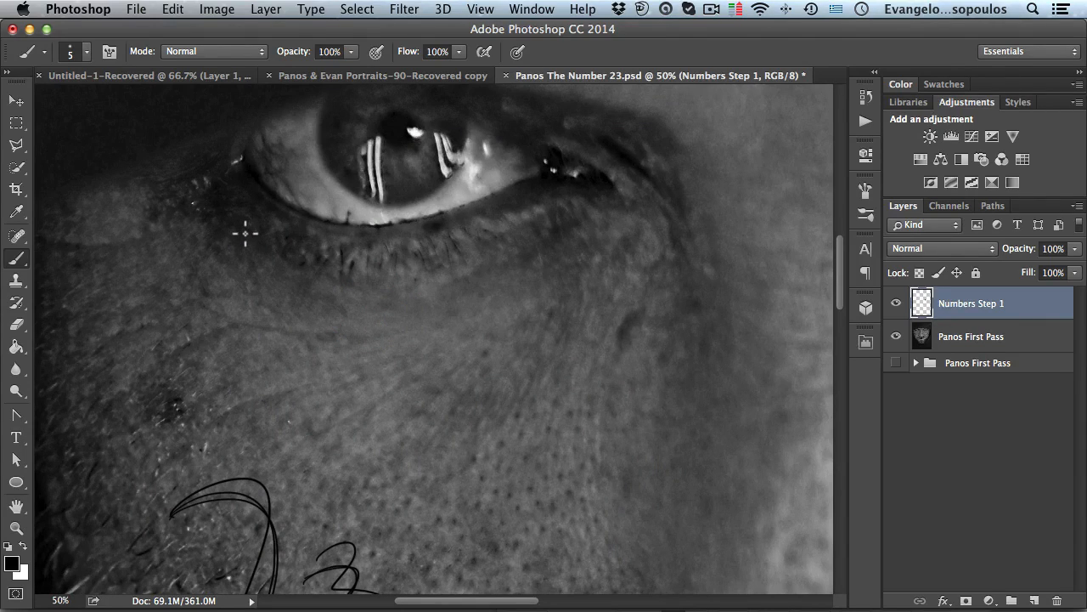
{"action": "mouse_move", "coordinate": [236, 223]}
{"action": "left_mouse_down"}
{"action": "mouse_move", "coordinate": [243, 256]}
{"action": "mouse_move", "coordinate": [272, 253]}
{"action": "mouse_move", "coordinate": [275, 263]}
{"action": "mouse_move", "coordinate": [284, 244]}
{"action": "mouse_move", "coordinate": [302, 271]}
{"action": "mouse_move", "coordinate": [327, 260]}
{"action": "mouse_move", "coordinate": [330, 282]}
{"action": "mouse_move", "coordinate": [331, 261]}
{"action": "mouse_move", "coordinate": [373, 280]}
{"action": "mouse_move", "coordinate": [371, 267]}
{"action": "mouse_move", "coordinate": [386, 285]}
{"action": "mouse_move", "coordinate": [406, 261]}
{"action": "mouse_move", "coordinate": [404, 274]}
{"action": "mouse_move", "coordinate": [409, 265]}
{"action": "mouse_move", "coordinate": [438, 284]}
{"action": "mouse_move", "coordinate": [433, 263]}
{"action": "mouse_move", "coordinate": [453, 275]}
{"action": "mouse_move", "coordinate": [447, 260]}
{"action": "mouse_move", "coordinate": [470, 262]}
{"action": "mouse_move", "coordinate": [476, 245]}
{"action": "mouse_move", "coordinate": [467, 287]}
{"action": "left_mouse_up"}
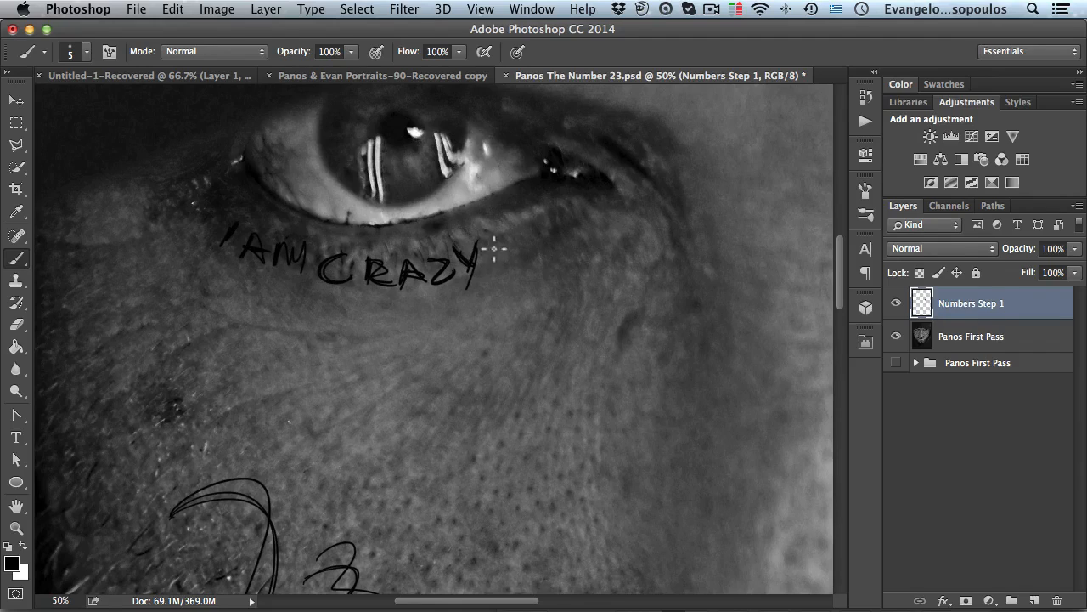
- Add a star at each end of the I AM CRAZY text under the left eye
{"action": "left_click_drag", "start_coordinate": [490, 254], "coordinate": [491, 261]}
{"action": "left_click_drag", "start_coordinate": [202, 235], "coordinate": [204, 230]}
{"action": "key", "text": "space"}
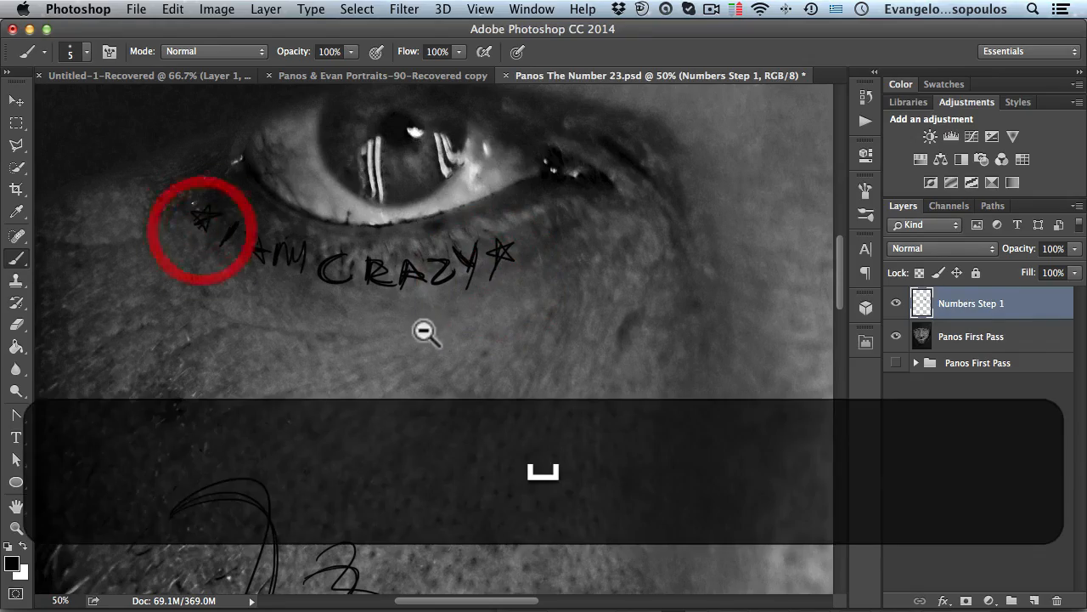
- Handwrite NUMBER TWENTY across the lower lip
{"action": "left_click", "coordinate": [429, 332], "text": "alt"}
{"action": "left_click", "coordinate": [449, 332], "text": "alt"}
{"action": "left_click_drag", "start_coordinate": [413, 288], "coordinate": [263, 218]}
{"action": "left_click_drag", "start_coordinate": [390, 320], "coordinate": [399, 140]}
{"action": "left_click", "coordinate": [443, 381], "text": "super"}
{"action": "left_click_drag", "start_coordinate": [443, 381], "coordinate": [425, 250]}
{"action": "left_click_drag", "start_coordinate": [395, 450], "coordinate": [388, 249]}
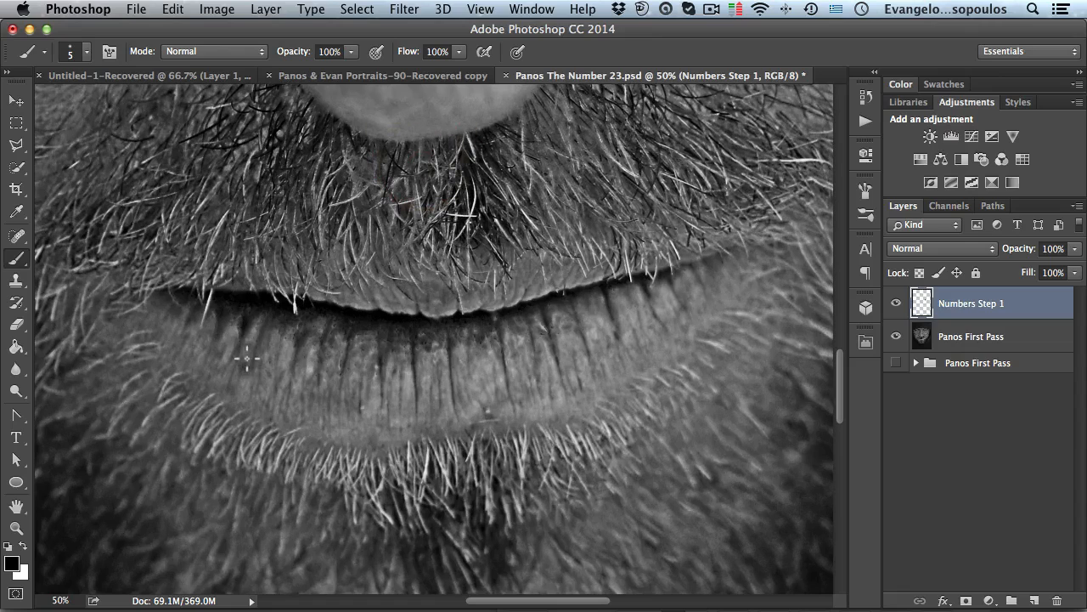
{"action": "mouse_move", "coordinate": [230, 354]}
{"action": "left_mouse_down"}
{"action": "mouse_move", "coordinate": [215, 378]}
{"action": "mouse_move", "coordinate": [272, 365]}
{"action": "mouse_move", "coordinate": [291, 371]}
{"action": "mouse_move", "coordinate": [290, 397]}
{"action": "left_mouse_up"}
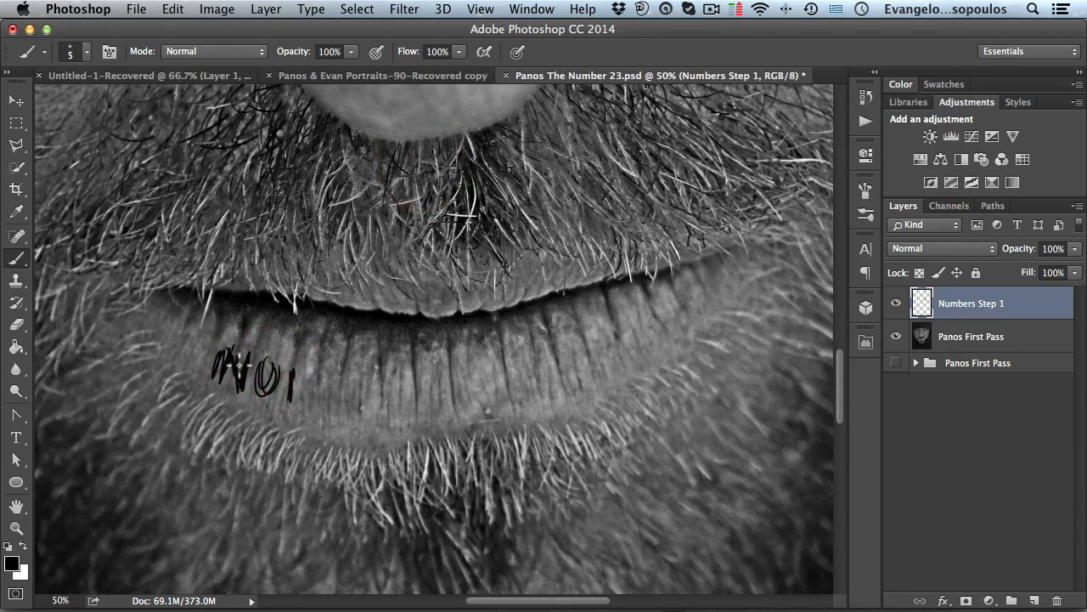
{"action": "left_click", "coordinate": [299, 384]}
{"action": "mouse_move", "coordinate": [307, 387]}
{"action": "left_mouse_down"}
{"action": "mouse_move", "coordinate": [314, 418]}
{"action": "mouse_move", "coordinate": [331, 386]}
{"action": "mouse_move", "coordinate": [330, 419]}
{"action": "mouse_move", "coordinate": [347, 390]}
{"action": "mouse_move", "coordinate": [343, 416]}
{"action": "mouse_move", "coordinate": [349, 399]}
{"action": "mouse_move", "coordinate": [368, 406]}
{"action": "mouse_move", "coordinate": [388, 390]}
{"action": "mouse_move", "coordinate": [394, 402]}
{"action": "mouse_move", "coordinate": [382, 417]}
{"action": "mouse_move", "coordinate": [364, 409]}
{"action": "mouse_move", "coordinate": [387, 396]}
{"action": "mouse_move", "coordinate": [399, 401]}
{"action": "mouse_move", "coordinate": [395, 421]}
{"action": "mouse_move", "coordinate": [410, 386]}
{"action": "mouse_move", "coordinate": [393, 392]}
{"action": "mouse_move", "coordinate": [403, 415]}
{"action": "mouse_move", "coordinate": [448, 383]}
{"action": "mouse_move", "coordinate": [451, 415]}
{"action": "mouse_move", "coordinate": [452, 399]}
{"action": "mouse_move", "coordinate": [468, 395]}
{"action": "mouse_move", "coordinate": [462, 385]}
{"action": "mouse_move", "coordinate": [482, 411]}
{"action": "mouse_move", "coordinate": [491, 387]}
{"action": "mouse_move", "coordinate": [488, 410]}
{"action": "mouse_move", "coordinate": [511, 399]}
{"action": "mouse_move", "coordinate": [509, 371]}
{"action": "mouse_move", "coordinate": [523, 400]}
{"action": "left_mouse_up"}
{"action": "left_click_drag", "start_coordinate": [536, 360], "coordinate": [534, 361]}
{"action": "mouse_move", "coordinate": [548, 356]}
{"action": "left_mouse_down"}
{"action": "mouse_move", "coordinate": [542, 397]}
{"action": "mouse_move", "coordinate": [557, 375]}
{"action": "left_mouse_up"}
{"action": "left_click_drag", "start_coordinate": [571, 356], "coordinate": [563, 396]}
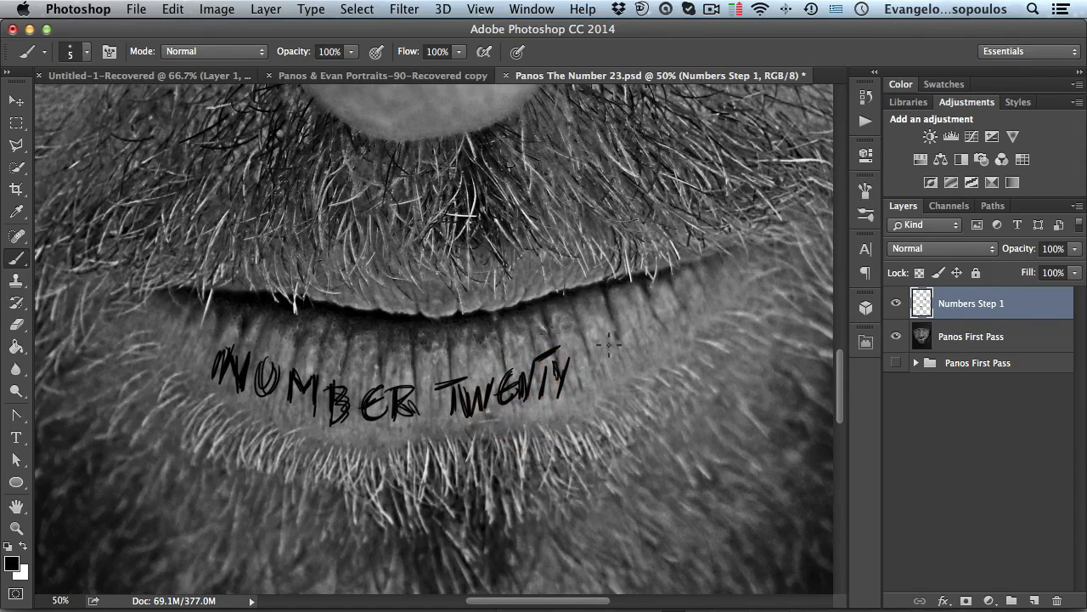
- Finish the lip text by adding THREE after TWENTY
{"action": "key", "text": "space"}
{"action": "mouse_move", "coordinate": [523, 341]}
{"action": "left_mouse_down"}
{"action": "mouse_move", "coordinate": [426, 336]}
{"action": "mouse_move", "coordinate": [506, 336]}
{"action": "mouse_move", "coordinate": [493, 342]}
{"action": "mouse_move", "coordinate": [497, 375]}
{"action": "mouse_move", "coordinate": [502, 326]}
{"action": "mouse_move", "coordinate": [514, 375]}
{"action": "mouse_move", "coordinate": [521, 337]}
{"action": "mouse_move", "coordinate": [564, 338]}
{"action": "left_mouse_up"}
{"action": "left_click_drag", "start_coordinate": [543, 340], "coordinate": [588, 323]}
{"action": "left_click", "coordinate": [503, 328], "text": "alt"}
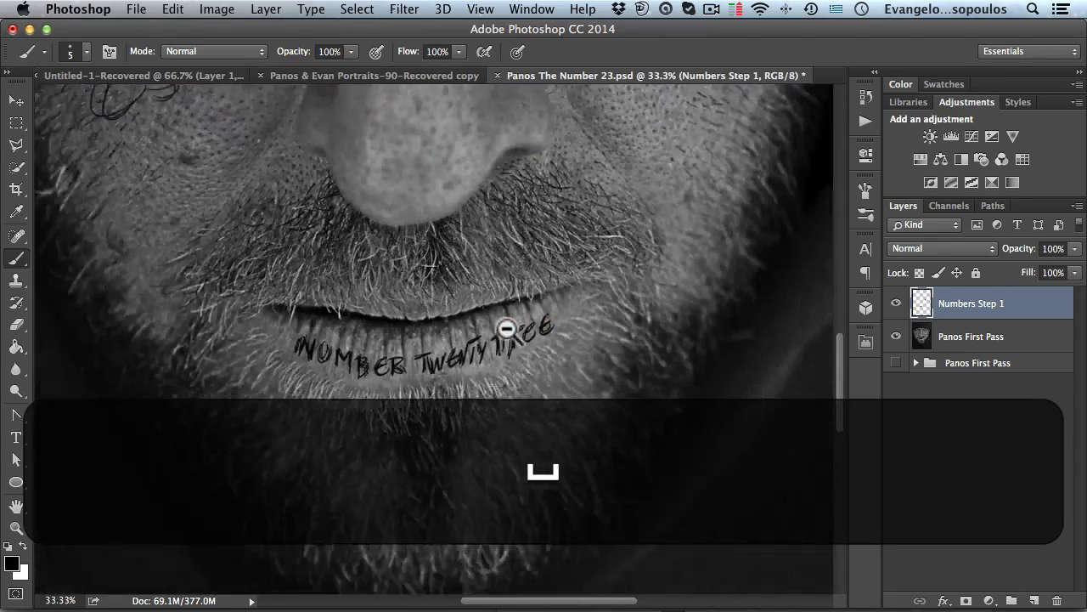
- Handwrite HELP on the left cheek beside the big 23 and circle it, undoing a botched letter
{"action": "left_click", "coordinate": [505, 328], "text": "alt"}
{"action": "left_click", "coordinate": [507, 329], "text": "alt"}
{"action": "left_click_drag", "start_coordinate": [516, 298], "coordinate": [528, 400]}
{"action": "left_click", "coordinate": [344, 242], "text": "super"}
{"action": "left_click_drag", "start_coordinate": [350, 241], "coordinate": [335, 311]}
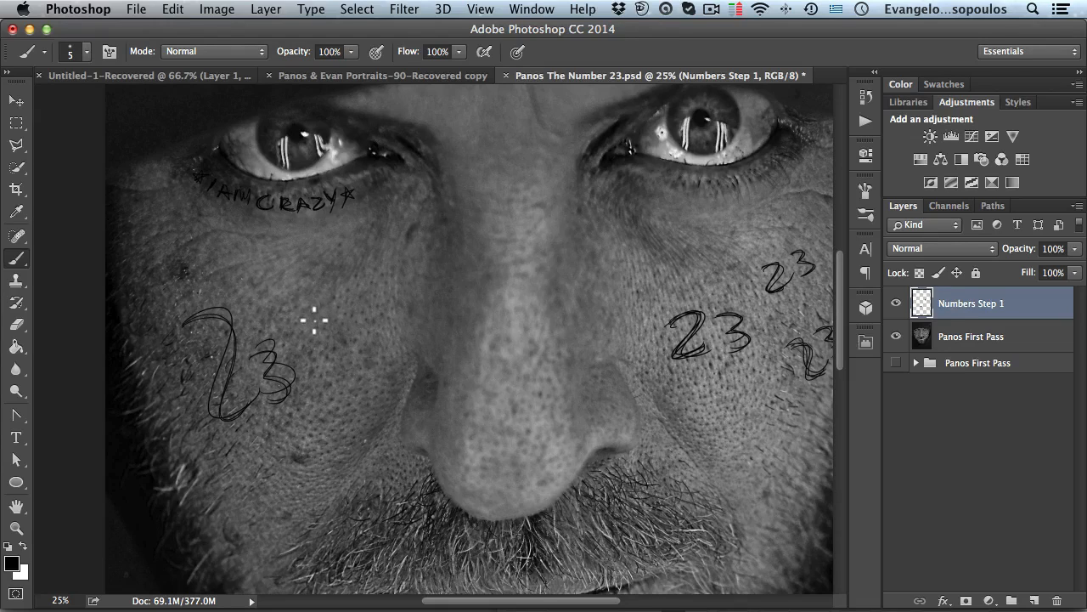
{"action": "mouse_move", "coordinate": [304, 319]}
{"action": "left_mouse_down"}
{"action": "mouse_move", "coordinate": [310, 348]}
{"action": "mouse_move", "coordinate": [318, 331]}
{"action": "left_mouse_up"}
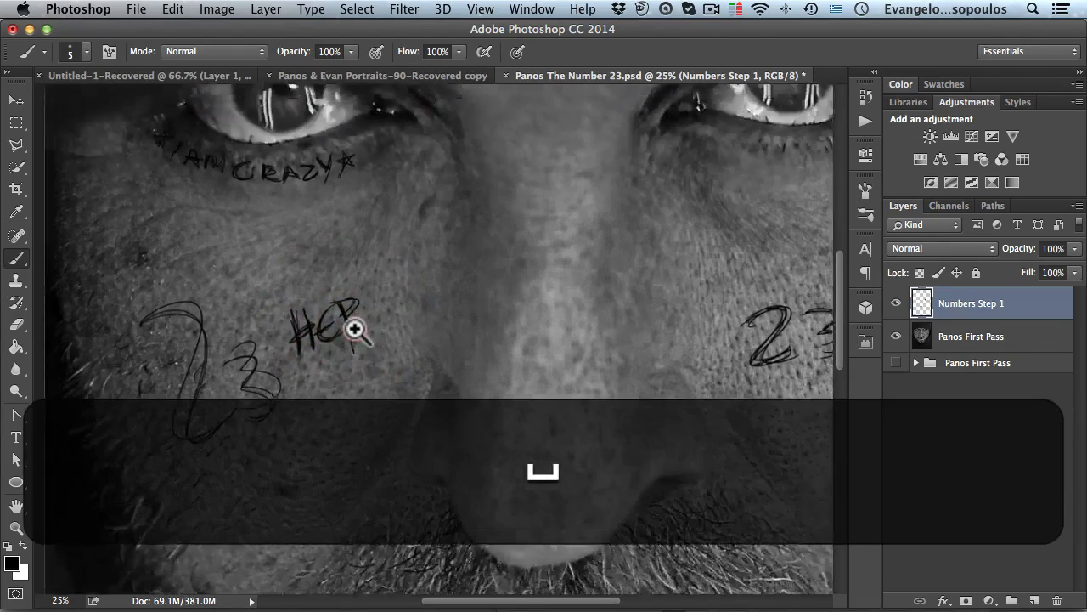
{"action": "left_click", "coordinate": [350, 340], "text": "super"}
{"action": "key", "text": "alt+super+z"}
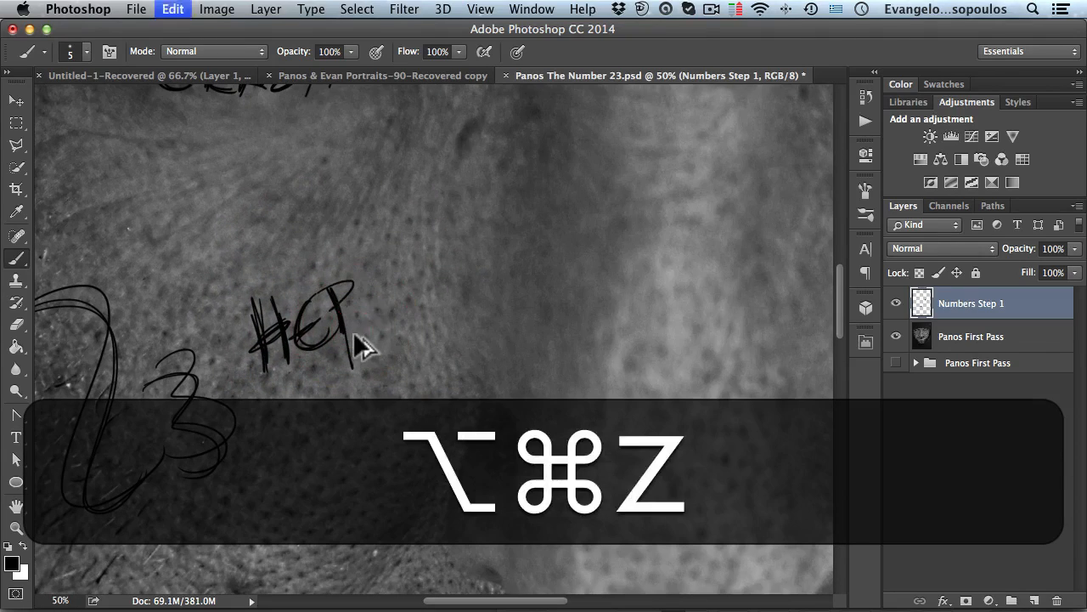
{"action": "key", "text": "alt+super+z"}
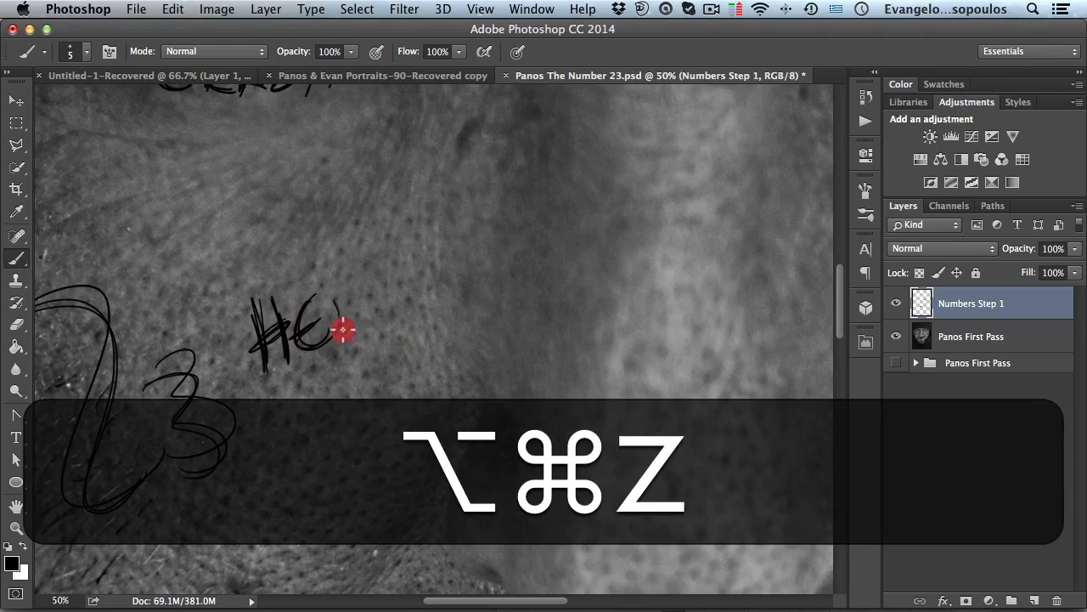
{"action": "mouse_move", "coordinate": [358, 321]}
{"action": "left_mouse_down"}
{"action": "mouse_move", "coordinate": [343, 335]}
{"action": "mouse_move", "coordinate": [372, 294]}
{"action": "mouse_move", "coordinate": [362, 306]}
{"action": "mouse_move", "coordinate": [369, 327]}
{"action": "left_mouse_up"}
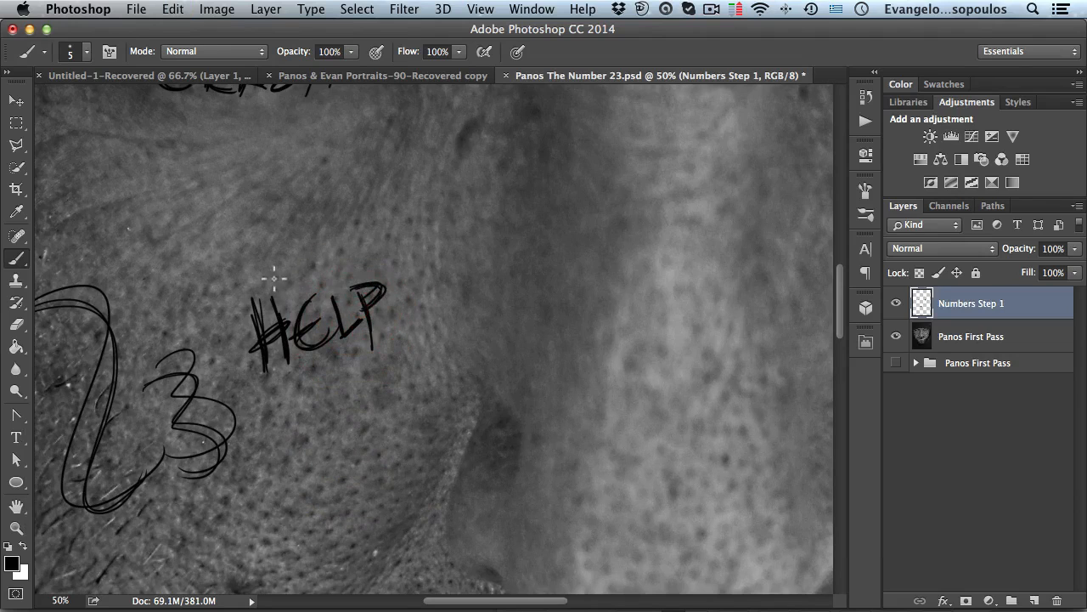
{"action": "left_click_drag", "start_coordinate": [250, 307], "coordinate": [248, 322]}
{"action": "mouse_move", "coordinate": [323, 262]}
{"action": "left_mouse_down"}
{"action": "mouse_move", "coordinate": [253, 410]}
{"action": "mouse_move", "coordinate": [255, 286]}
{"action": "left_mouse_up"}
{"action": "left_click", "coordinate": [384, 299], "text": "alt"}
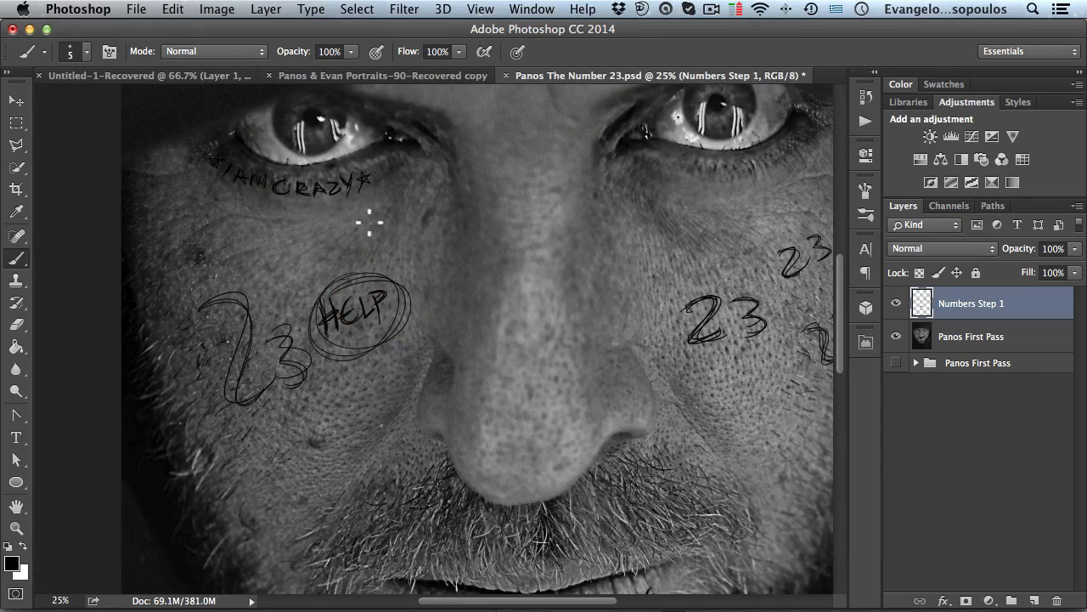
- Handwrite another 23 on the left cheek below the circled HELP
{"action": "left_click_drag", "start_coordinate": [492, 287], "coordinate": [345, 267]}
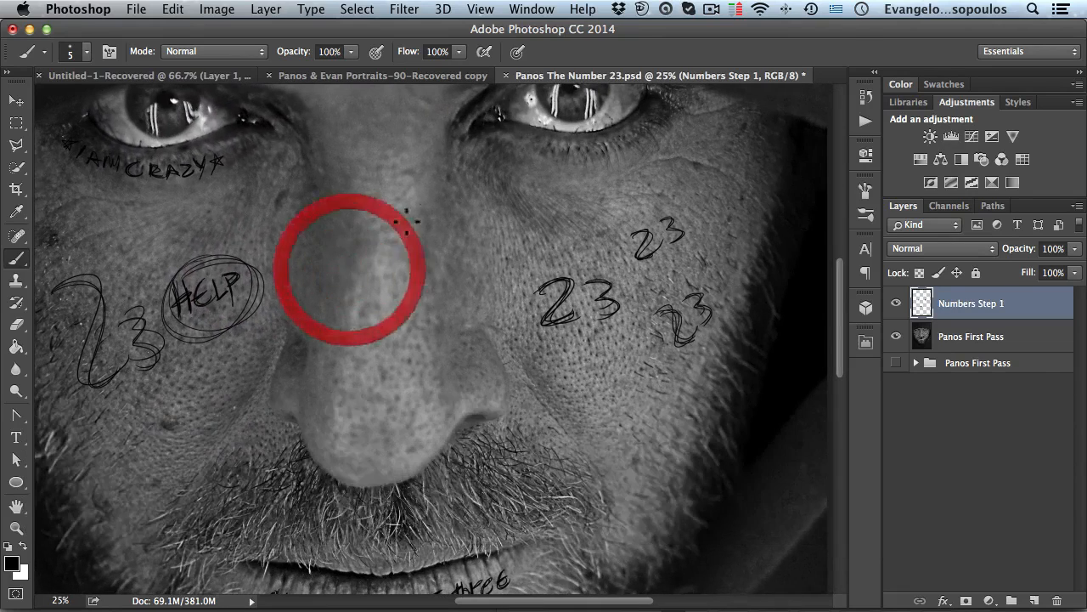
{"action": "left_click", "coordinate": [333, 273], "text": "alt"}
{"action": "left_click_drag", "start_coordinate": [357, 270], "coordinate": [397, 221]}
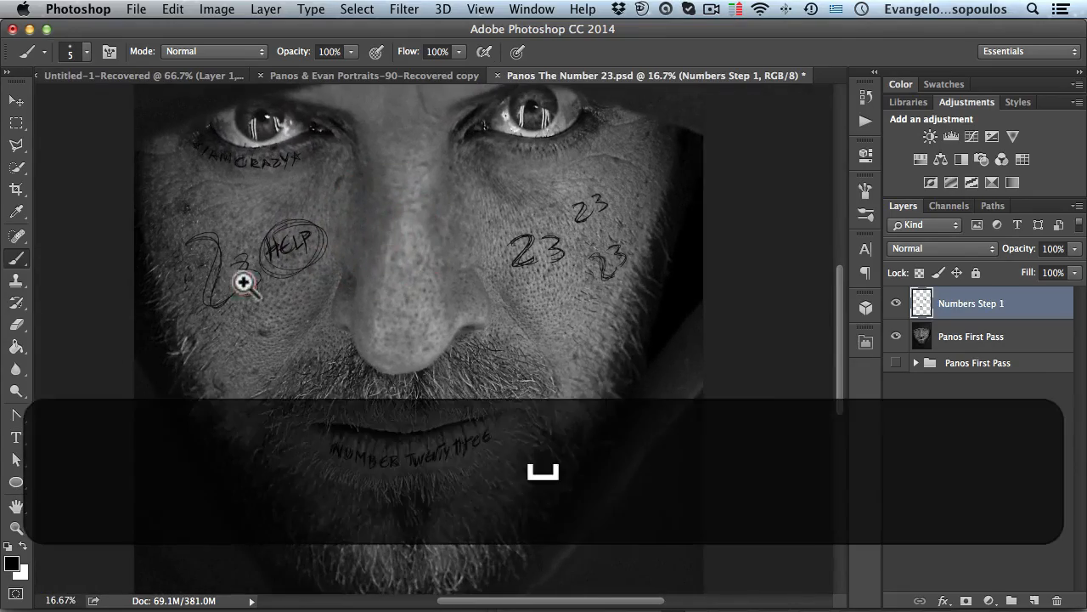
{"action": "left_click", "coordinate": [243, 282], "text": "super"}
{"action": "left_click", "coordinate": [310, 320], "text": "super"}
{"action": "mouse_move", "coordinate": [289, 309]}
{"action": "left_mouse_down"}
{"action": "mouse_move", "coordinate": [261, 263]}
{"action": "mouse_move", "coordinate": [278, 309]}
{"action": "mouse_move", "coordinate": [303, 271]}
{"action": "mouse_move", "coordinate": [278, 337]}
{"action": "left_mouse_up"}
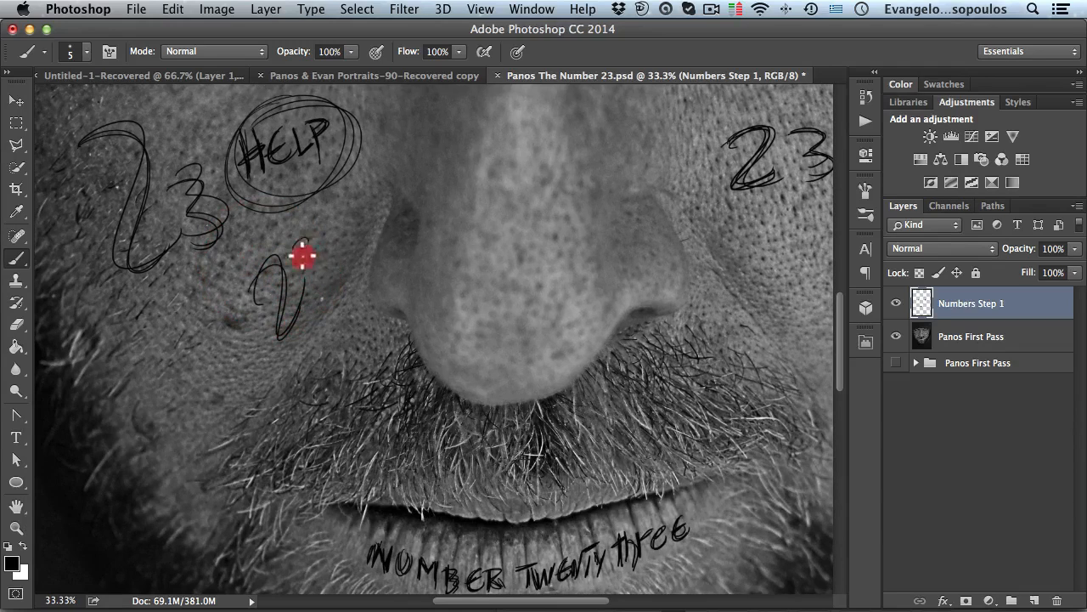
{"action": "mouse_move", "coordinate": [298, 238]}
{"action": "left_mouse_down"}
{"action": "mouse_move", "coordinate": [318, 230]}
{"action": "mouse_move", "coordinate": [293, 284]}
{"action": "left_mouse_up"}
{"action": "left_click_drag", "start_coordinate": [234, 304], "coordinate": [391, 237]}
{"action": "mouse_move", "coordinate": [324, 223]}
{"action": "left_mouse_down"}
{"action": "mouse_move", "coordinate": [339, 267]}
{"action": "mouse_move", "coordinate": [303, 279]}
{"action": "mouse_move", "coordinate": [373, 246]}
{"action": "mouse_move", "coordinate": [372, 286]}
{"action": "mouse_move", "coordinate": [359, 261]}
{"action": "mouse_move", "coordinate": [333, 306]}
{"action": "left_mouse_up"}
- Set the Numbers Step 1 layer's blend mode to Overlay
{"action": "key", "text": "space"}
{"action": "left_click_drag", "start_coordinate": [359, 226], "coordinate": [374, 372]}
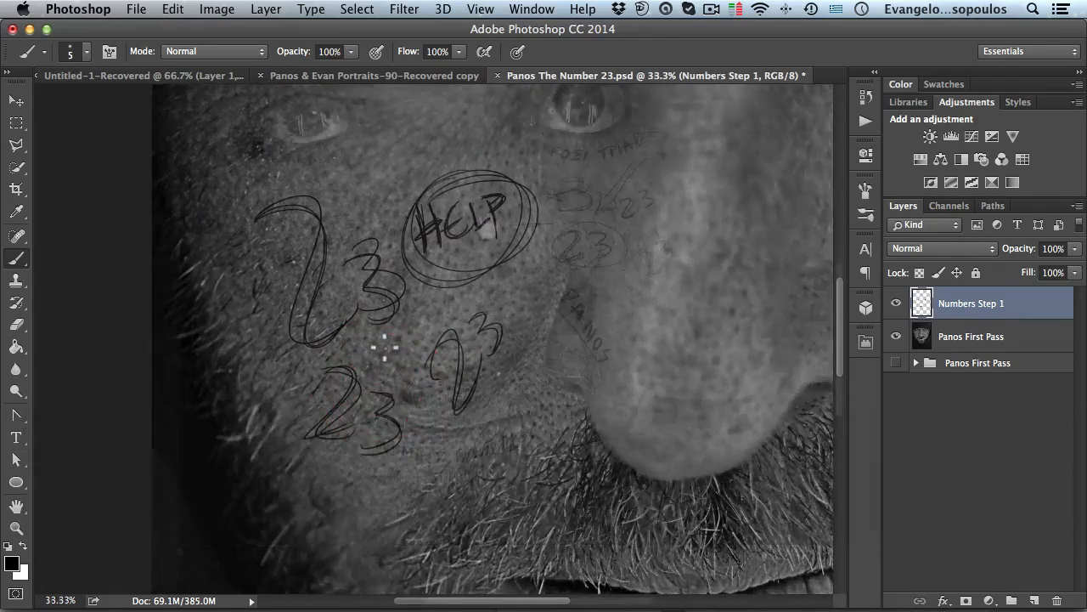
{"action": "key", "text": "super+minus"}
{"action": "key", "text": "super+minus"}
{"action": "key", "text": "space"}
{"action": "left_click_drag", "start_coordinate": [482, 235], "coordinate": [485, 287]}
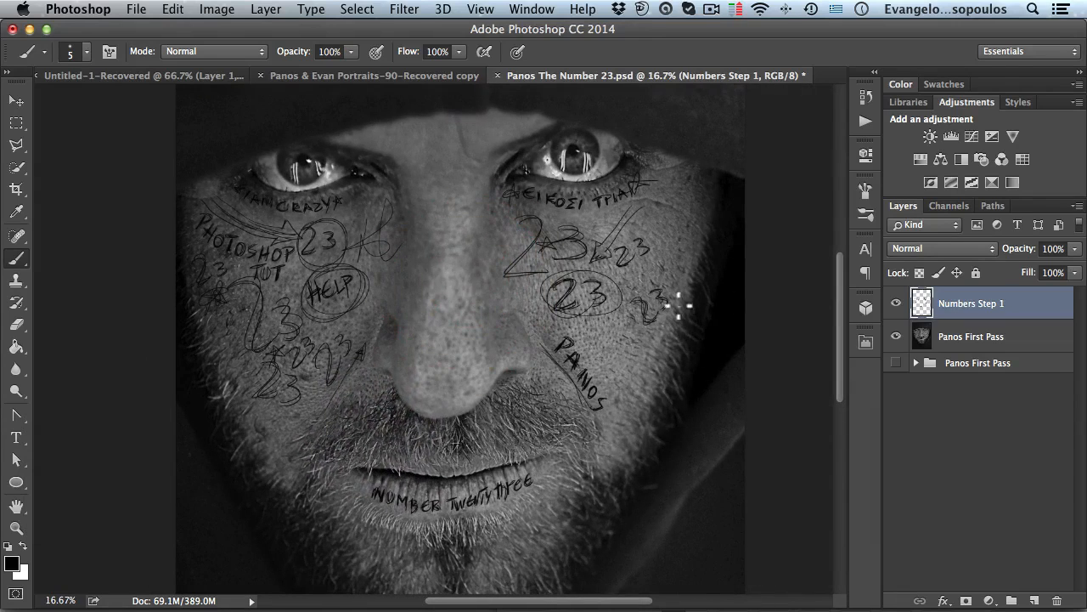
{"action": "left_click", "coordinate": [948, 248]}
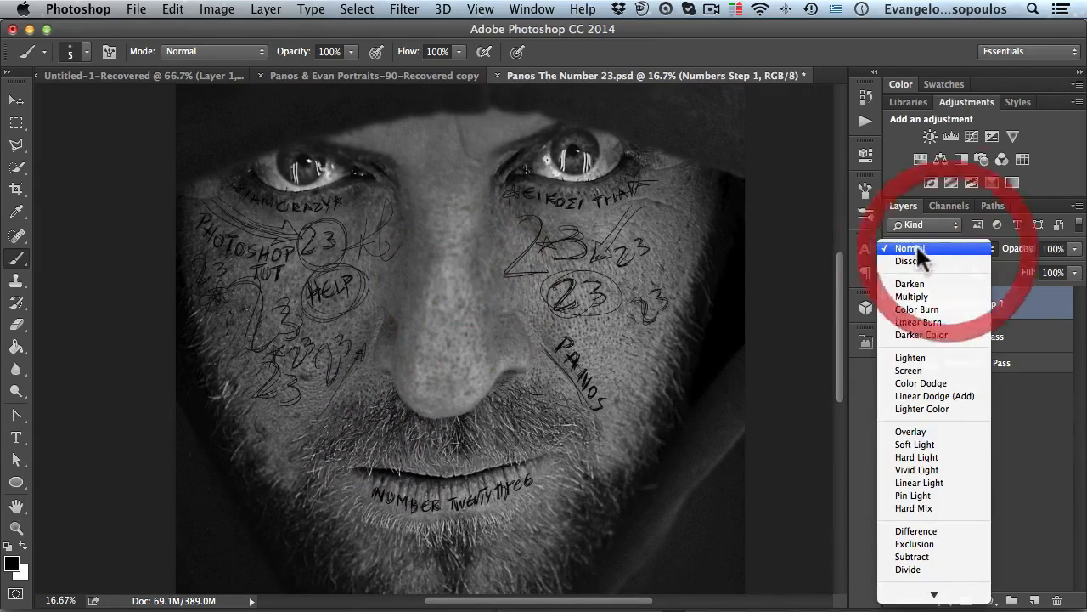
{"action": "left_click", "coordinate": [930, 428]}
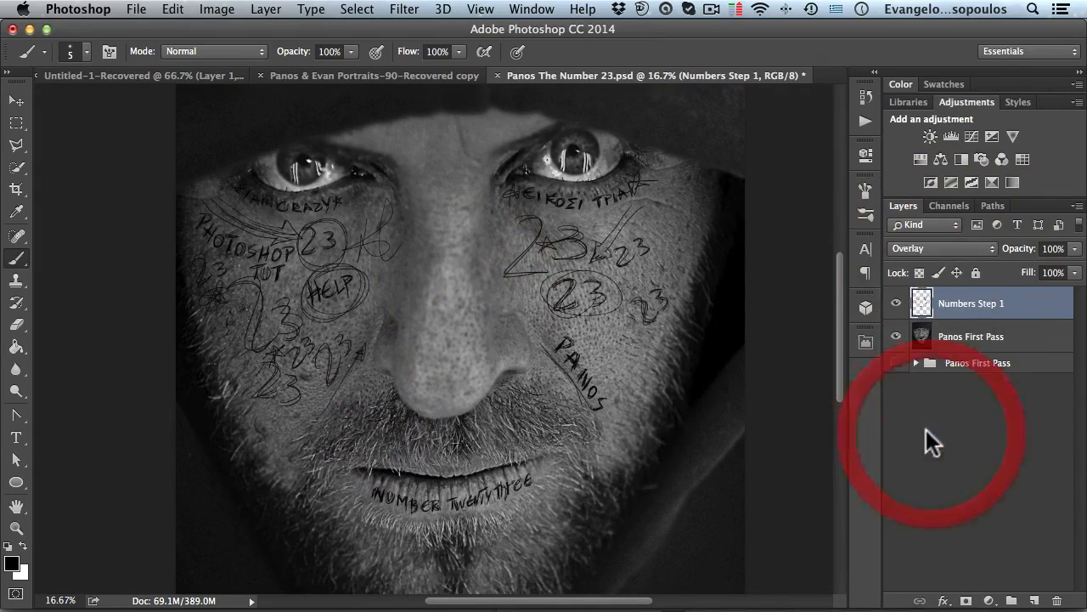
- Inspect the overlaid handwriting up close on the right cheek
{"action": "key", "text": "space"}
{"action": "left_click", "coordinate": [561, 292], "text": "super"}
{"action": "left_click", "coordinate": [563, 296], "text": "super"}
{"action": "left_click", "coordinate": [565, 297], "text": "super"}
{"action": "left_click", "coordinate": [569, 301], "text": "super"}
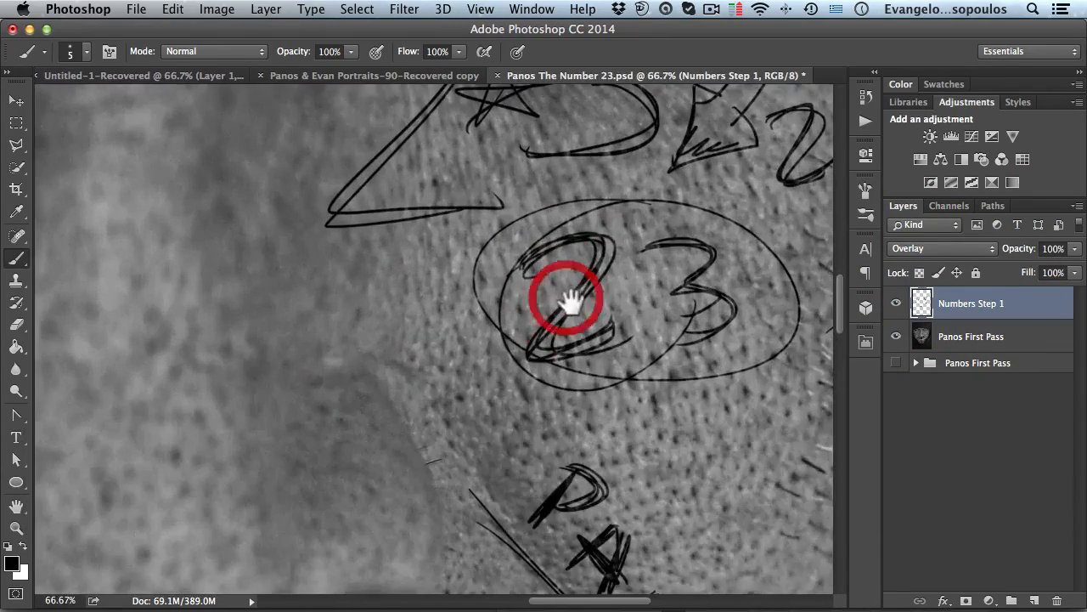
{"action": "left_click", "coordinate": [571, 297], "text": "alt"}
{"action": "left_click", "coordinate": [570, 300], "text": "alt"}
{"action": "left_click", "coordinate": [570, 300], "text": "alt"}
{"action": "left_click", "coordinate": [564, 306], "text": "alt"}
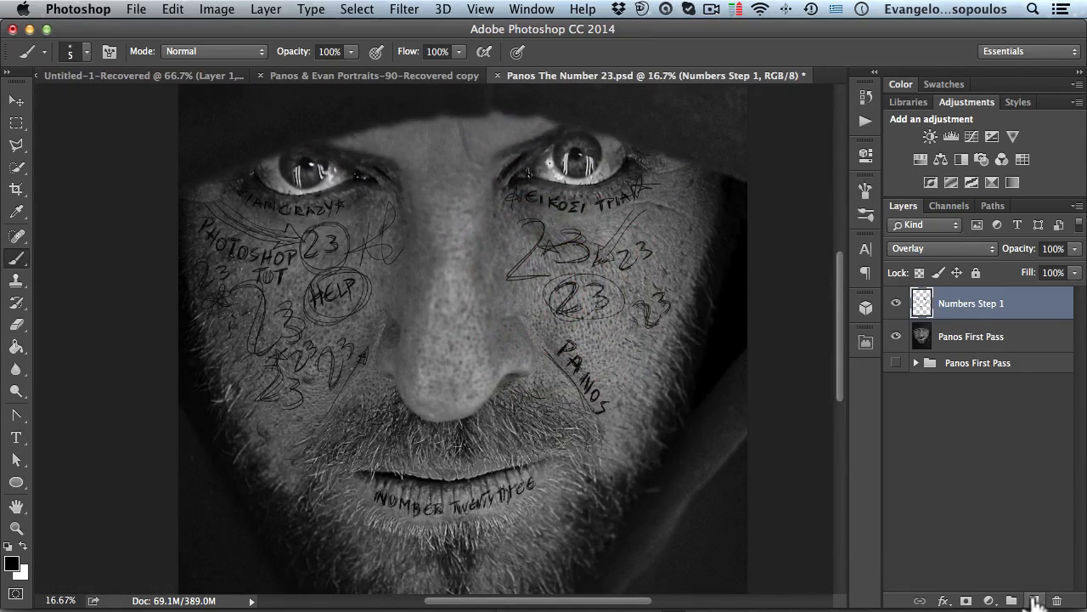
- Create a new layer above Numbers Step 1 and name it Numbers Step 2
{"action": "left_click", "coordinate": [1036, 600]}
{"action": "double_click", "coordinate": [971, 336]}
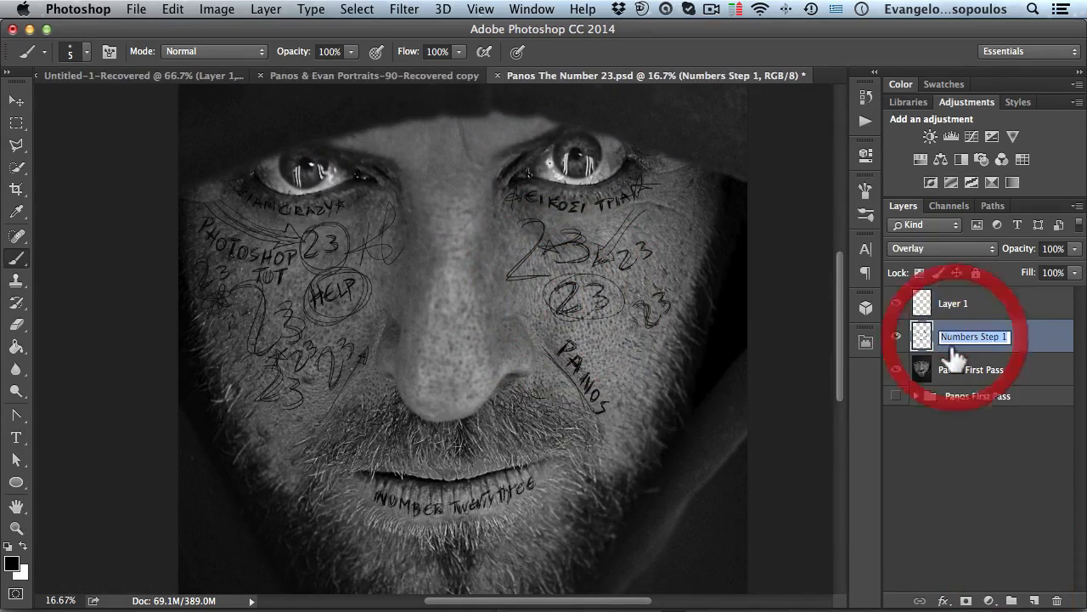
{"action": "key", "text": "super+c"}
{"action": "double_click", "coordinate": [953, 303]}
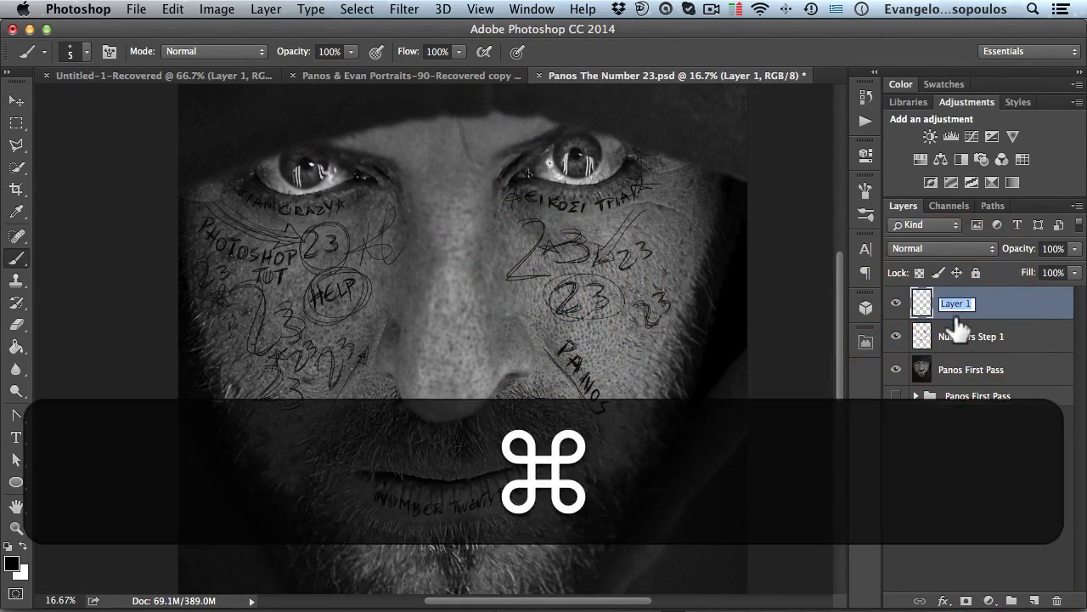
{"action": "key", "text": "super+v"}
{"action": "key", "text": "BackSpace"}
{"action": "type", "text": "2"}
{"action": "key", "text": "Return"}
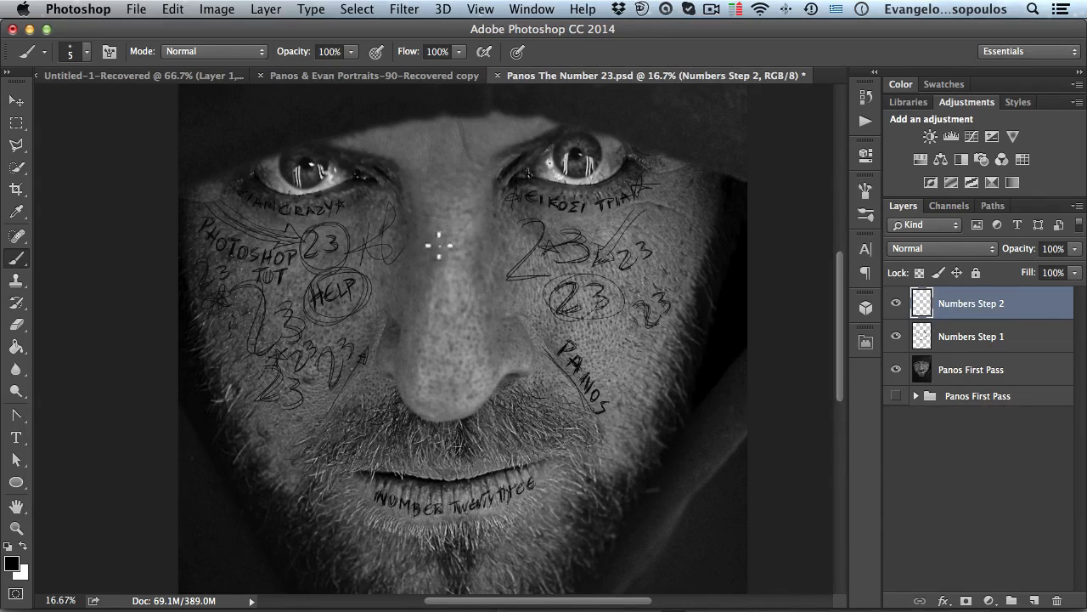
- Rotate the canvas 90° clockwise
{"action": "left_click", "coordinate": [215, 10]}
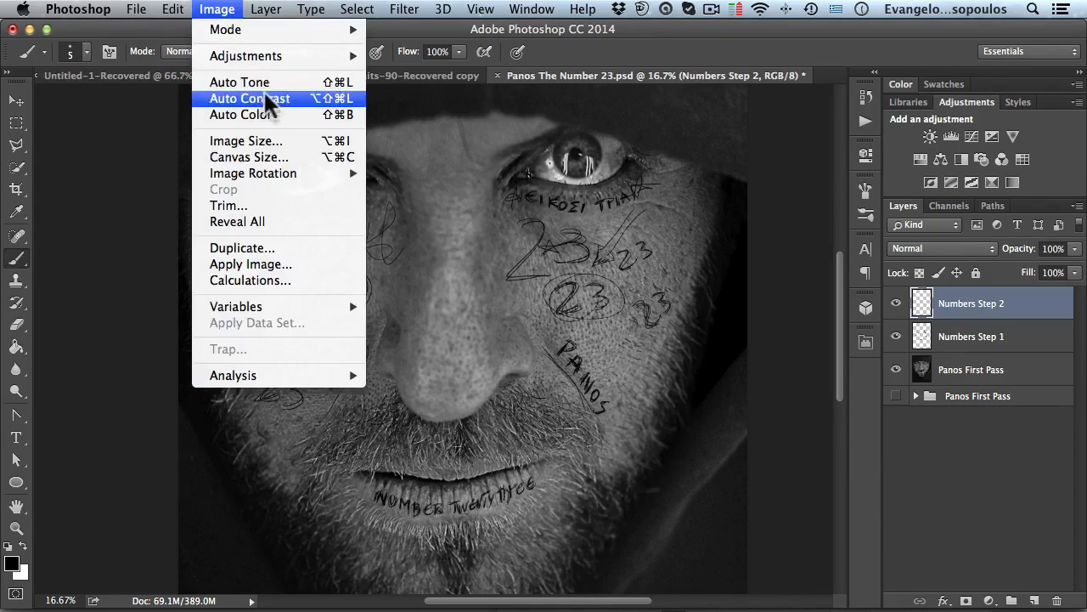
{"action": "mouse_move", "coordinate": [293, 174]}
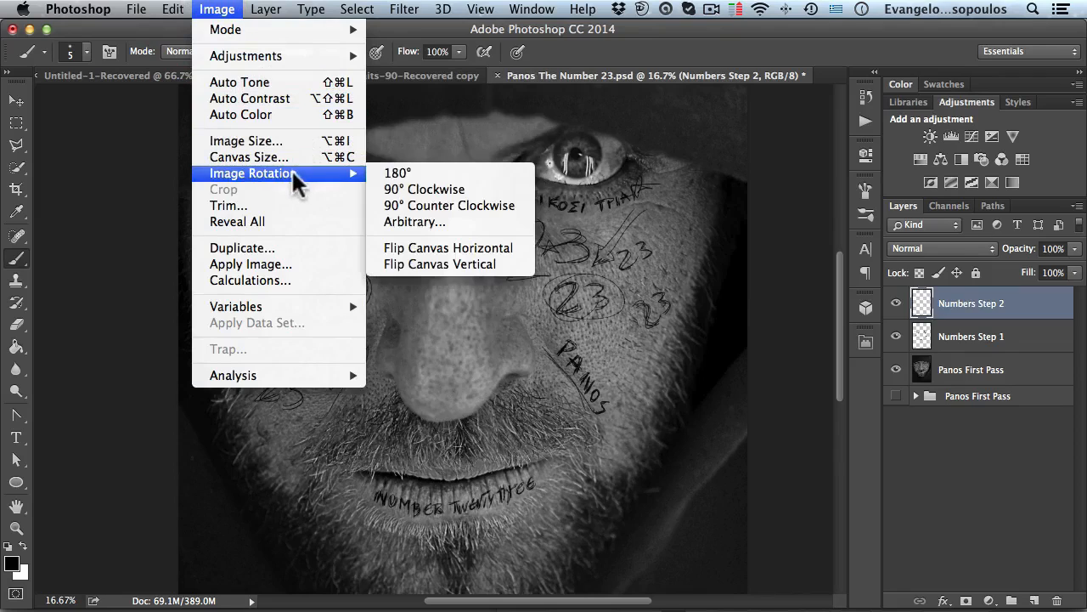
{"action": "left_click", "coordinate": [428, 190]}
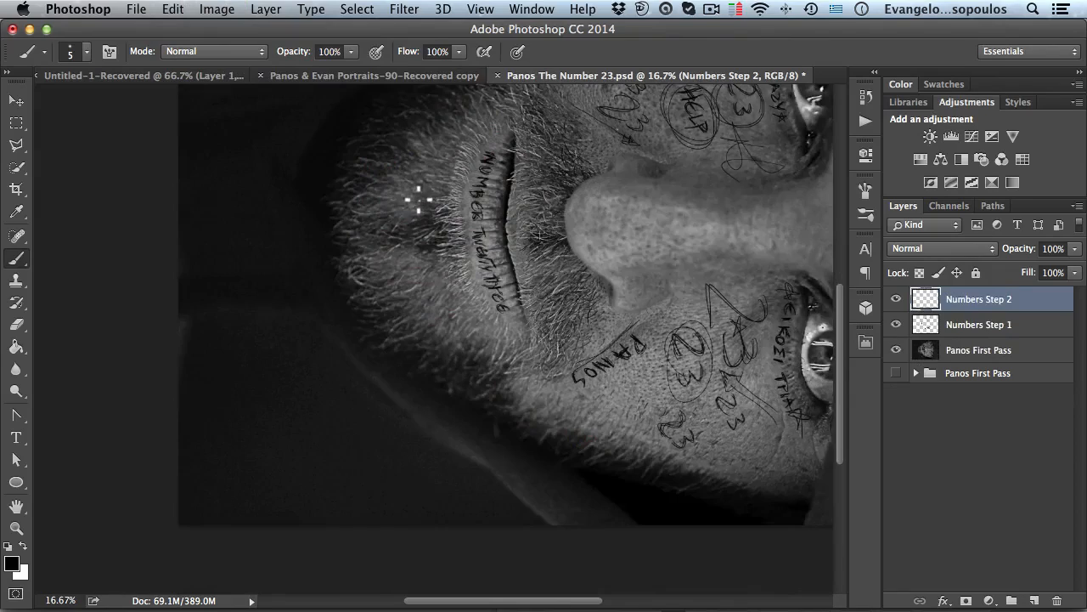
- Handwrite EVAN TUTS with a small 23 along the side of the nose on the right cheek
{"action": "key", "text": "space"}
{"action": "left_click_drag", "start_coordinate": [669, 272], "coordinate": [430, 272]}
{"action": "left_click", "coordinate": [505, 284], "text": "super"}
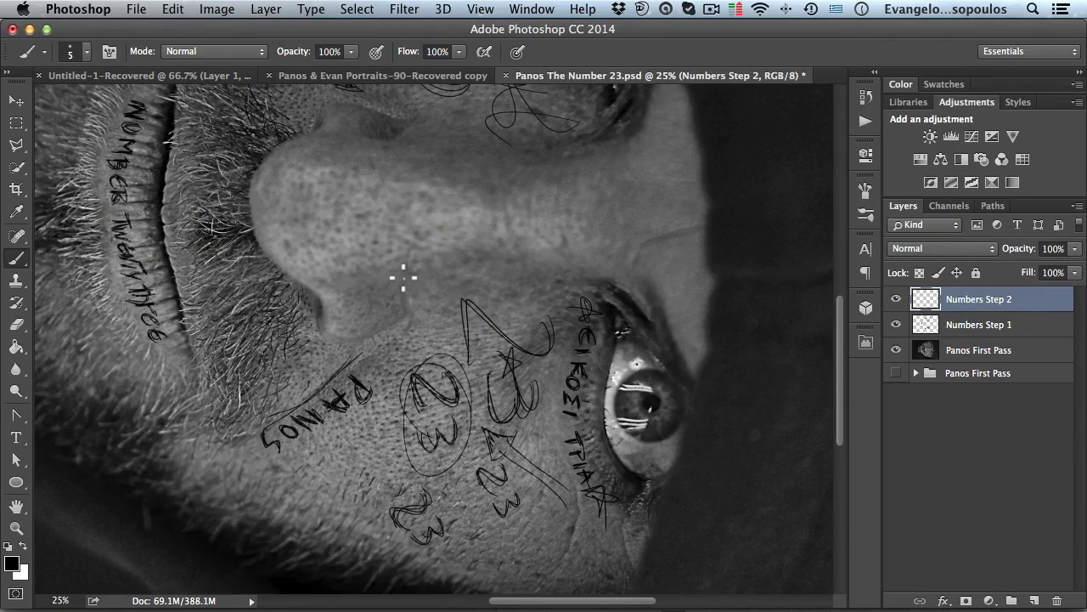
{"action": "key", "text": "space"}
{"action": "left_click", "coordinate": [447, 280], "text": "super"}
{"action": "left_click_drag", "start_coordinate": [447, 280], "coordinate": [356, 249]}
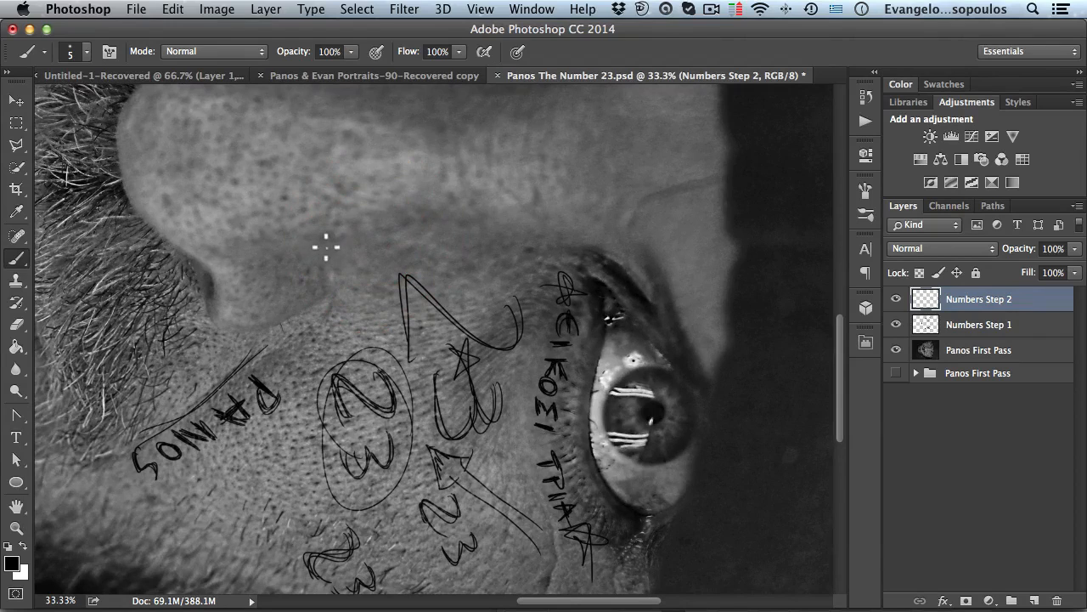
{"action": "mouse_move", "coordinate": [345, 256]}
{"action": "left_mouse_down"}
{"action": "mouse_move", "coordinate": [310, 260]}
{"action": "mouse_move", "coordinate": [359, 246]}
{"action": "mouse_move", "coordinate": [355, 265]}
{"action": "mouse_move", "coordinate": [365, 268]}
{"action": "mouse_move", "coordinate": [379, 248]}
{"action": "mouse_move", "coordinate": [390, 274]}
{"action": "mouse_move", "coordinate": [365, 257]}
{"action": "mouse_move", "coordinate": [396, 265]}
{"action": "mouse_move", "coordinate": [400, 246]}
{"action": "mouse_move", "coordinate": [398, 259]}
{"action": "mouse_move", "coordinate": [416, 266]}
{"action": "mouse_move", "coordinate": [419, 242]}
{"action": "mouse_move", "coordinate": [472, 242]}
{"action": "mouse_move", "coordinate": [459, 272]}
{"action": "mouse_move", "coordinate": [460, 253]}
{"action": "mouse_move", "coordinate": [489, 271]}
{"action": "mouse_move", "coordinate": [499, 252]}
{"action": "mouse_move", "coordinate": [524, 245]}
{"action": "mouse_move", "coordinate": [513, 272]}
{"action": "mouse_move", "coordinate": [515, 251]}
{"action": "mouse_move", "coordinate": [542, 266]}
{"action": "mouse_move", "coordinate": [527, 270]}
{"action": "mouse_move", "coordinate": [544, 269]}
{"action": "mouse_move", "coordinate": [515, 279]}
{"action": "left_mouse_up"}
{"action": "key", "text": "space"}
{"action": "left_click_drag", "start_coordinate": [357, 236], "coordinate": [515, 191]}
{"action": "key", "text": "space"}
{"action": "mouse_move", "coordinate": [407, 221]}
{"action": "left_mouse_down"}
{"action": "mouse_move", "coordinate": [475, 294]}
{"action": "mouse_move", "coordinate": [464, 300]}
{"action": "mouse_move", "coordinate": [475, 273]}
{"action": "mouse_move", "coordinate": [489, 323]}
{"action": "mouse_move", "coordinate": [510, 313]}
{"action": "mouse_move", "coordinate": [485, 304]}
{"action": "mouse_move", "coordinate": [493, 330]}
{"action": "left_mouse_up"}
{"action": "key", "text": "space"}
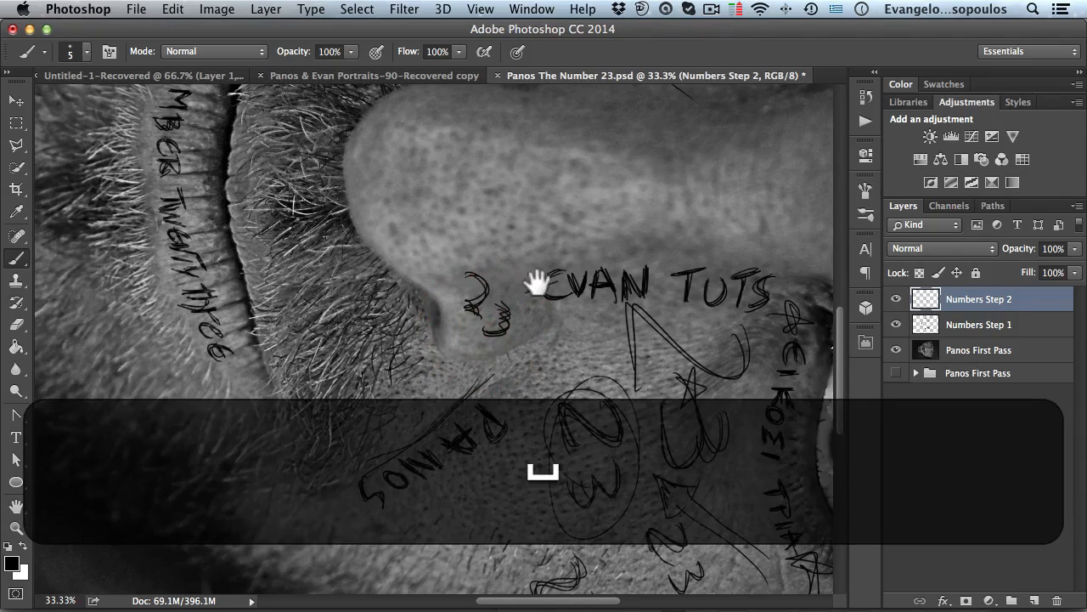
{"action": "left_click", "coordinate": [608, 259]}
{"action": "mouse_move", "coordinate": [608, 258]}
{"action": "left_mouse_down"}
{"action": "mouse_move", "coordinate": [584, 296]}
{"action": "mouse_move", "coordinate": [597, 313]}
{"action": "mouse_move", "coordinate": [621, 299]}
{"action": "mouse_move", "coordinate": [610, 258]}
{"action": "left_mouse_up"}
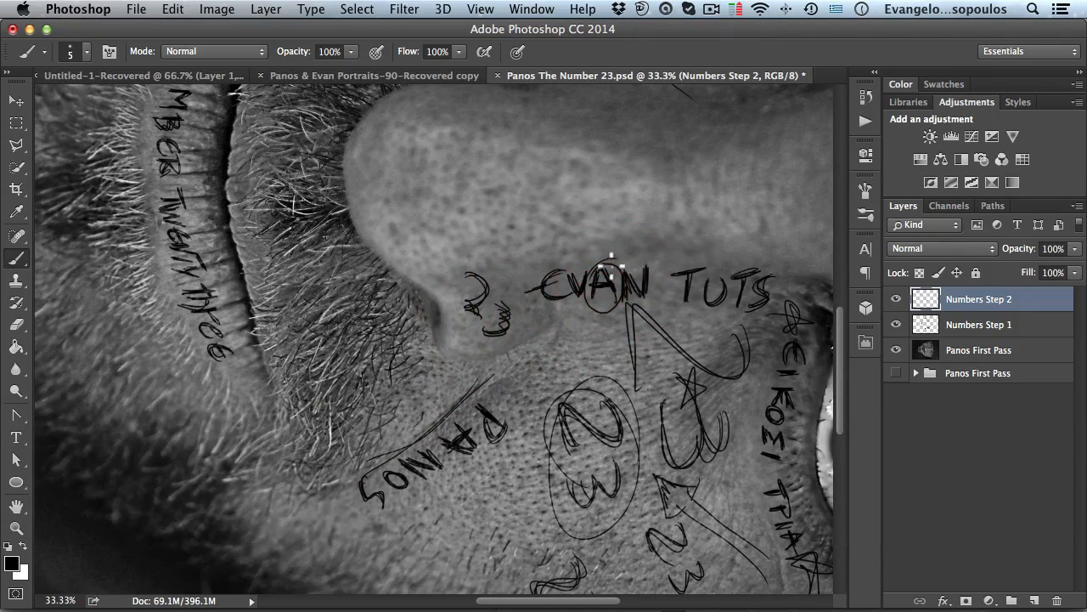
- Rotate the canvas 180°
{"action": "key", "text": "space"}
{"action": "left_click", "coordinate": [660, 288], "text": "alt"}
{"action": "left_click", "coordinate": [660, 287], "text": "alt"}
{"action": "left_click_drag", "start_coordinate": [611, 229], "coordinate": [513, 269]}
{"action": "left_click", "coordinate": [217, 10]}
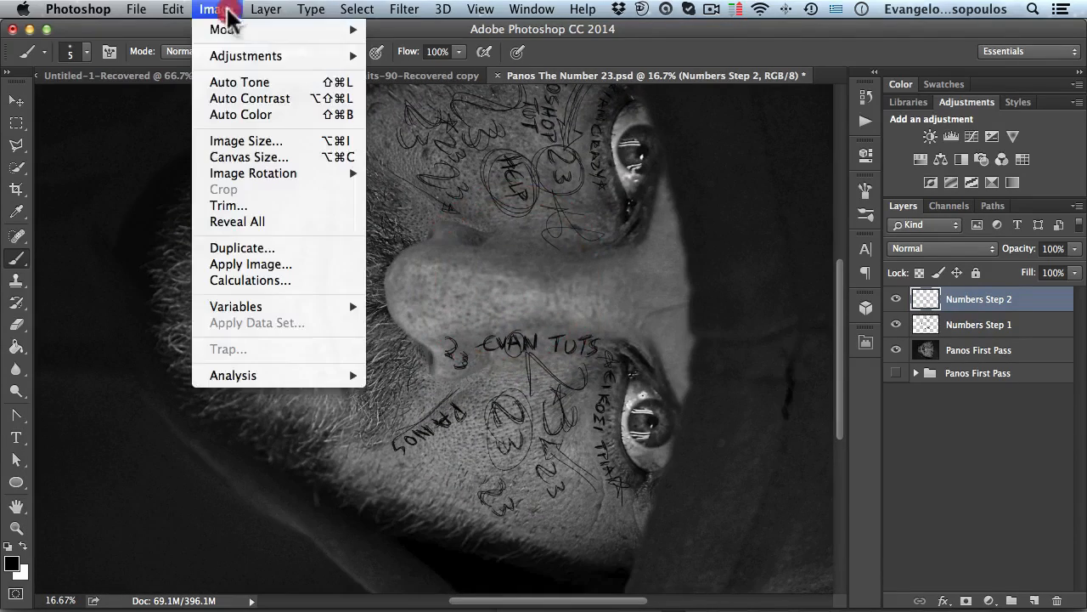
{"action": "mouse_move", "coordinate": [306, 177]}
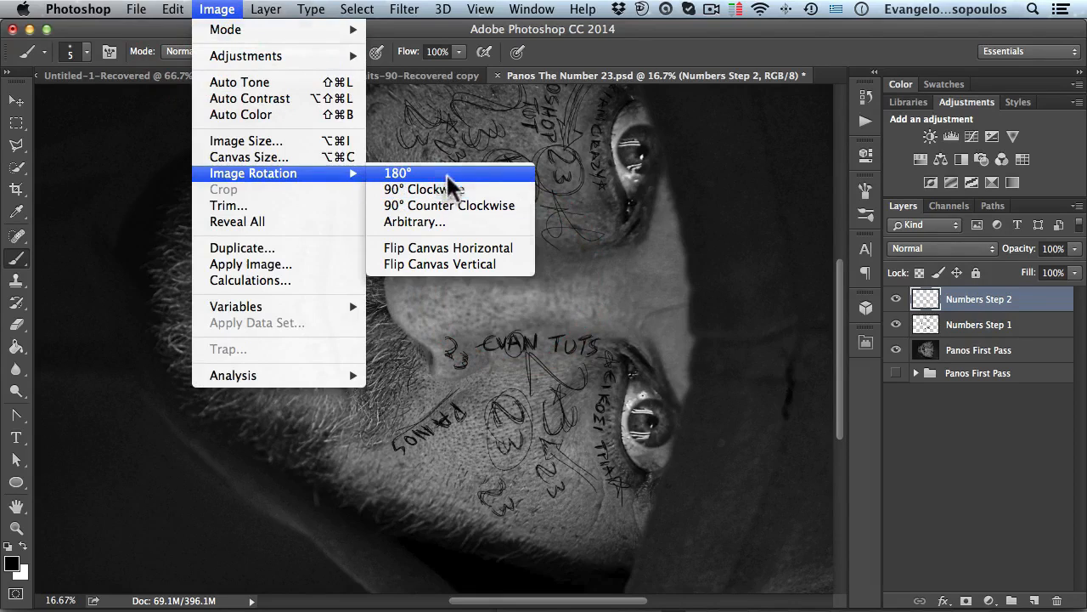
{"action": "left_click", "coordinate": [446, 180]}
- Handwrite MATHS ARE CRAZY along the left side of the nose on the left cheek
{"action": "left_click_drag", "start_coordinate": [321, 320], "coordinate": [417, 305]}
{"action": "left_click", "coordinate": [403, 223], "text": "super"}
{"action": "left_click", "coordinate": [417, 306], "text": "super"}
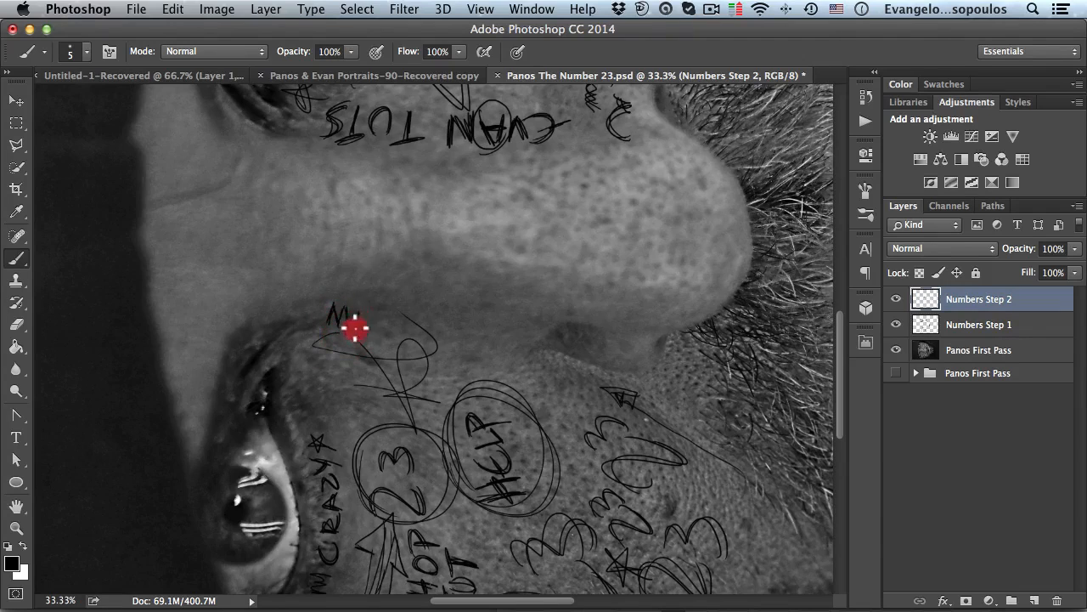
{"action": "mouse_move", "coordinate": [361, 327]}
{"action": "left_mouse_down"}
{"action": "mouse_move", "coordinate": [369, 347]}
{"action": "mouse_move", "coordinate": [370, 329]}
{"action": "mouse_move", "coordinate": [408, 341]}
{"action": "mouse_move", "coordinate": [419, 326]}
{"action": "mouse_move", "coordinate": [425, 350]}
{"action": "left_mouse_up"}
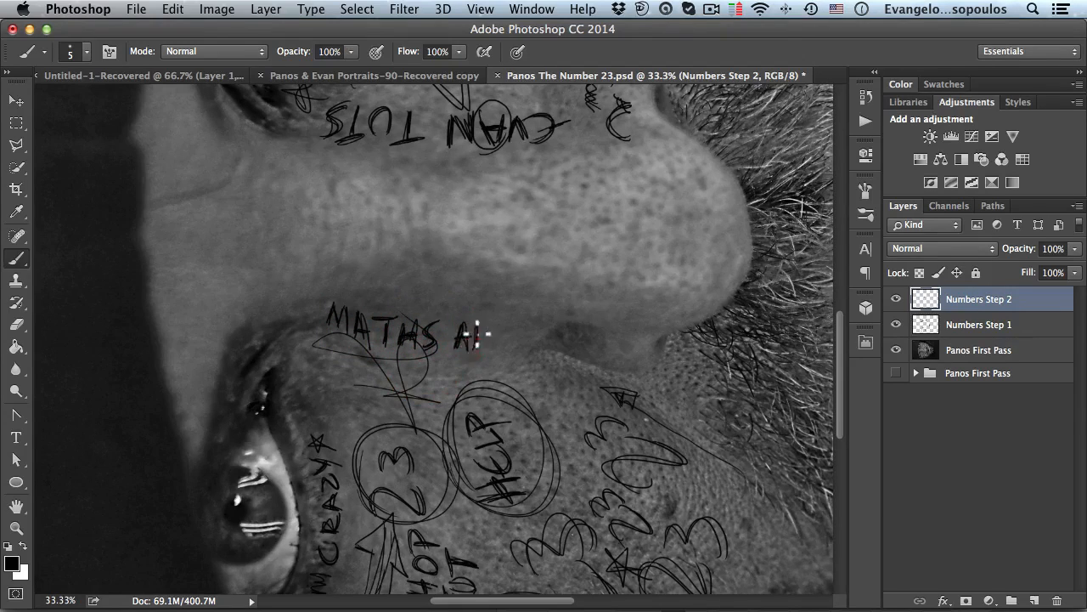
{"action": "left_click_drag", "start_coordinate": [488, 344], "coordinate": [520, 347]}
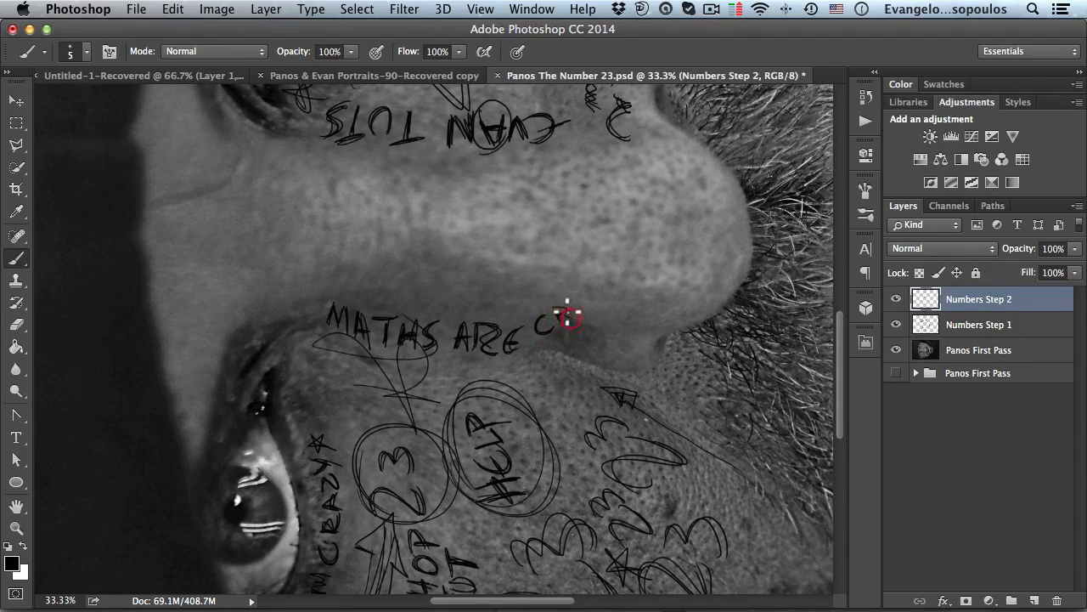
{"action": "mouse_move", "coordinate": [575, 321]}
{"action": "left_mouse_down"}
{"action": "mouse_move", "coordinate": [597, 308]}
{"action": "mouse_move", "coordinate": [592, 321]}
{"action": "mouse_move", "coordinate": [597, 310]}
{"action": "mouse_move", "coordinate": [596, 321]}
{"action": "mouse_move", "coordinate": [625, 336]}
{"action": "left_mouse_up"}
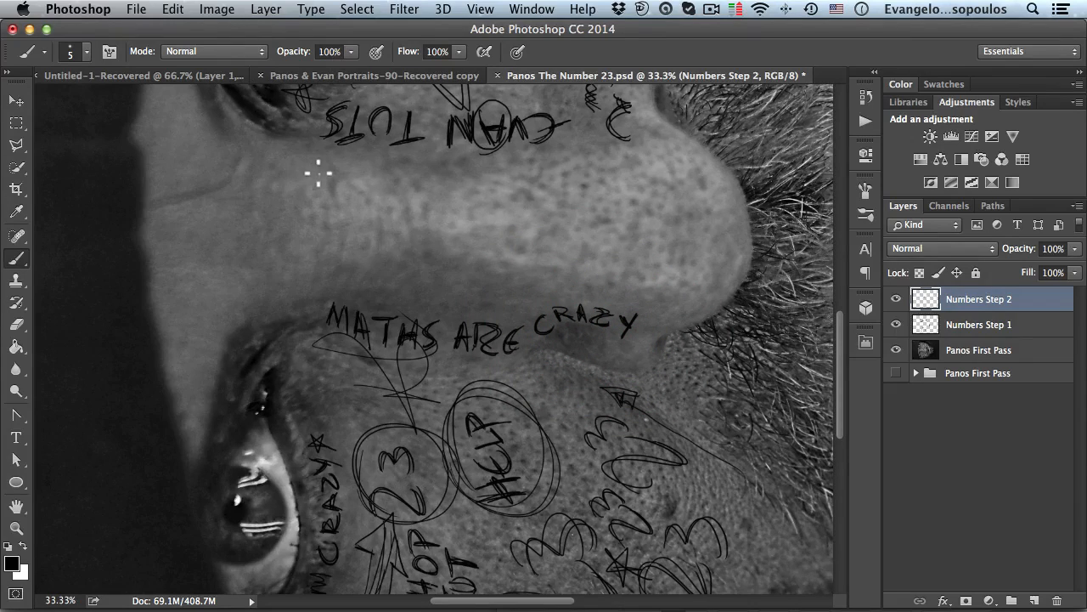
- Rotate the canvas 90° counter clockwise and then 180° to return the portrait upright
{"action": "left_click", "coordinate": [262, 9]}
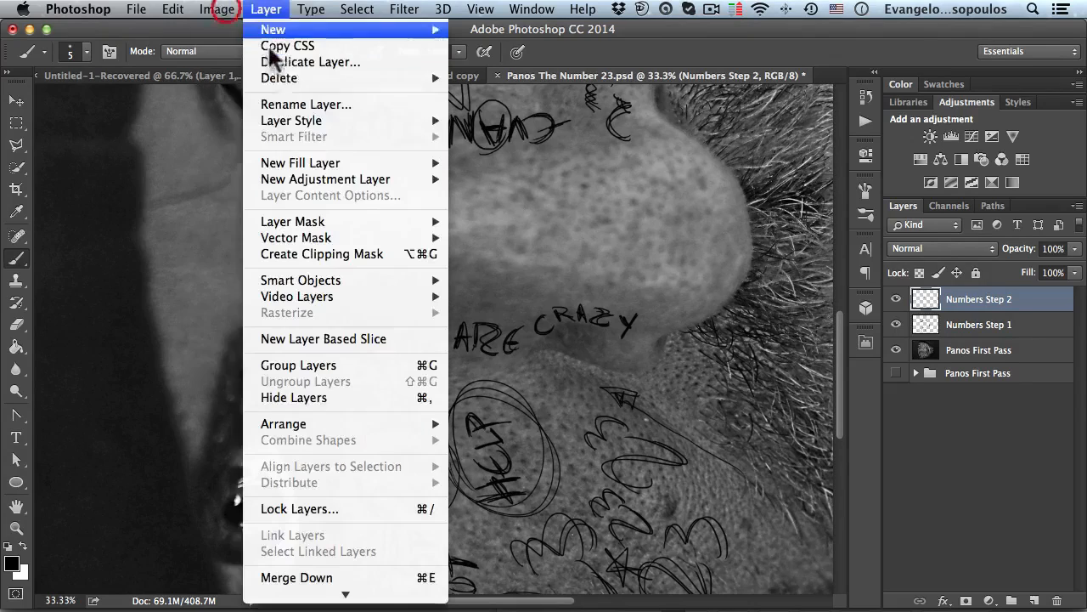
{"action": "mouse_move", "coordinate": [216, 9]}
{"action": "mouse_move", "coordinate": [297, 174]}
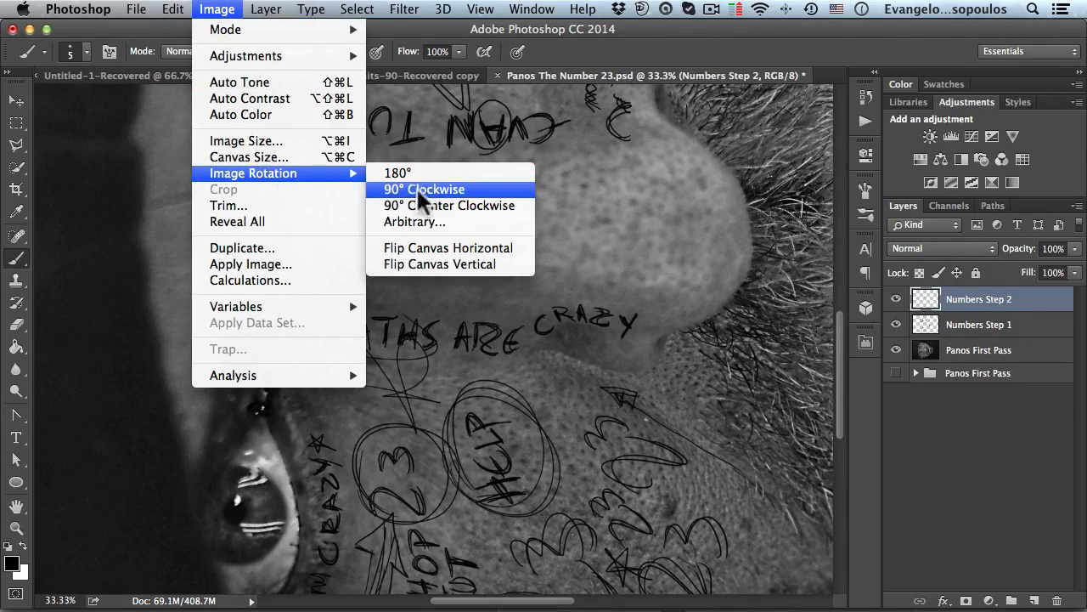
{"action": "left_click", "coordinate": [439, 207]}
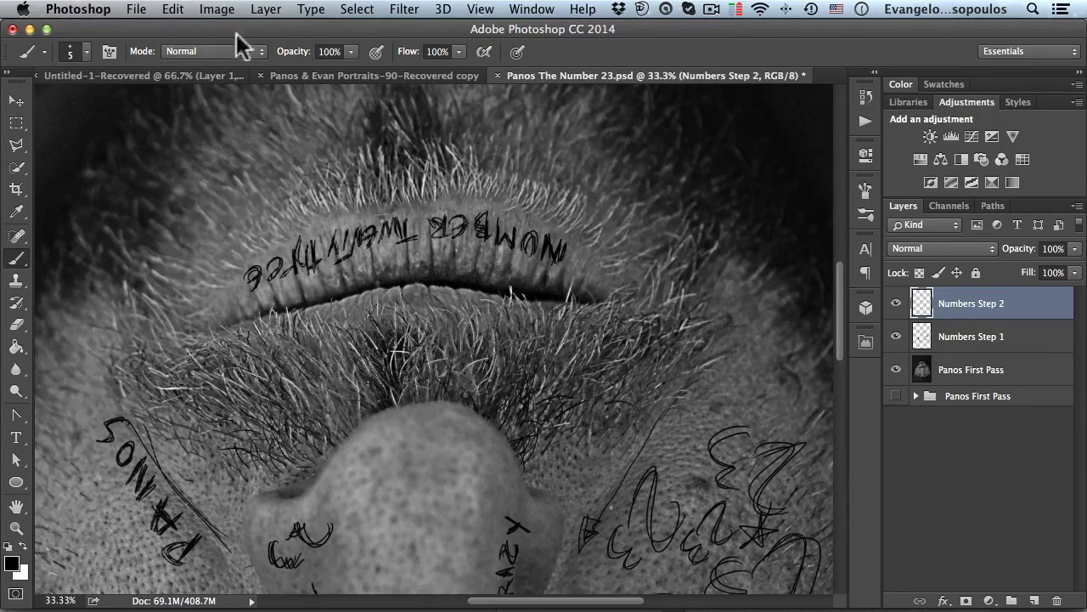
{"action": "left_click", "coordinate": [217, 10]}
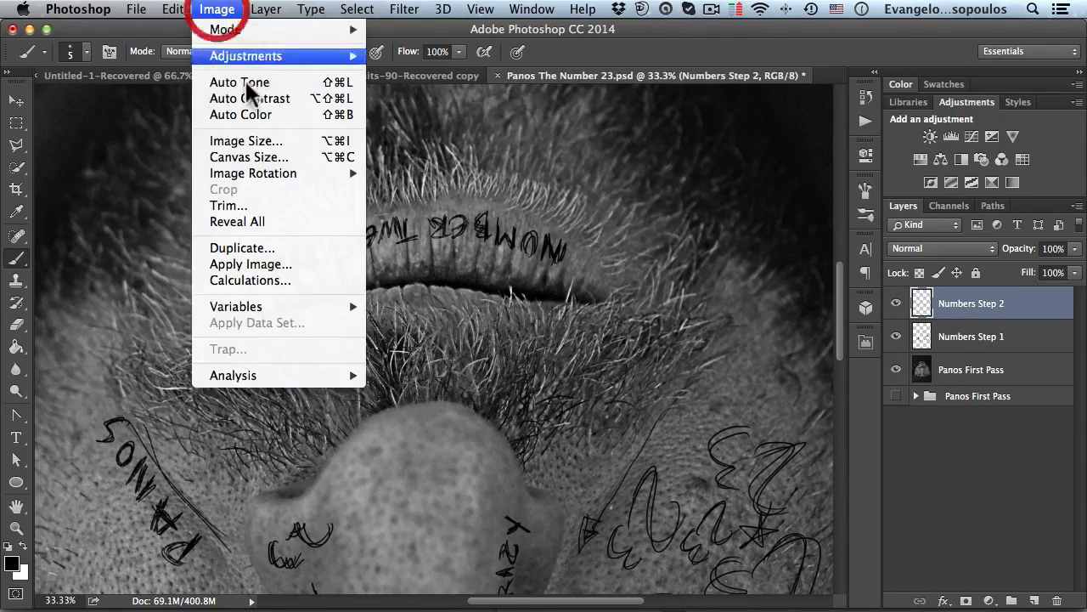
{"action": "mouse_move", "coordinate": [293, 175]}
{"action": "left_click", "coordinate": [404, 174]}
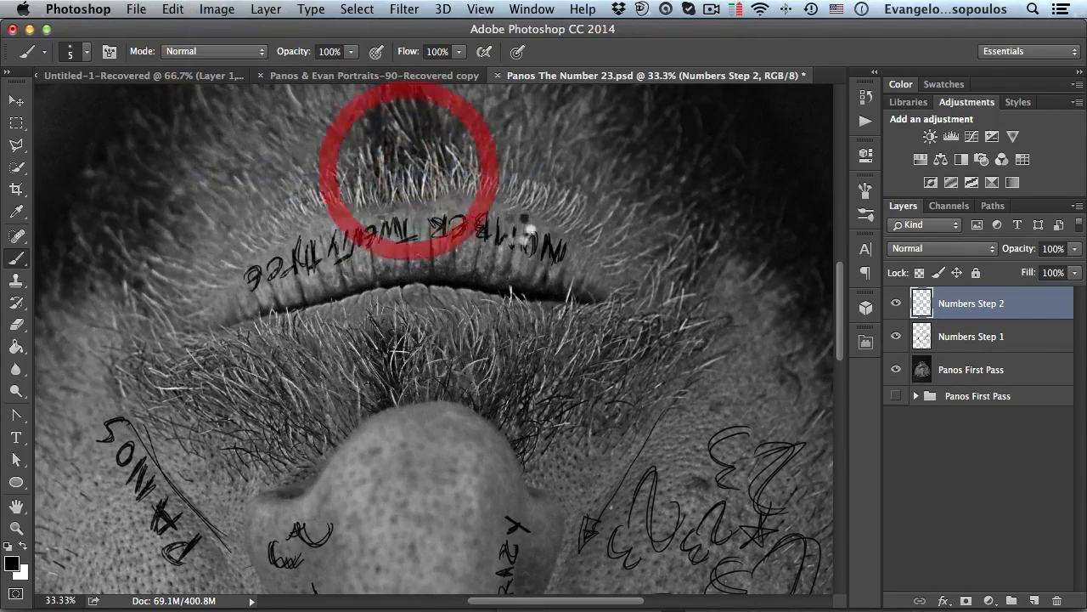
- Scribble small 23s and a circled mark around the start of PANOS on the right cheek
{"action": "key", "text": "super+minus"}
{"action": "key", "text": "super+minus"}
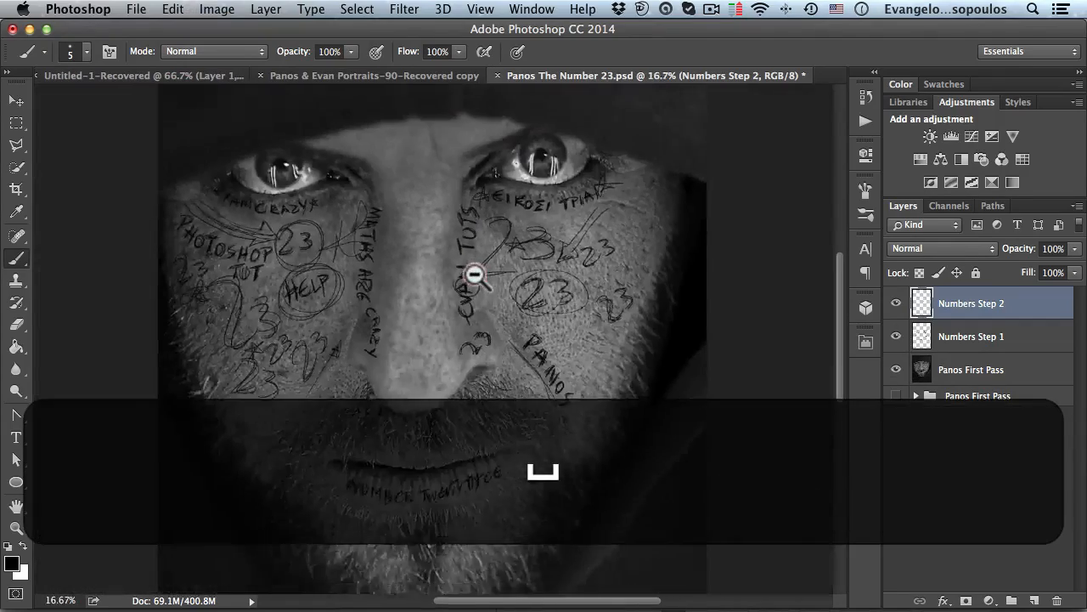
{"action": "key", "text": "super+plus"}
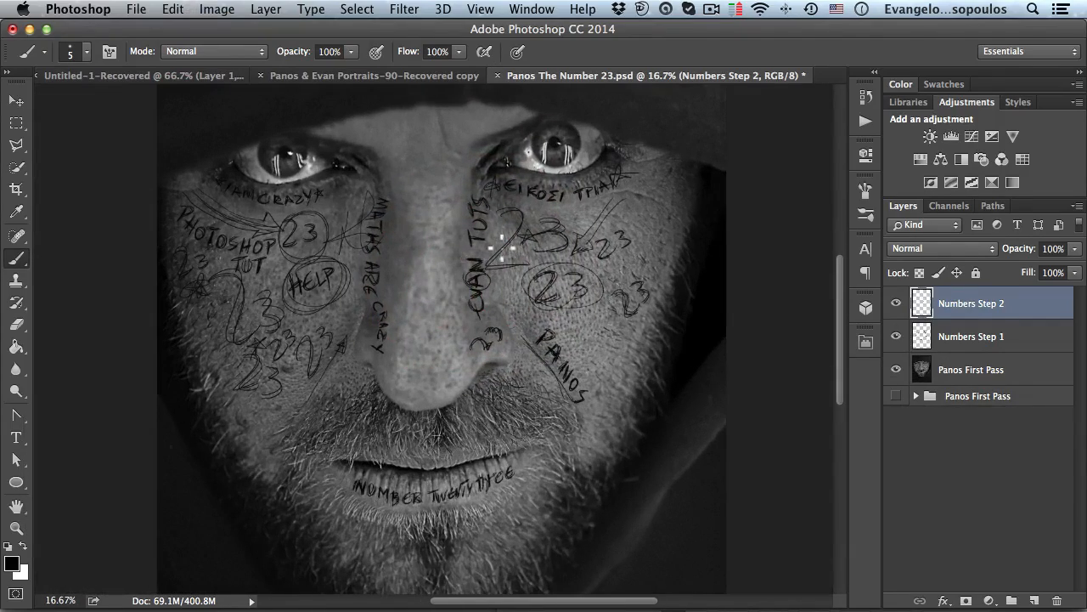
{"action": "key", "text": "space"}
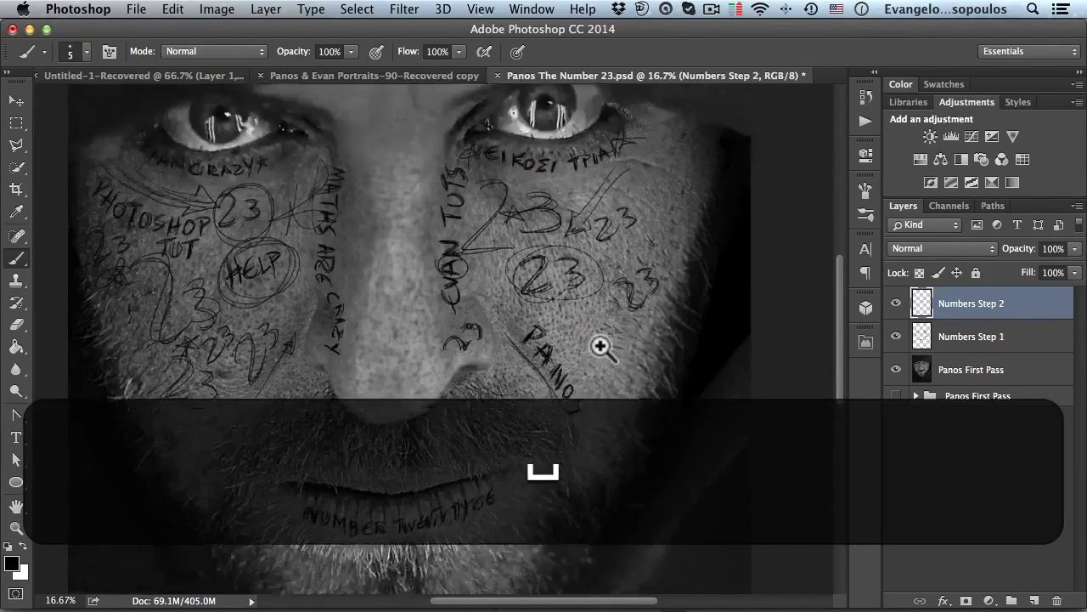
{"action": "left_click", "coordinate": [594, 343], "text": "super"}
{"action": "mouse_move", "coordinate": [580, 321]}
{"action": "left_mouse_down"}
{"action": "mouse_move", "coordinate": [589, 366]}
{"action": "mouse_move", "coordinate": [567, 361]}
{"action": "mouse_move", "coordinate": [611, 354]}
{"action": "mouse_move", "coordinate": [589, 380]}
{"action": "mouse_move", "coordinate": [604, 353]}
{"action": "mouse_move", "coordinate": [592, 385]}
{"action": "left_mouse_up"}
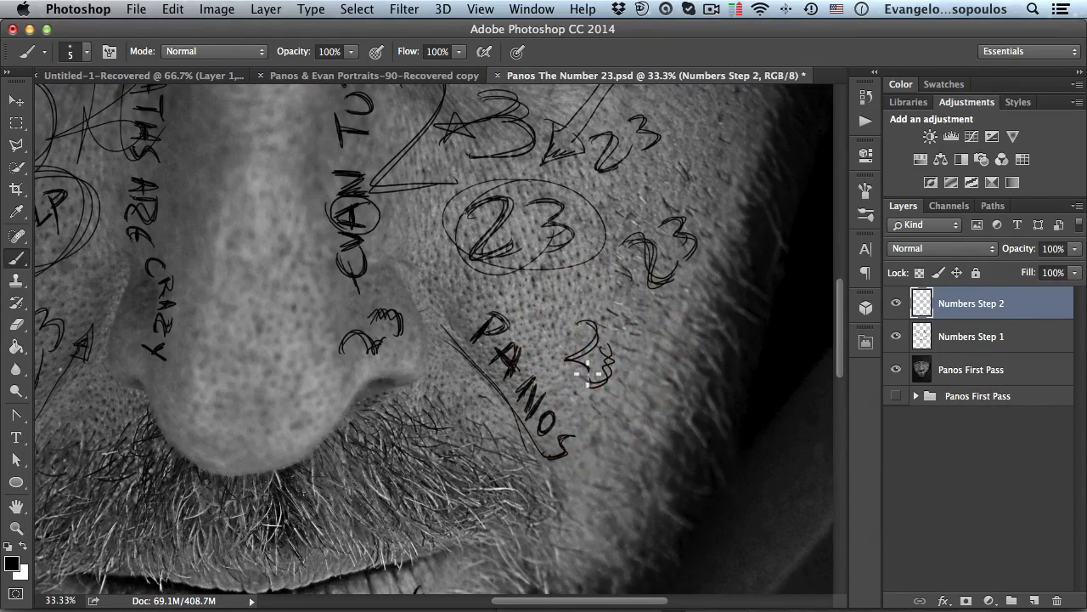
{"action": "left_click_drag", "start_coordinate": [540, 321], "coordinate": [557, 343]}
{"action": "left_click_drag", "start_coordinate": [550, 307], "coordinate": [505, 302]}
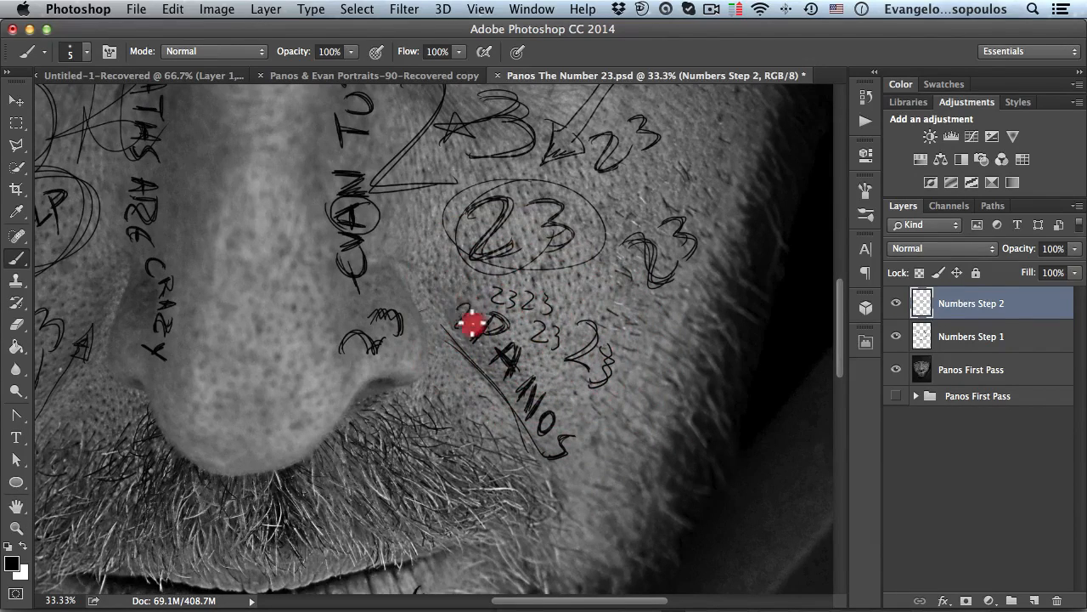
{"action": "mouse_move", "coordinate": [480, 311]}
{"action": "left_mouse_down"}
{"action": "mouse_move", "coordinate": [461, 311]}
{"action": "mouse_move", "coordinate": [449, 328]}
{"action": "mouse_move", "coordinate": [456, 315]}
{"action": "left_mouse_up"}
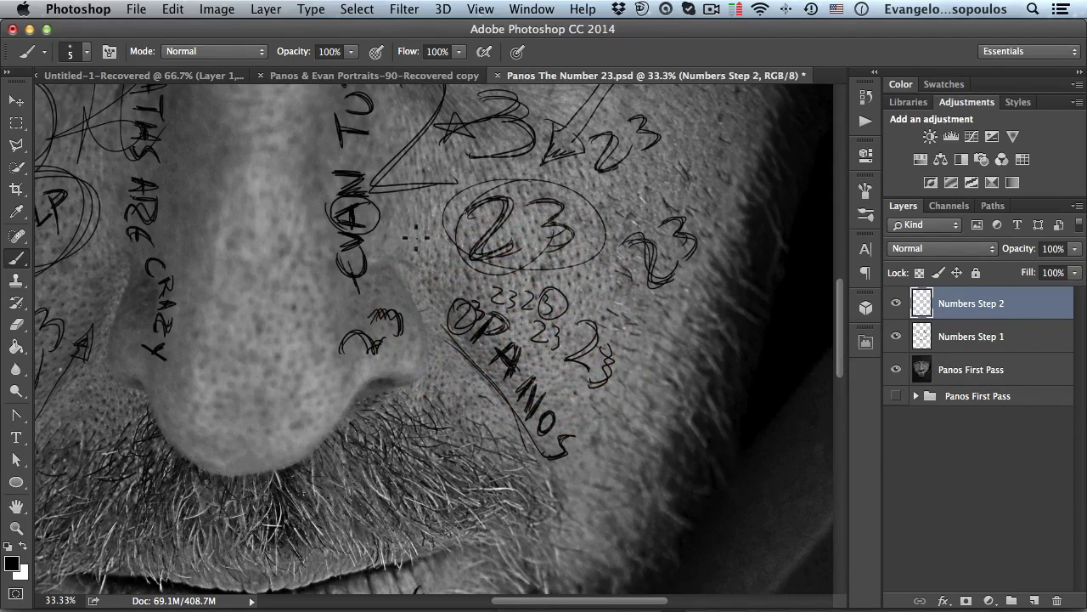
- Add more scribbled strokes on the cheeks and a small slashed 23 below the right eye
{"action": "mouse_move", "coordinate": [437, 248]}
{"action": "left_mouse_down"}
{"action": "mouse_move", "coordinate": [412, 287]}
{"action": "mouse_move", "coordinate": [695, 332]}
{"action": "left_mouse_up"}
{"action": "key", "text": "space"}
{"action": "mouse_move", "coordinate": [289, 332]}
{"action": "left_mouse_down"}
{"action": "mouse_move", "coordinate": [328, 294]}
{"action": "mouse_move", "coordinate": [322, 350]}
{"action": "left_mouse_up"}
{"action": "key", "text": "space"}
{"action": "left_click_drag", "start_coordinate": [246, 417], "coordinate": [443, 276]}
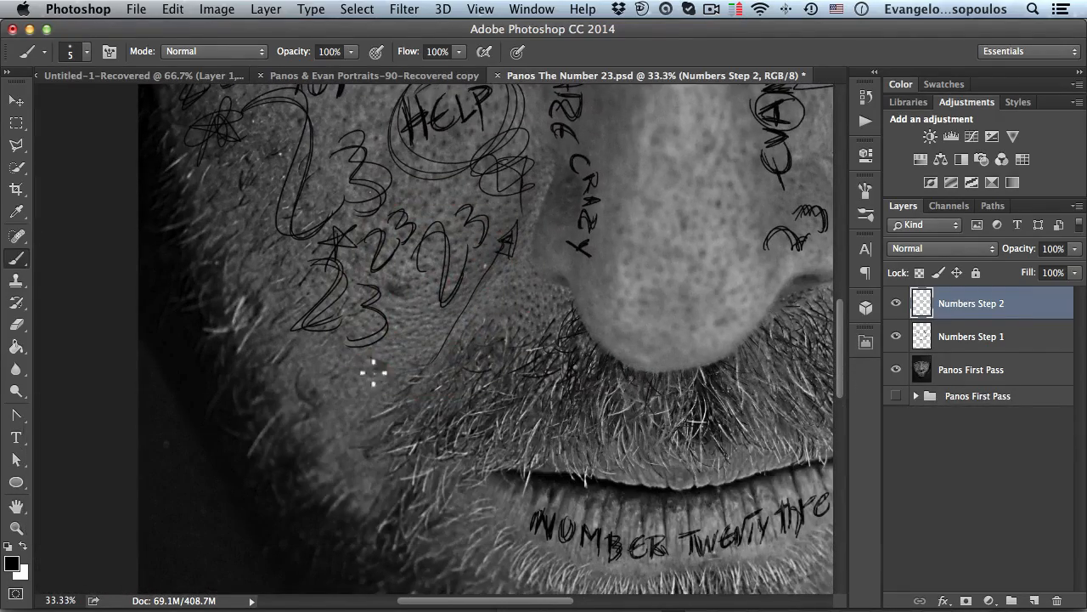
{"action": "left_click_drag", "start_coordinate": [382, 370], "coordinate": [354, 405]}
{"action": "key", "text": "space"}
{"action": "left_click_drag", "start_coordinate": [562, 322], "coordinate": [266, 381]}
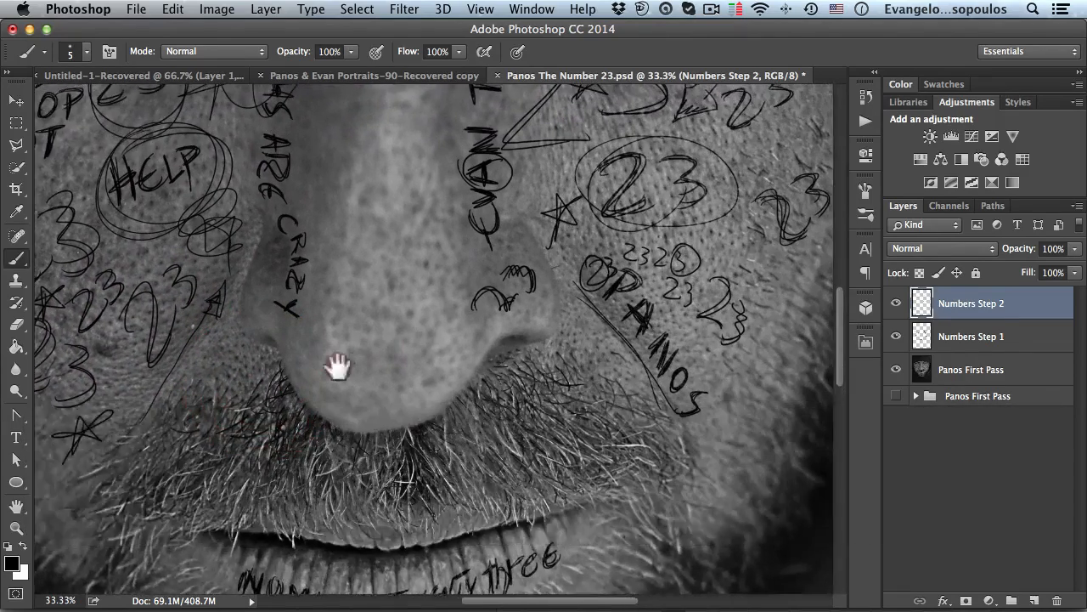
{"action": "left_click_drag", "start_coordinate": [365, 355], "coordinate": [345, 360]}
{"action": "left_click_drag", "start_coordinate": [542, 287], "coordinate": [449, 442]}
{"action": "mouse_move", "coordinate": [493, 271]}
{"action": "left_mouse_down"}
{"action": "mouse_move", "coordinate": [492, 326]}
{"action": "mouse_move", "coordinate": [497, 310]}
{"action": "left_mouse_up"}
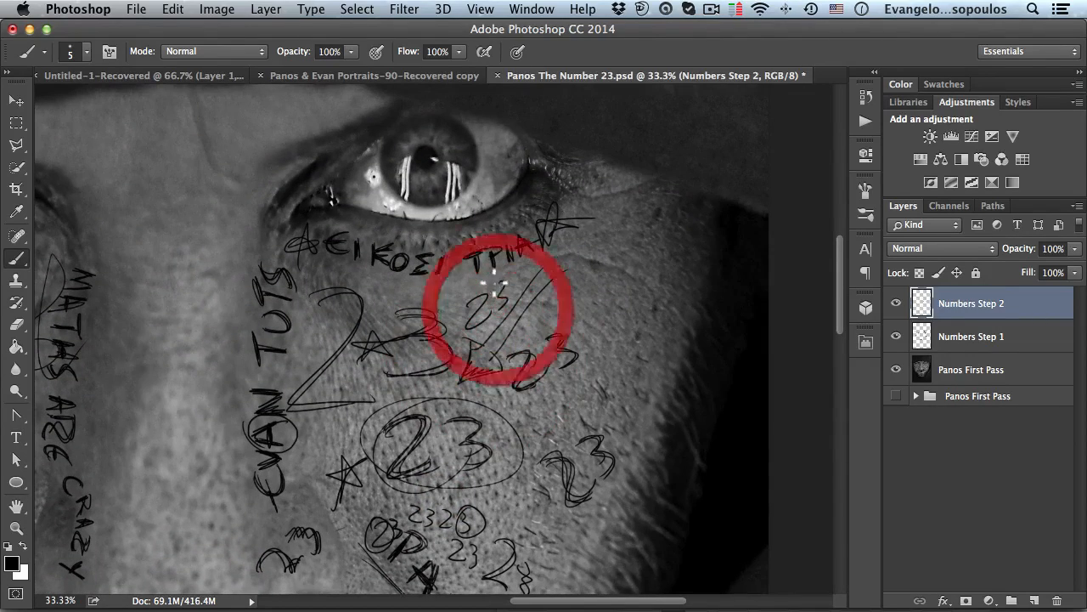
- Draw a large 23 and a star on the forehead between the eyes
{"action": "key", "text": "space"}
{"action": "left_click_drag", "start_coordinate": [136, 209], "coordinate": [375, 405]}
{"action": "mouse_move", "coordinate": [295, 261]}
{"action": "left_mouse_down"}
{"action": "mouse_move", "coordinate": [304, 240]}
{"action": "mouse_move", "coordinate": [407, 337]}
{"action": "left_mouse_up"}
{"action": "left_click_drag", "start_coordinate": [394, 287], "coordinate": [404, 347]}
{"action": "left_click_drag", "start_coordinate": [294, 259], "coordinate": [335, 324]}
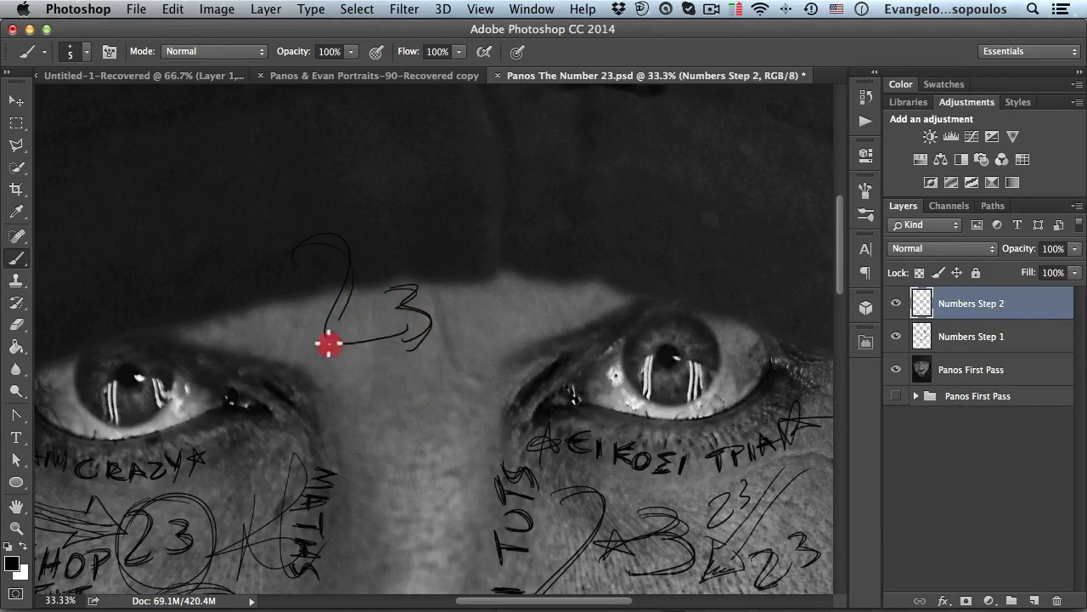
{"action": "left_click_drag", "start_coordinate": [339, 249], "coordinate": [409, 337]}
{"action": "mouse_move", "coordinate": [390, 295]}
{"action": "left_mouse_down"}
{"action": "mouse_move", "coordinate": [417, 317]}
{"action": "mouse_move", "coordinate": [393, 295]}
{"action": "mouse_move", "coordinate": [418, 297]}
{"action": "mouse_move", "coordinate": [412, 339]}
{"action": "left_mouse_up"}
{"action": "mouse_move", "coordinate": [480, 306]}
{"action": "left_mouse_down"}
{"action": "mouse_move", "coordinate": [493, 294]}
{"action": "mouse_move", "coordinate": [479, 303]}
{"action": "left_mouse_up"}
{"action": "mouse_move", "coordinate": [231, 319]}
{"action": "left_mouse_down"}
{"action": "mouse_move", "coordinate": [286, 305]}
{"action": "mouse_move", "coordinate": [338, 307]}
{"action": "left_mouse_up"}
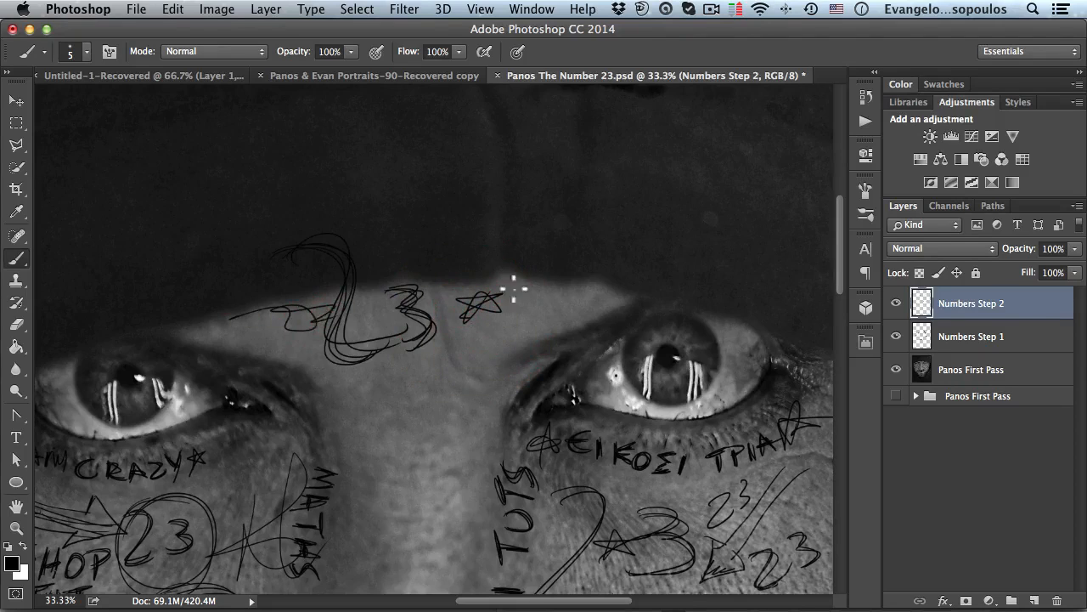
- Draw a curved arrow from the forehead down toward the right cheek
{"action": "key", "text": "space"}
{"action": "left_click_drag", "start_coordinate": [417, 364], "coordinate": [481, 213]}
{"action": "mouse_move", "coordinate": [512, 289]}
{"action": "left_mouse_down"}
{"action": "mouse_move", "coordinate": [506, 259]}
{"action": "mouse_move", "coordinate": [509, 311]}
{"action": "mouse_move", "coordinate": [524, 272]}
{"action": "mouse_move", "coordinate": [503, 272]}
{"action": "mouse_move", "coordinate": [518, 280]}
{"action": "mouse_move", "coordinate": [510, 304]}
{"action": "mouse_move", "coordinate": [550, 191]}
{"action": "mouse_move", "coordinate": [516, 271]}
{"action": "mouse_move", "coordinate": [485, 286]}
{"action": "mouse_move", "coordinate": [423, 270]}
{"action": "mouse_move", "coordinate": [459, 274]}
{"action": "mouse_move", "coordinate": [463, 289]}
{"action": "mouse_move", "coordinate": [419, 207]}
{"action": "left_mouse_up"}
{"action": "key", "text": "space"}
{"action": "left_click", "coordinate": [461, 280], "text": "alt"}
{"action": "left_click", "coordinate": [463, 282], "text": "alt"}
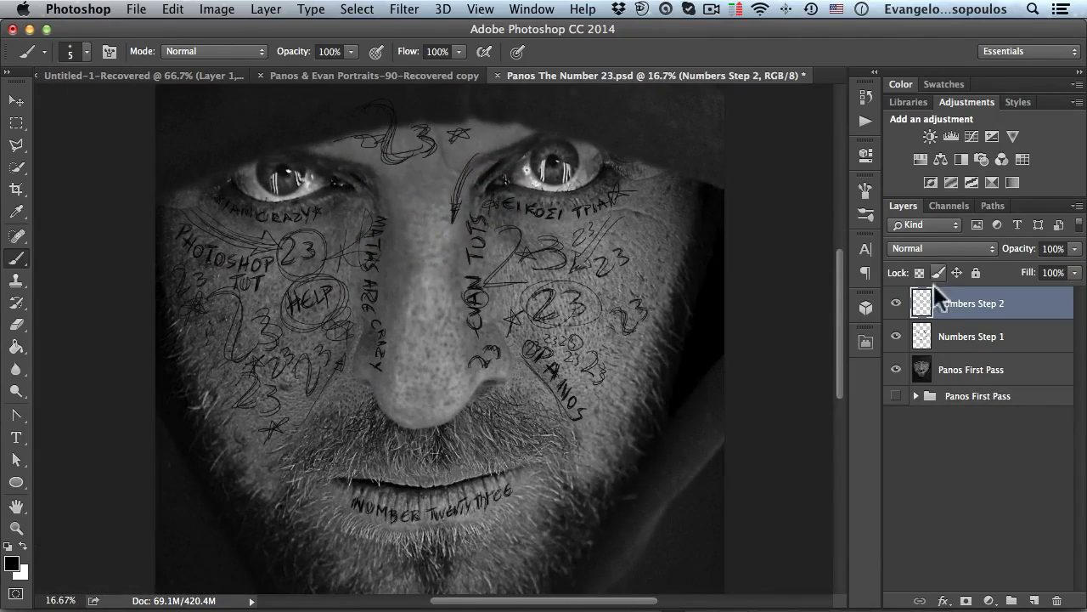
- Create a new layer above Numbers Step 2 and name it Numbers Step 3
{"action": "left_click", "coordinate": [1032, 598]}
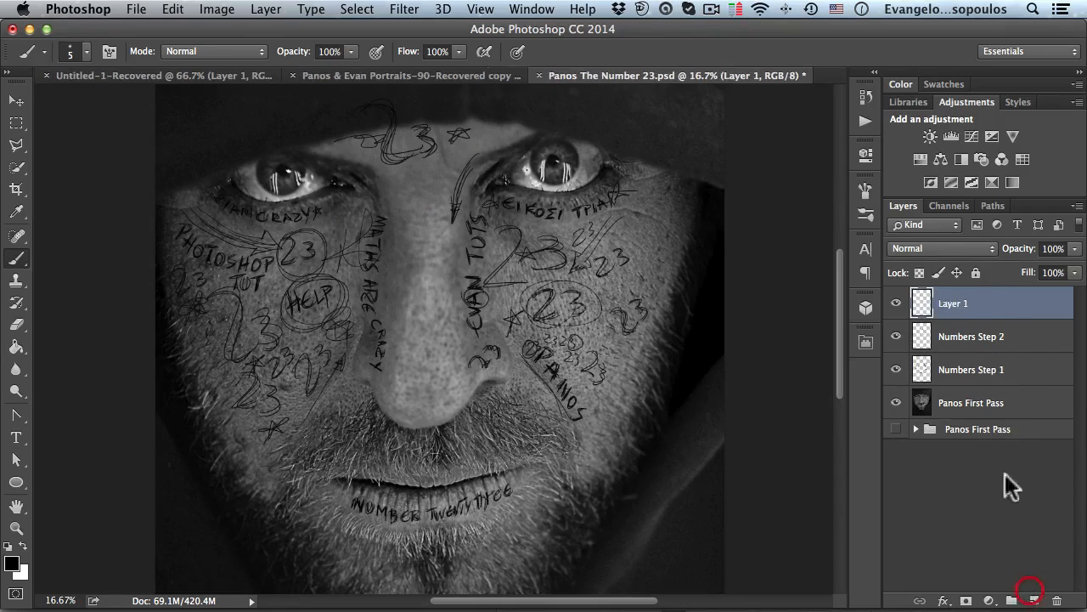
{"action": "type", "text": "Numbers Step 1"}
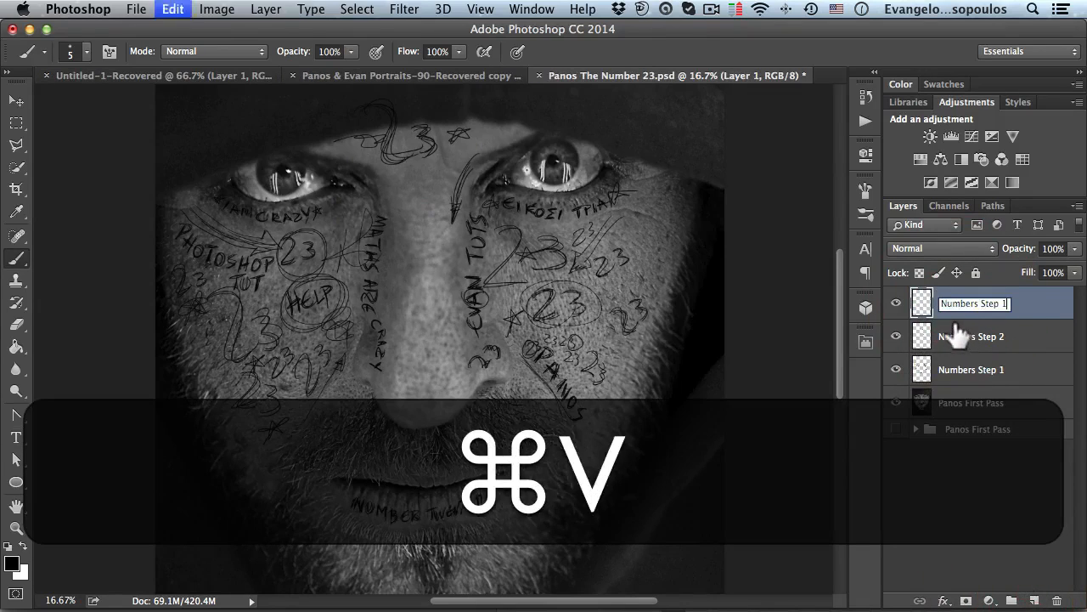
{"action": "key", "text": "BackSpace"}
{"action": "type", "text": "3"}
{"action": "key", "text": "Return"}
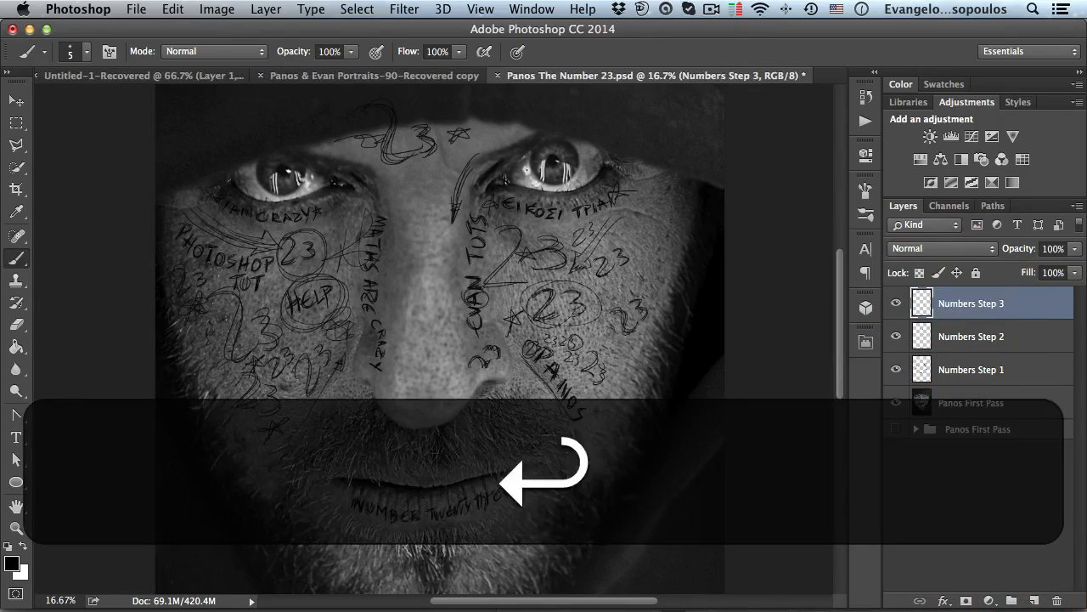
- Draw a long downward arrow along the bridge of the nose
{"action": "key", "text": "space"}
{"action": "left_click_drag", "start_coordinate": [436, 303], "coordinate": [437, 334]}
{"action": "left_click", "coordinate": [438, 252], "text": "super"}
{"action": "left_click_drag", "start_coordinate": [390, 210], "coordinate": [396, 344]}
{"action": "left_click_drag", "start_coordinate": [427, 165], "coordinate": [422, 357]}
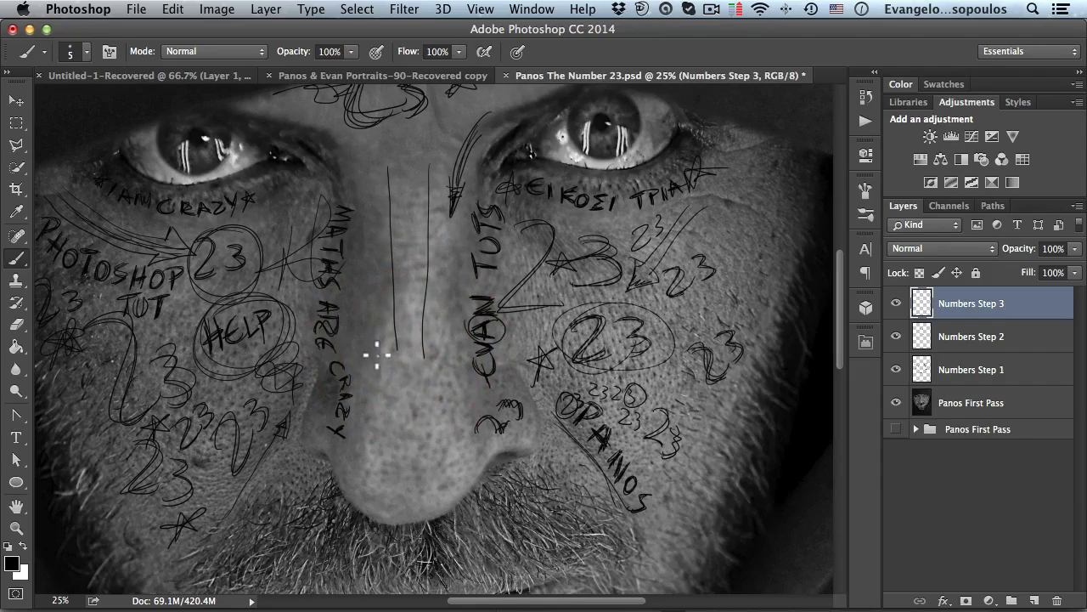
{"action": "mouse_move", "coordinate": [401, 407]}
{"action": "left_mouse_down"}
{"action": "mouse_move", "coordinate": [412, 431]}
{"action": "mouse_move", "coordinate": [448, 354]}
{"action": "mouse_move", "coordinate": [371, 356]}
{"action": "mouse_move", "coordinate": [403, 352]}
{"action": "left_mouse_up"}
{"action": "left_click_drag", "start_coordinate": [413, 186], "coordinate": [410, 349]}
{"action": "left_click_drag", "start_coordinate": [400, 168], "coordinate": [403, 348]}
{"action": "mouse_move", "coordinate": [422, 205]}
{"action": "left_mouse_down"}
{"action": "mouse_move", "coordinate": [422, 366]}
{"action": "mouse_move", "coordinate": [386, 377]}
{"action": "mouse_move", "coordinate": [370, 352]}
{"action": "mouse_move", "coordinate": [392, 396]}
{"action": "left_mouse_up"}
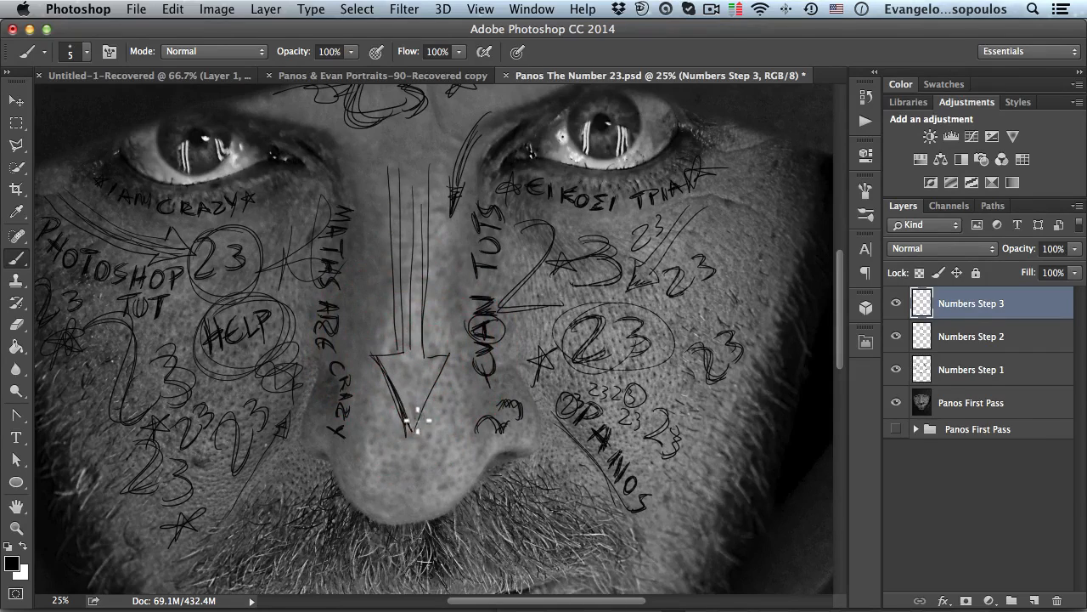
{"action": "left_click_drag", "start_coordinate": [425, 357], "coordinate": [435, 351]}
{"action": "mouse_move", "coordinate": [417, 229]}
{"action": "left_mouse_down"}
{"action": "mouse_move", "coordinate": [424, 180]}
{"action": "mouse_move", "coordinate": [418, 325]}
{"action": "left_mouse_up"}
{"action": "left_click_drag", "start_coordinate": [392, 211], "coordinate": [395, 290]}
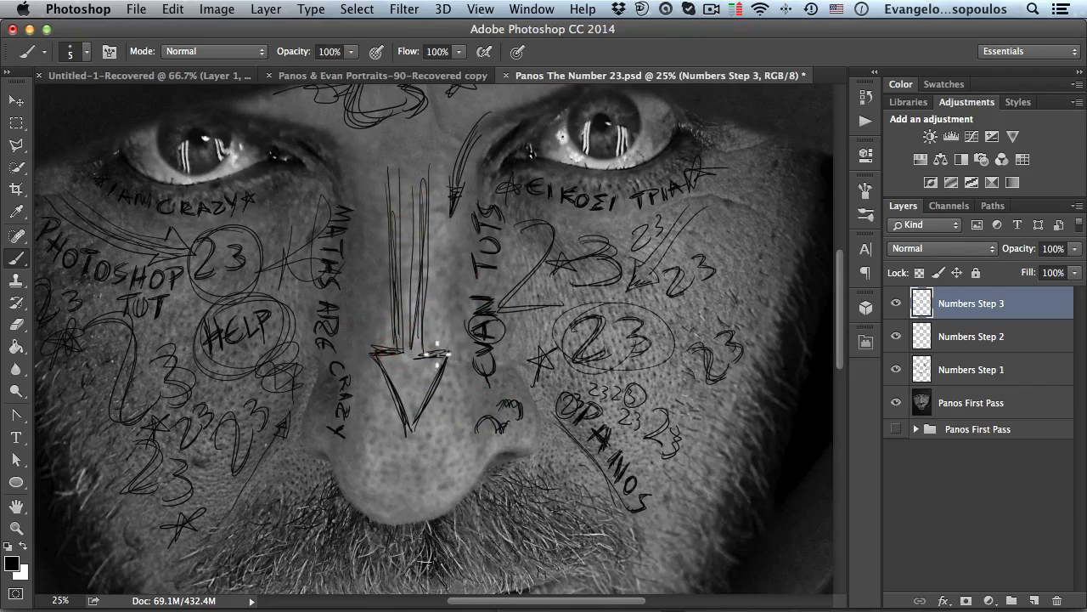
- Draw a circled 23 on the tip of the nose below the arrow
{"action": "key", "text": "space"}
{"action": "mouse_move", "coordinate": [417, 374]}
{"action": "left_mouse_down"}
{"action": "mouse_move", "coordinate": [407, 412]}
{"action": "mouse_move", "coordinate": [390, 365]}
{"action": "mouse_move", "coordinate": [410, 388]}
{"action": "mouse_move", "coordinate": [426, 242]}
{"action": "left_mouse_up"}
{"action": "key", "text": "space"}
{"action": "left_click", "coordinate": [427, 292], "text": "super"}
{"action": "mouse_move", "coordinate": [346, 272]}
{"action": "left_mouse_down"}
{"action": "mouse_move", "coordinate": [381, 290]}
{"action": "mouse_move", "coordinate": [351, 262]}
{"action": "mouse_move", "coordinate": [408, 328]}
{"action": "mouse_move", "coordinate": [417, 319]}
{"action": "left_mouse_up"}
{"action": "mouse_move", "coordinate": [435, 269]}
{"action": "left_mouse_down"}
{"action": "mouse_move", "coordinate": [470, 283]}
{"action": "mouse_move", "coordinate": [436, 338]}
{"action": "left_mouse_up"}
{"action": "mouse_move", "coordinate": [328, 333]}
{"action": "left_mouse_down"}
{"action": "mouse_move", "coordinate": [509, 252]}
{"action": "mouse_move", "coordinate": [327, 308]}
{"action": "left_mouse_up"}
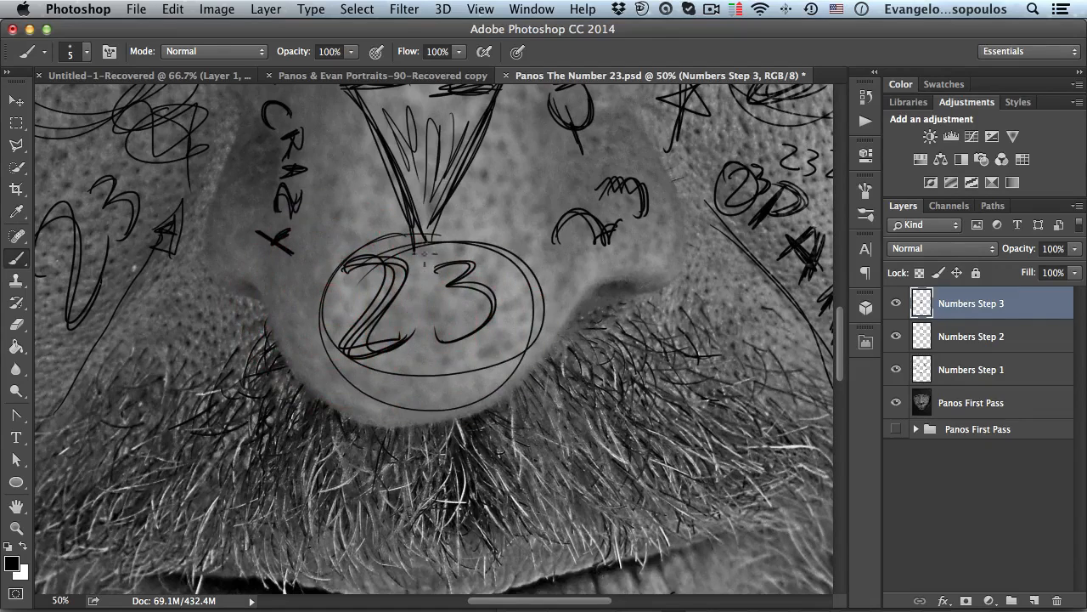
- Write small 23s on the forehead and between the eyes beside the nose arrow
{"action": "left_click", "coordinate": [369, 267], "text": "alt"}
{"action": "left_click", "coordinate": [459, 311], "text": "alt"}
{"action": "left_click", "coordinate": [475, 311], "text": "alt"}
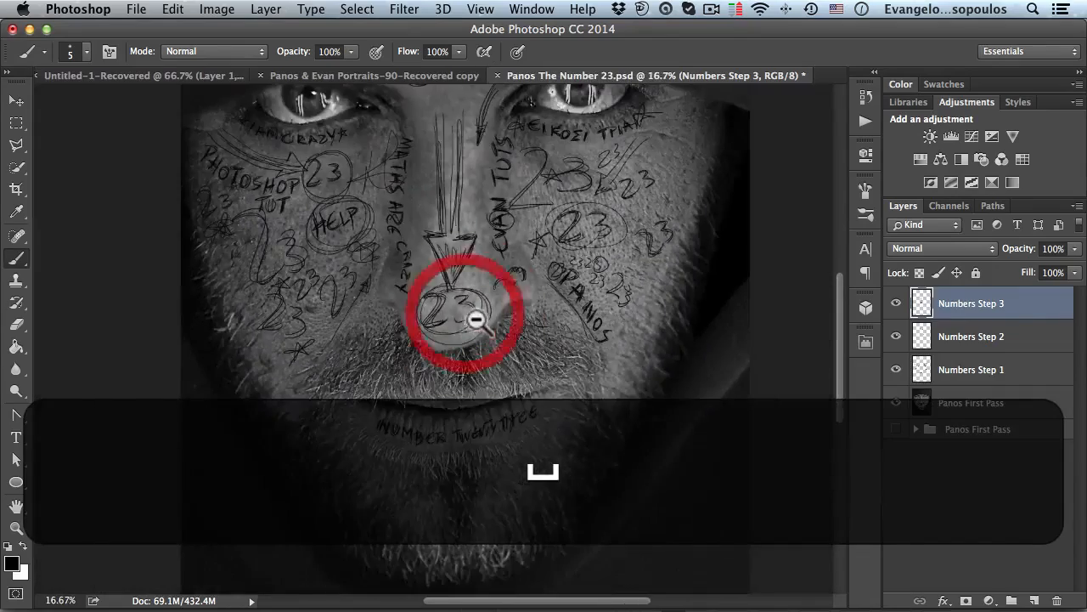
{"action": "left_click", "coordinate": [479, 319], "text": "alt"}
{"action": "left_click_drag", "start_coordinate": [451, 194], "coordinate": [448, 263]}
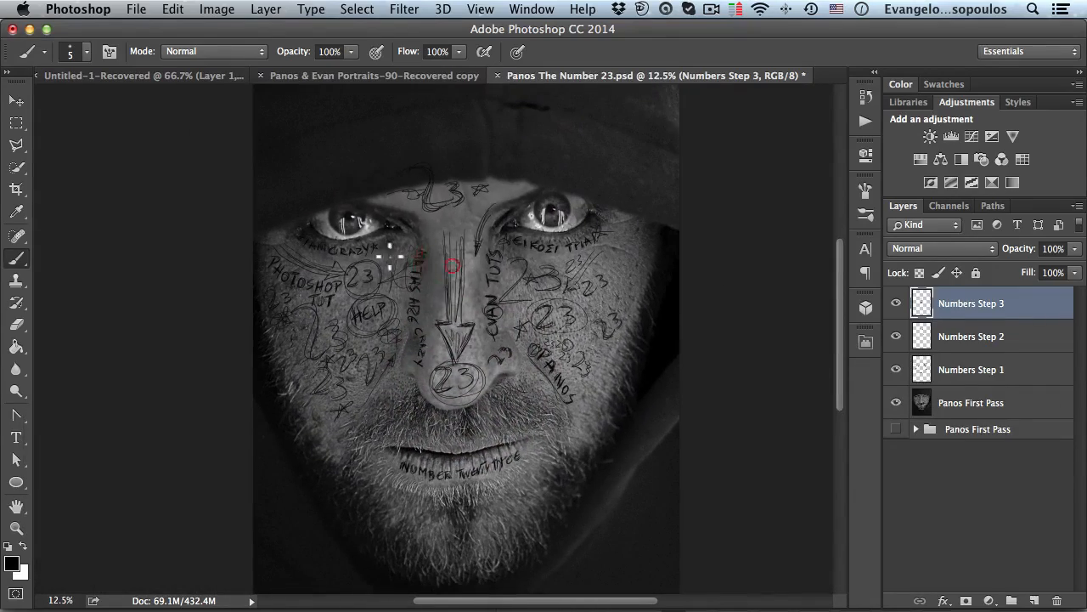
{"action": "left_click", "coordinate": [467, 224], "text": "ctrl"}
{"action": "left_click", "coordinate": [447, 211], "text": "ctrl"}
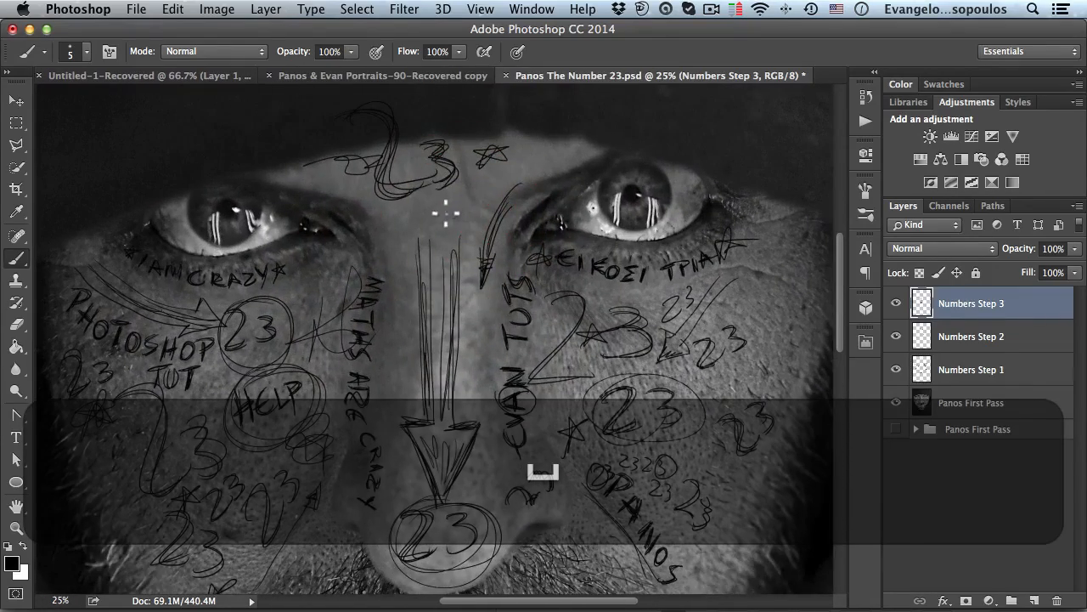
{"action": "left_click", "coordinate": [469, 223]}
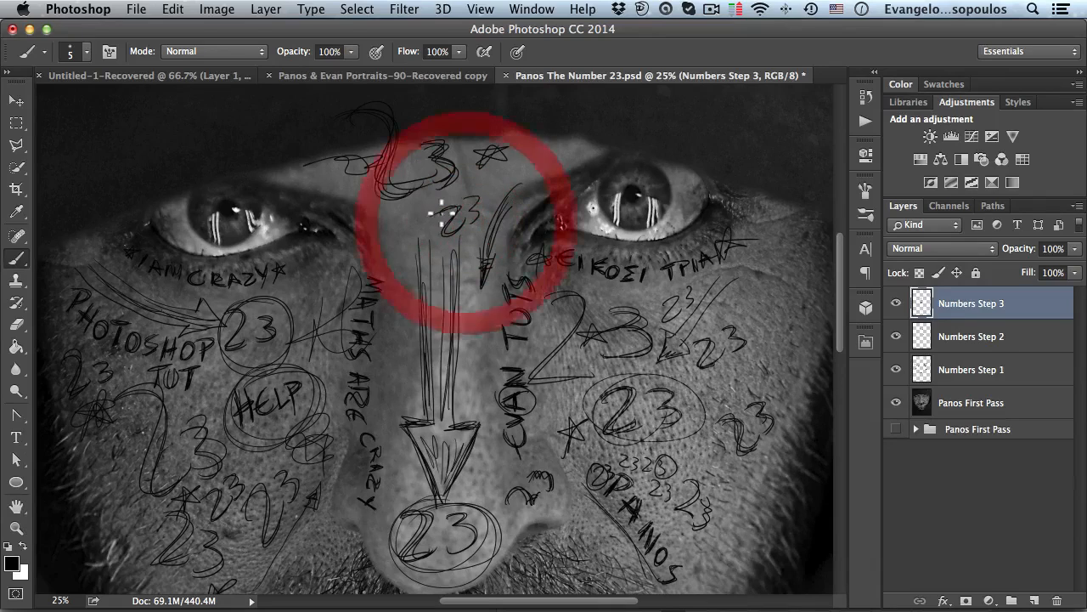
{"action": "left_click_drag", "start_coordinate": [403, 235], "coordinate": [396, 258]}
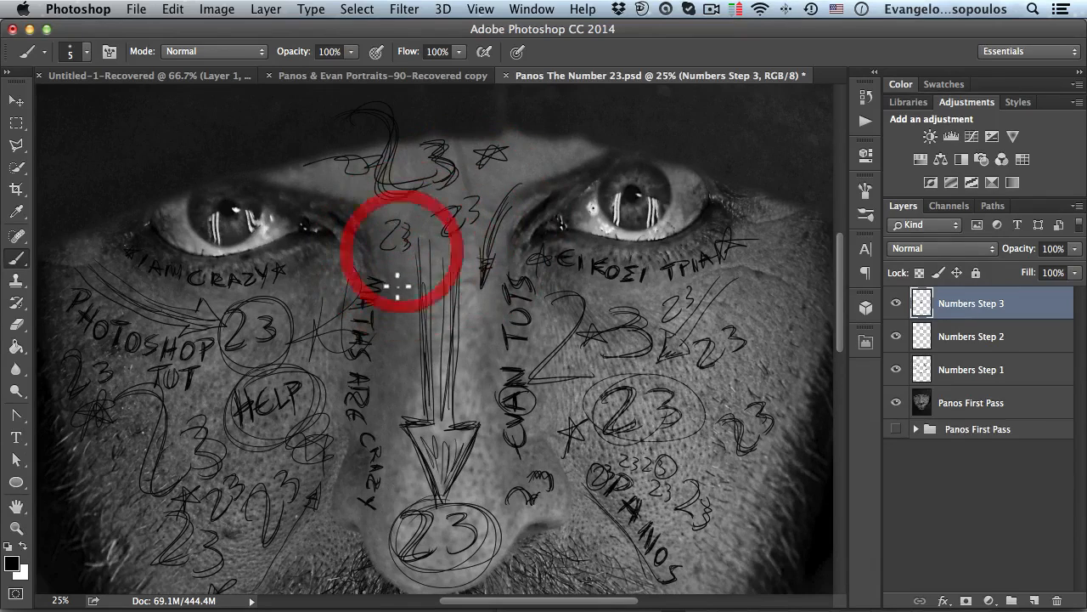
{"action": "left_click", "coordinate": [400, 345]}
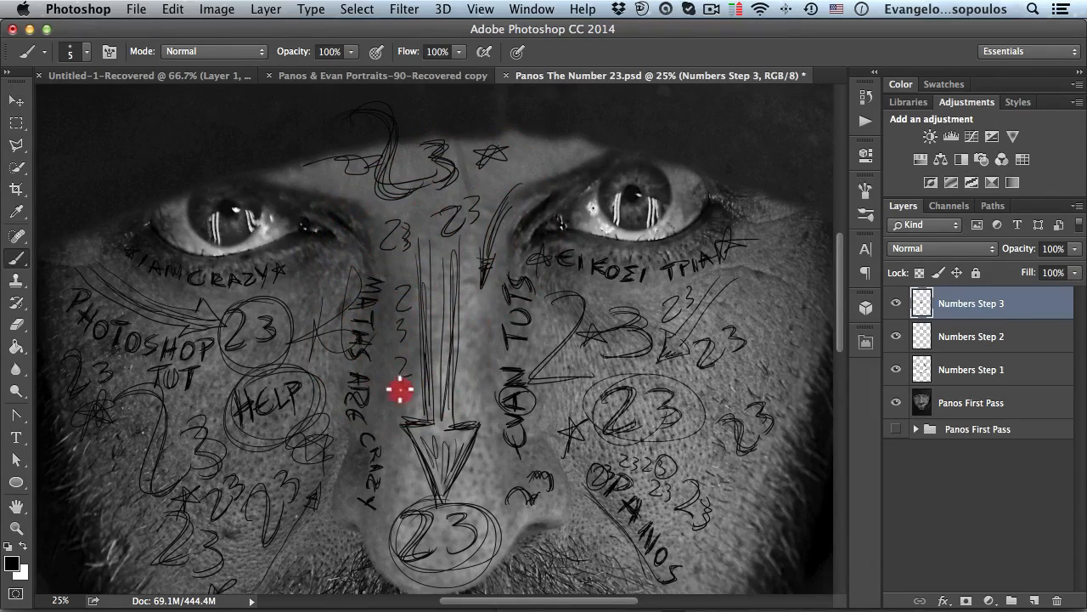
- Set the blend mode of the Numbers Step 3 and Numbers Step 2 layers to Overlay
{"action": "key", "text": "space"}
{"action": "left_click_drag", "start_coordinate": [468, 323], "coordinate": [519, 283]}
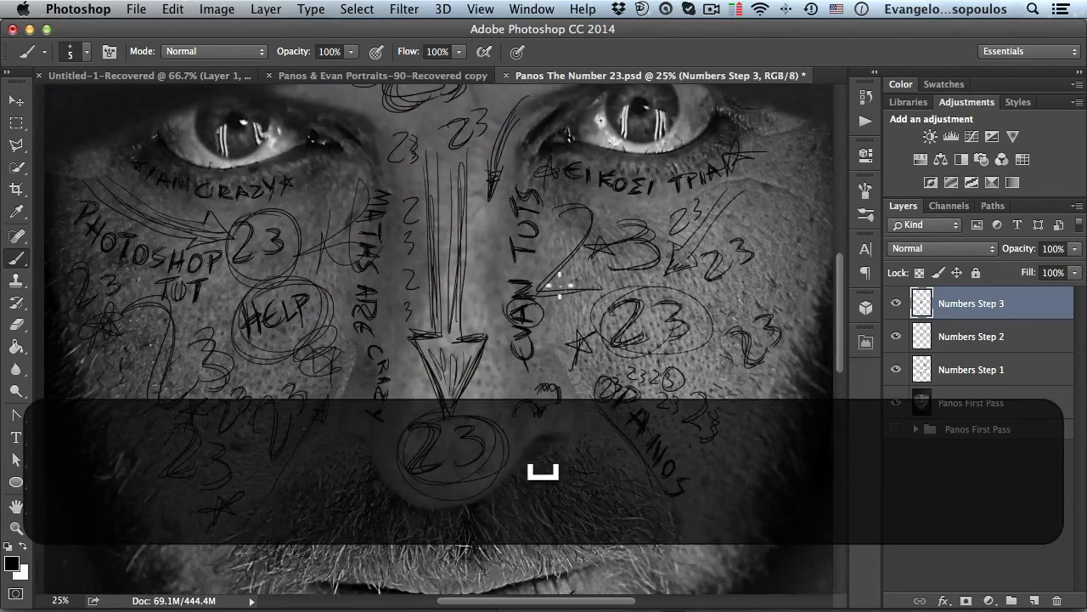
{"action": "left_click", "coordinate": [528, 291], "text": "alt+super"}
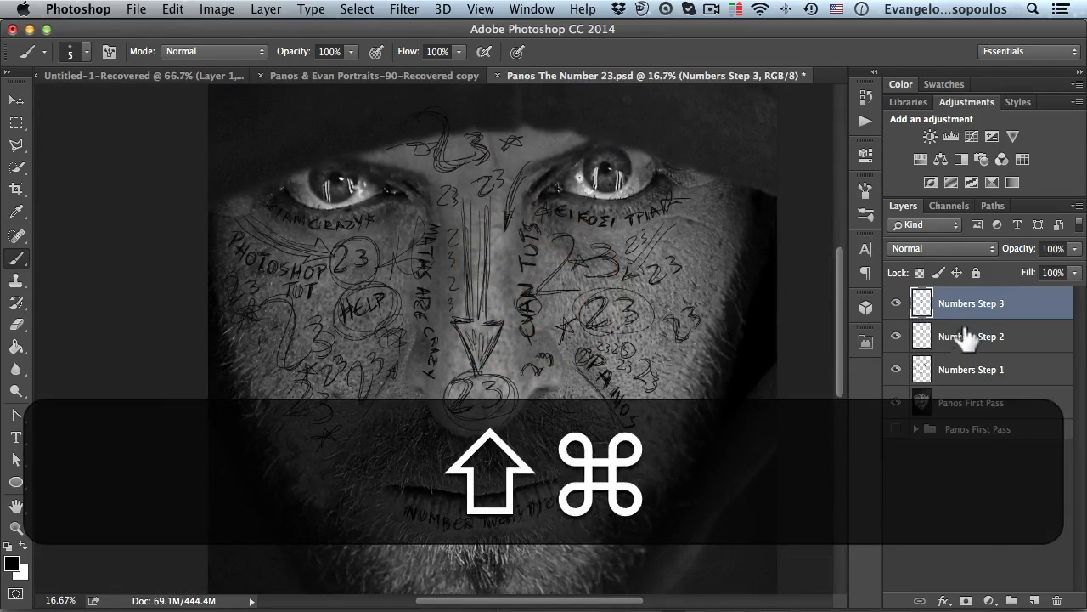
{"action": "left_click", "coordinate": [965, 249]}
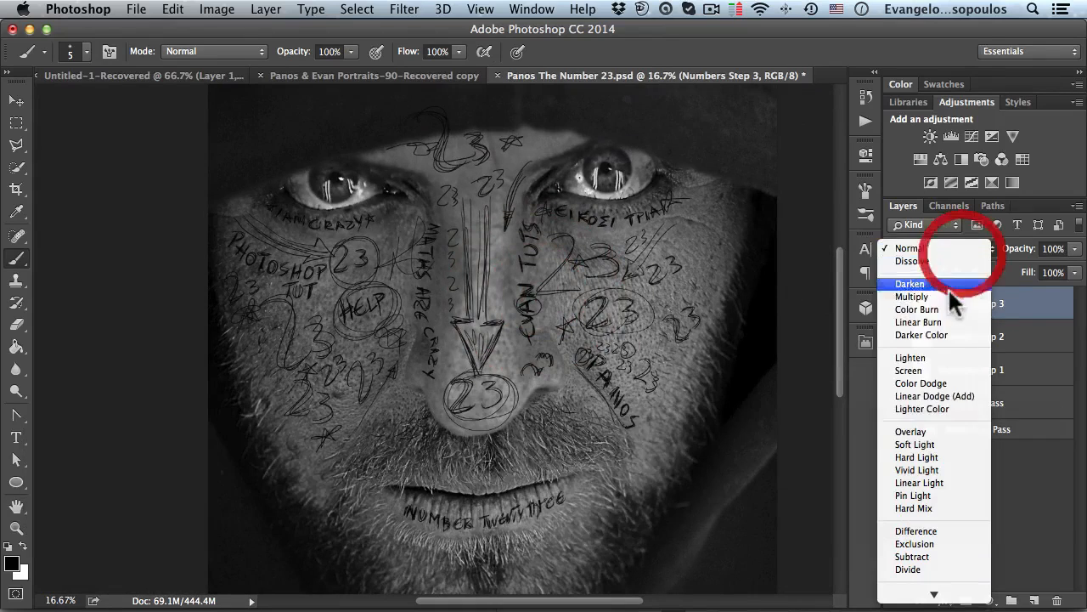
{"action": "left_click", "coordinate": [937, 431]}
{"action": "left_click", "coordinate": [968, 339]}
{"action": "left_click", "coordinate": [919, 248]}
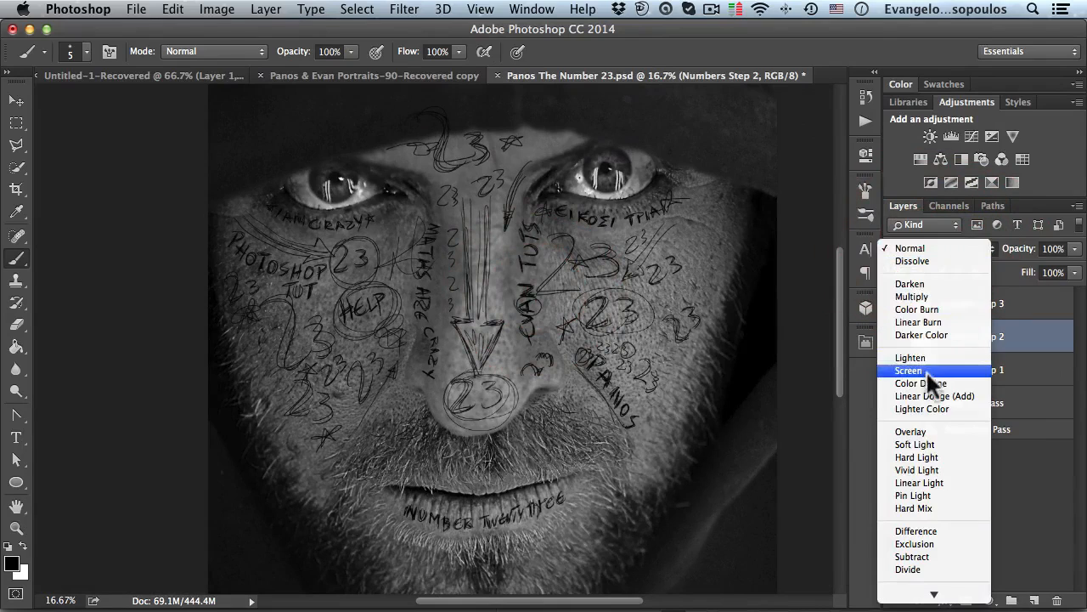
{"action": "left_click", "coordinate": [921, 430]}
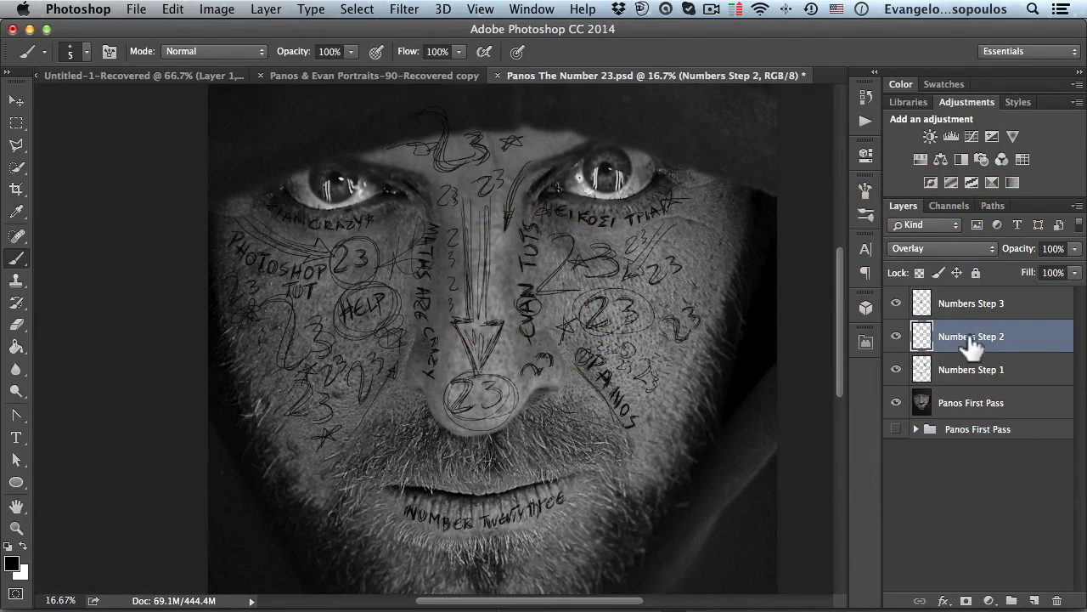
- Group the three Numbers Step layers together, name the group Numbers, and expand it
{"action": "left_click", "coordinate": [968, 371]}
{"action": "left_click", "coordinate": [968, 306], "text": "shift"}
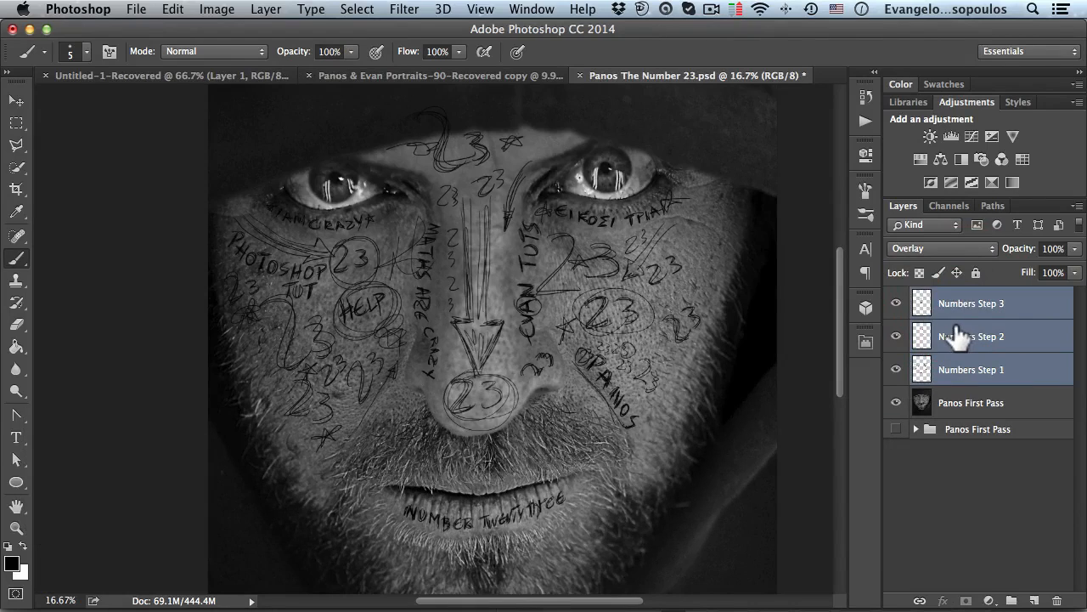
{"action": "key", "text": "super+g"}
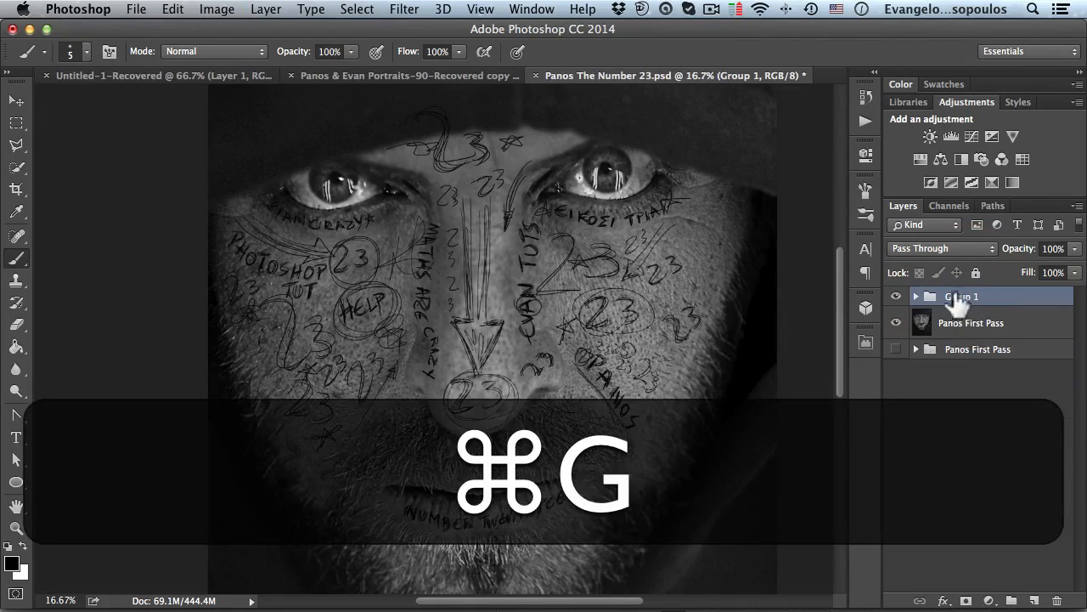
{"action": "double_click", "coordinate": [961, 297]}
{"action": "type", "text": "Numbers Step 1"}
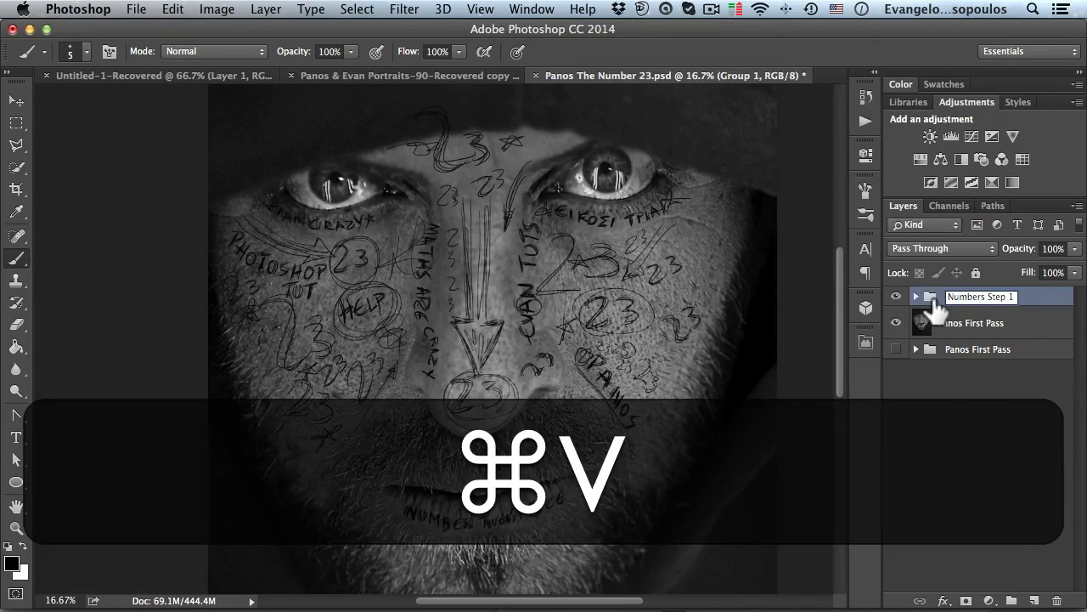
{"action": "key", "text": "BackSpace"}
{"action": "key", "text": "BackSpace"}
{"action": "key", "text": "BackSpace"}
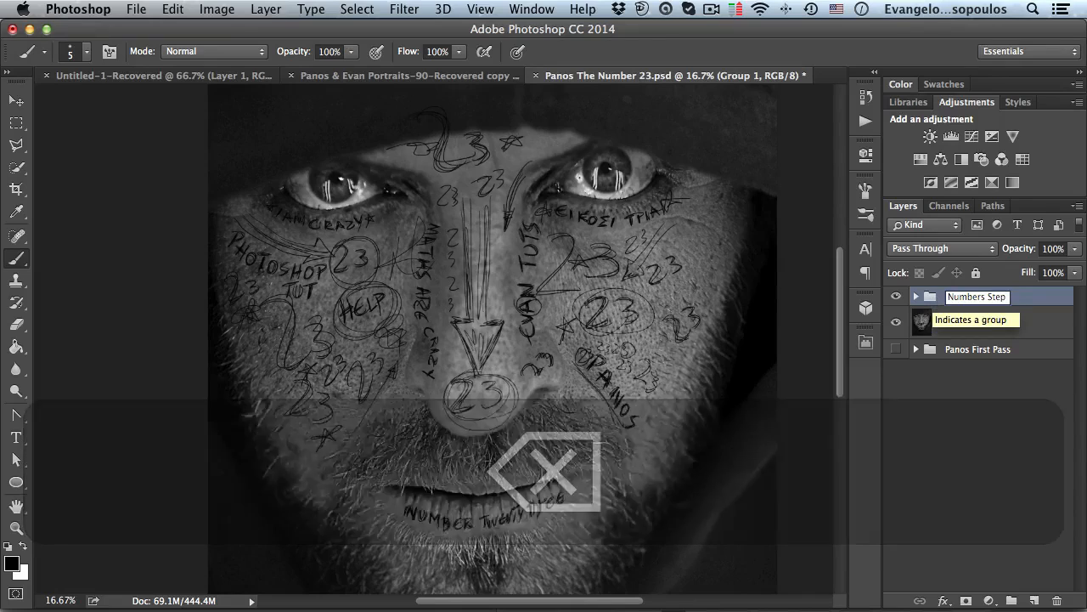
{"action": "key", "text": "Return"}
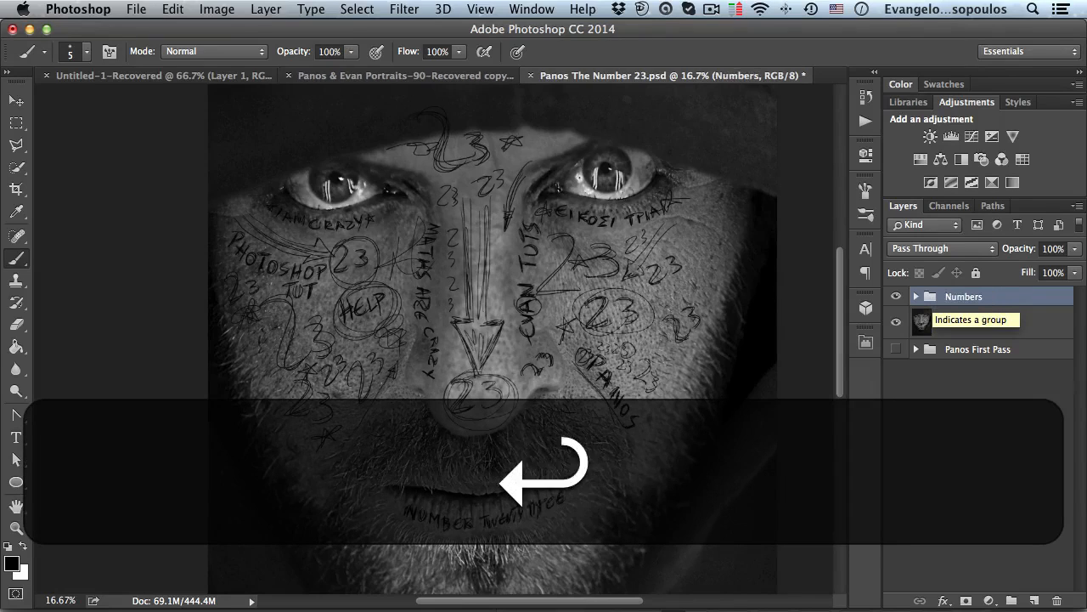
{"action": "left_click", "coordinate": [916, 296]}
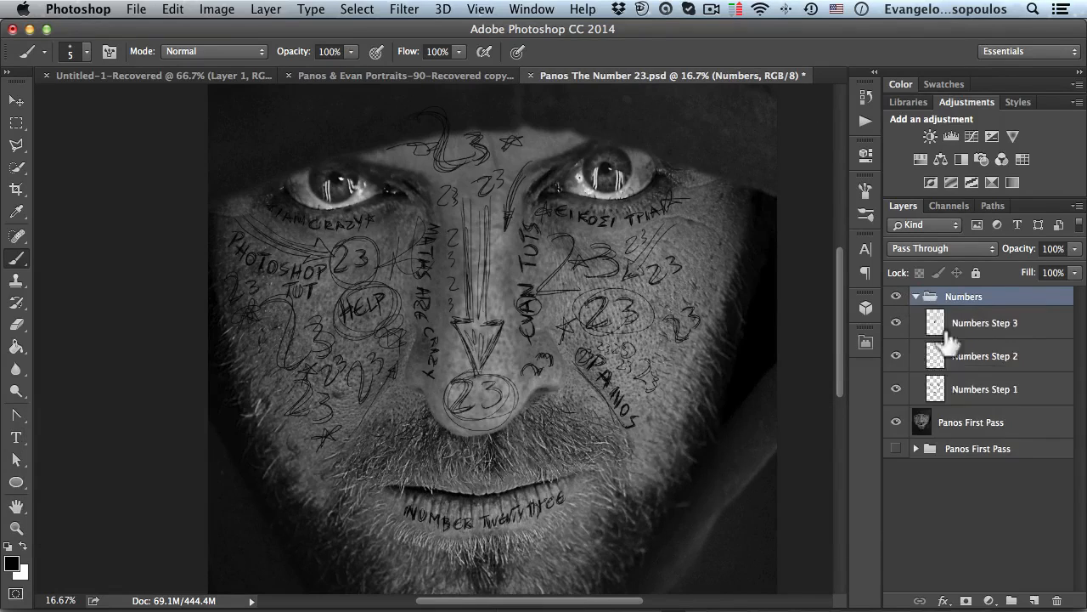
- Convert the Numbers Step 1 layer for Smart Filters
{"action": "left_click", "coordinate": [983, 390]}
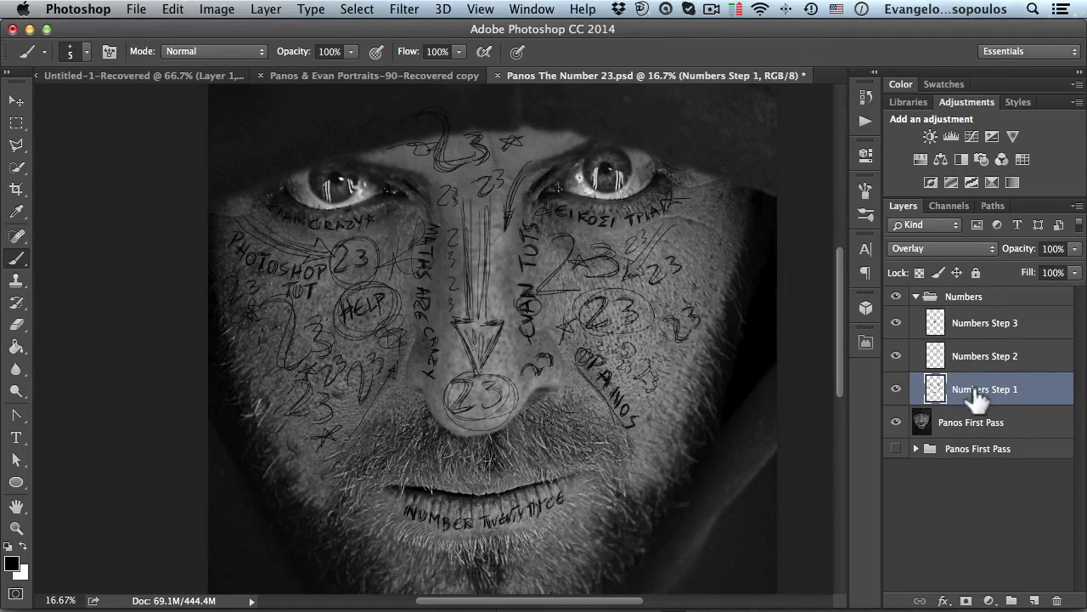
{"action": "left_click_drag", "start_coordinate": [977, 391], "coordinate": [977, 407]}
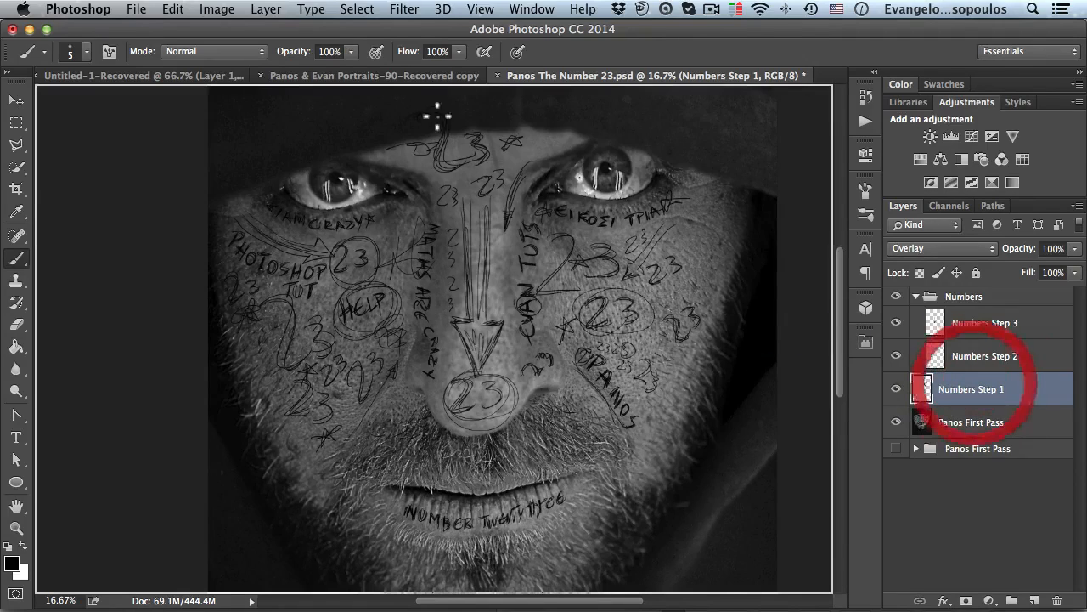
{"action": "left_click", "coordinate": [405, 10]}
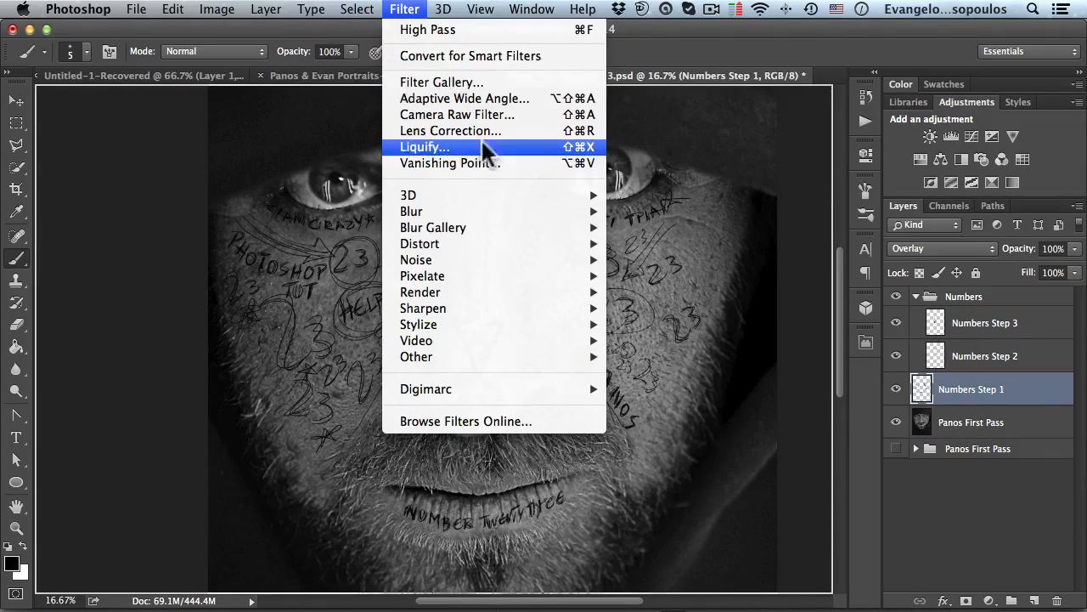
{"action": "left_click", "coordinate": [476, 55]}
{"action": "left_click", "coordinate": [685, 273]}
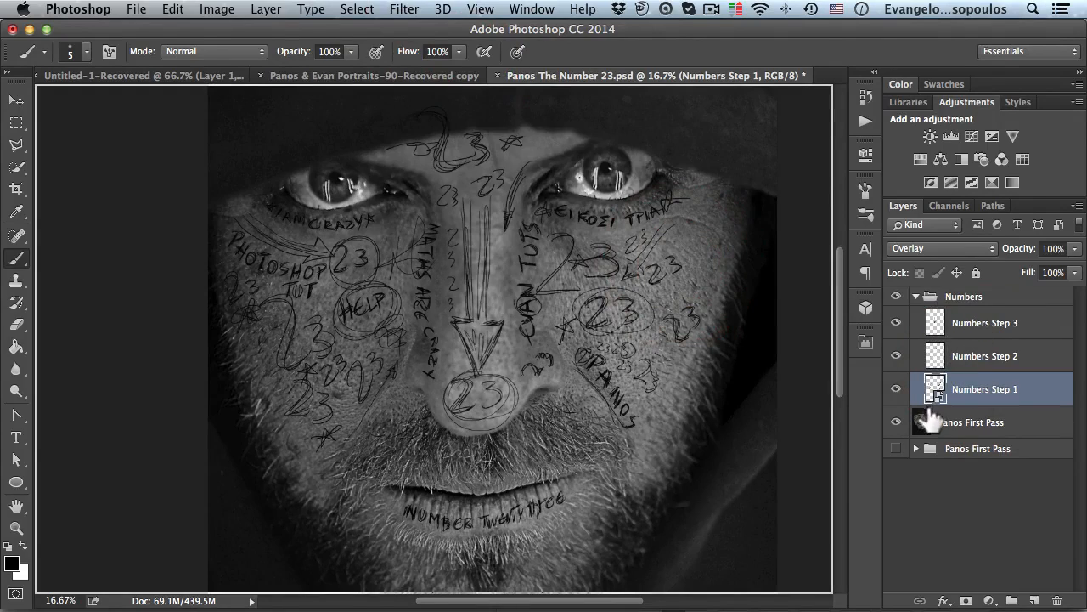
- Convert the Numbers Step 2 and Numbers Step 3 layers for Smart Filters
{"action": "left_click", "coordinate": [975, 361]}
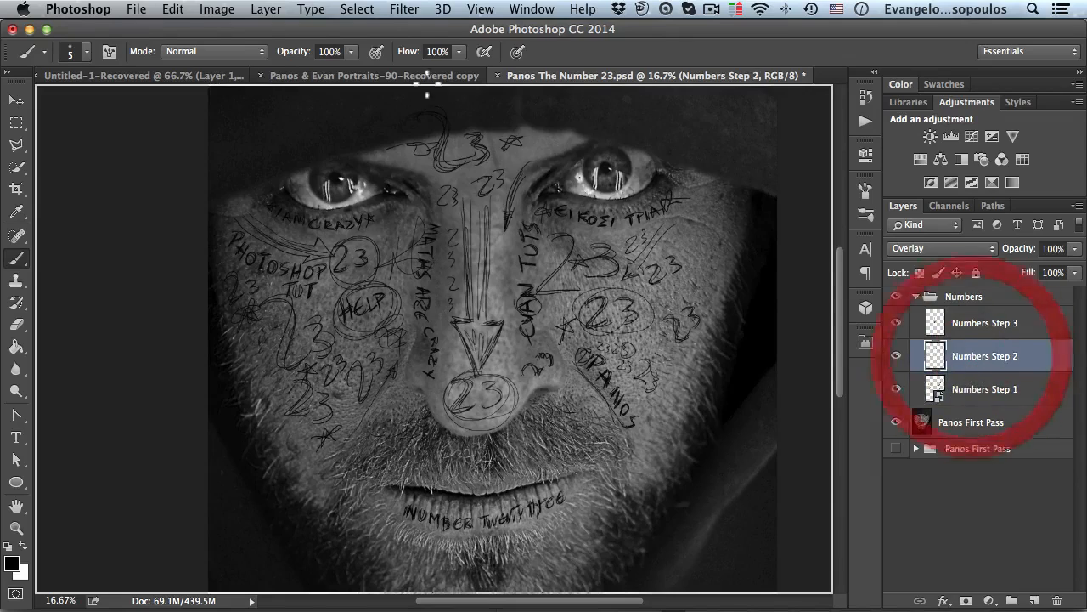
{"action": "left_click", "coordinate": [404, 9]}
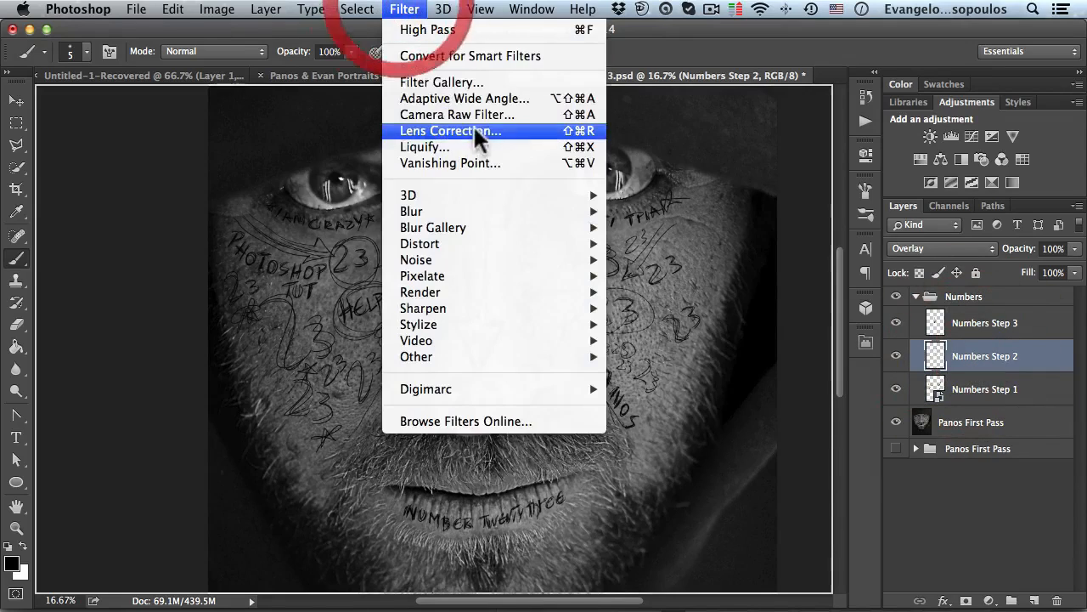
{"action": "left_click", "coordinate": [468, 55]}
{"action": "left_click", "coordinate": [667, 268]}
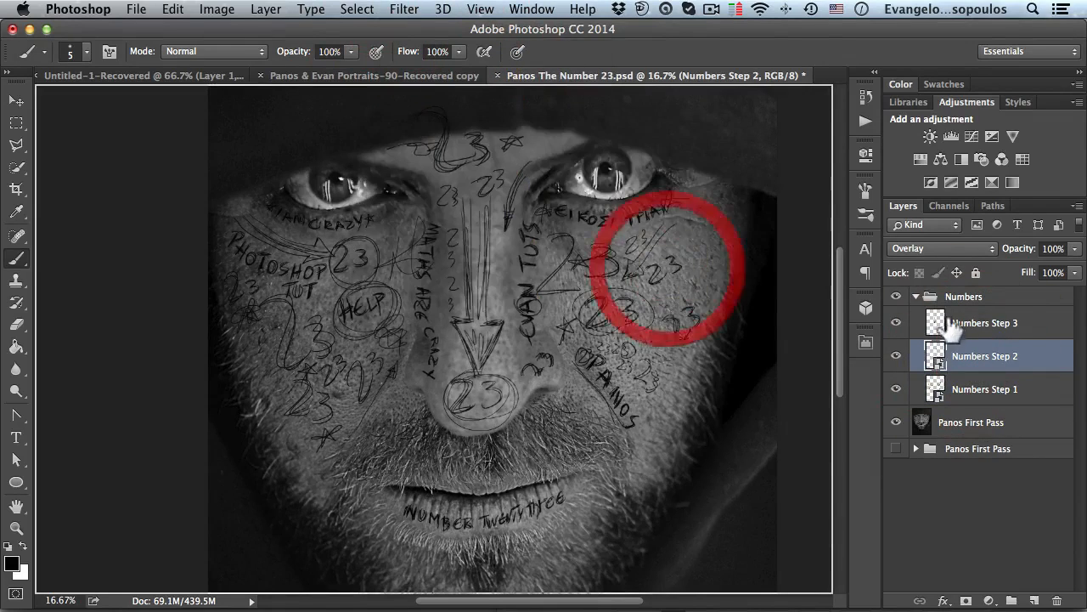
{"action": "left_click", "coordinate": [969, 322]}
{"action": "left_click", "coordinate": [405, 8]}
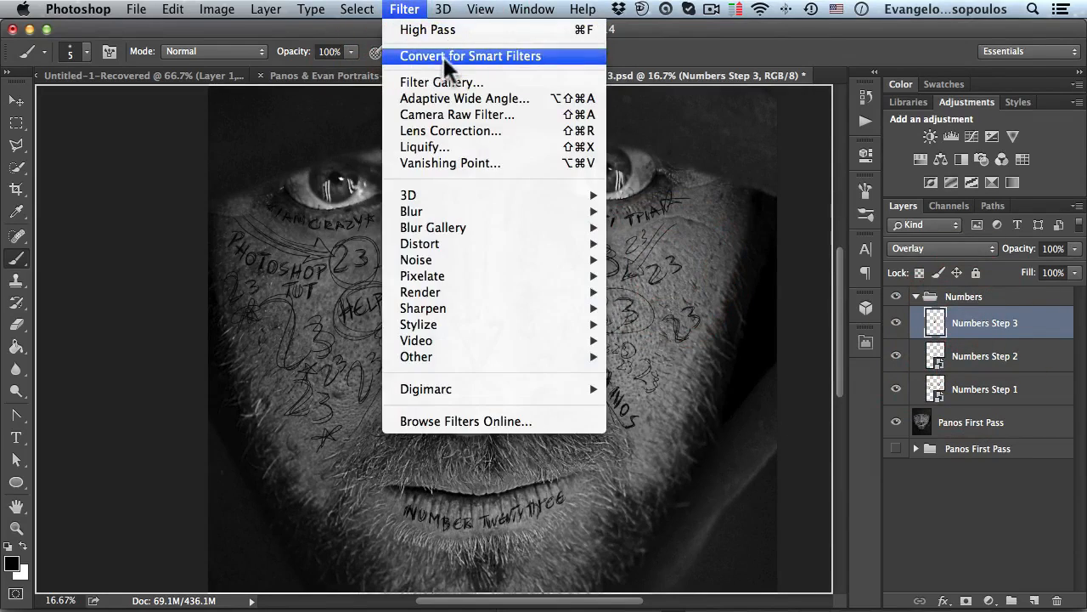
{"action": "left_click", "coordinate": [445, 54]}
{"action": "left_click", "coordinate": [697, 264]}
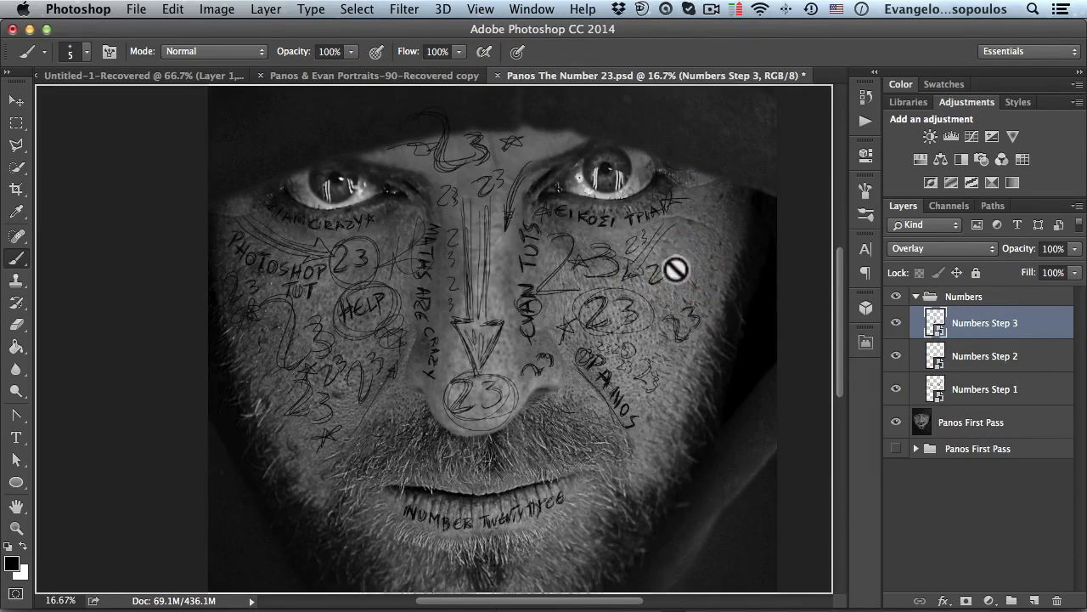
- Select Numbers Step 1 and hide the Numbers Step 3 and Numbers Step 2 layers
{"action": "left_click", "coordinate": [965, 393]}
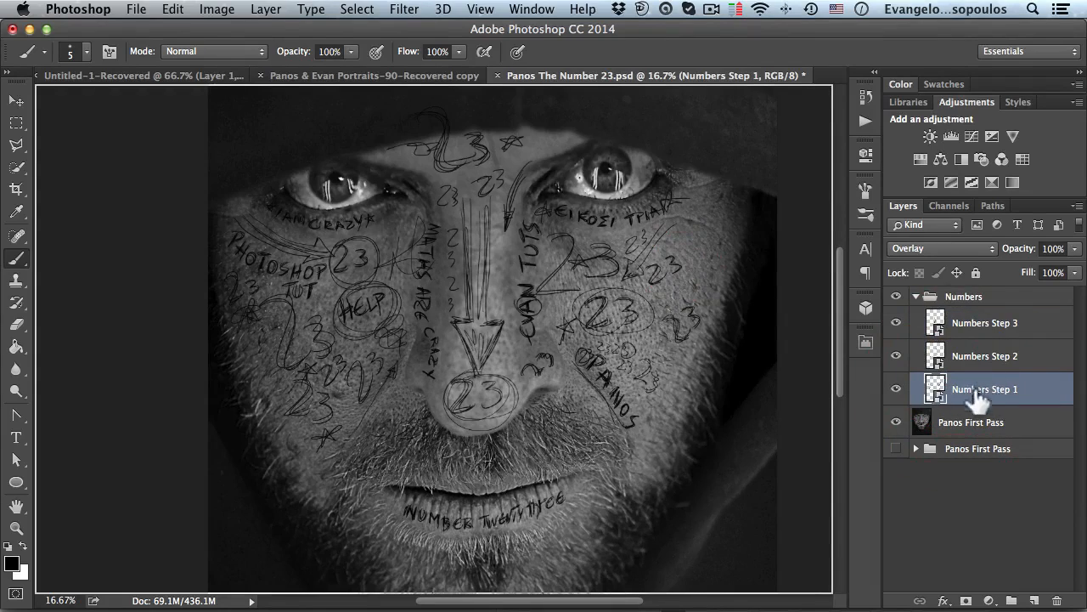
{"action": "left_click", "coordinate": [895, 322]}
{"action": "left_click", "coordinate": [895, 356]}
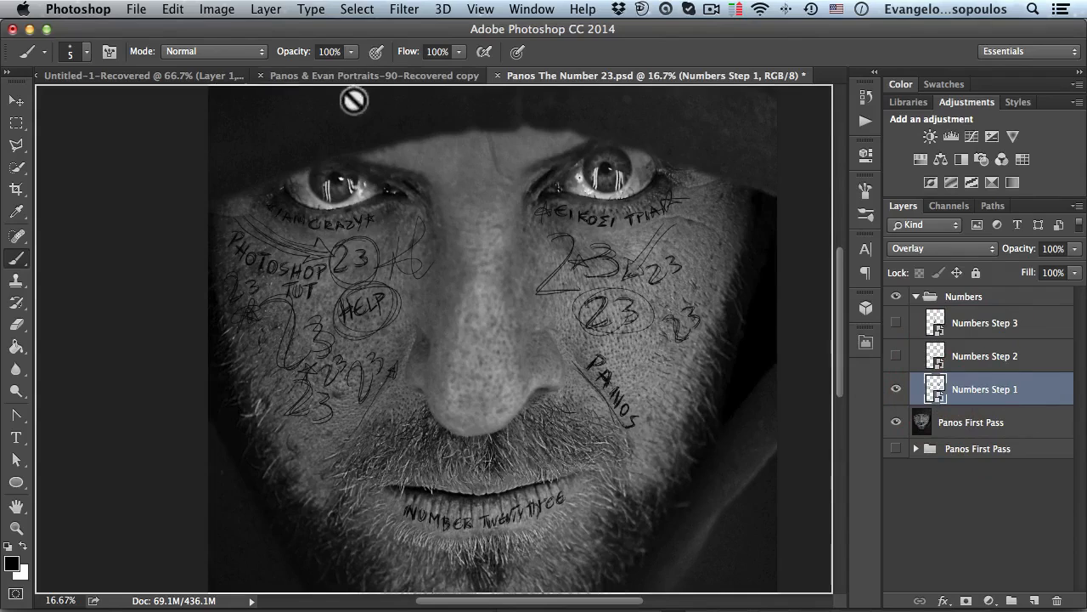
- Apply a Gaussian Blur with a 3.0 pixel radius to Numbers Step 1, then switch to the Brush tool
{"action": "left_click", "coordinate": [405, 8]}
{"action": "mouse_move", "coordinate": [487, 211]}
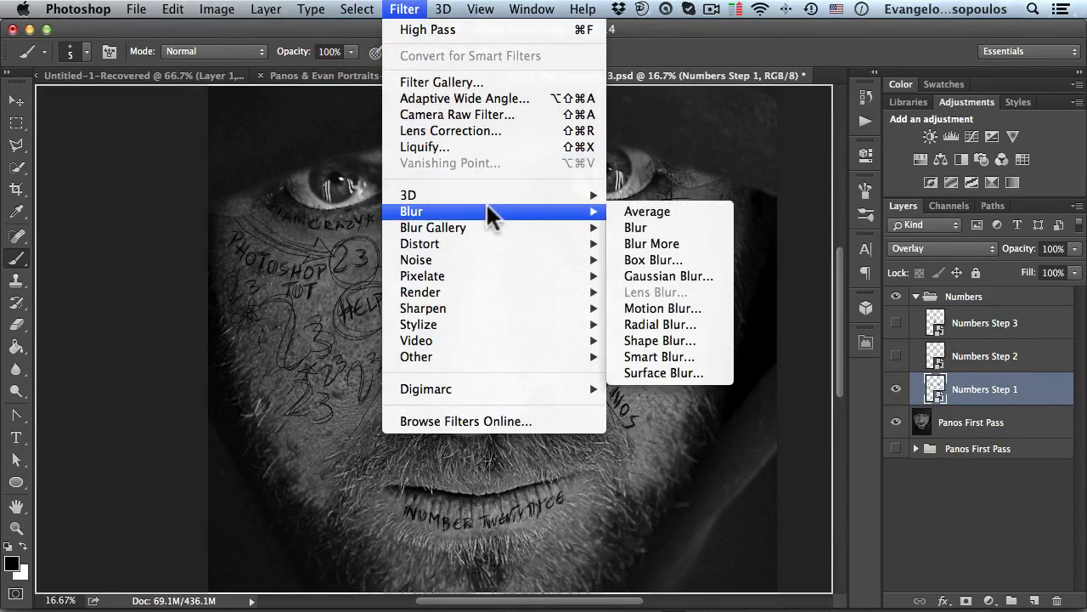
{"action": "left_click", "coordinate": [680, 273]}
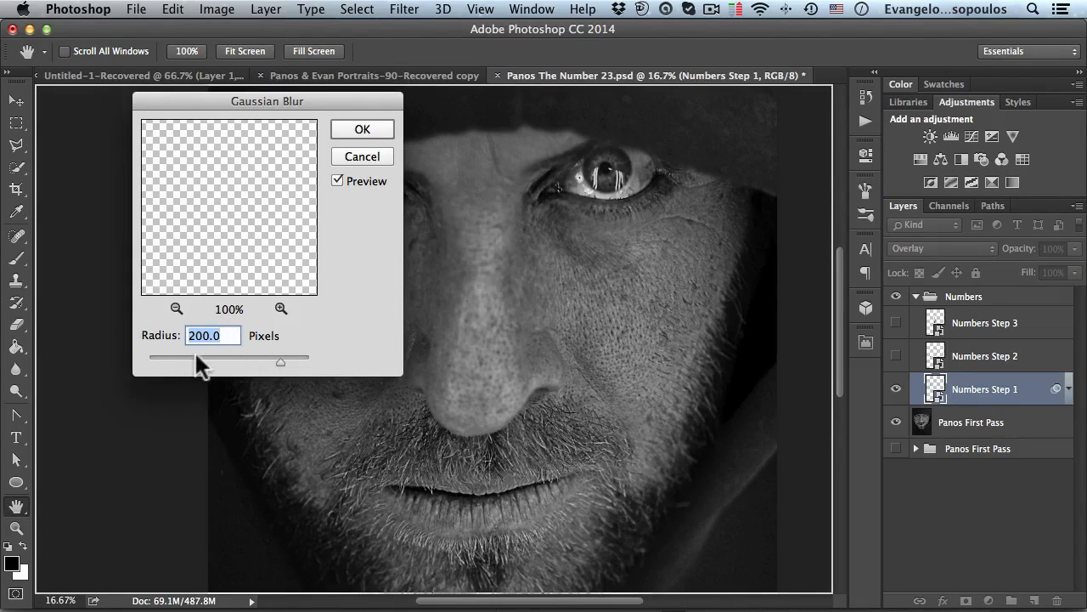
{"action": "left_click_drag", "start_coordinate": [179, 355], "coordinate": [175, 356]}
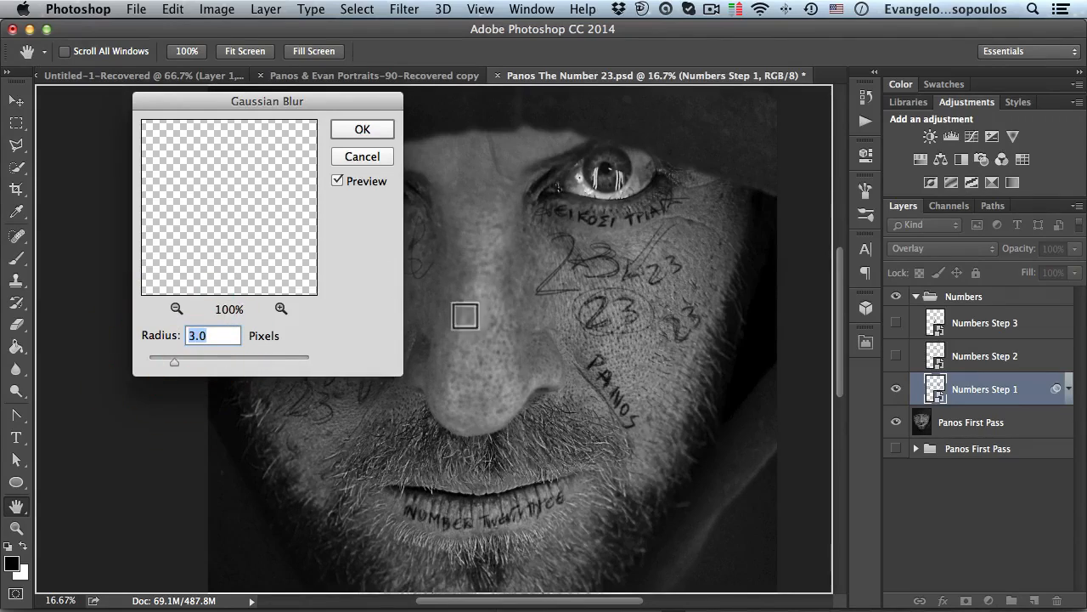
{"action": "left_click", "coordinate": [568, 302], "text": "super"}
{"action": "left_click", "coordinate": [569, 300], "text": "super"}
{"action": "left_click", "coordinate": [568, 297], "text": "super"}
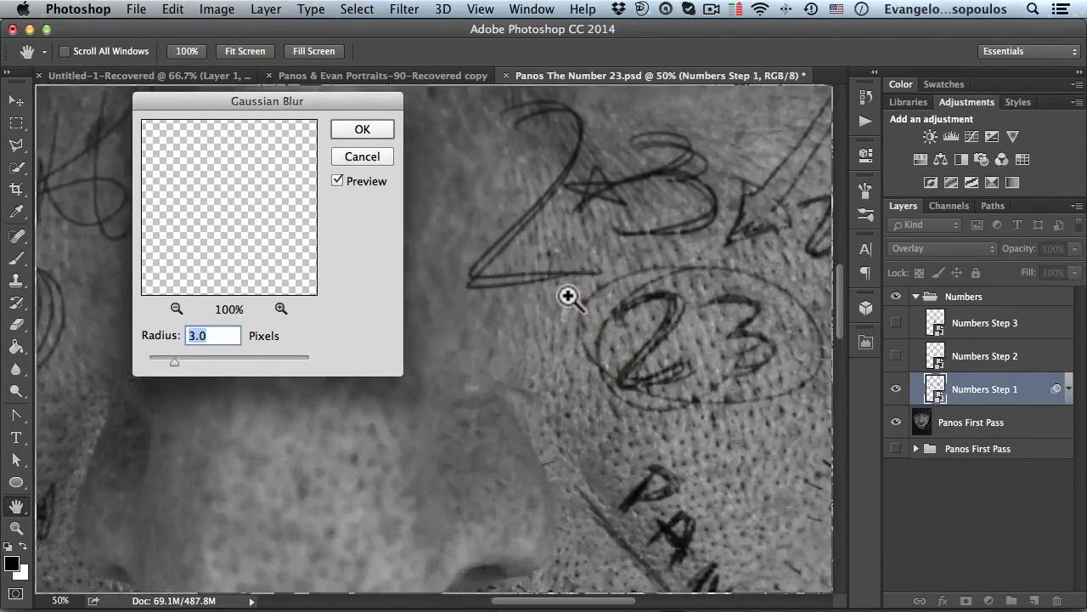
{"action": "left_click", "coordinate": [569, 296], "text": "super"}
{"action": "left_click_drag", "start_coordinate": [517, 359], "coordinate": [533, 254]}
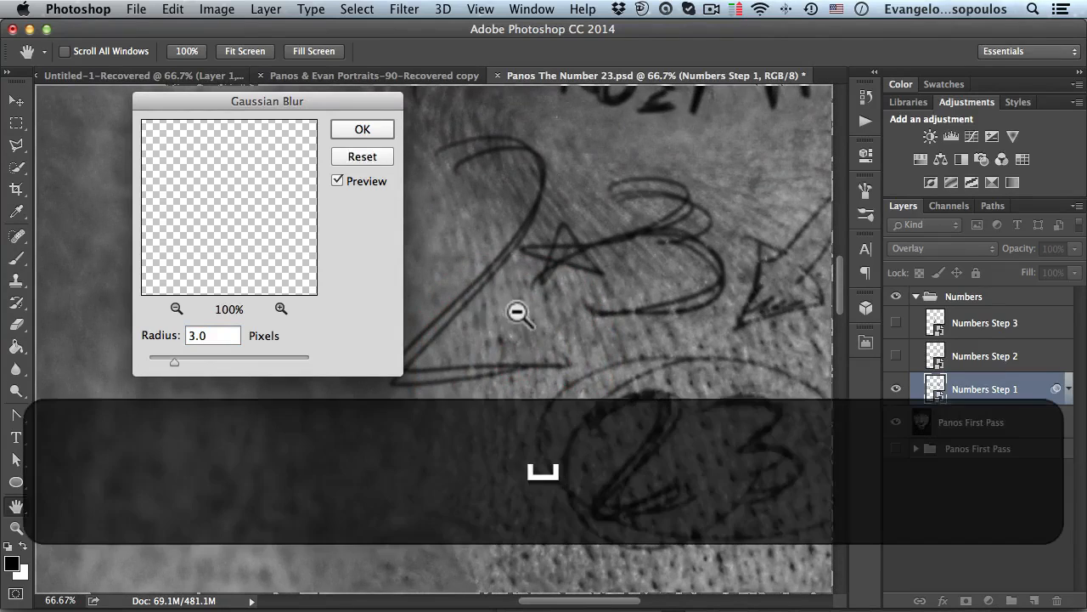
{"action": "left_click", "coordinate": [517, 311], "text": "alt+super"}
{"action": "left_click", "coordinate": [521, 314], "text": "alt+super"}
{"action": "left_click", "coordinate": [521, 314], "text": "alt+super"}
{"action": "left_click", "coordinate": [521, 314], "text": "alt+super"}
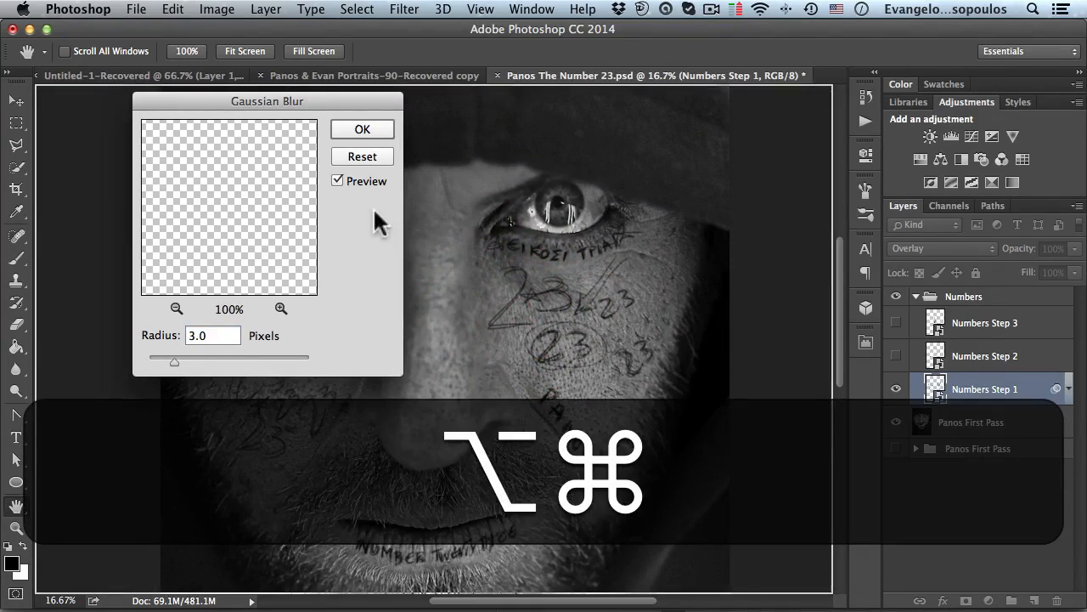
{"action": "left_click", "coordinate": [357, 127]}
{"action": "key", "text": "b"}
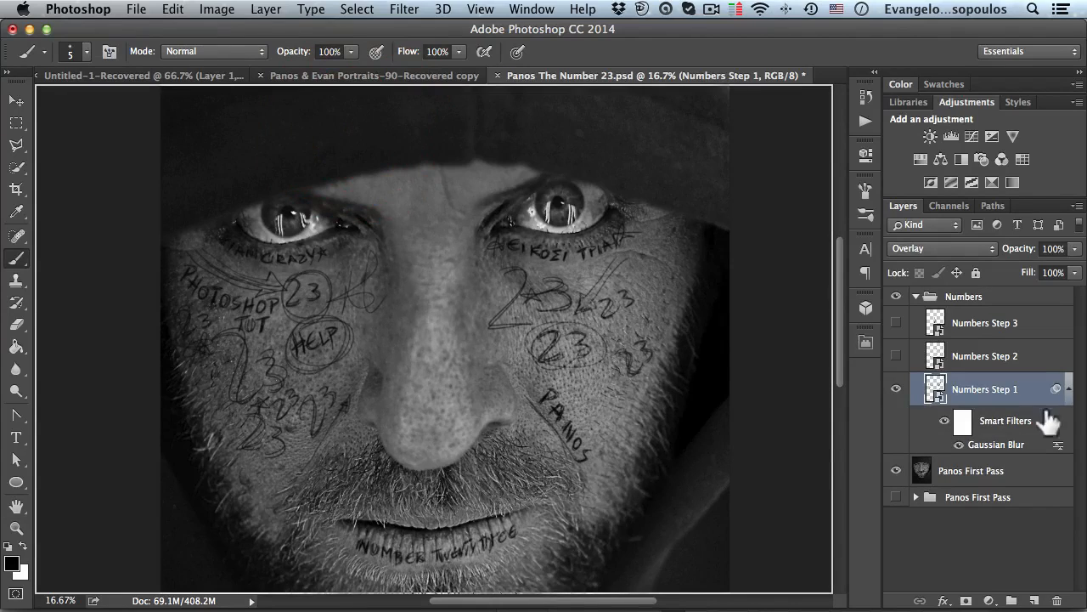
- Collapse Numbers Step 1's filter list, select and show Numbers Step 2, and hide Numbers Step 1
{"action": "left_click", "coordinate": [1069, 392]}
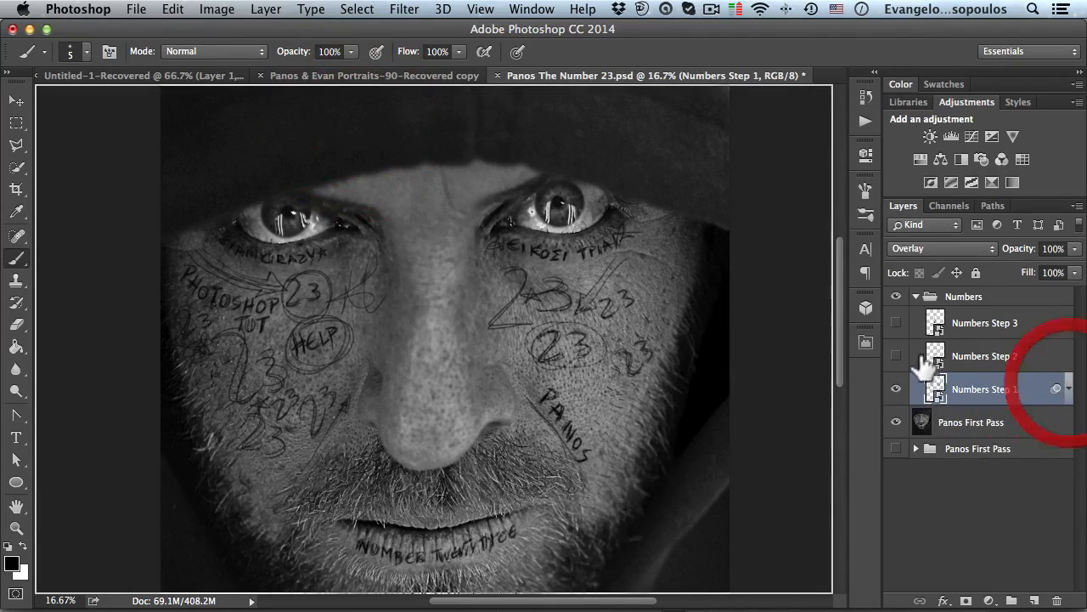
{"action": "left_click", "coordinate": [944, 359]}
{"action": "left_click", "coordinate": [896, 356]}
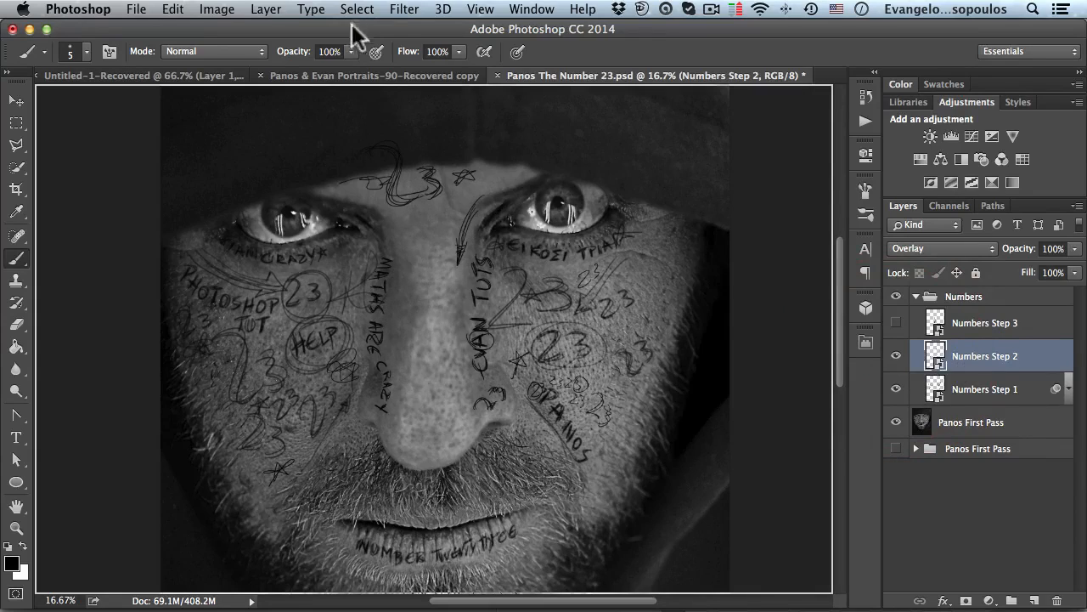
{"action": "left_click", "coordinate": [896, 390]}
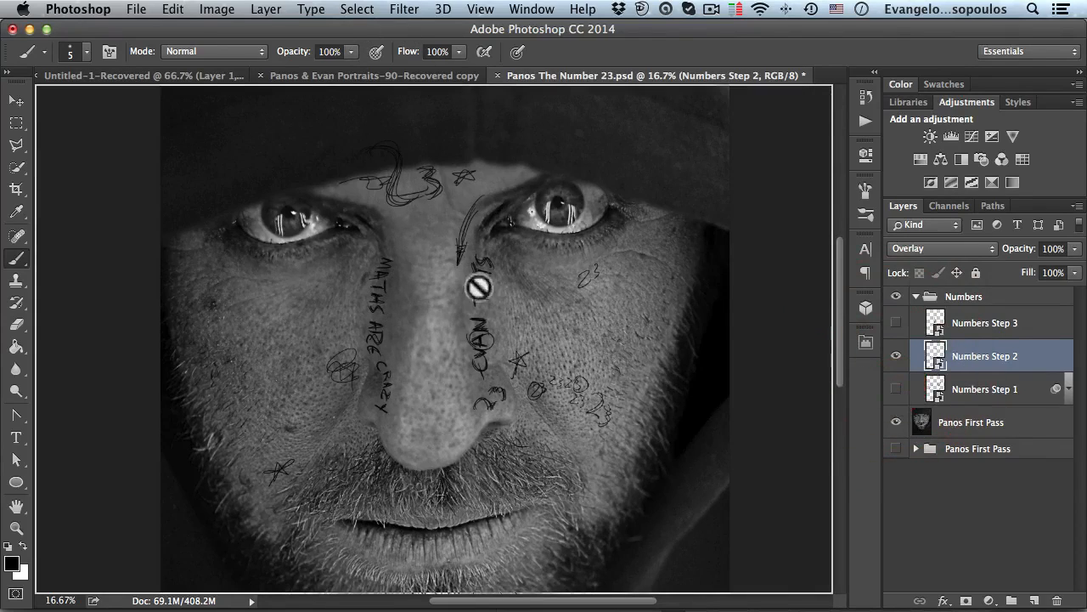
- Apply a Gaussian Blur with a radius of 4 pixels to Numbers Step 2
{"action": "left_click", "coordinate": [404, 10]}
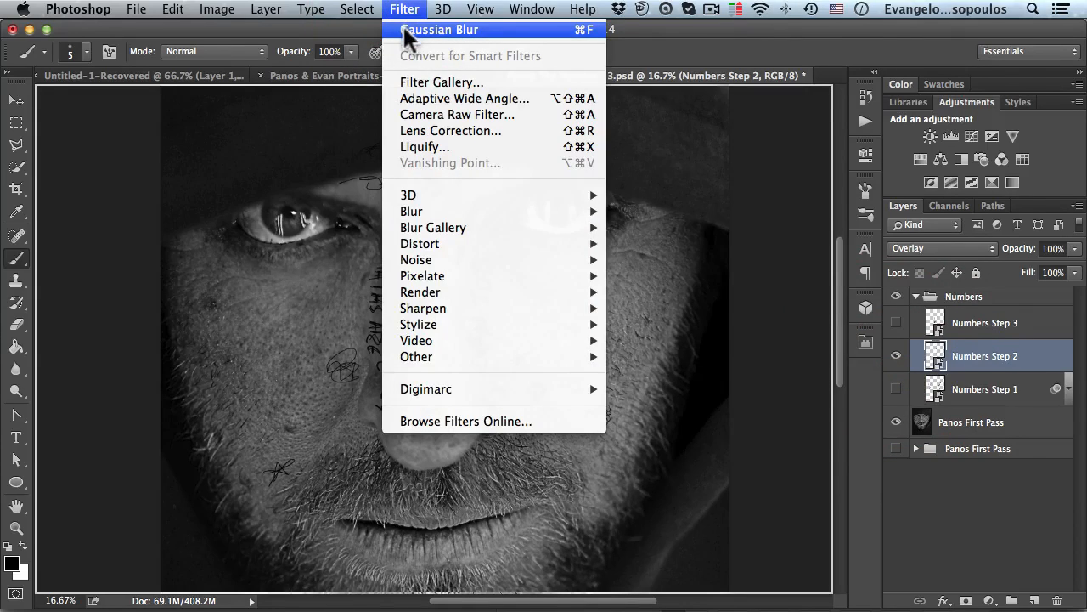
{"action": "left_click", "coordinate": [405, 29]}
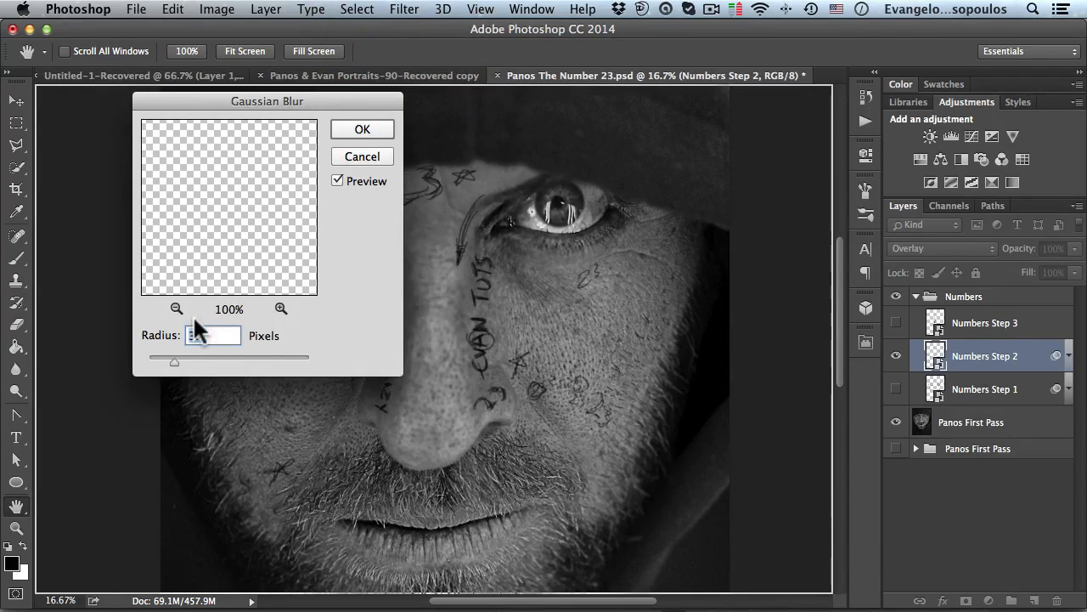
{"action": "type", "text": "4"}
{"action": "key", "text": "Return"}
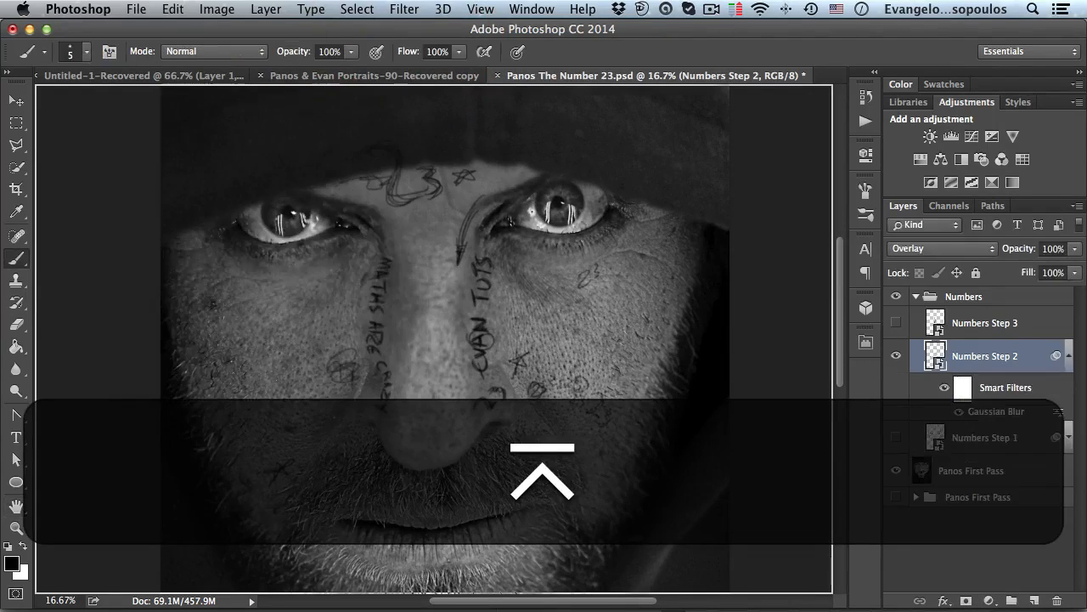
- Zoom in and pan around the blurred writing on Numbers Step 2 to inspect it
{"action": "key", "text": "space"}
{"action": "left_click", "coordinate": [397, 340], "text": "super"}
{"action": "left_click", "coordinate": [396, 340], "text": "super"}
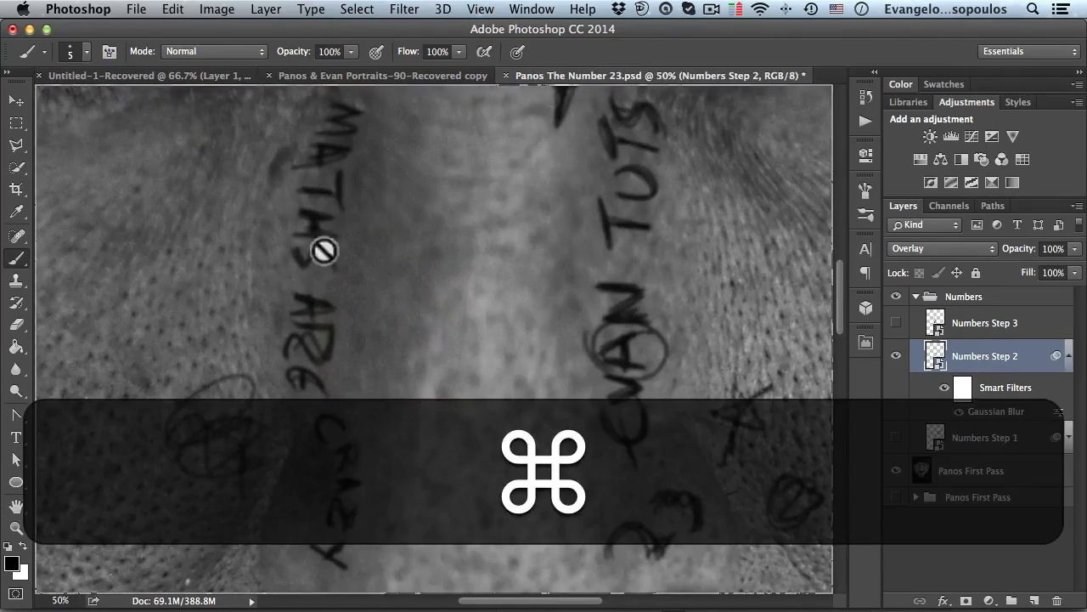
{"action": "left_click", "coordinate": [604, 268], "text": "alt"}
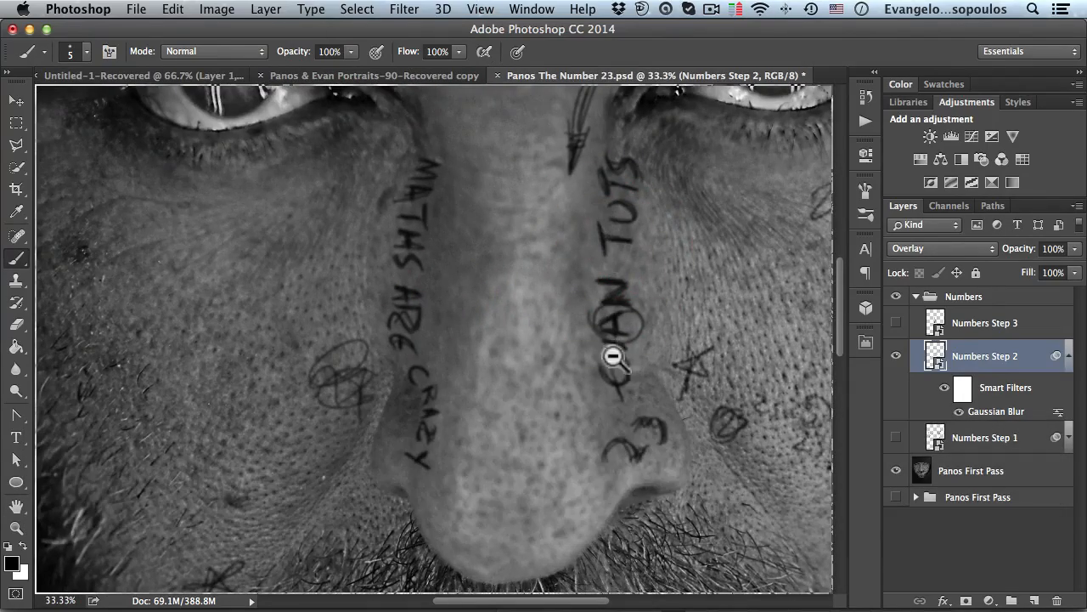
{"action": "left_click", "coordinate": [583, 268], "text": "alt"}
{"action": "left_click", "coordinate": [583, 275], "text": "alt"}
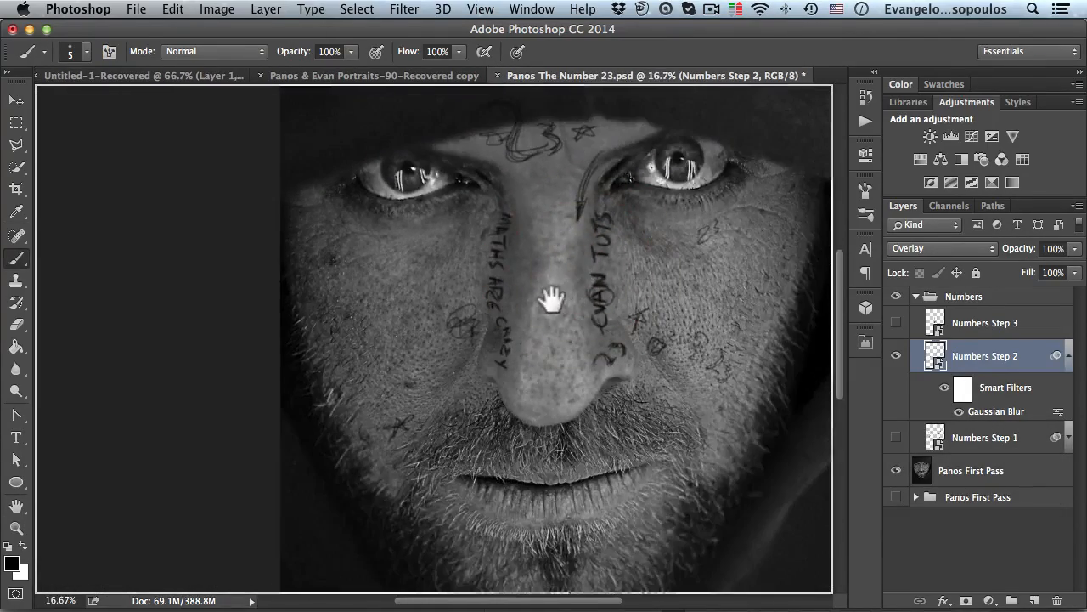
{"action": "left_click", "coordinate": [406, 422], "text": "super"}
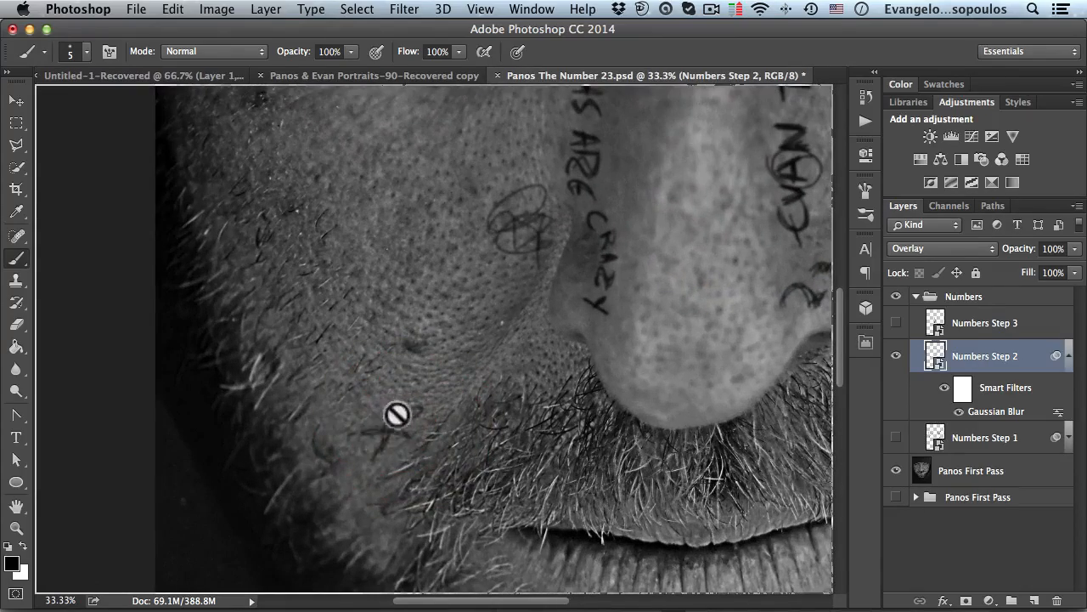
{"action": "left_click", "coordinate": [479, 367], "text": "alt"}
{"action": "left_click", "coordinate": [478, 368], "text": "alt"}
{"action": "left_click_drag", "start_coordinate": [560, 285], "coordinate": [509, 364]}
- Collapse Numbers Step 2's filter list, show and select Numbers Step 3, and hide Numbers Step 2
{"action": "left_click", "coordinate": [1069, 355]}
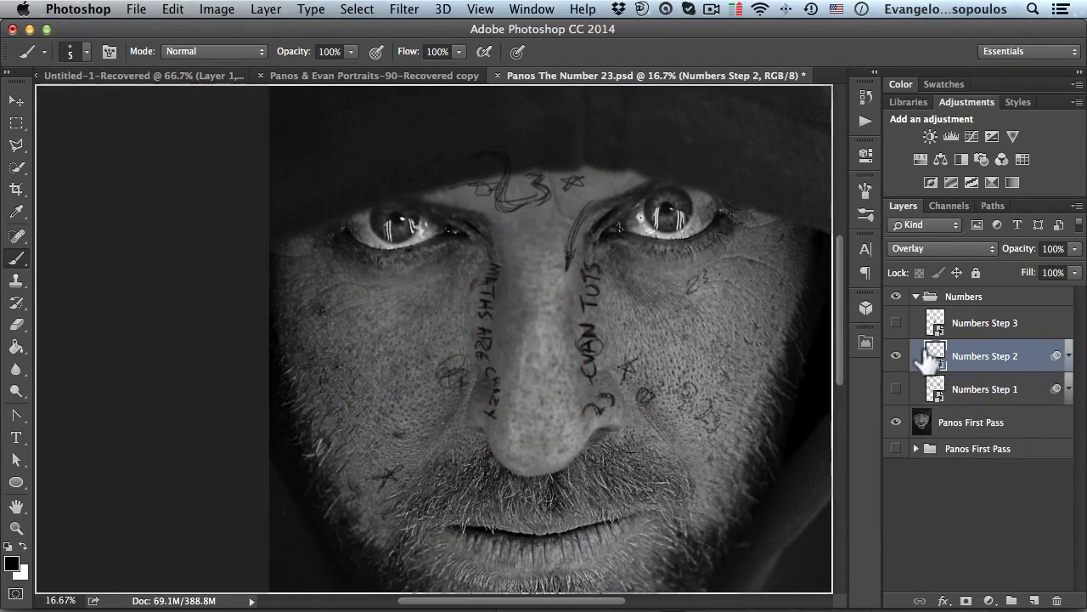
{"action": "left_click", "coordinate": [896, 322]}
{"action": "left_click", "coordinate": [939, 323]}
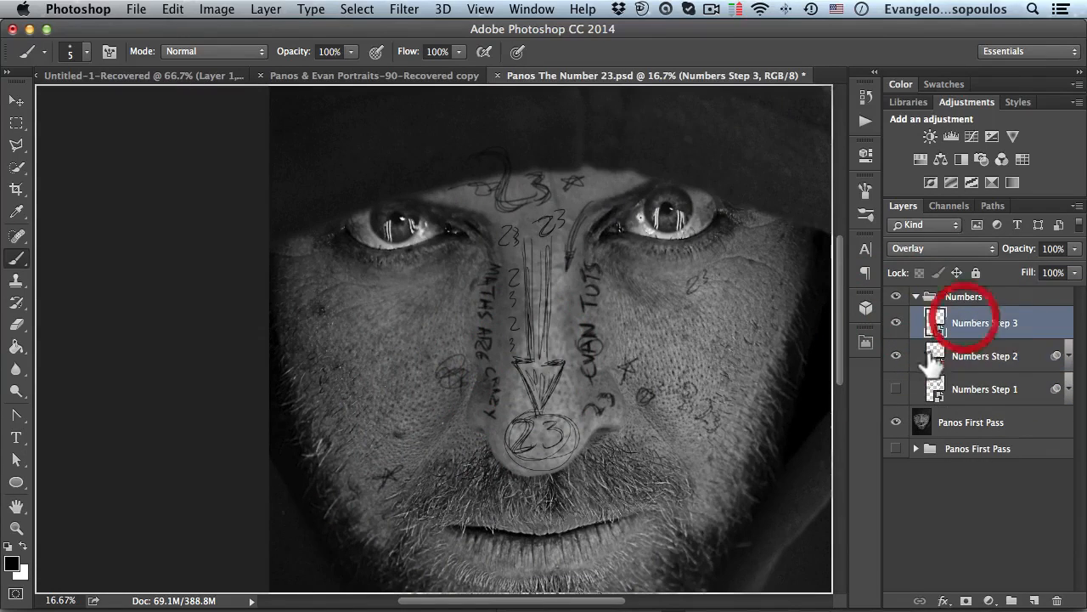
{"action": "left_click", "coordinate": [896, 355]}
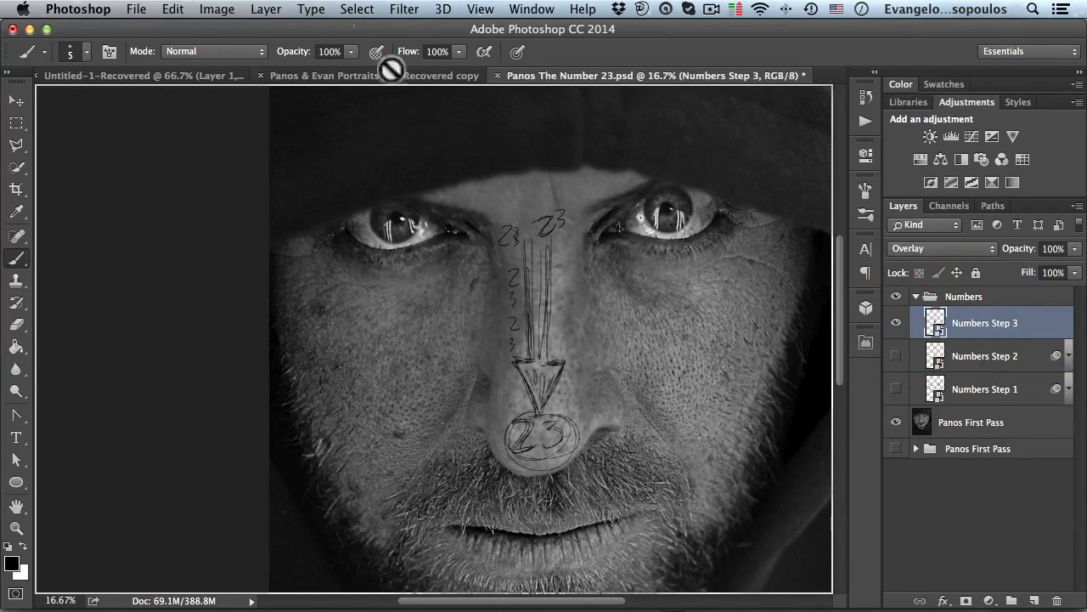
{"action": "left_click", "coordinate": [937, 320]}
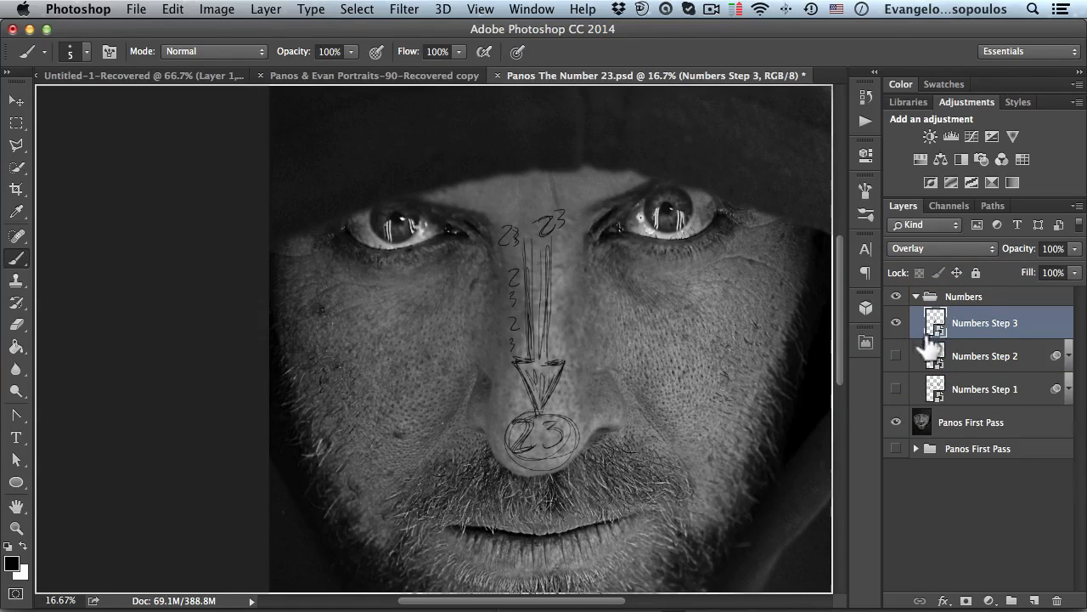
- Apply a Gaussian Blur with a radius of 5 pixels to Numbers Step 3, then switch to the Brush tool
{"action": "left_click_drag", "start_coordinate": [442, 165], "coordinate": [386, 187]}
{"action": "left_click", "coordinate": [407, 12]}
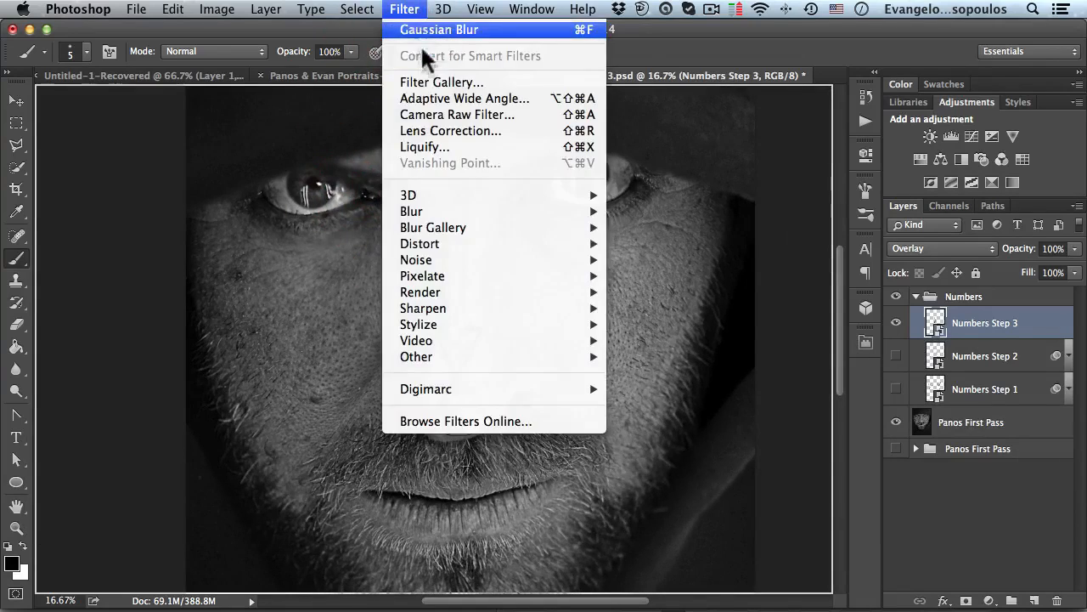
{"action": "left_click", "coordinate": [420, 36]}
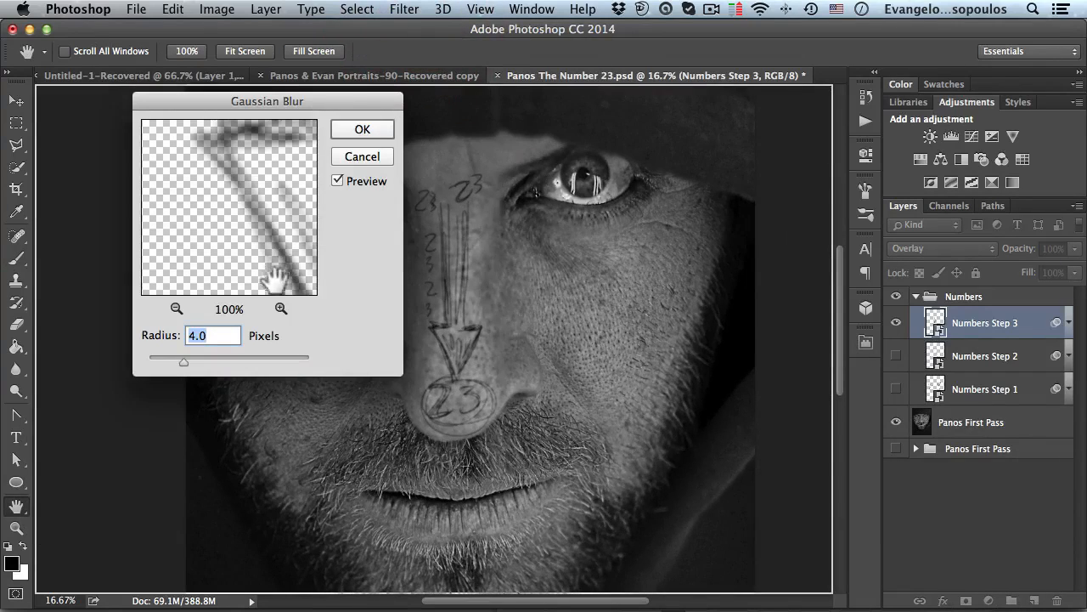
{"action": "type", "text": "5"}
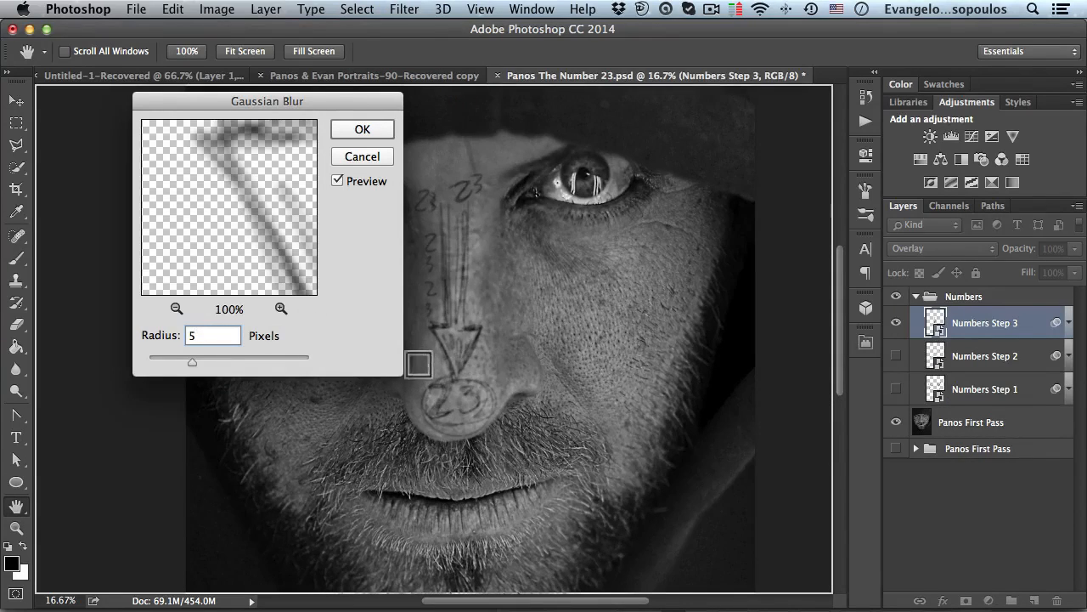
{"action": "left_click", "coordinate": [347, 127]}
{"action": "key", "text": "b"}
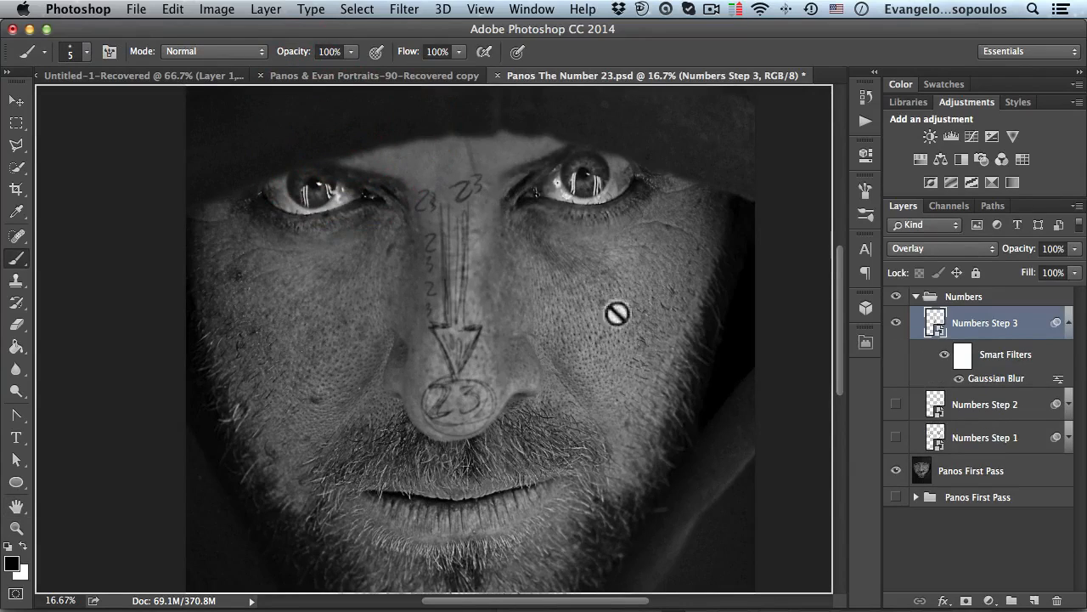
- Collapse Numbers Step 3's filter list and show the Numbers Step 2 and Numbers Step 1 layers
{"action": "left_click", "coordinate": [1069, 323]}
{"action": "left_click", "coordinate": [895, 356]}
{"action": "left_click", "coordinate": [895, 389]}
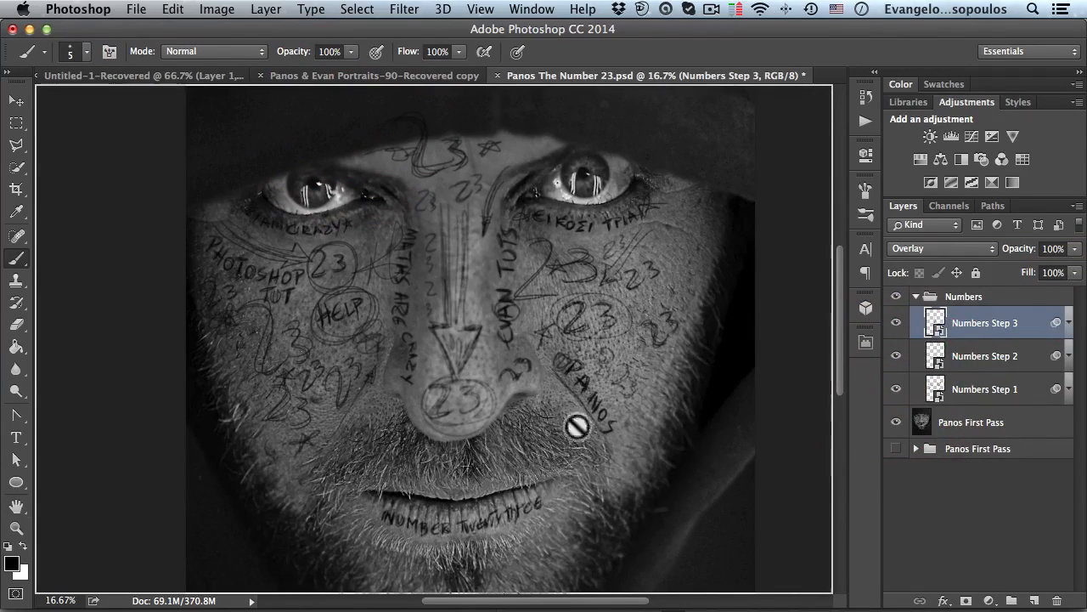
{"action": "key", "text": "super+space"}
{"action": "left_click", "coordinate": [497, 374], "text": "super"}
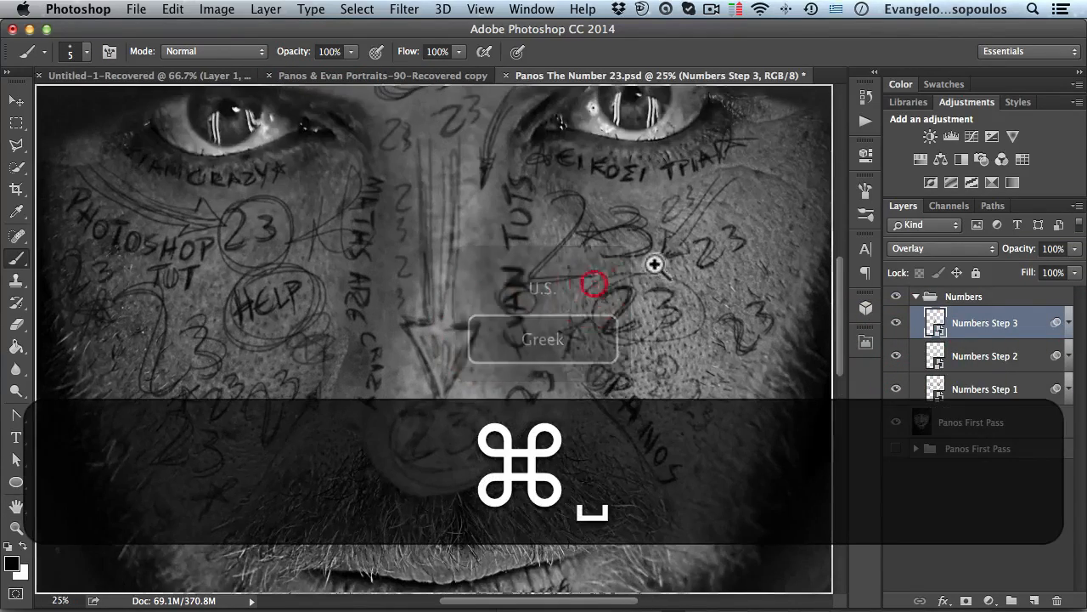
{"action": "left_click", "coordinate": [650, 267], "text": "super"}
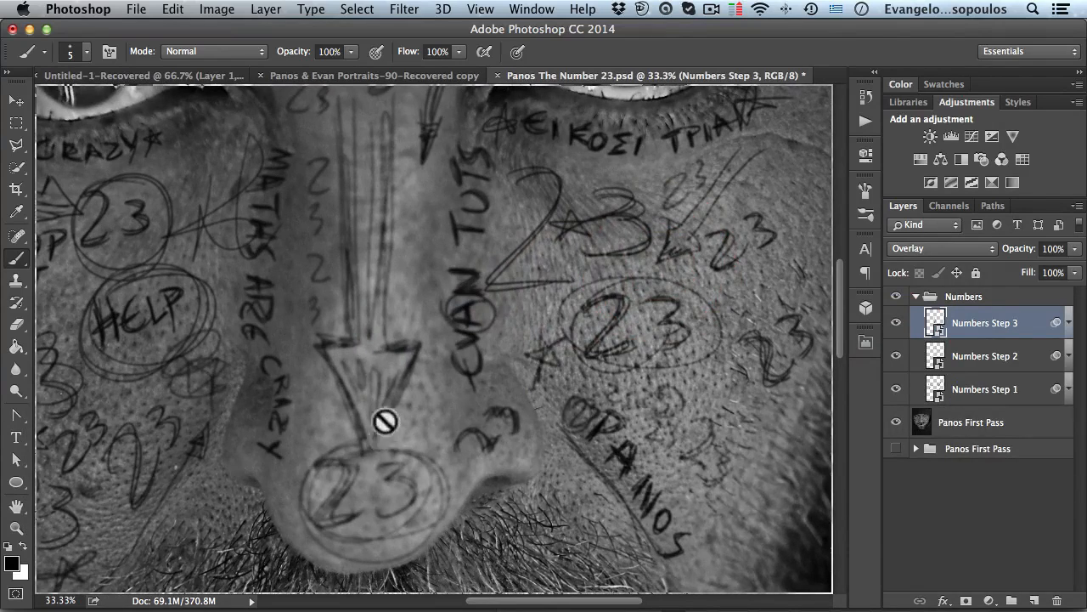
{"action": "key", "text": "alt+super+space"}
- Select Numbers Step 1 and reopen its Gaussian Blur settings, cancelling without applying changes
{"action": "left_click", "coordinate": [962, 388]}
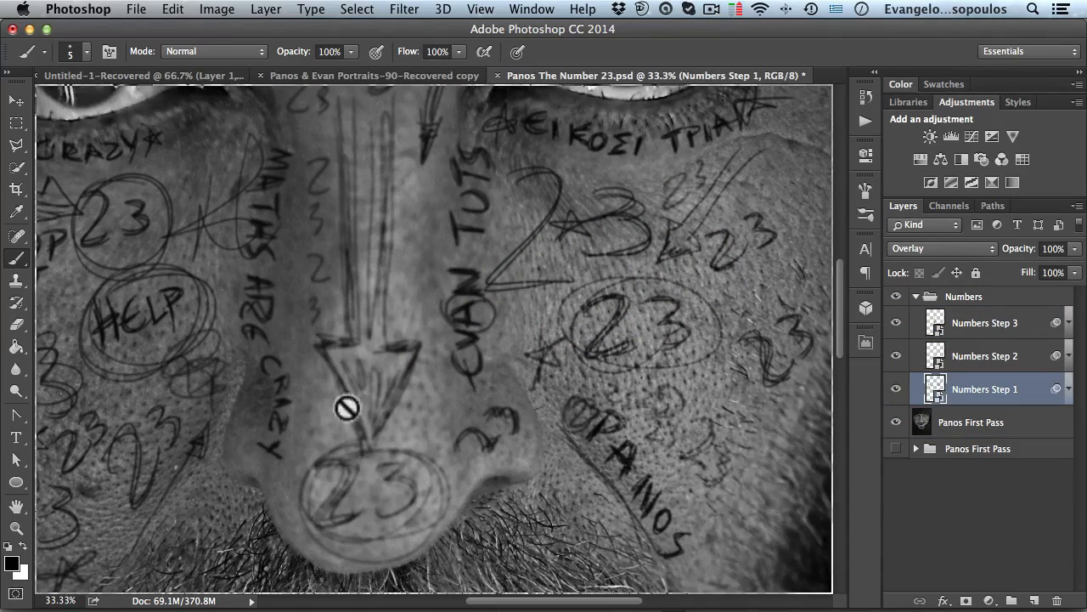
{"action": "left_click", "coordinate": [1069, 388]}
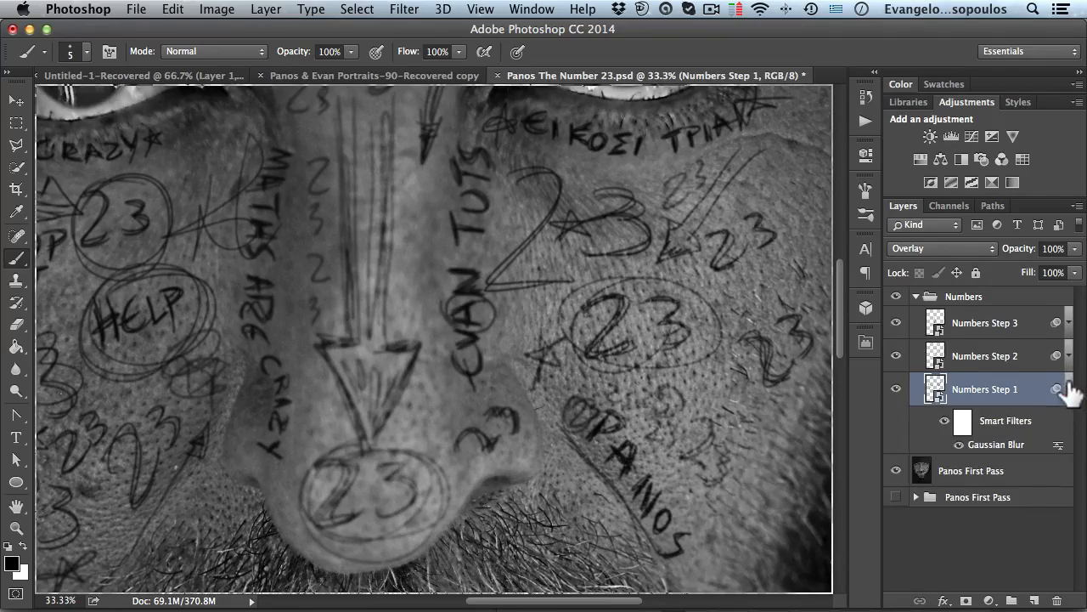
{"action": "double_click", "coordinate": [993, 447]}
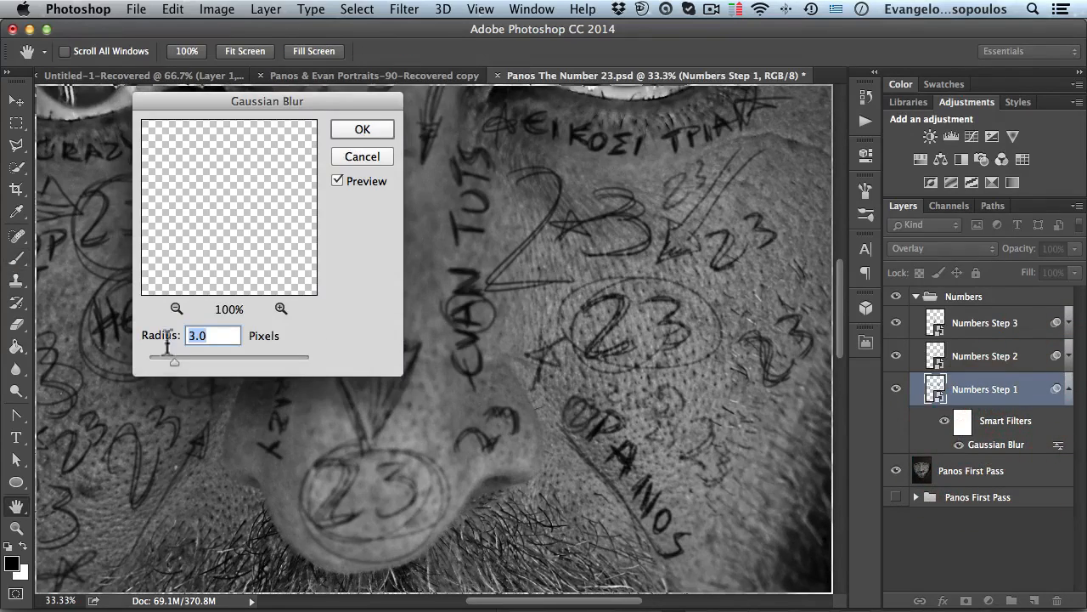
{"action": "mouse_move", "coordinate": [178, 357]}
{"action": "left_mouse_down"}
{"action": "mouse_move", "coordinate": [159, 363]}
{"action": "mouse_move", "coordinate": [179, 362]}
{"action": "left_mouse_up"}
{"action": "left_click", "coordinate": [350, 158]}
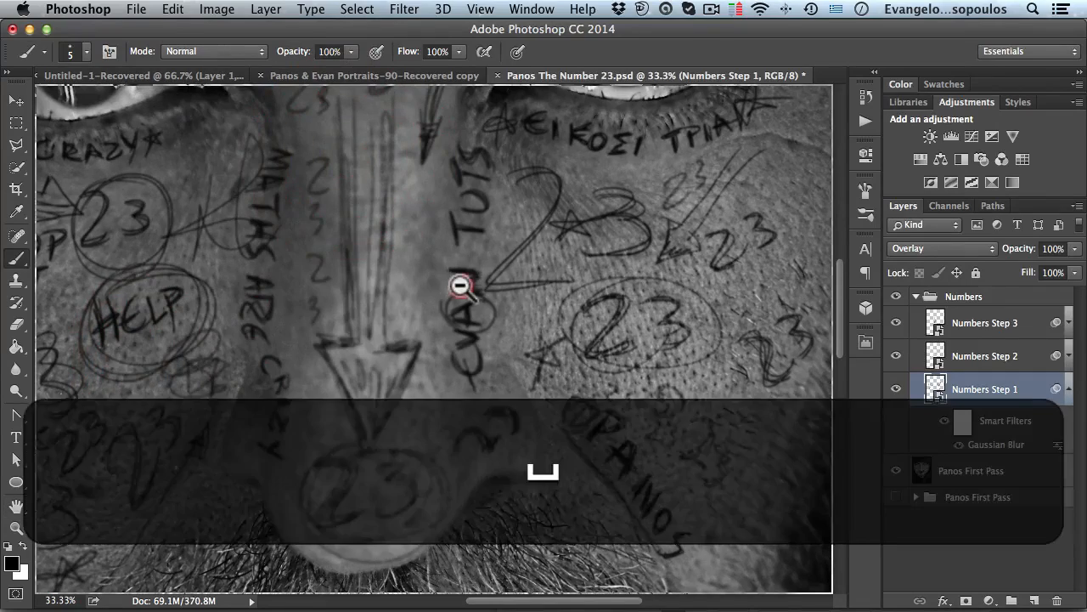
- Select and collapse the Numbers group, then add a layer mask to it
{"action": "left_click", "coordinate": [468, 293], "text": "alt+super"}
{"action": "left_click", "coordinate": [463, 302], "text": "alt+super"}
{"action": "left_click", "coordinate": [455, 248], "text": "alt+super"}
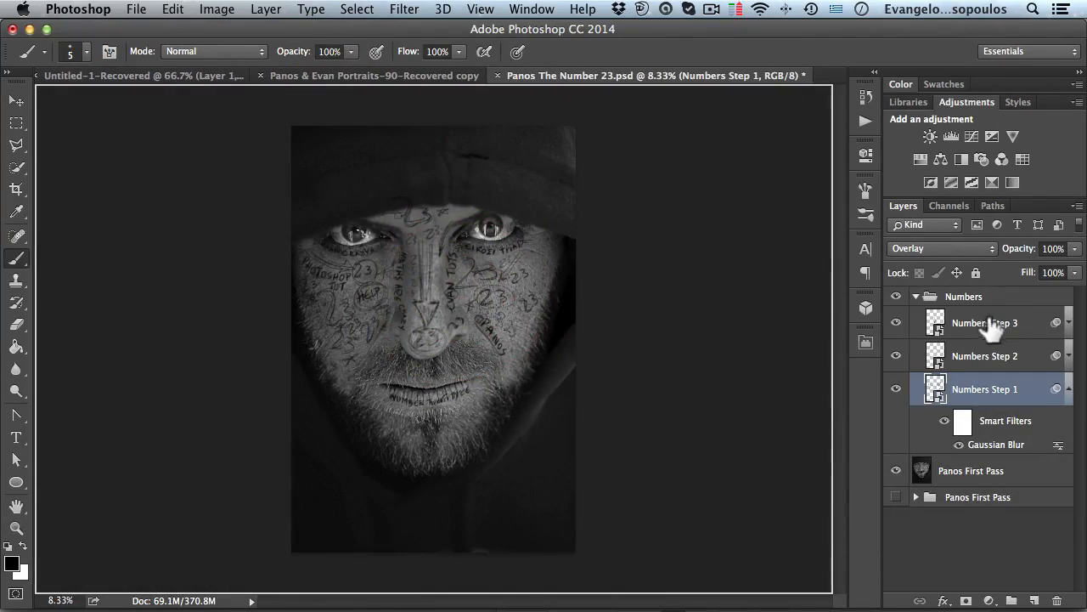
{"action": "left_click", "coordinate": [964, 297]}
{"action": "left_click", "coordinate": [916, 296]}
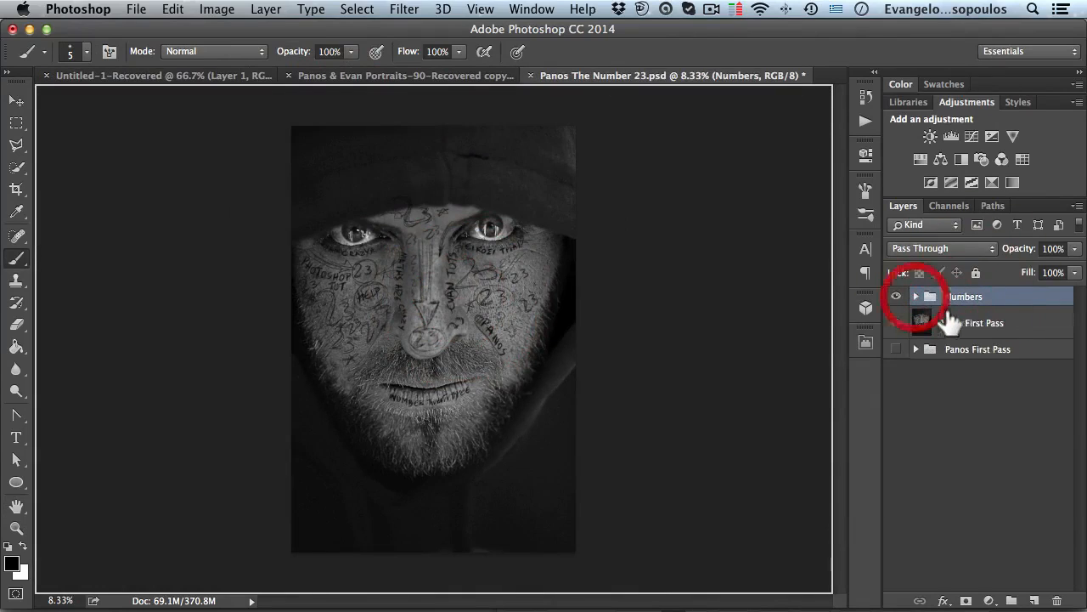
{"action": "left_click", "coordinate": [966, 600]}
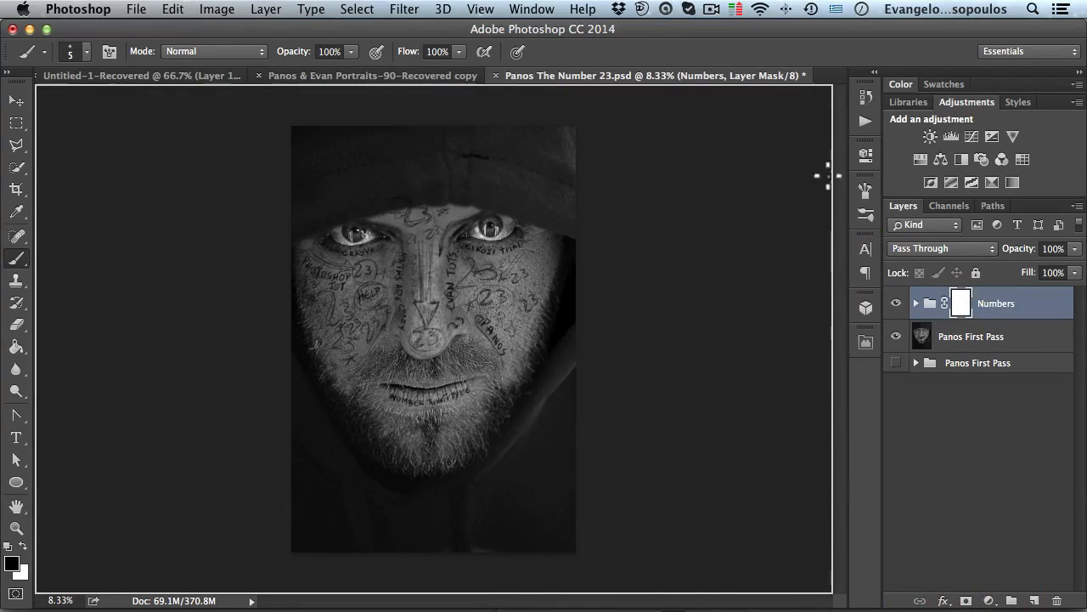
- Choose a soft round 30 px brush and turn off Shape Dynamics
{"action": "left_click", "coordinate": [866, 192]}
{"action": "left_click", "coordinate": [549, 221]}
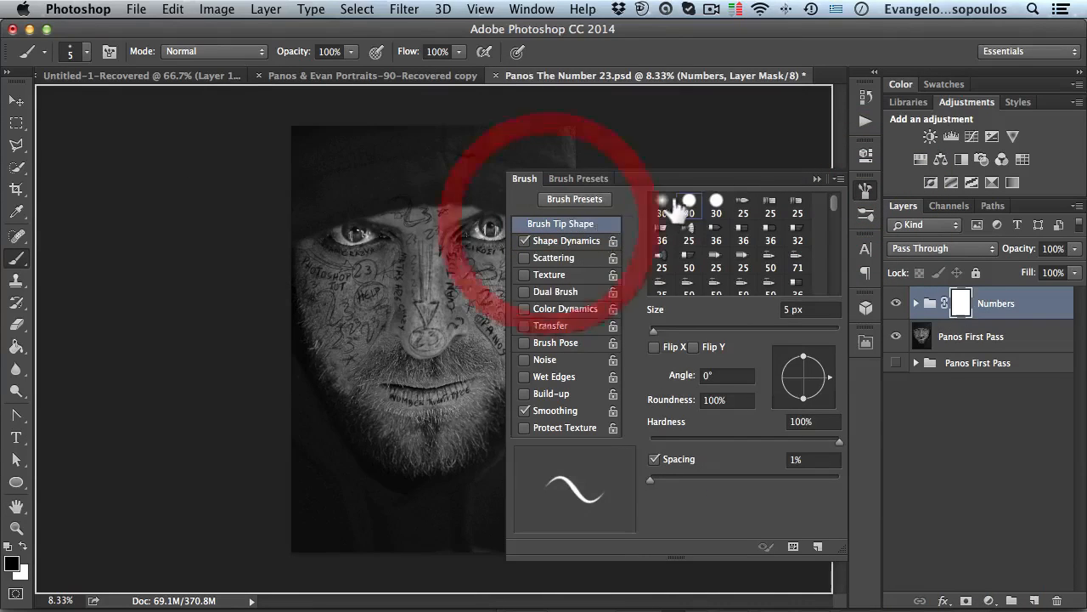
{"action": "left_click", "coordinate": [662, 202]}
{"action": "left_click", "coordinate": [524, 240]}
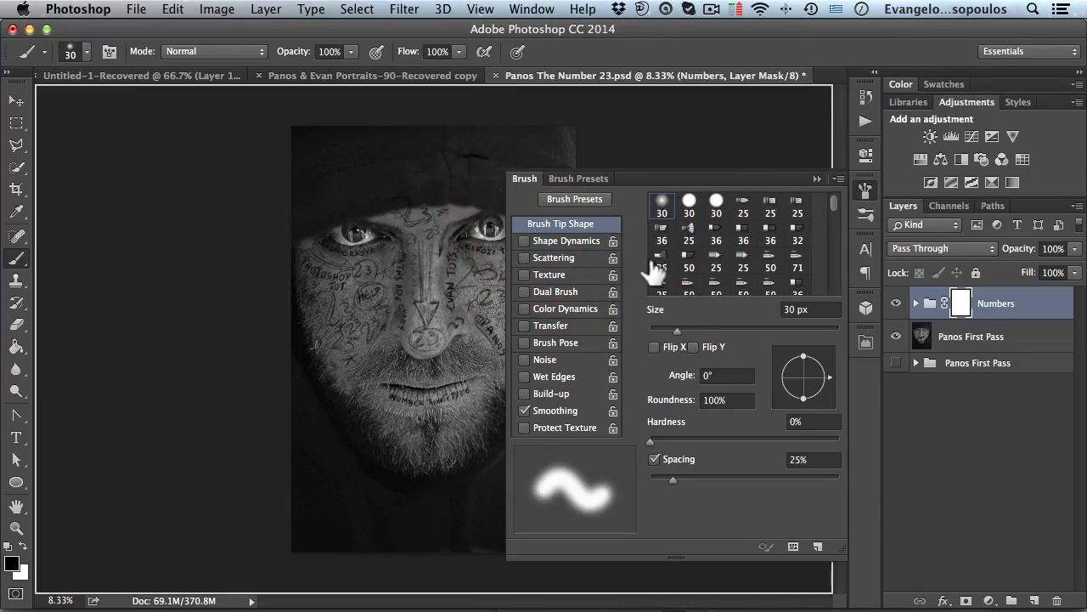
{"action": "left_click", "coordinate": [867, 189]}
- Enlarge the brush to 900 px and undo the last mask stroke
{"action": "key", "text": "super+space"}
{"action": "left_click", "coordinate": [531, 274], "text": "super"}
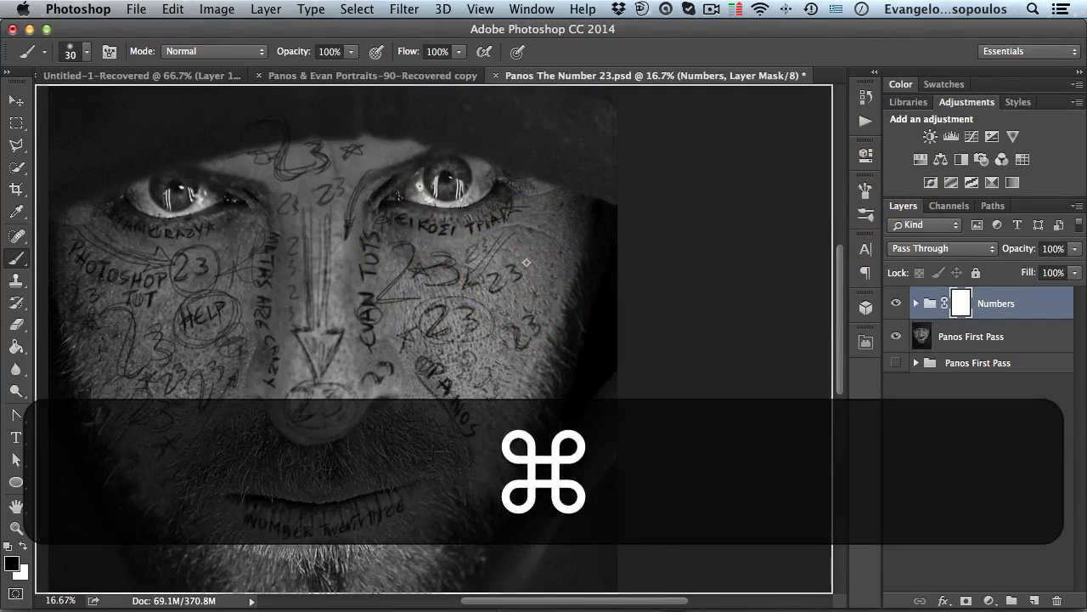
{"action": "key", "text": "bracketright"}
{"action": "key", "text": "bracketright"}
{"action": "key", "text": "bracketright"}
{"action": "key", "text": "bracketright"}
{"action": "key", "text": "bracketright"}
{"action": "key", "text": "bracketright"}
{"action": "key", "text": "bracketright"}
{"action": "key", "text": "bracketright"}
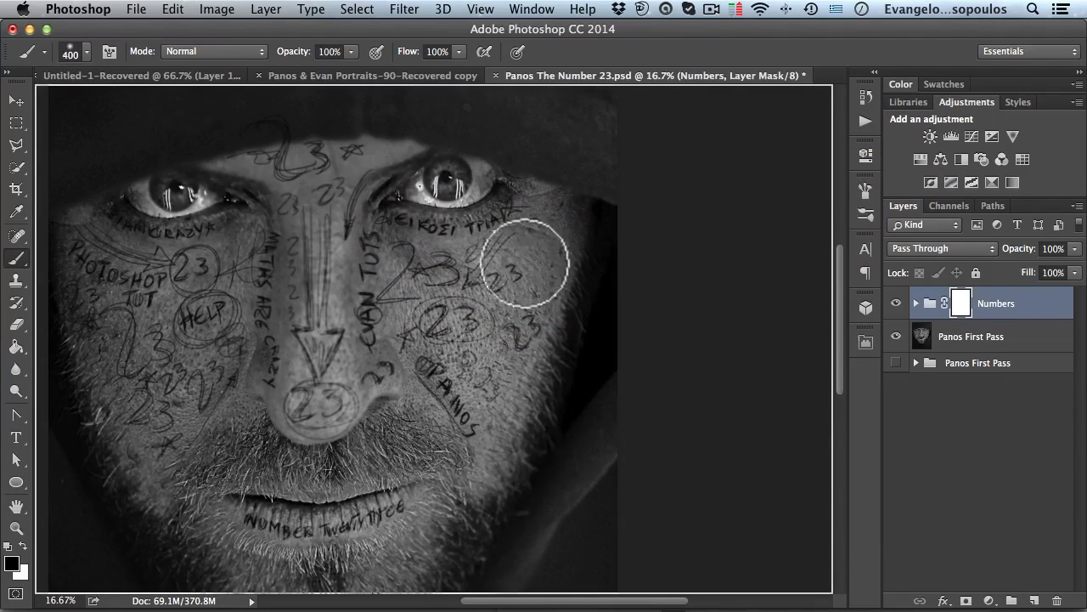
{"action": "key", "text": "bracketright"}
{"action": "key", "text": "bracketright"}
{"action": "key", "text": "bracketright"}
{"action": "key", "text": "bracketright"}
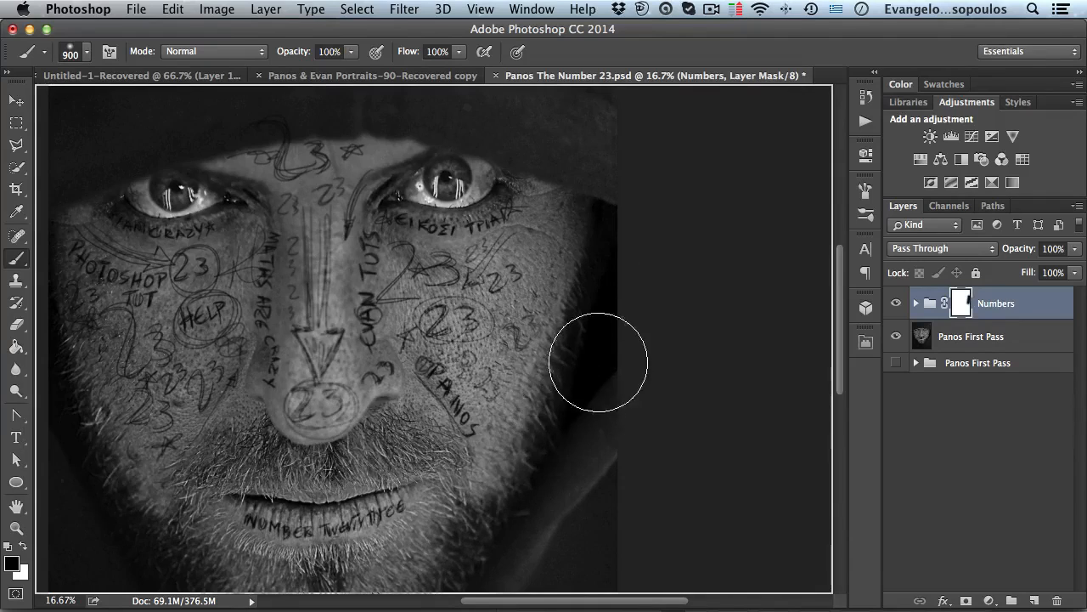
{"action": "key", "text": "super+z"}
- Set brush opacity to 57% and paint black on the Numbers mask to fade writing along the face edges, chin and cheeks
{"action": "left_click_drag", "start_coordinate": [306, 60], "coordinate": [258, 59]}
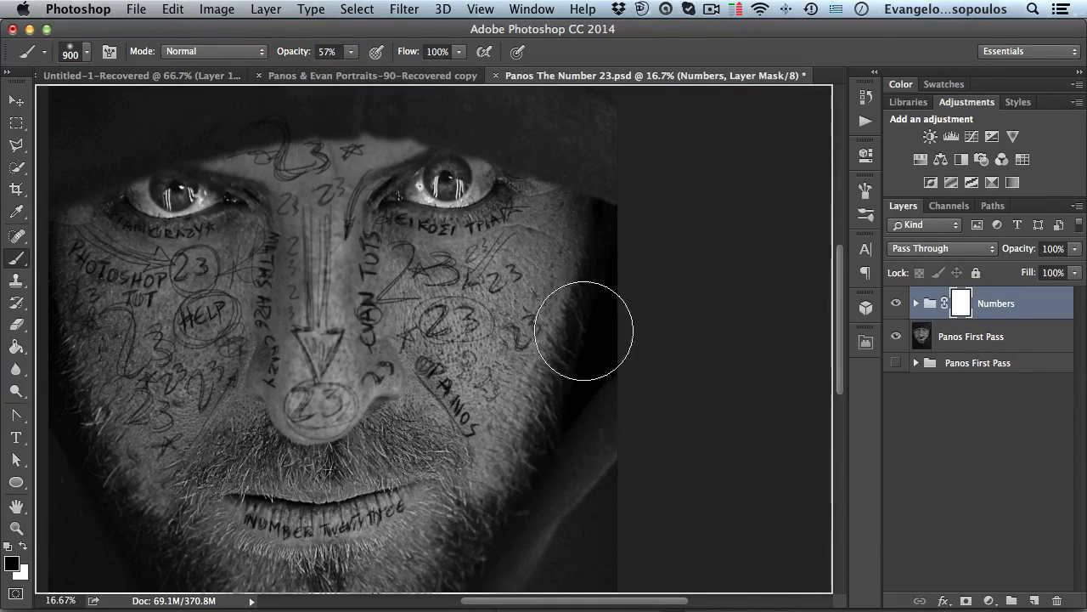
{"action": "key", "text": "space"}
{"action": "left_click_drag", "start_coordinate": [111, 269], "coordinate": [388, 250]}
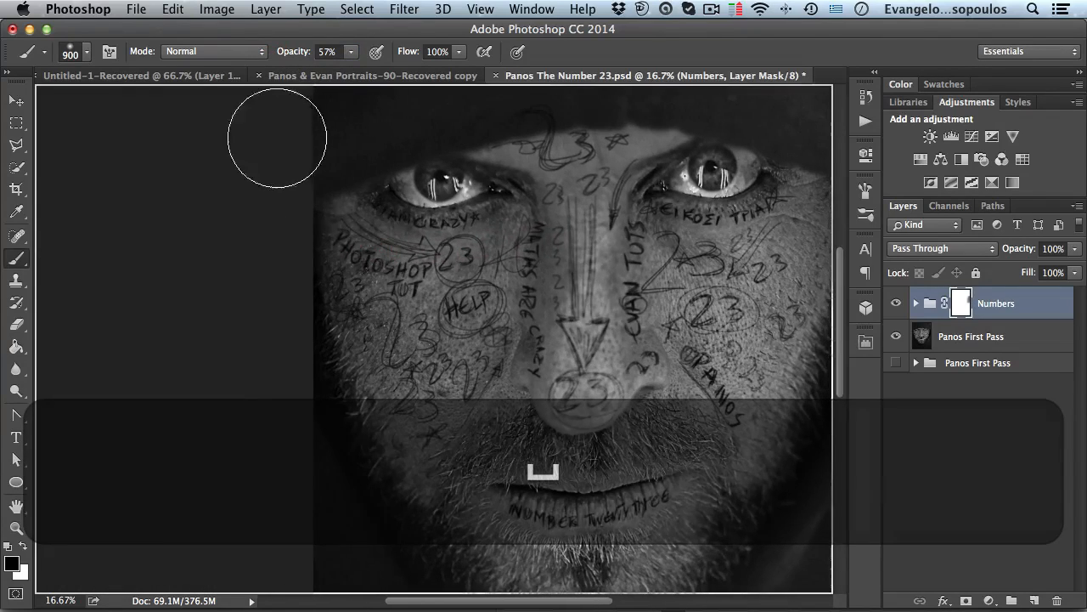
{"action": "left_click_drag", "start_coordinate": [292, 328], "coordinate": [303, 139]}
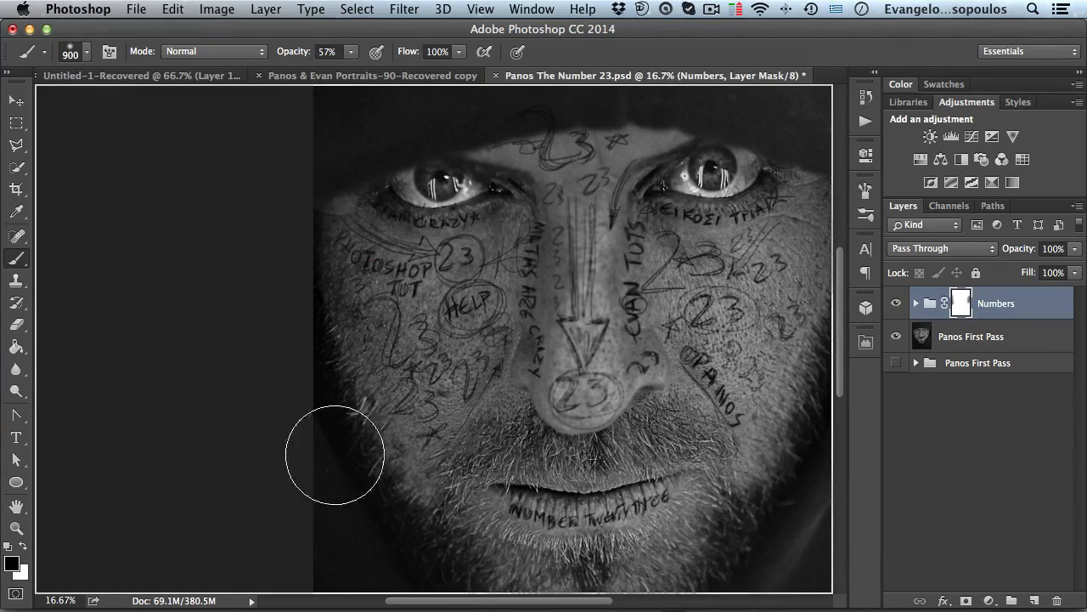
{"action": "key", "text": "space"}
{"action": "left_click_drag", "start_coordinate": [525, 502], "coordinate": [377, 416]}
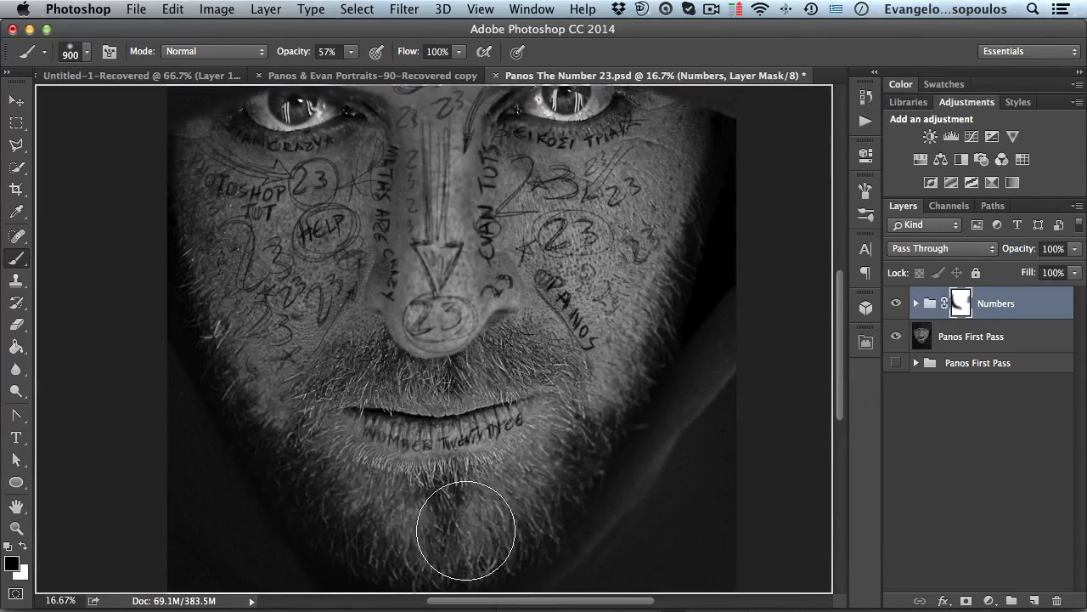
{"action": "mouse_move", "coordinate": [440, 330]}
{"action": "left_mouse_down"}
{"action": "mouse_move", "coordinate": [343, 340]}
{"action": "mouse_move", "coordinate": [425, 418]}
{"action": "left_mouse_up"}
{"action": "key", "text": "space"}
{"action": "mouse_move", "coordinate": [440, 291]}
{"action": "left_mouse_down"}
{"action": "mouse_move", "coordinate": [412, 358]}
{"action": "mouse_move", "coordinate": [445, 285]}
{"action": "mouse_move", "coordinate": [456, 221]}
{"action": "mouse_move", "coordinate": [471, 306]}
{"action": "left_mouse_up"}
{"action": "mouse_move", "coordinate": [377, 217]}
{"action": "left_mouse_down"}
{"action": "mouse_move", "coordinate": [392, 241]}
{"action": "mouse_move", "coordinate": [369, 321]}
{"action": "mouse_move", "coordinate": [378, 387]}
{"action": "mouse_move", "coordinate": [316, 371]}
{"action": "left_mouse_up"}
{"action": "mouse_move", "coordinate": [698, 259]}
{"action": "left_mouse_down"}
{"action": "mouse_move", "coordinate": [689, 306]}
{"action": "mouse_move", "coordinate": [606, 304]}
{"action": "mouse_move", "coordinate": [606, 252]}
{"action": "mouse_move", "coordinate": [569, 231]}
{"action": "mouse_move", "coordinate": [559, 346]}
{"action": "mouse_move", "coordinate": [534, 210]}
{"action": "mouse_move", "coordinate": [646, 221]}
{"action": "mouse_move", "coordinate": [609, 202]}
{"action": "left_mouse_up"}
{"action": "left_click", "coordinate": [581, 289], "text": "super"}
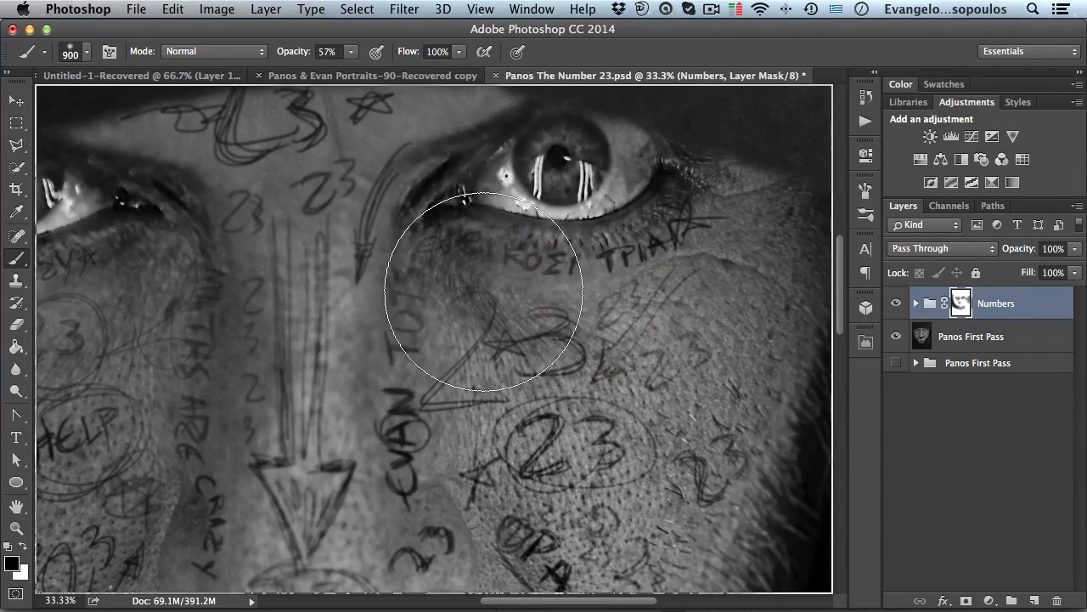
- Switch to the Move tool, zoom out to the whole portrait, and nudge the Numbers group slightly
{"action": "key", "text": "v"}
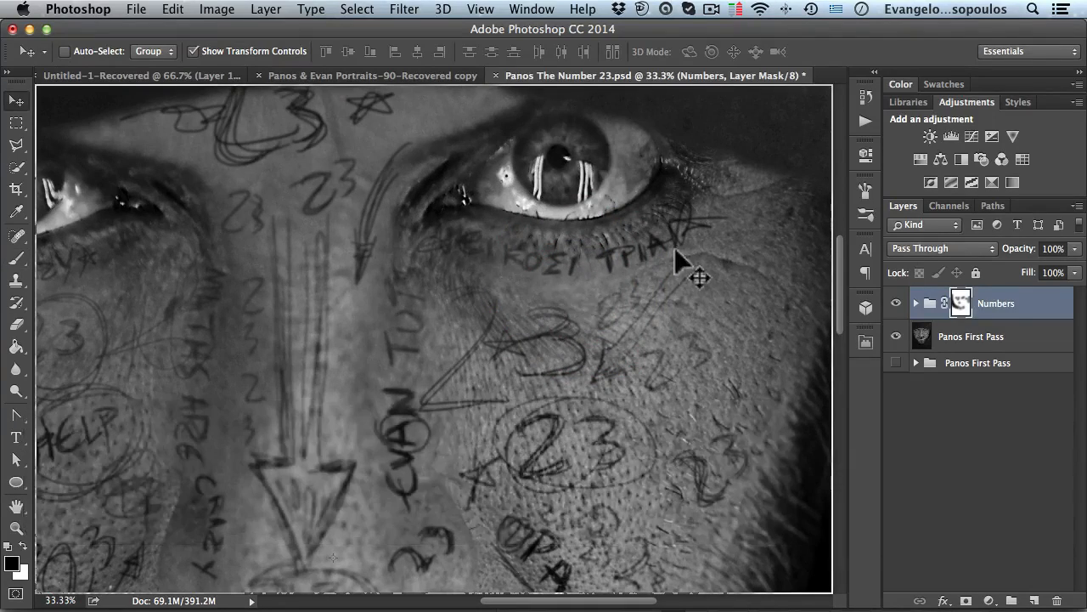
{"action": "left_click", "coordinate": [565, 304], "text": "alt"}
{"action": "left_click", "coordinate": [570, 291], "text": "alt"}
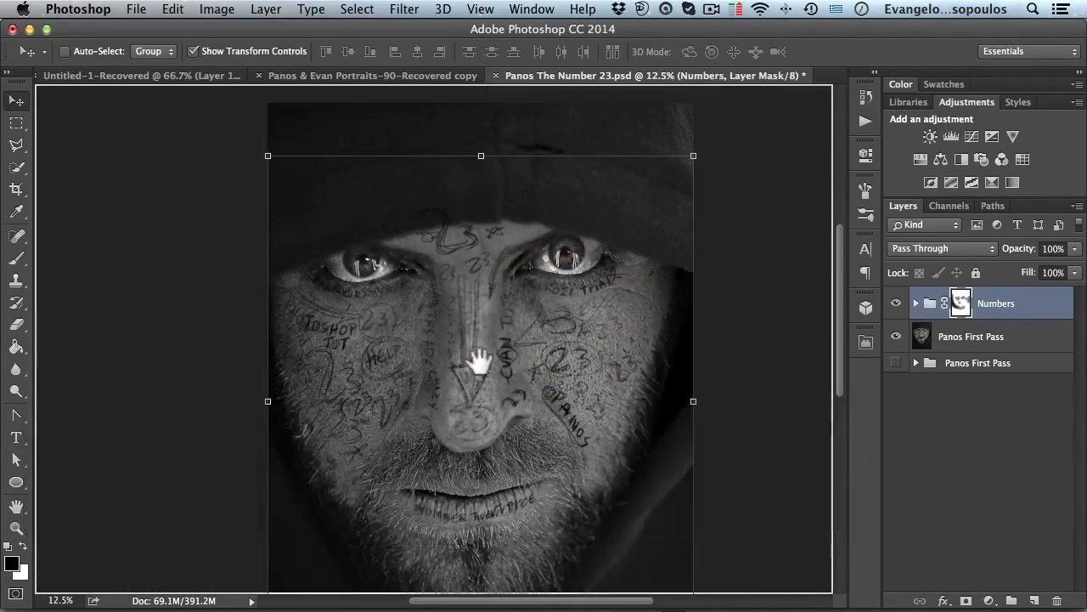
{"action": "left_click_drag", "start_coordinate": [466, 289], "coordinate": [467, 291]}
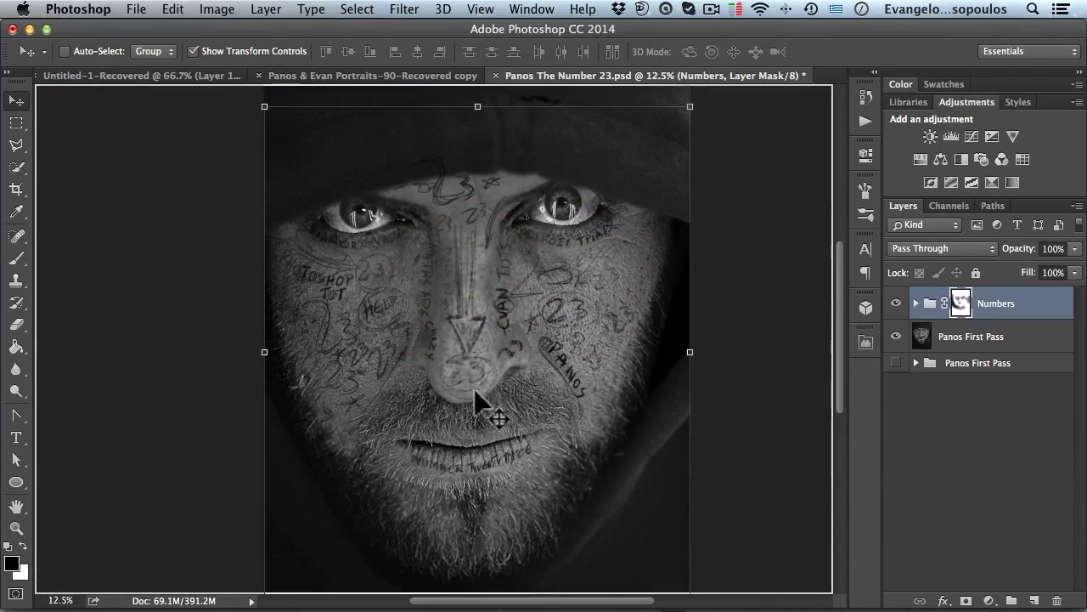
- Switch to the Brush and paint on the Numbers mask over the PANOS writing on the right cheek, briefly viewing the mask alone
{"action": "left_click", "coordinate": [581, 370], "text": "super"}
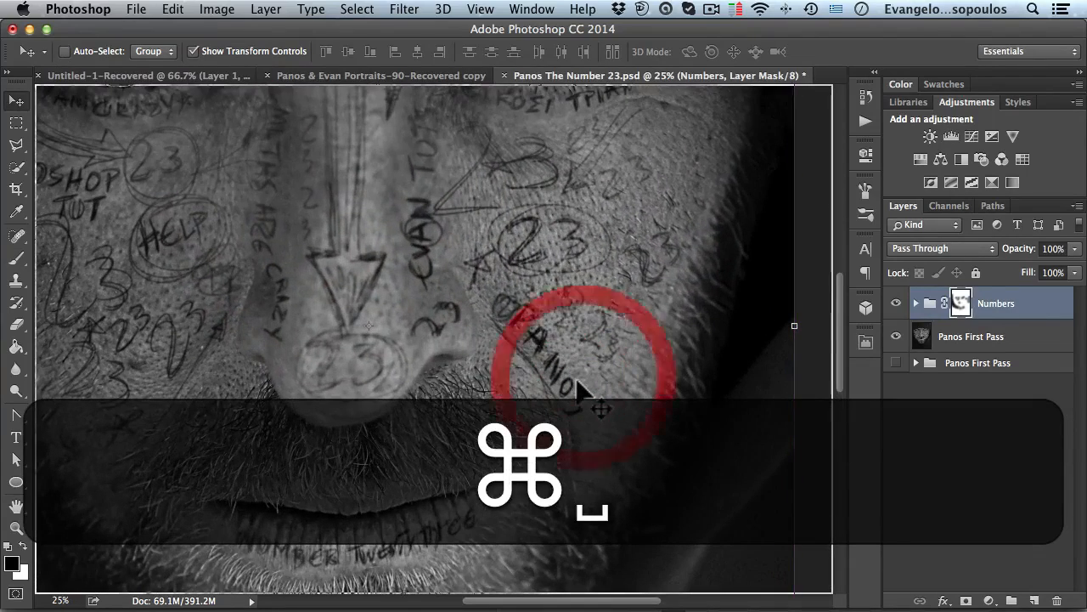
{"action": "key", "text": "b"}
{"action": "key", "text": "b"}
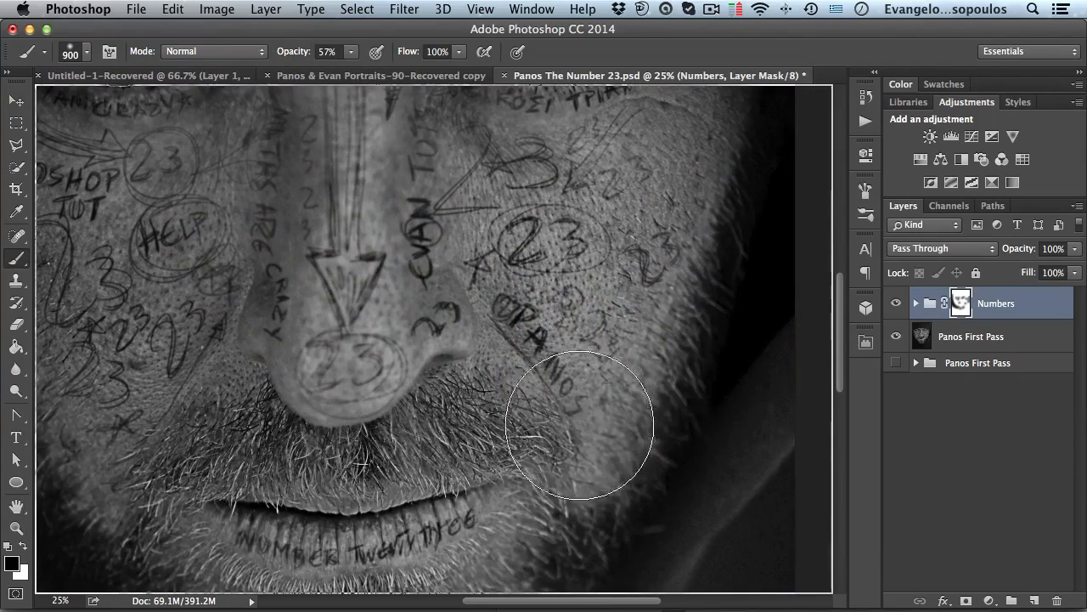
{"action": "left_click", "coordinate": [546, 386], "text": "alt+super"}
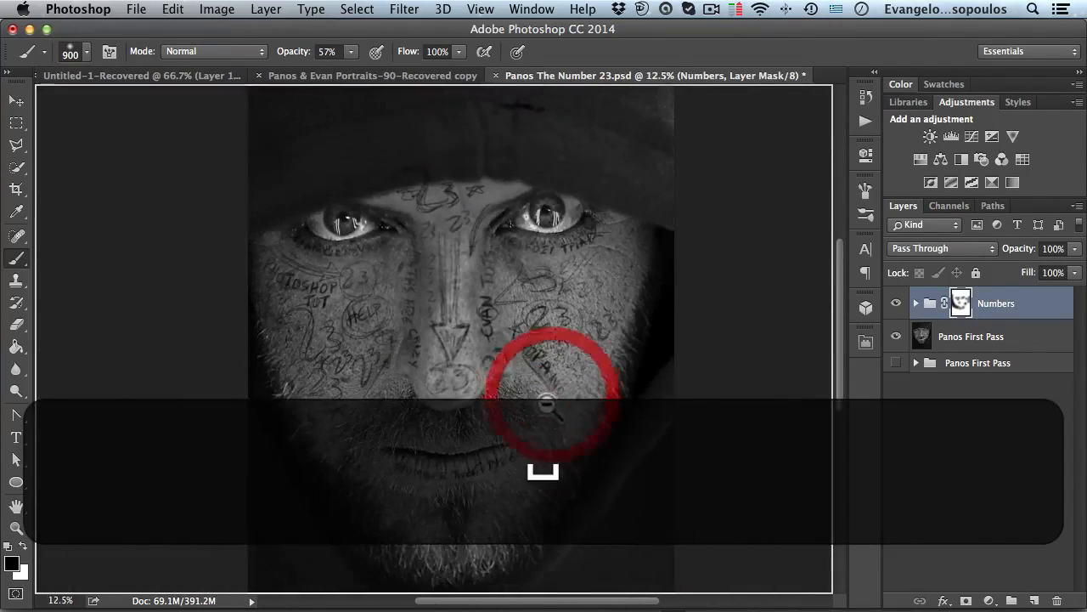
{"action": "left_click", "coordinate": [960, 304], "text": "alt"}
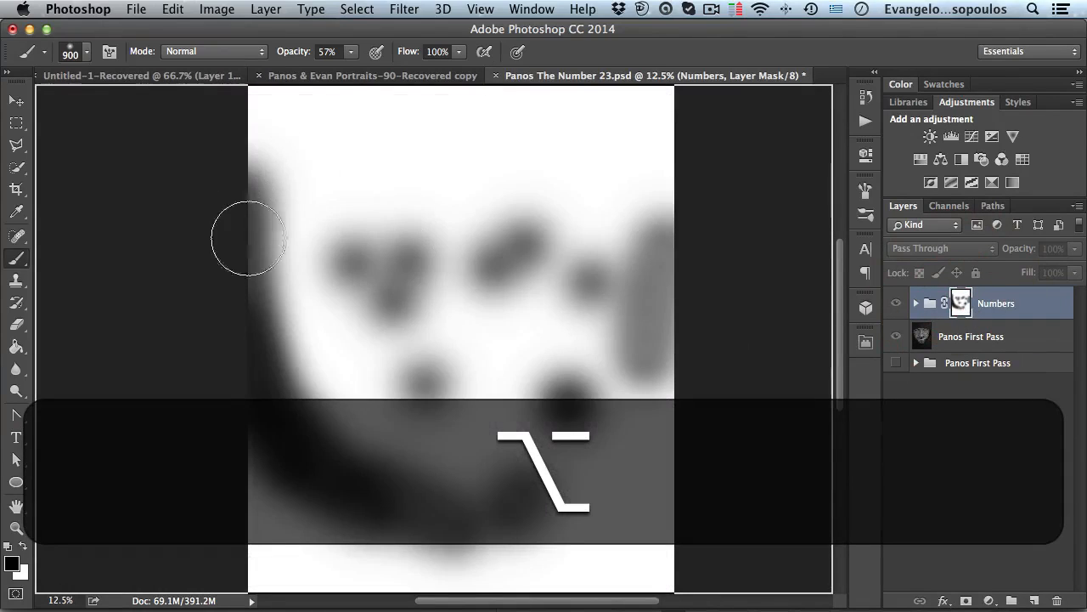
{"action": "left_click", "coordinate": [960, 304], "text": "alt"}
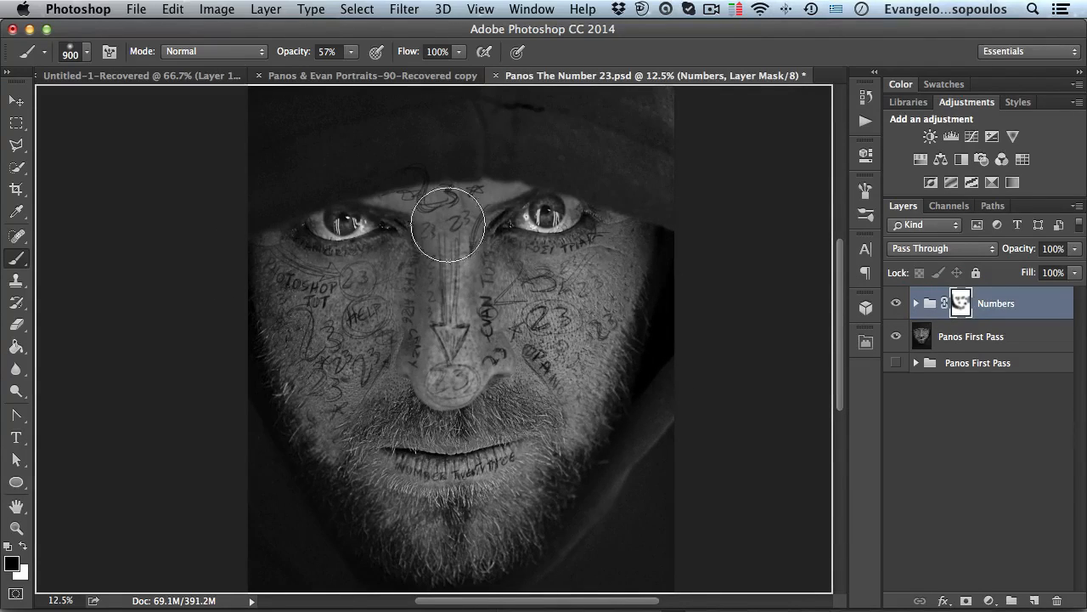
- Shrink the brush to about 175 px and paint on the mask to hide writing at the top of the forehead under the hood
{"action": "left_click", "coordinate": [411, 196], "text": "super"}
{"action": "left_click", "coordinate": [415, 197], "text": "super"}
{"action": "left_click", "coordinate": [416, 197], "text": "super"}
{"action": "left_click_drag", "start_coordinate": [415, 196], "coordinate": [425, 366]}
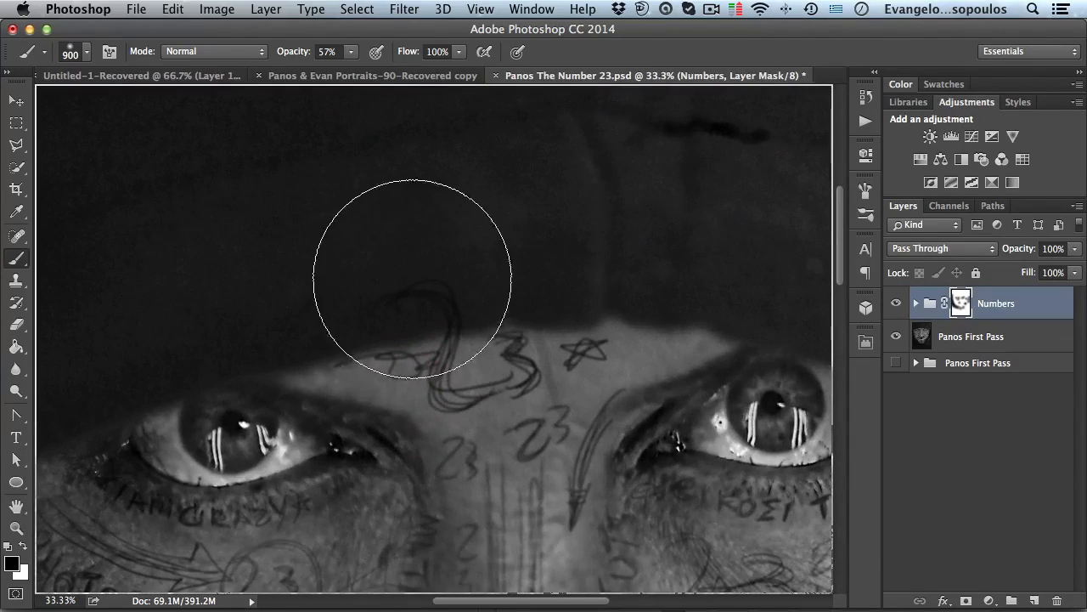
{"action": "key", "text": "bracketleft"}
{"action": "key", "text": "bracketleft"}
{"action": "key", "text": "bracketleft"}
{"action": "key", "text": "bracketleft"}
{"action": "key", "text": "bracketleft"}
{"action": "key", "text": "bracketleft"}
{"action": "key", "text": "bracketleft"}
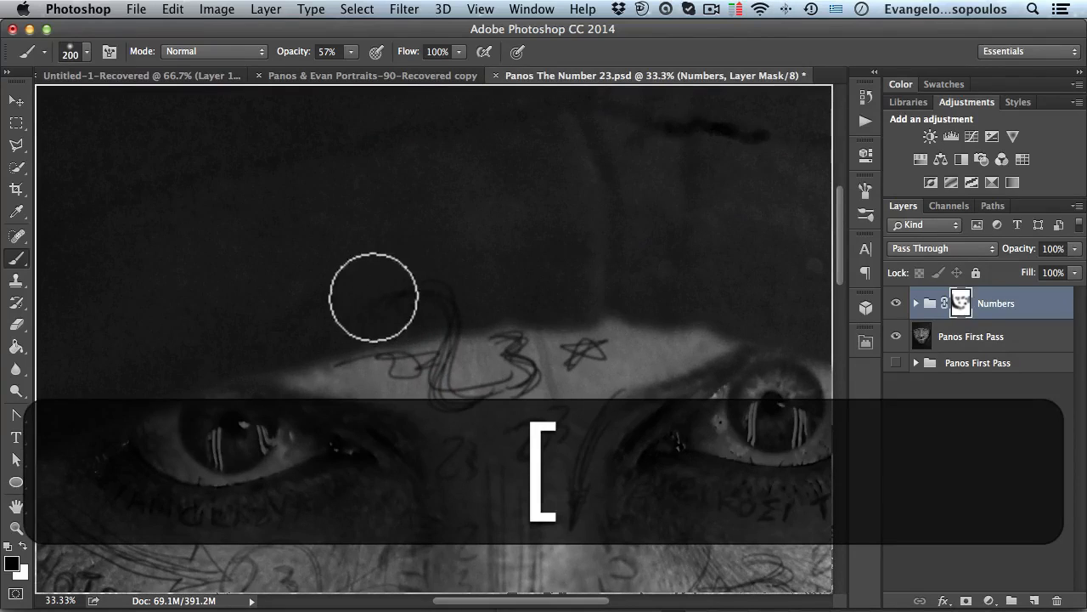
{"action": "left_click_drag", "start_coordinate": [379, 300], "coordinate": [438, 286]}
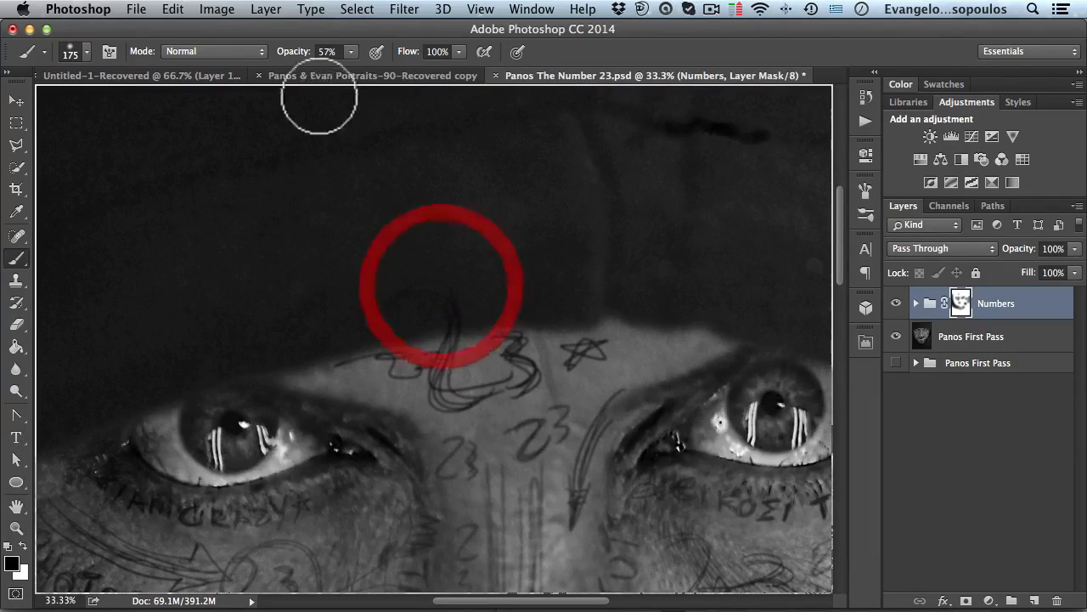
- Raise brush opacity to 99% and paint again over the forehead writing beneath the hood
{"action": "left_click_drag", "start_coordinate": [292, 54], "coordinate": [350, 47]}
{"action": "mouse_move", "coordinate": [430, 293]}
{"action": "left_mouse_down"}
{"action": "mouse_move", "coordinate": [473, 298]}
{"action": "mouse_move", "coordinate": [444, 303]}
{"action": "mouse_move", "coordinate": [477, 299]}
{"action": "mouse_move", "coordinate": [456, 304]}
{"action": "mouse_move", "coordinate": [475, 274]}
{"action": "left_mouse_up"}
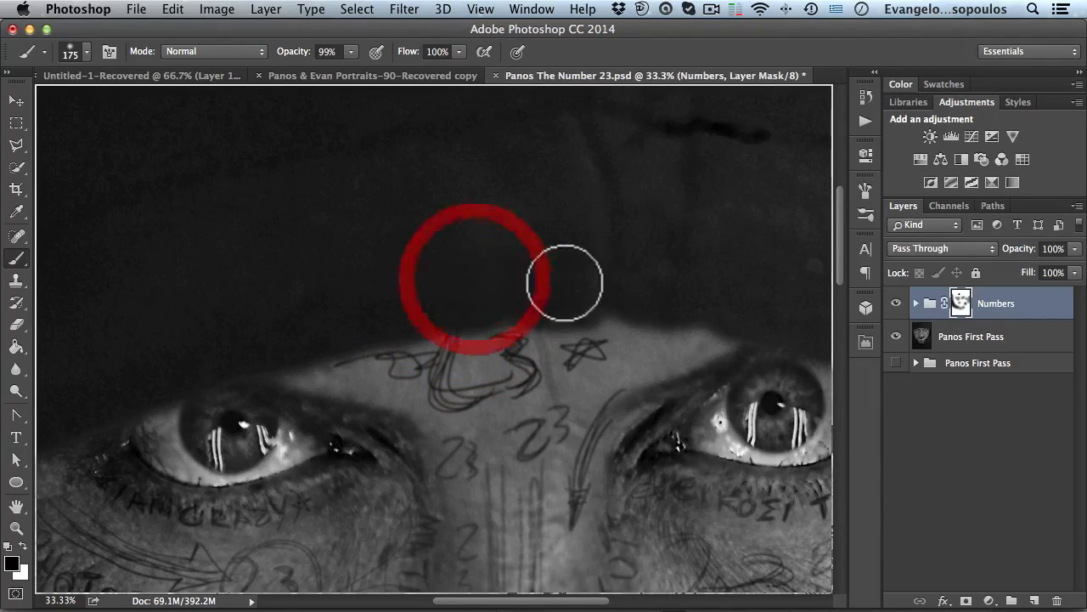
{"action": "key", "text": "space"}
{"action": "left_click", "coordinate": [555, 273], "text": "alt"}
{"action": "left_click", "coordinate": [556, 270], "text": "alt"}
{"action": "left_click", "coordinate": [557, 271], "text": "alt"}
{"action": "left_click", "coordinate": [553, 280], "text": "alt"}
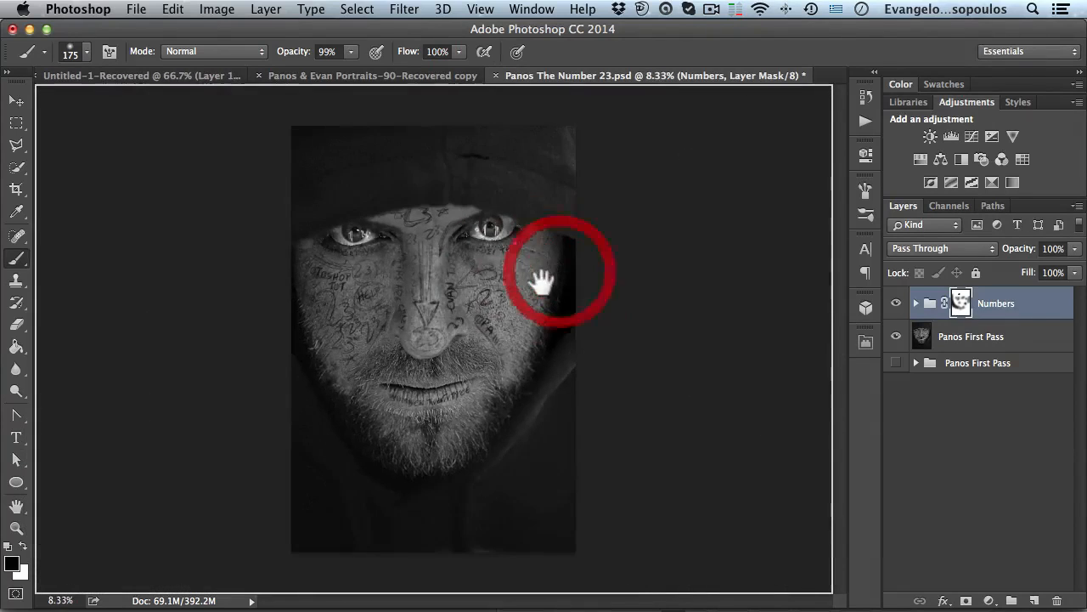
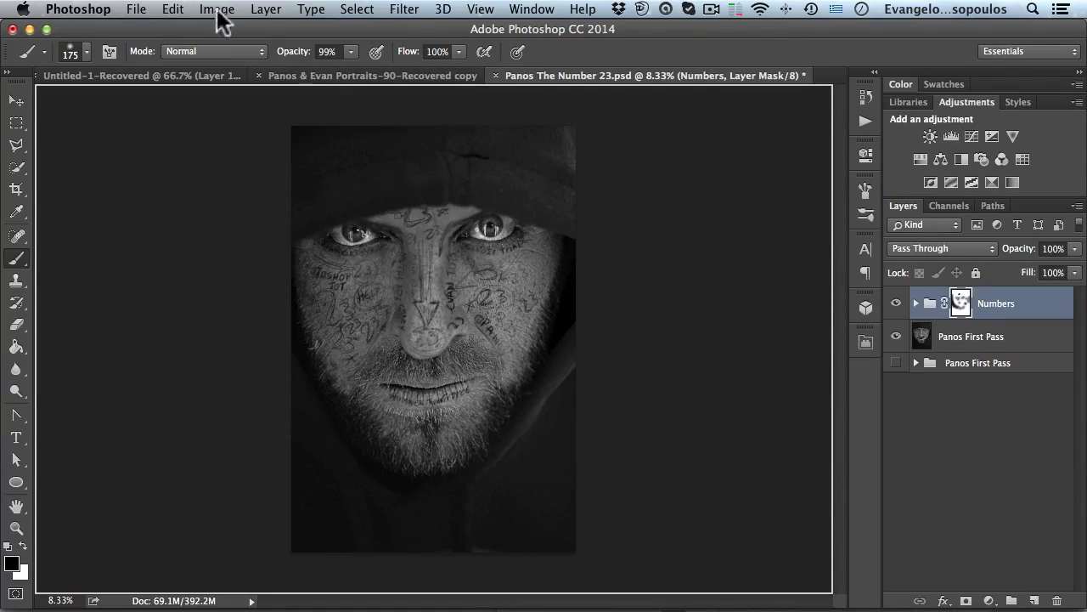
- Create a new layer named Burn in Overlay mode, filled with overlay-neutral 50% gray
{"action": "left_click", "coordinate": [266, 10]}
{"action": "mouse_move", "coordinate": [284, 28]}
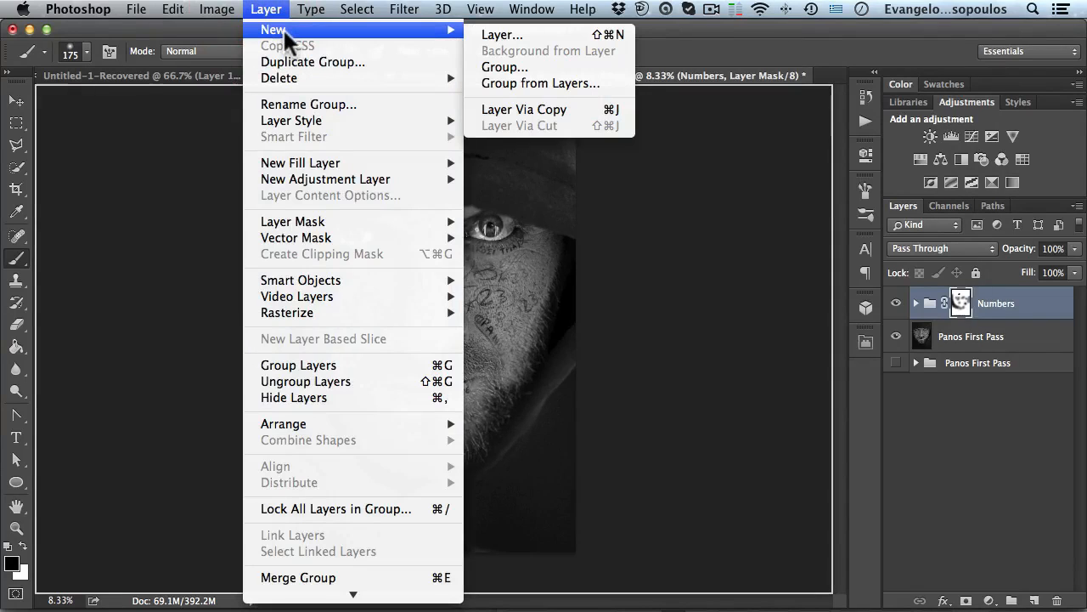
{"action": "left_click", "coordinate": [510, 35]}
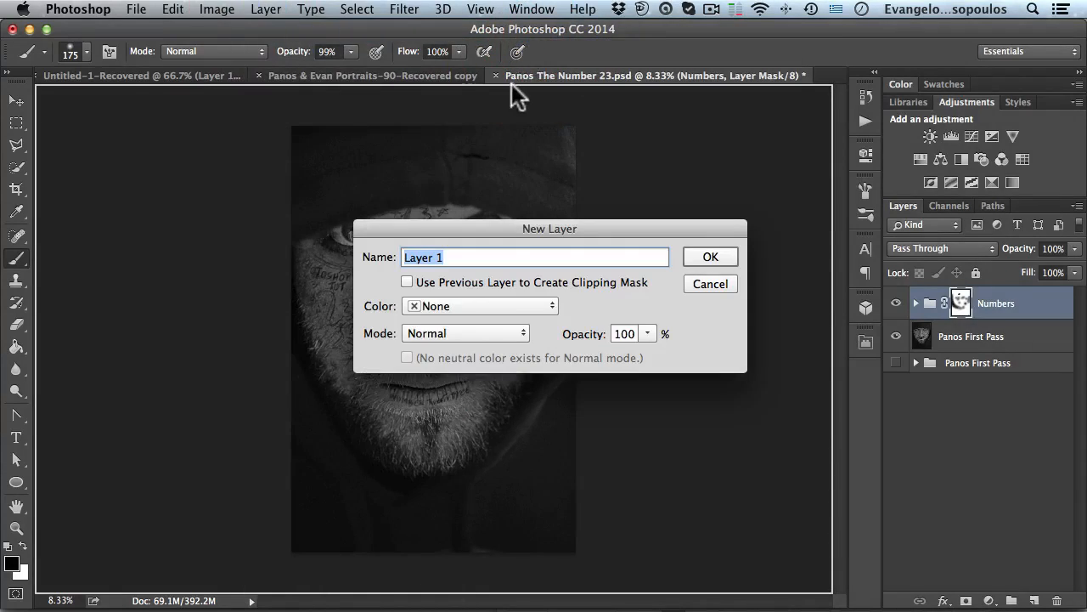
{"action": "type", "text": "Bθρ"}
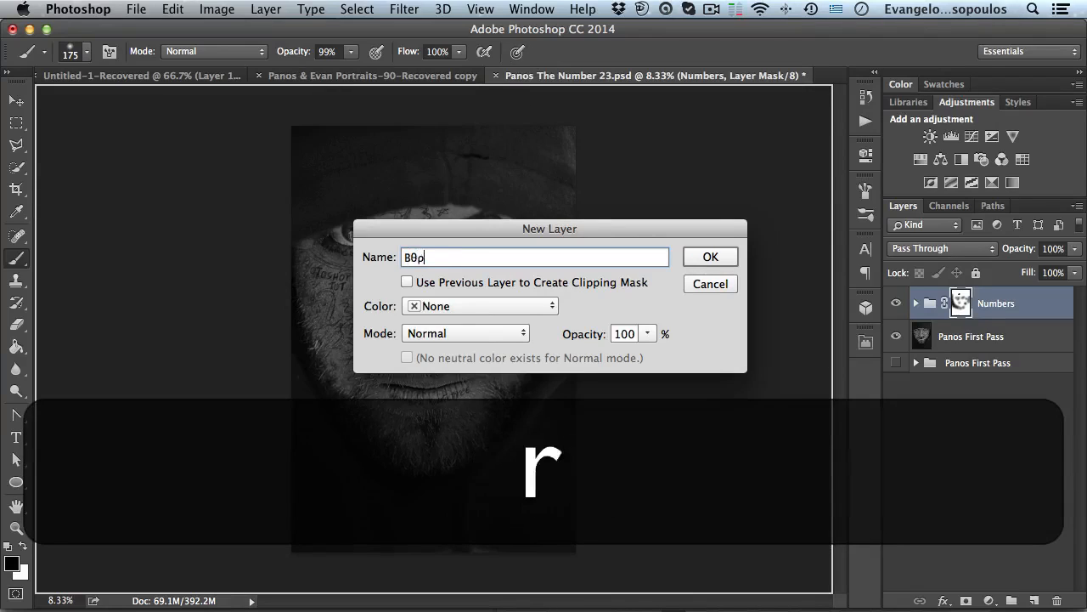
{"action": "type", "text": "ν"}
{"action": "key", "text": "BackSpace"}
{"action": "key", "text": "BackSpace"}
{"action": "key", "text": "BackSpace"}
{"action": "key", "text": "BackSpace"}
{"action": "key", "text": "super+space"}
{"action": "type", "text": "Burn"}
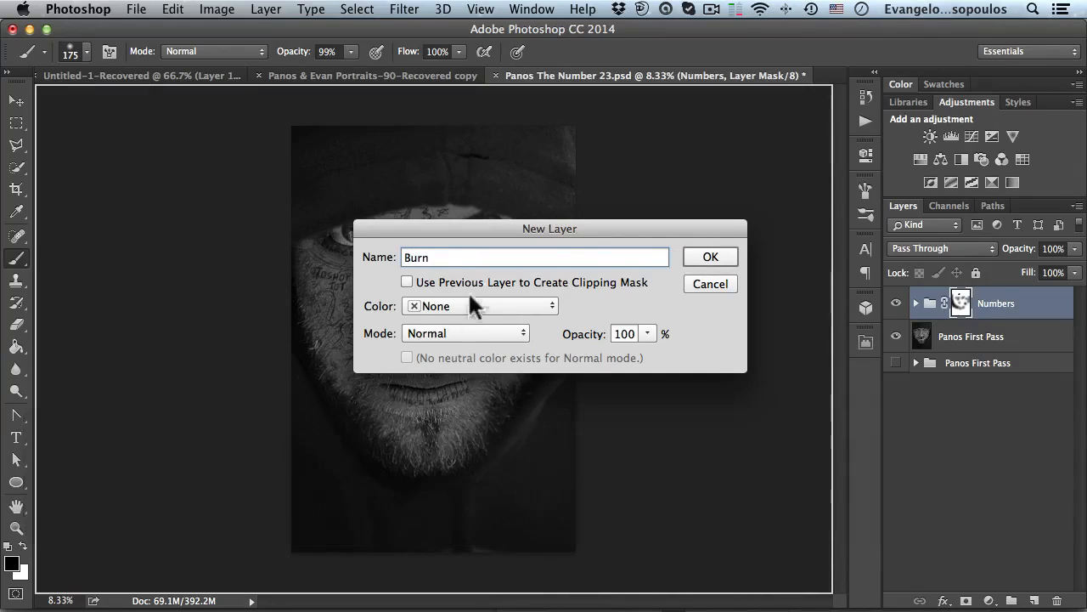
{"action": "left_click", "coordinate": [438, 332]}
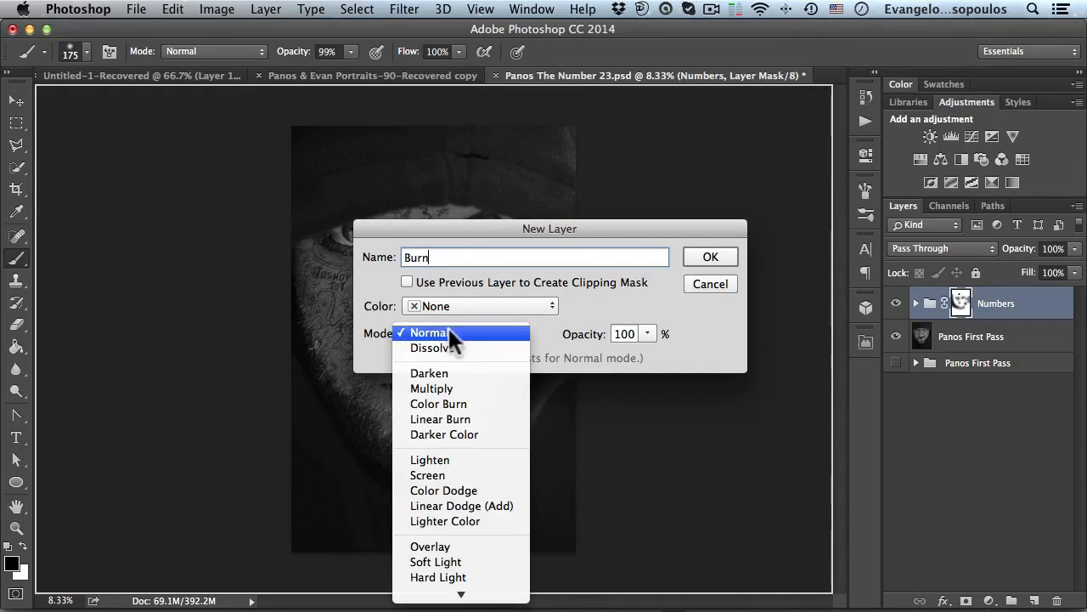
{"action": "left_click", "coordinate": [459, 546]}
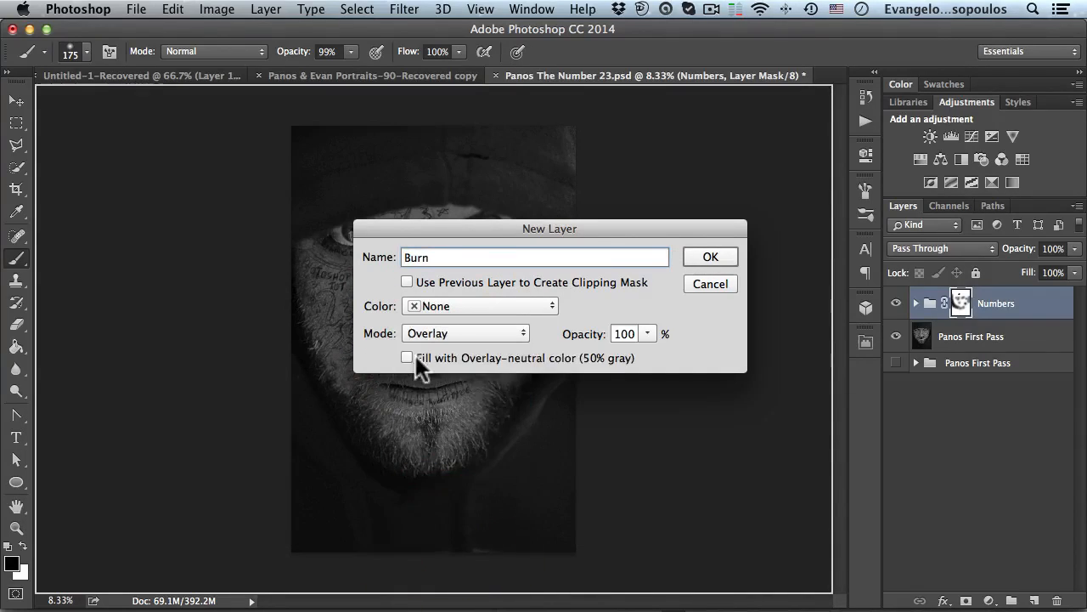
{"action": "left_click", "coordinate": [407, 358]}
{"action": "left_click", "coordinate": [712, 253]}
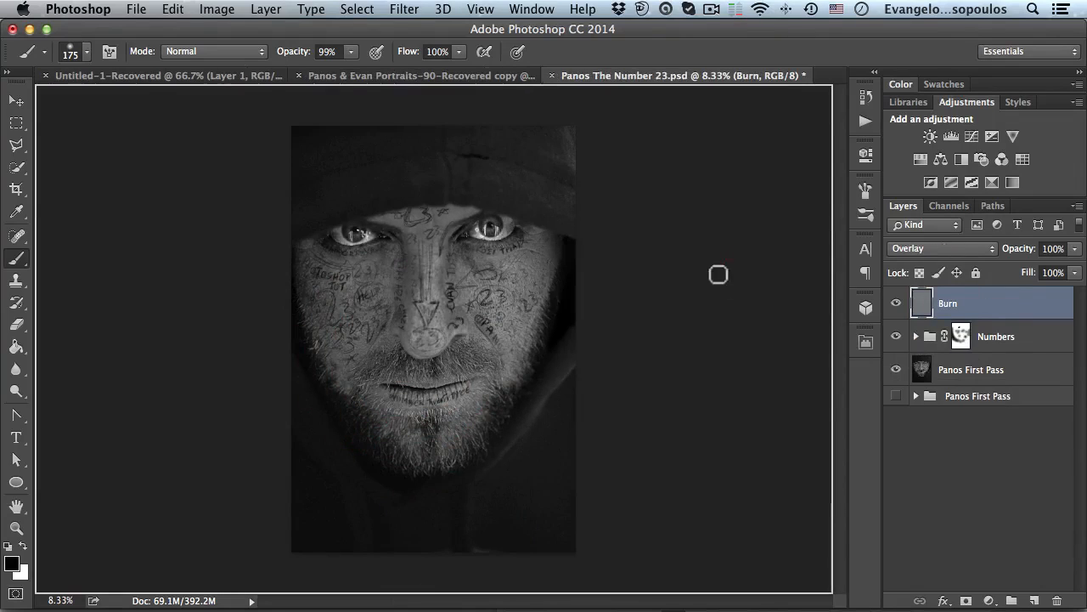
- Switch to the Burn tool, enlarge the brush to about 700 px, and burn along the right side of the face
{"action": "left_click", "coordinate": [15, 391]}
{"action": "left_click_drag", "start_coordinate": [16, 392], "coordinate": [18, 397]}
{"action": "left_click", "coordinate": [89, 402]}
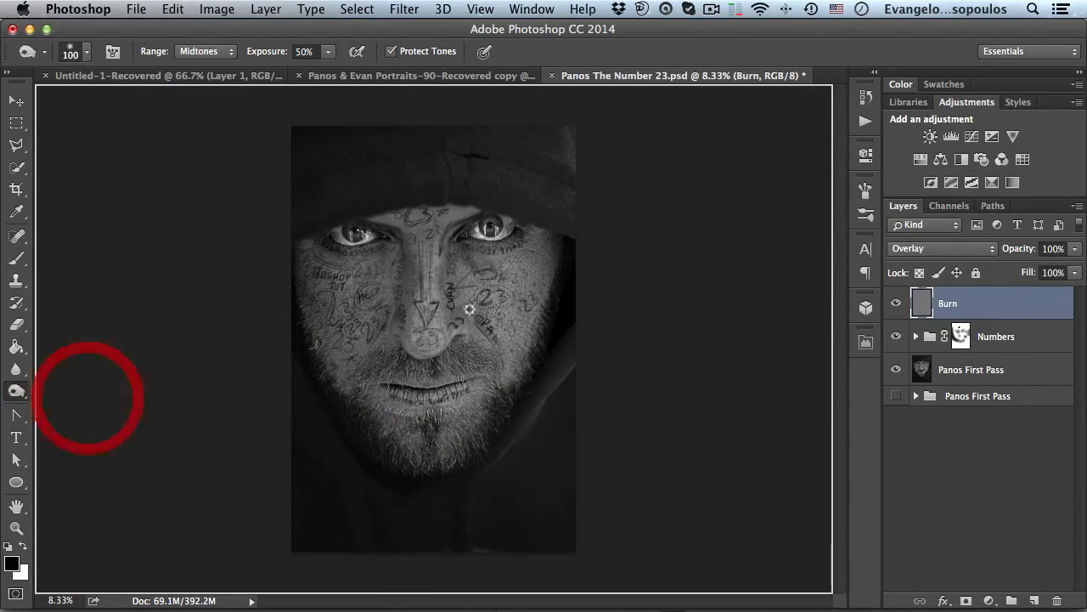
{"action": "key", "text": "space"}
{"action": "left_click", "coordinate": [475, 308], "text": "super"}
{"action": "left_click_drag", "start_coordinate": [482, 310], "coordinate": [545, 345]}
{"action": "key", "text": "bracketright"}
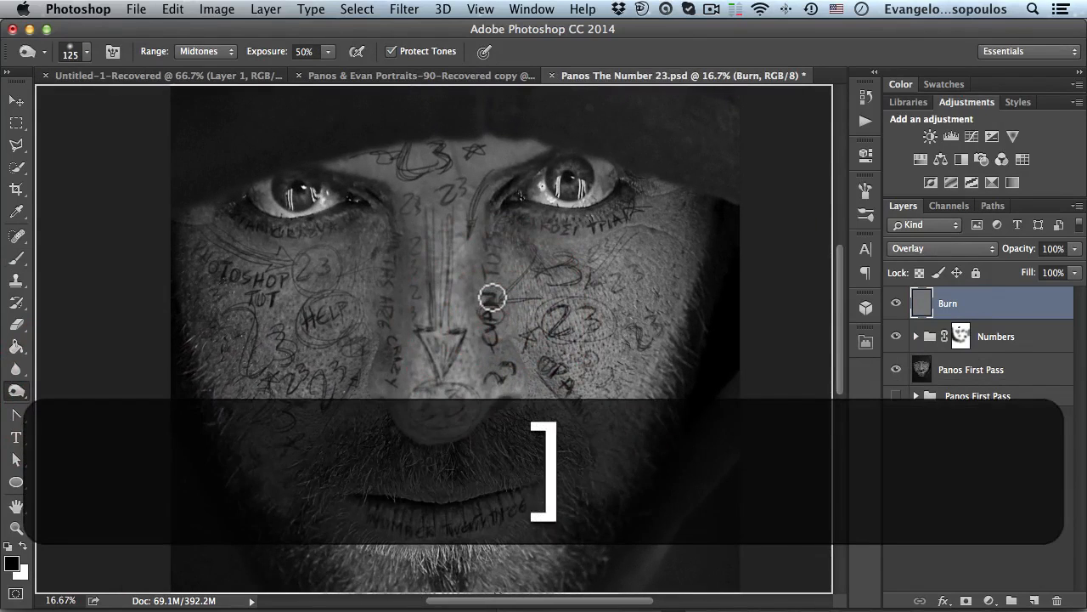
{"action": "key", "text": "bracketright"}
{"action": "key", "text": "bracketright"}
{"action": "key", "text": "bracketright"}
{"action": "key", "text": "bracketright"}
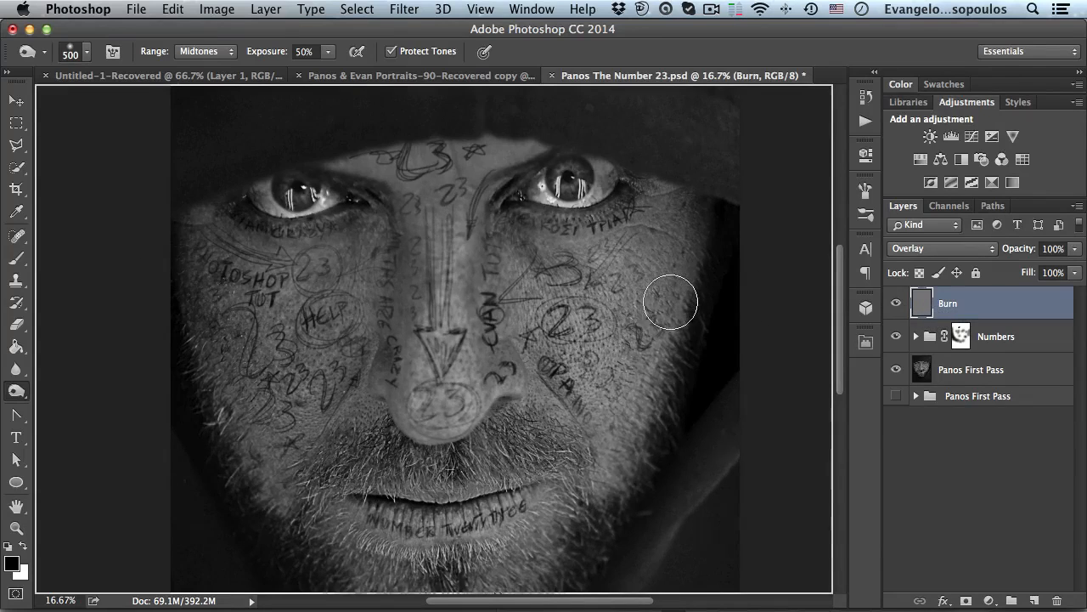
{"action": "key", "text": "bracketright"}
{"action": "key", "text": "bracketright"}
{"action": "key", "text": "space"}
{"action": "mouse_move", "coordinate": [578, 270]}
{"action": "left_mouse_down"}
{"action": "mouse_move", "coordinate": [573, 226]}
{"action": "mouse_move", "coordinate": [546, 243]}
{"action": "left_mouse_up"}
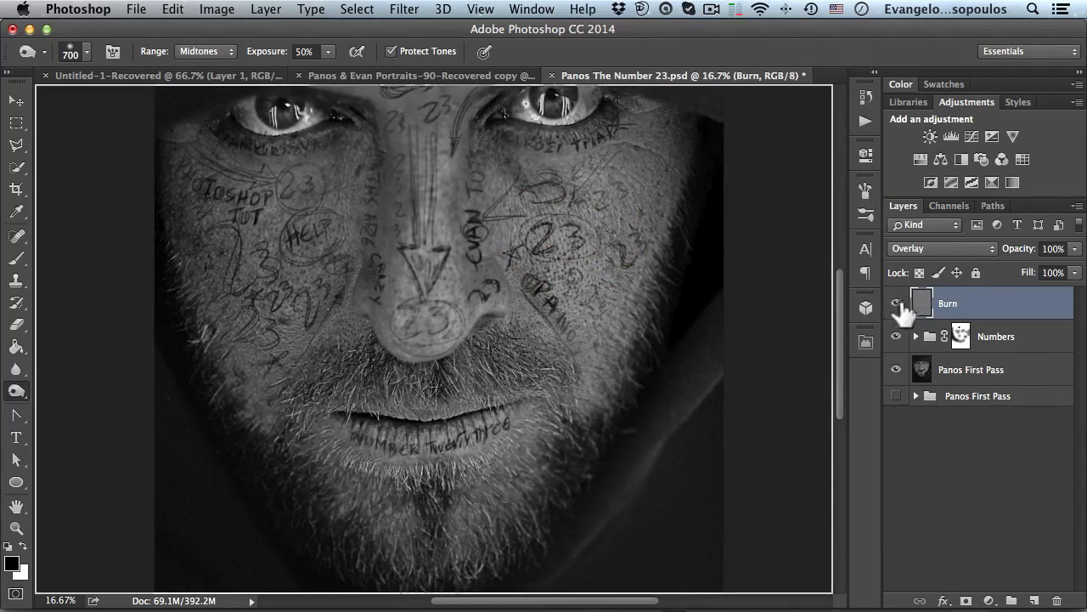
{"action": "key", "text": "space"}
{"action": "left_click_drag", "start_coordinate": [549, 262], "coordinate": [549, 295]}
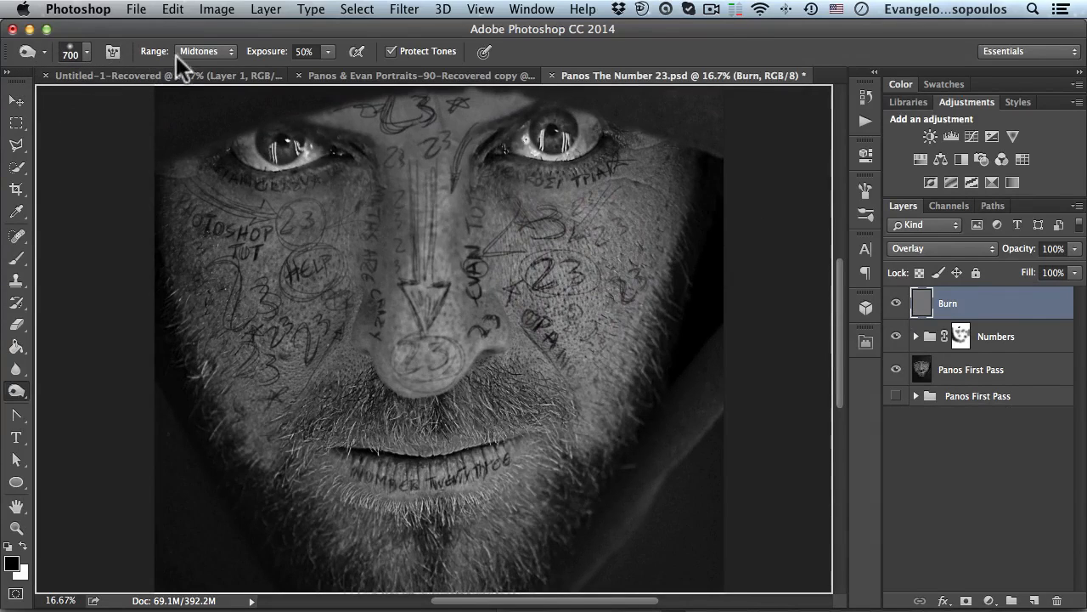
{"action": "mouse_move", "coordinate": [694, 194]}
{"action": "left_mouse_down"}
{"action": "mouse_move", "coordinate": [629, 365]}
{"action": "mouse_move", "coordinate": [660, 315]}
{"action": "mouse_move", "coordinate": [698, 205]}
{"action": "mouse_move", "coordinate": [624, 468]}
{"action": "left_mouse_up"}
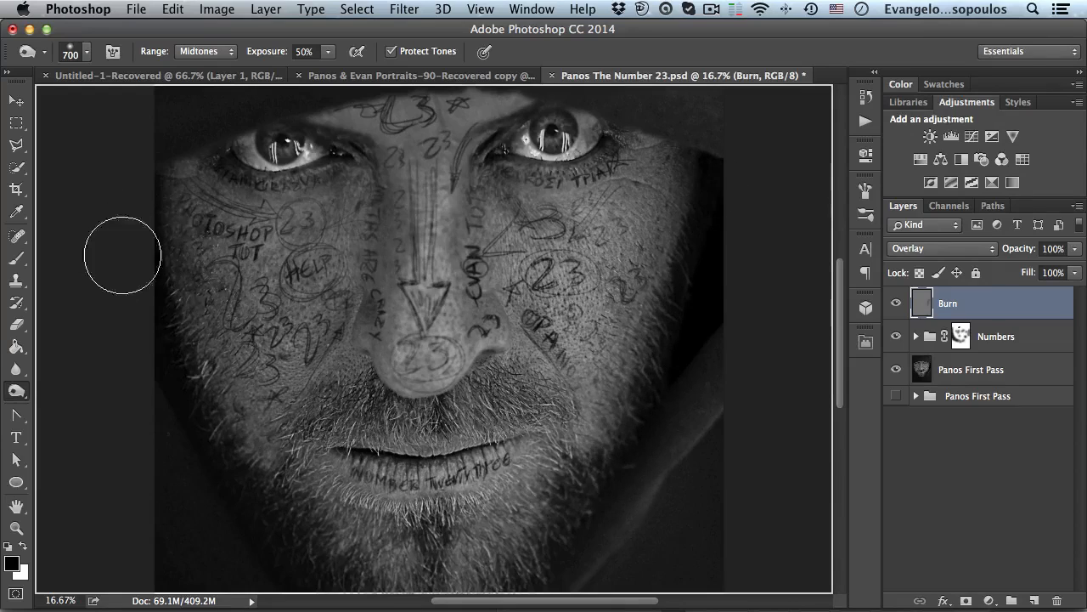
{"action": "mouse_move", "coordinate": [701, 214]}
{"action": "left_mouse_down"}
{"action": "mouse_move", "coordinate": [637, 450]}
{"action": "mouse_move", "coordinate": [678, 248]}
{"action": "mouse_move", "coordinate": [650, 457]}
{"action": "mouse_move", "coordinate": [666, 328]}
{"action": "mouse_move", "coordinate": [627, 454]}
{"action": "left_mouse_up"}
- Burn the lower right jaw and beard edge of the face
{"action": "key", "text": "space"}
{"action": "left_click_drag", "start_coordinate": [519, 409], "coordinate": [570, 325]}
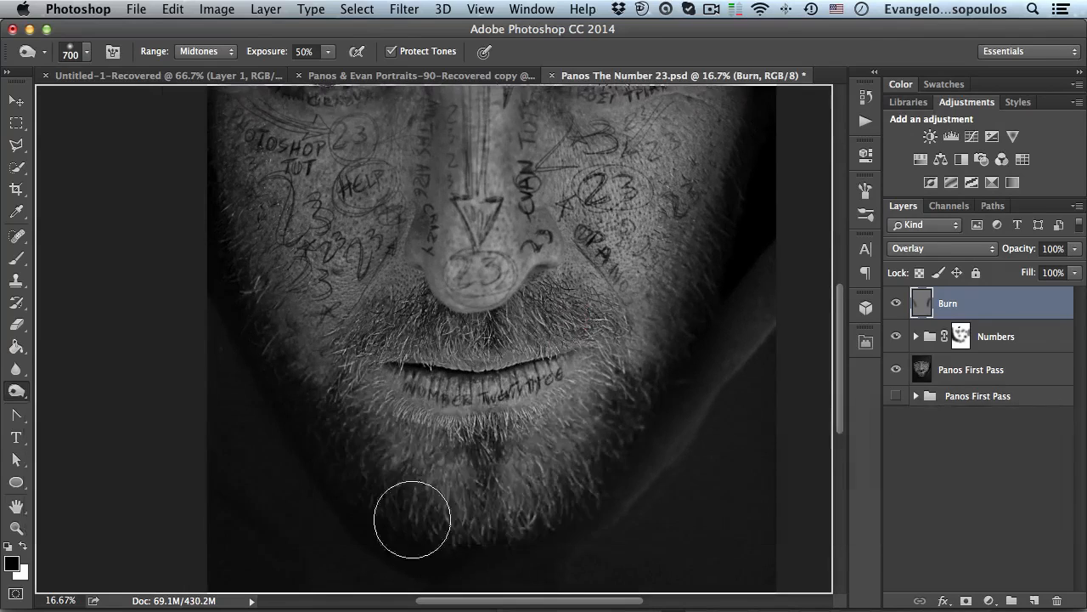
{"action": "left_click_drag", "start_coordinate": [664, 345], "coordinate": [583, 461]}
{"action": "key", "text": "space"}
{"action": "left_click_drag", "start_coordinate": [552, 266], "coordinate": [536, 417]}
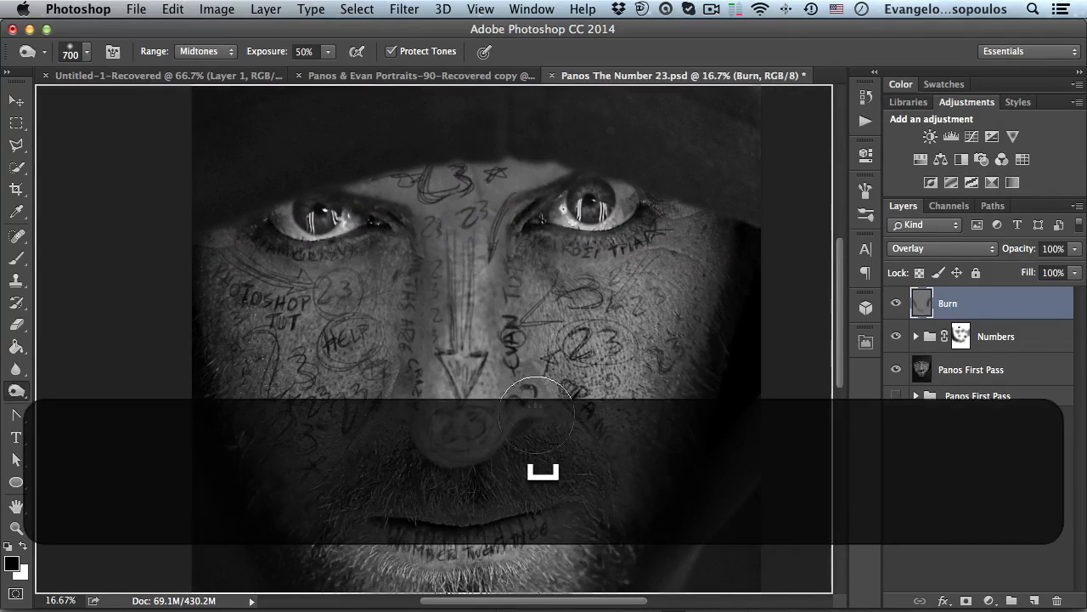
- Shrink the Burn brush to about 175 px and burn over the left cheek area
{"action": "key", "text": "bracketleft"}
{"action": "key", "text": "bracketleft"}
{"action": "key", "text": "bracketleft"}
{"action": "key", "text": "bracketleft"}
{"action": "key", "text": "bracketleft"}
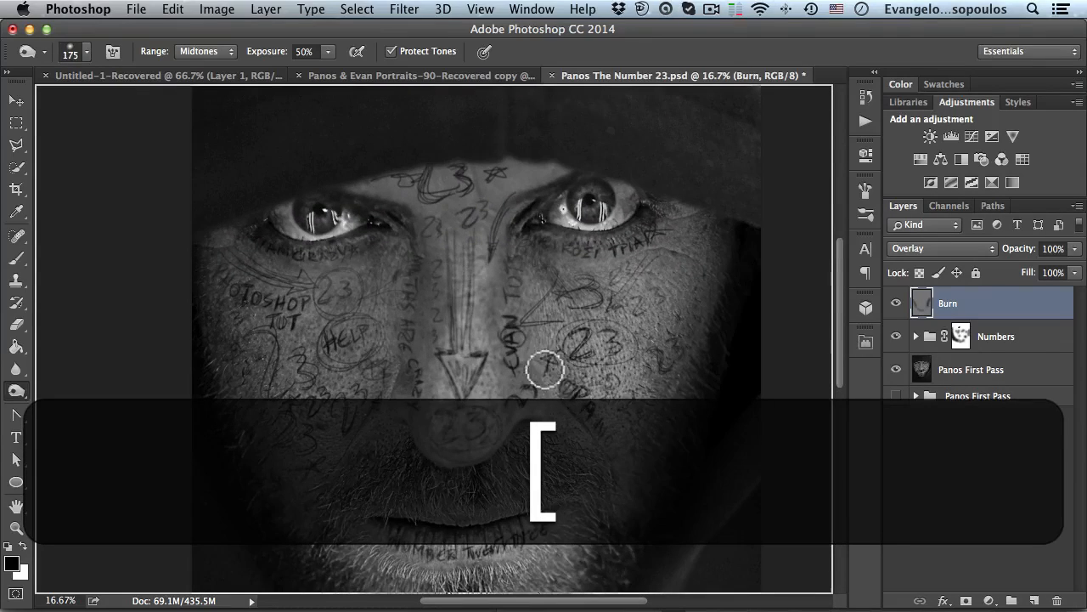
{"action": "left_click_drag", "start_coordinate": [383, 386], "coordinate": [325, 527]}
{"action": "key", "text": "space"}
{"action": "left_click_drag", "start_coordinate": [500, 255], "coordinate": [517, 382]}
{"action": "mouse_move", "coordinate": [413, 272]}
{"action": "left_mouse_down"}
{"action": "mouse_move", "coordinate": [439, 399]}
{"action": "mouse_move", "coordinate": [427, 398]}
{"action": "left_mouse_up"}
- Zoom in on the right eye, shrink the brush to about 80 px, and burn along the skin beneath the eye
{"action": "key", "text": "super+space"}
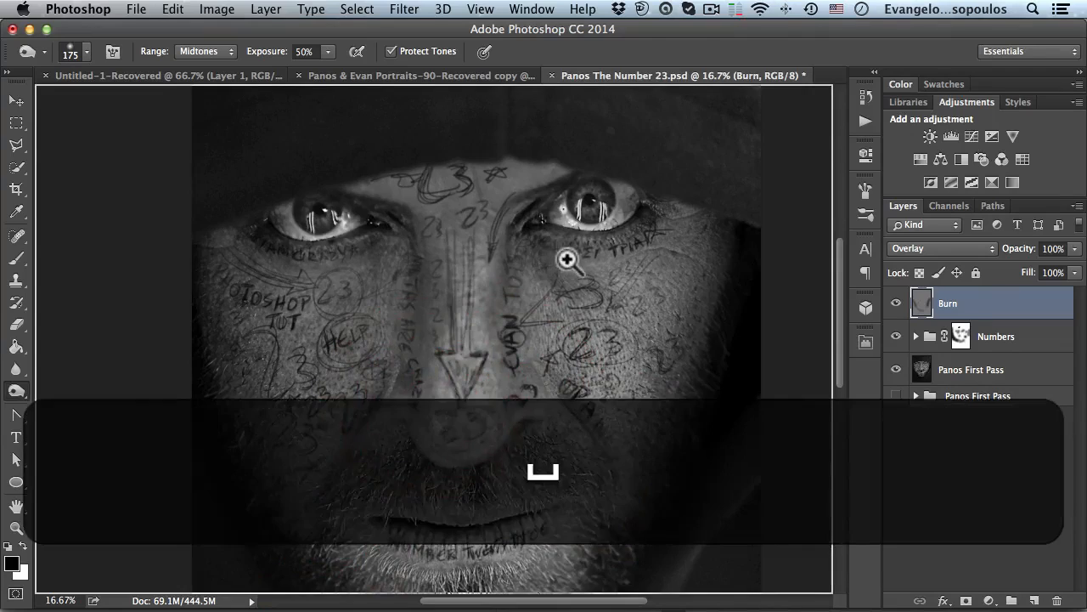
{"action": "left_click", "coordinate": [568, 258], "text": "super"}
{"action": "left_click_drag", "start_coordinate": [587, 243], "coordinate": [538, 352]}
{"action": "left_click", "coordinate": [538, 352], "text": "super"}
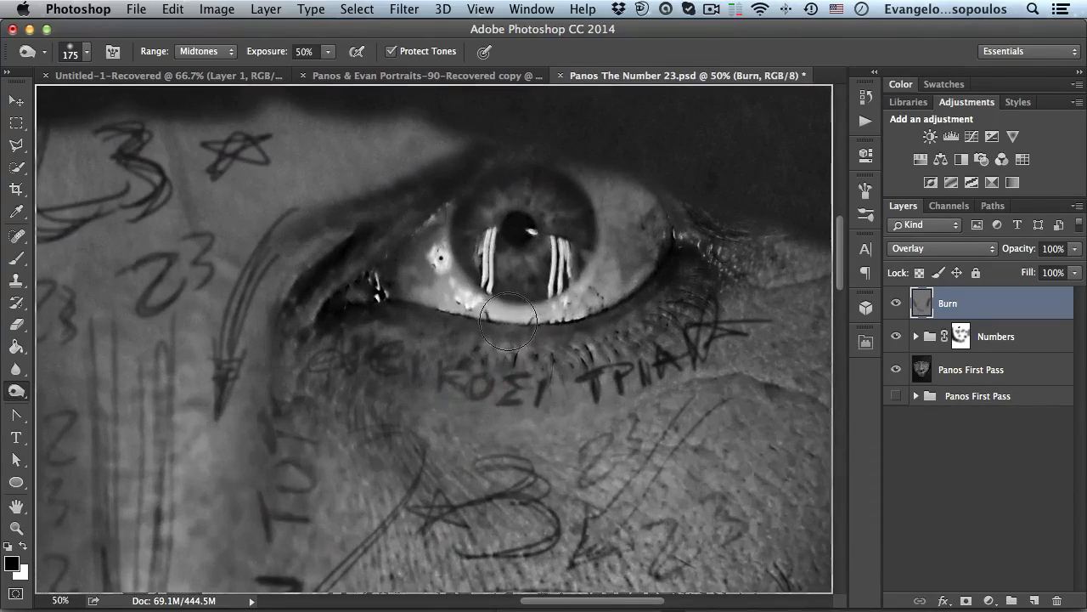
{"action": "key", "text": "bracketleft"}
{"action": "key", "text": "bracketleft"}
{"action": "key", "text": "bracketleft"}
{"action": "left_click", "coordinate": [547, 334]}
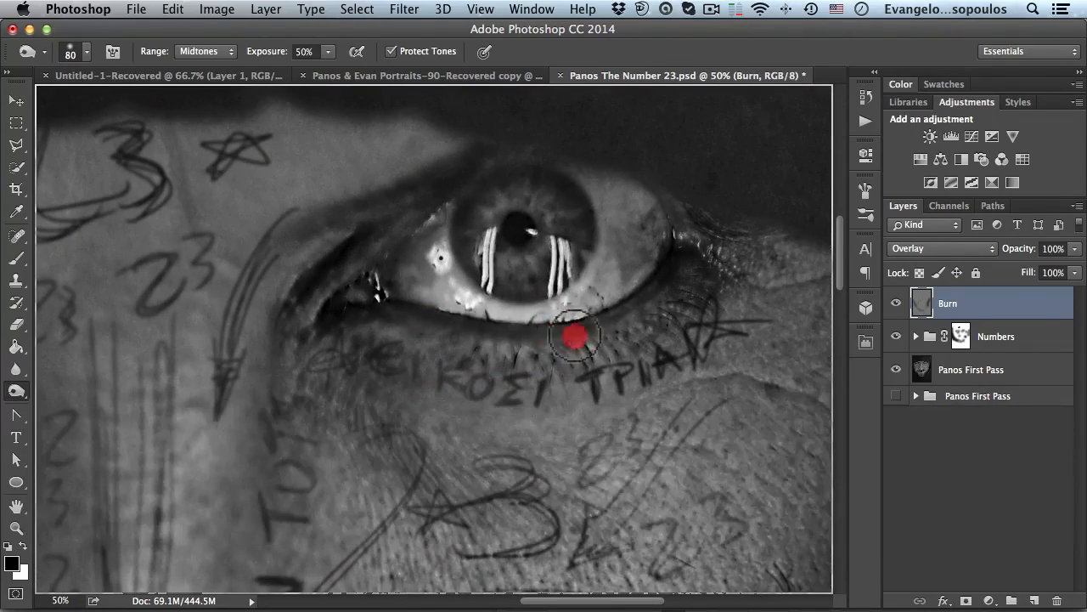
{"action": "left_click", "coordinate": [687, 269]}
{"action": "mouse_move", "coordinate": [364, 301]}
{"action": "left_mouse_down"}
{"action": "mouse_move", "coordinate": [417, 318]}
{"action": "mouse_move", "coordinate": [345, 339]}
{"action": "mouse_move", "coordinate": [819, 323]}
{"action": "left_mouse_up"}
- Burn along the skin beneath the left eye
{"action": "key", "text": "space"}
{"action": "key", "text": "space"}
{"action": "left_click_drag", "start_coordinate": [291, 350], "coordinate": [551, 336]}
{"action": "mouse_move", "coordinate": [289, 299]}
{"action": "left_mouse_down"}
{"action": "mouse_move", "coordinate": [301, 291]}
{"action": "mouse_move", "coordinate": [397, 324]}
{"action": "left_mouse_up"}
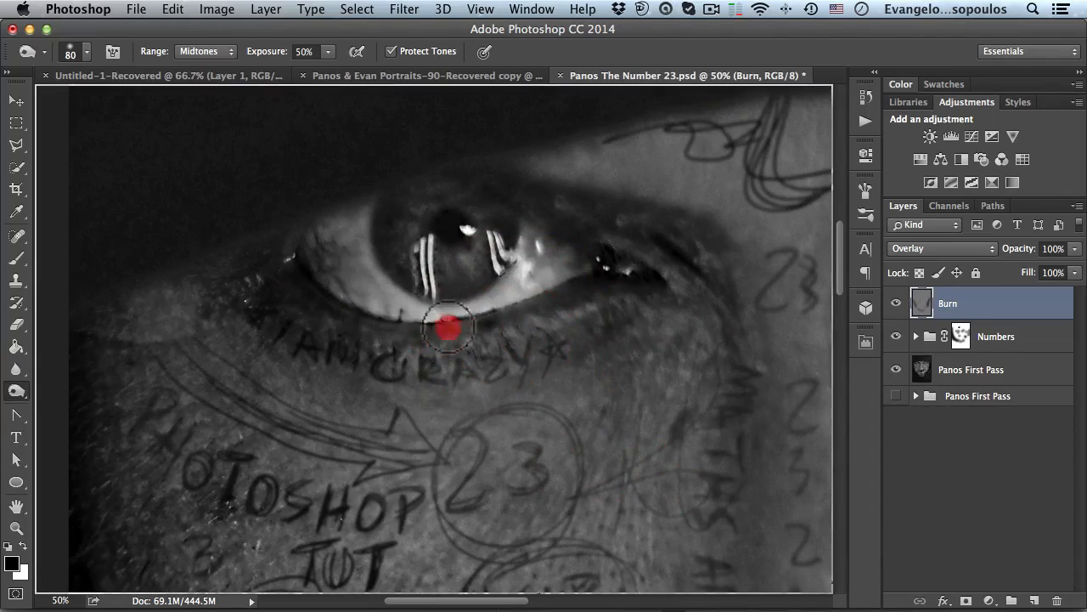
- Zoom out, enlarge the Burn brush to about 500 px, and burn around the inner eye corner and nose bridge
{"action": "key", "text": "alt+space"}
{"action": "left_click", "coordinate": [586, 306], "text": "alt"}
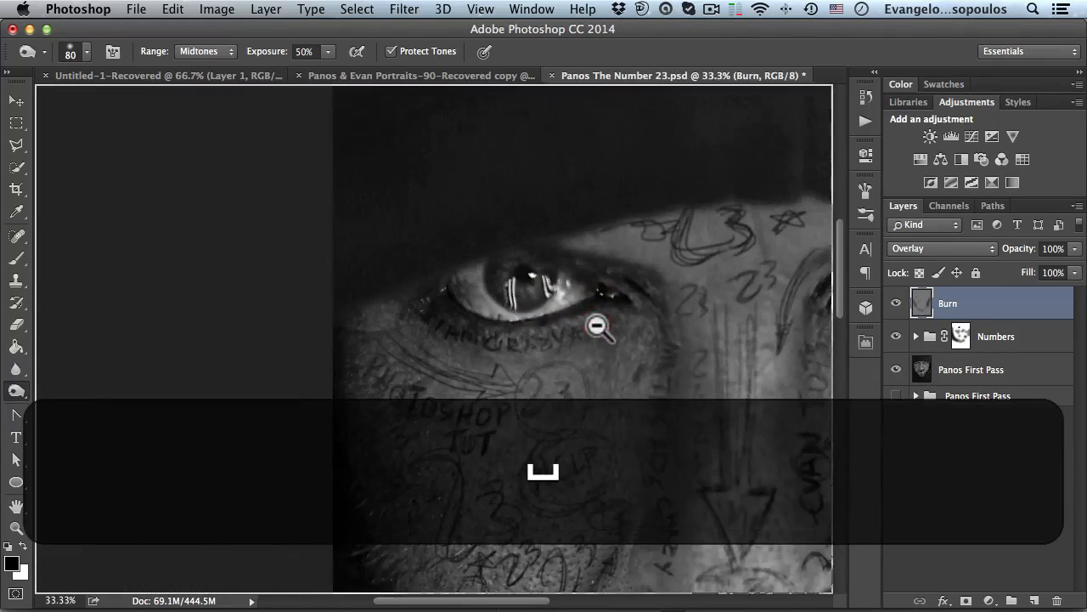
{"action": "left_click", "coordinate": [600, 322], "text": "alt"}
{"action": "left_click", "coordinate": [651, 320], "text": "alt"}
{"action": "left_click_drag", "start_coordinate": [466, 313], "coordinate": [471, 313]}
{"action": "left_click", "coordinate": [621, 331], "text": "super"}
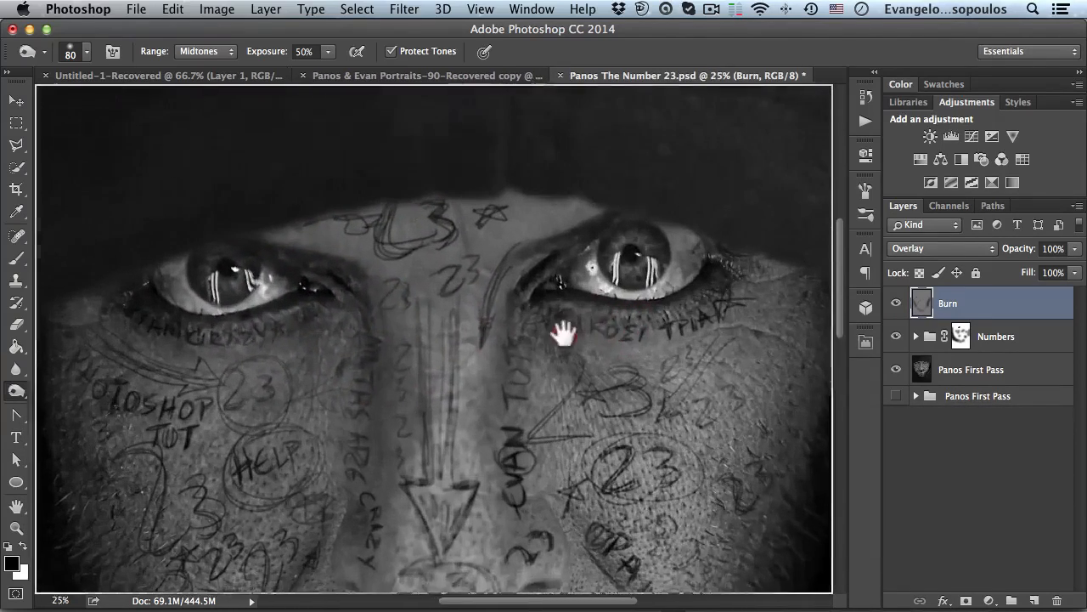
{"action": "left_click_drag", "start_coordinate": [583, 326], "coordinate": [473, 344]}
{"action": "key", "text": "bracketright"}
{"action": "key", "text": "bracketright"}
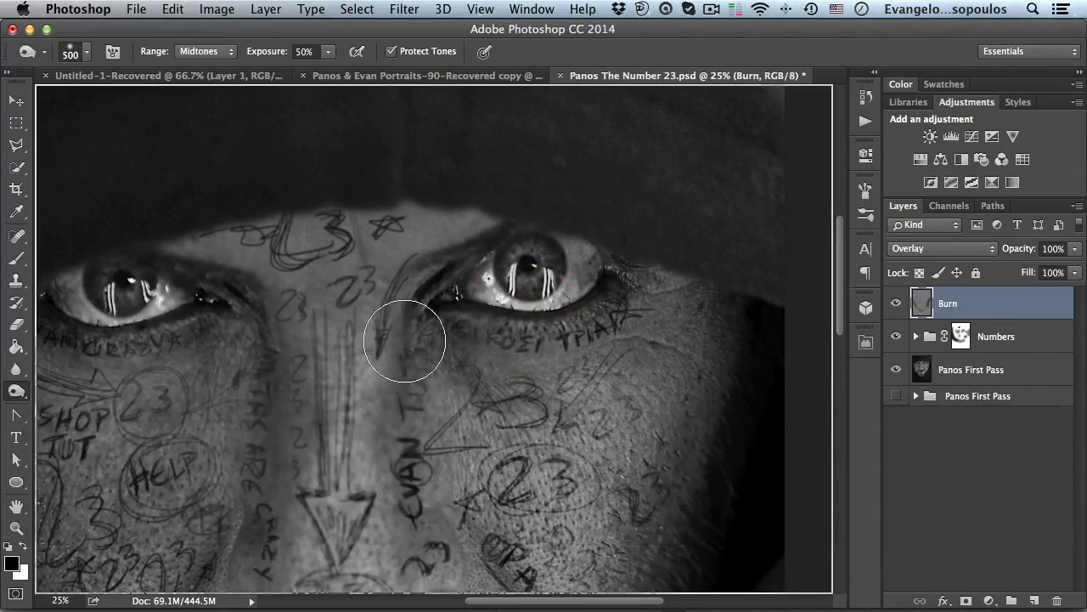
{"action": "key", "text": "space"}
{"action": "left_click_drag", "start_coordinate": [279, 340], "coordinate": [634, 319]}
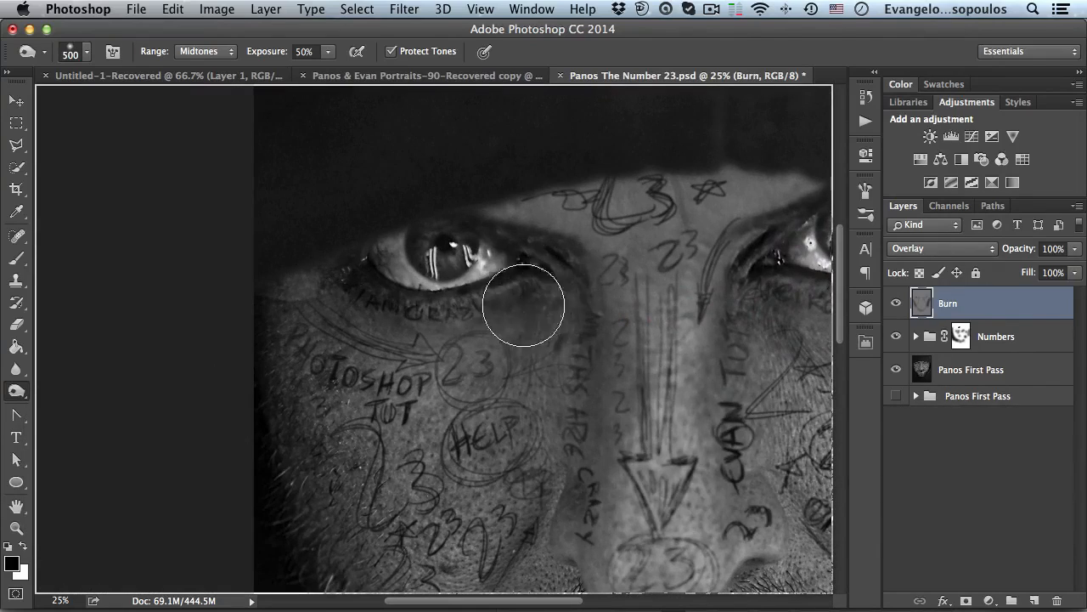
{"action": "key", "text": "space"}
{"action": "left_click_drag", "start_coordinate": [629, 255], "coordinate": [462, 267]}
{"action": "left_click", "coordinate": [577, 359], "text": "alt"}
{"action": "left_click_drag", "start_coordinate": [543, 340], "coordinate": [462, 243]}
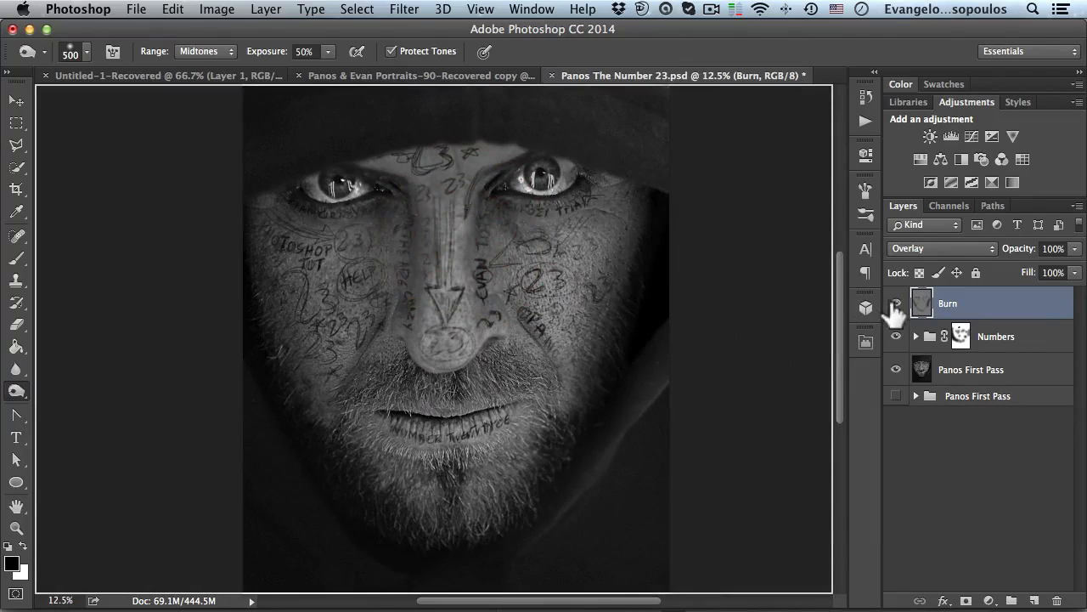
- Toggle the Burn layer's visibility repeatedly to compare the face with and without burning
{"action": "left_click", "coordinate": [895, 303]}
{"action": "left_click", "coordinate": [896, 303]}
{"action": "left_click", "coordinate": [897, 304]}
{"action": "left_click", "coordinate": [897, 303]}
{"action": "left_click", "coordinate": [897, 303]}
{"action": "left_click", "coordinate": [897, 303]}
{"action": "left_click", "coordinate": [897, 303]}
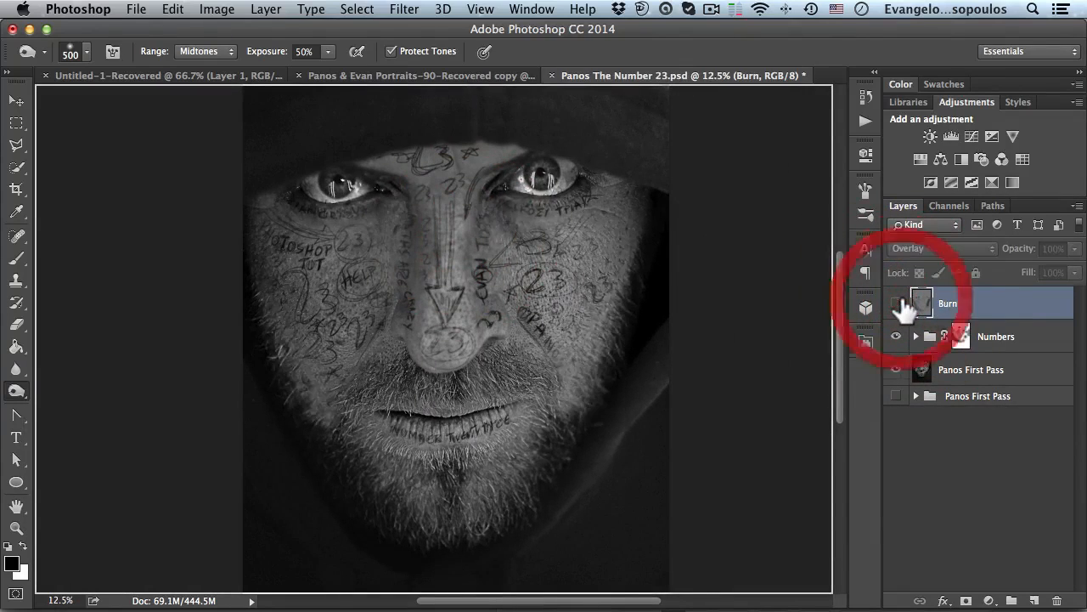
{"action": "left_click", "coordinate": [897, 304]}
{"action": "left_click", "coordinate": [897, 304]}
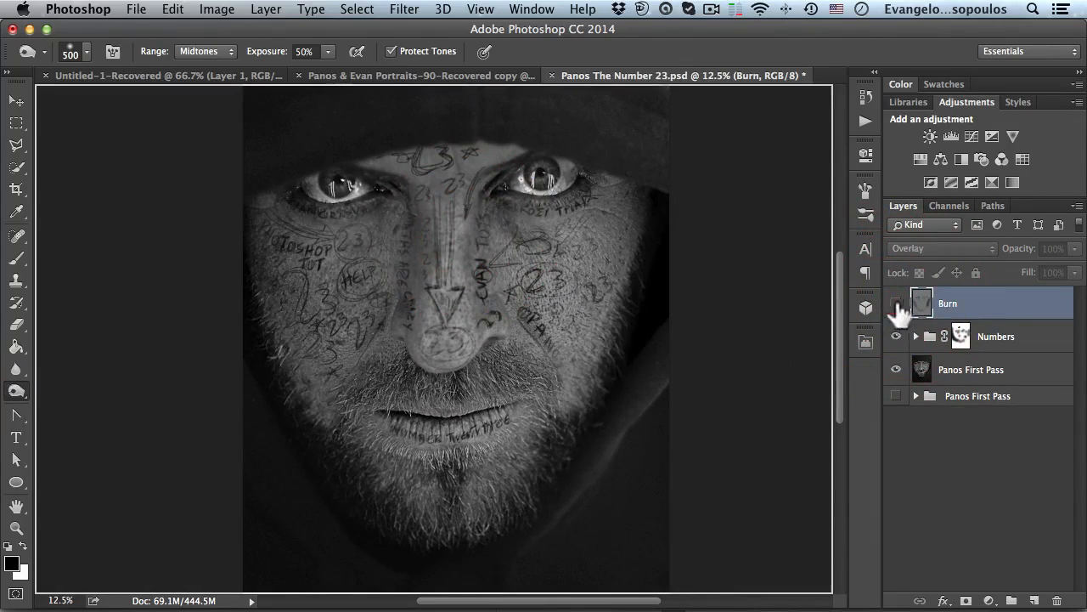
{"action": "left_click", "coordinate": [897, 304]}
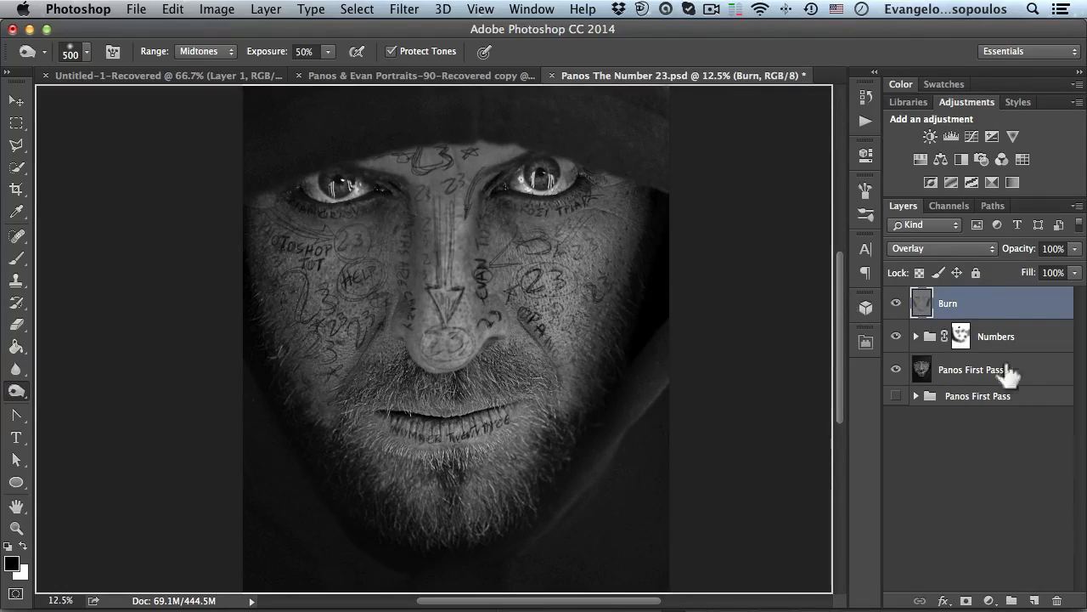
- Create a new Normal layer named Dodge, then undo its creation
{"action": "left_click", "coordinate": [266, 10]}
{"action": "mouse_move", "coordinate": [280, 30]}
{"action": "left_click", "coordinate": [482, 36]}
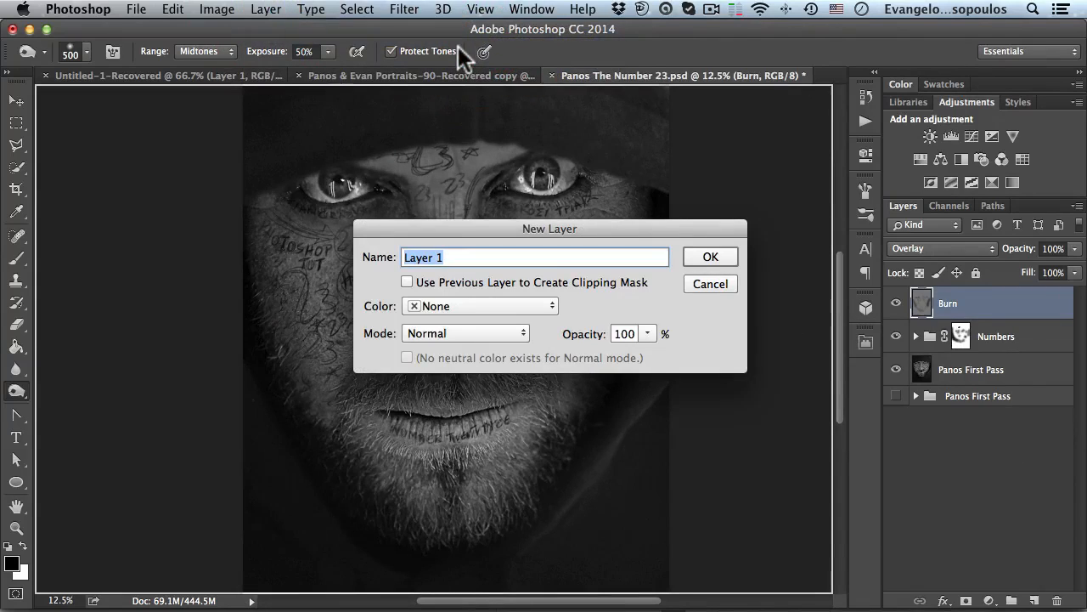
{"action": "key", "text": "shift"}
{"action": "type", "text": "Dodge"}
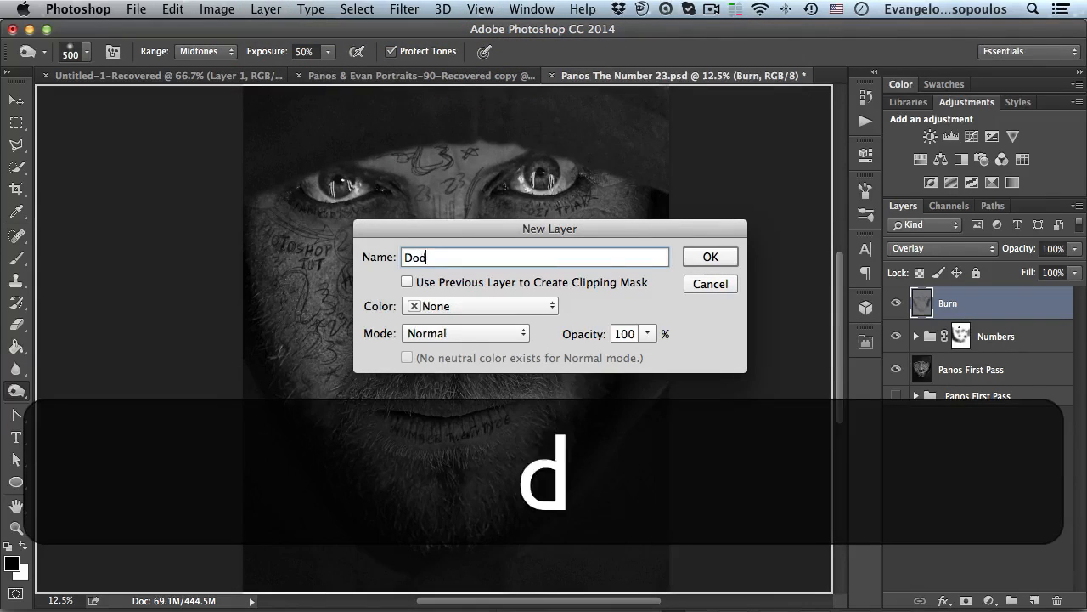
{"action": "key", "text": "Return"}
{"action": "key", "text": "super+Return"}
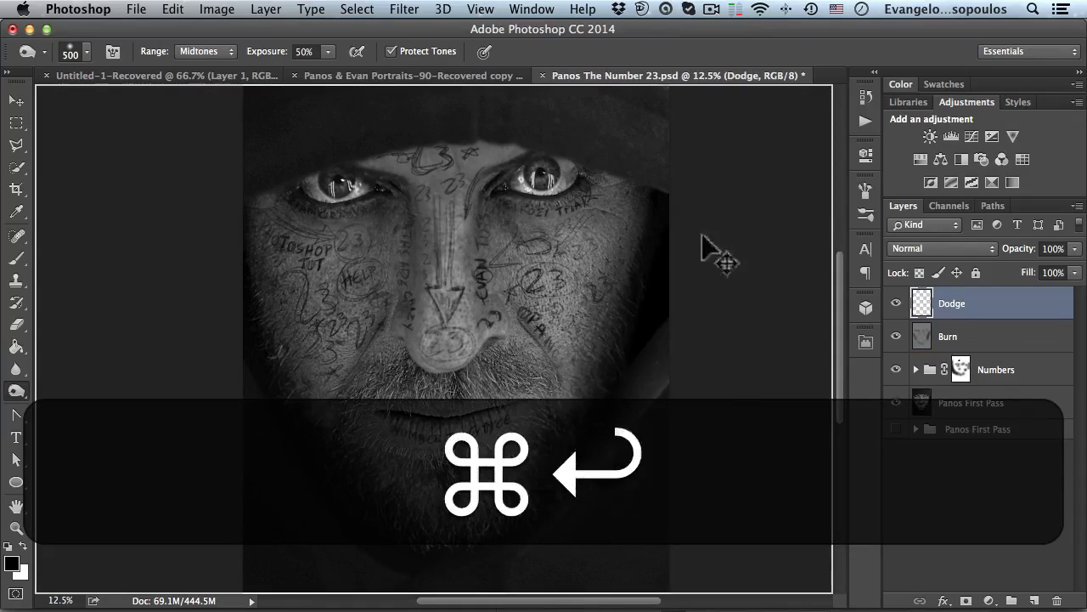
{"action": "key", "text": "super+z"}
- Create a new layer named Dodge in Overlay mode, filled with the Overlay-neutral 50% gray
{"action": "left_click", "coordinate": [276, 10]}
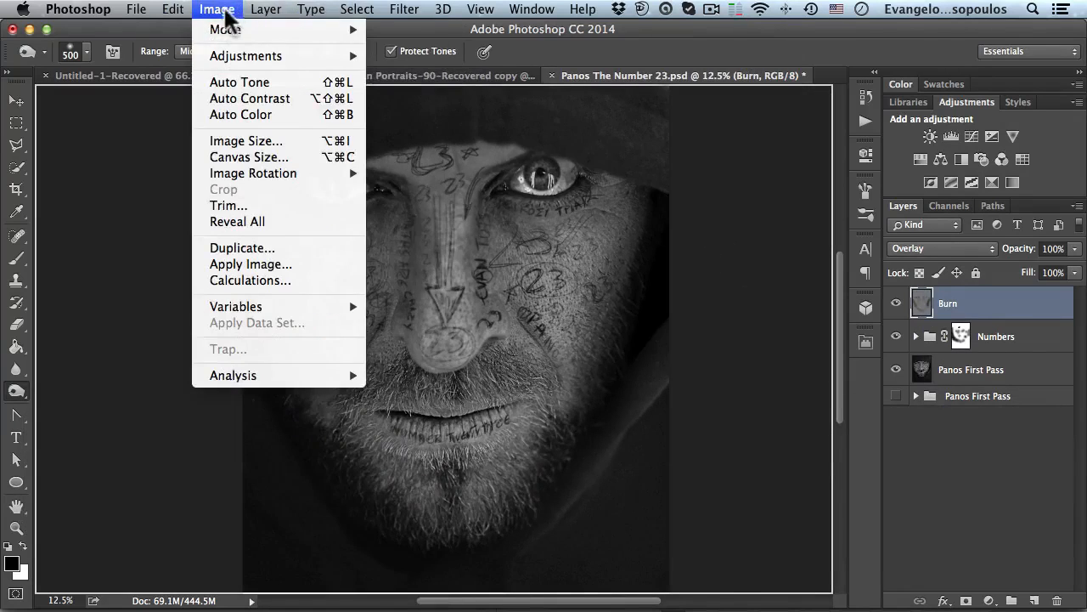
{"action": "mouse_move", "coordinate": [274, 31]}
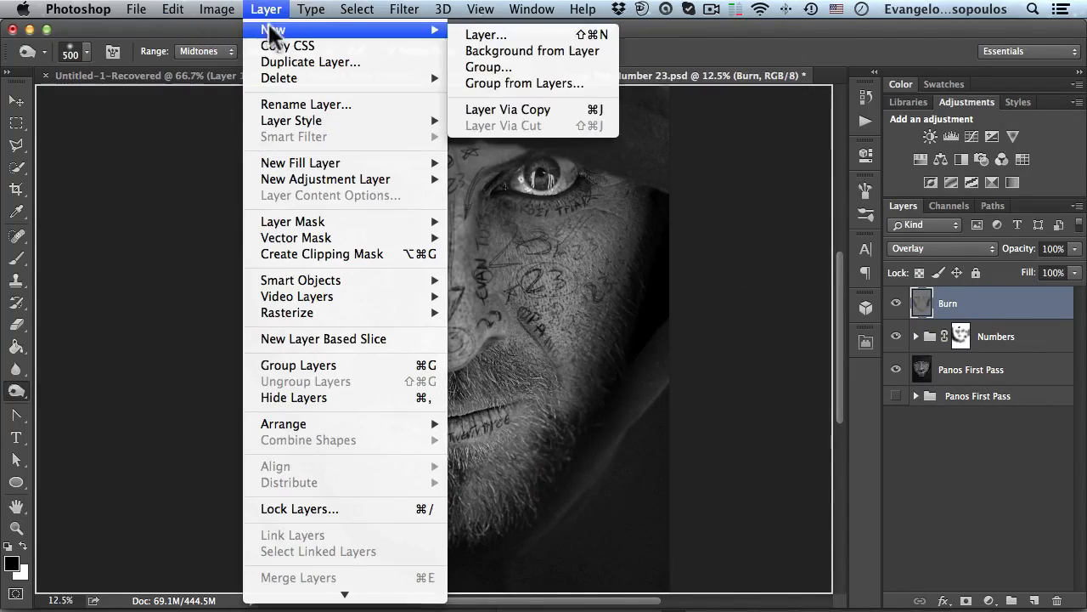
{"action": "left_click", "coordinate": [485, 35]}
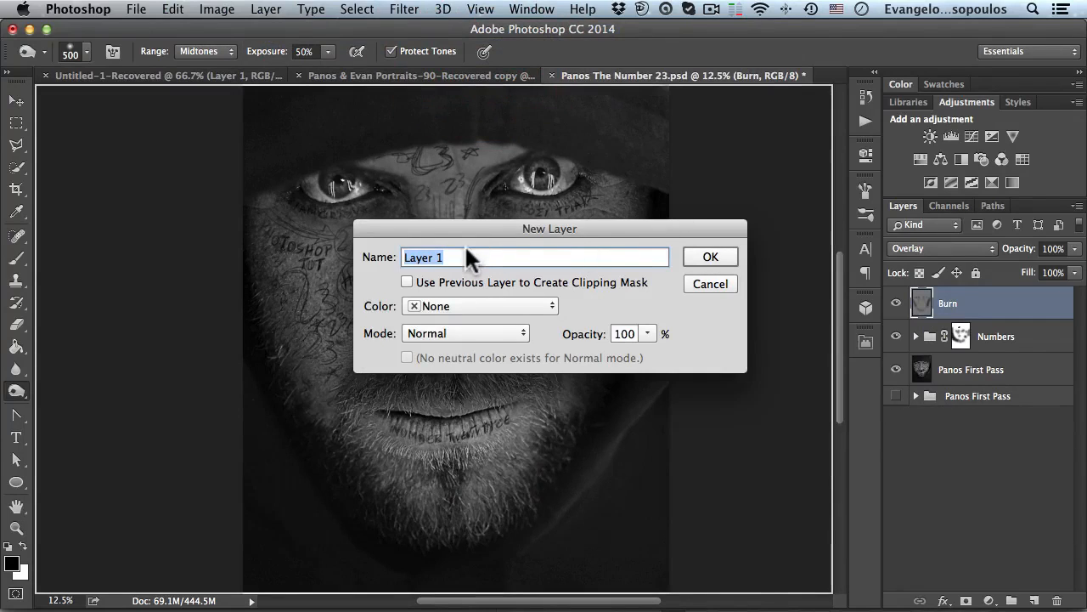
{"action": "type", "text": "B"}
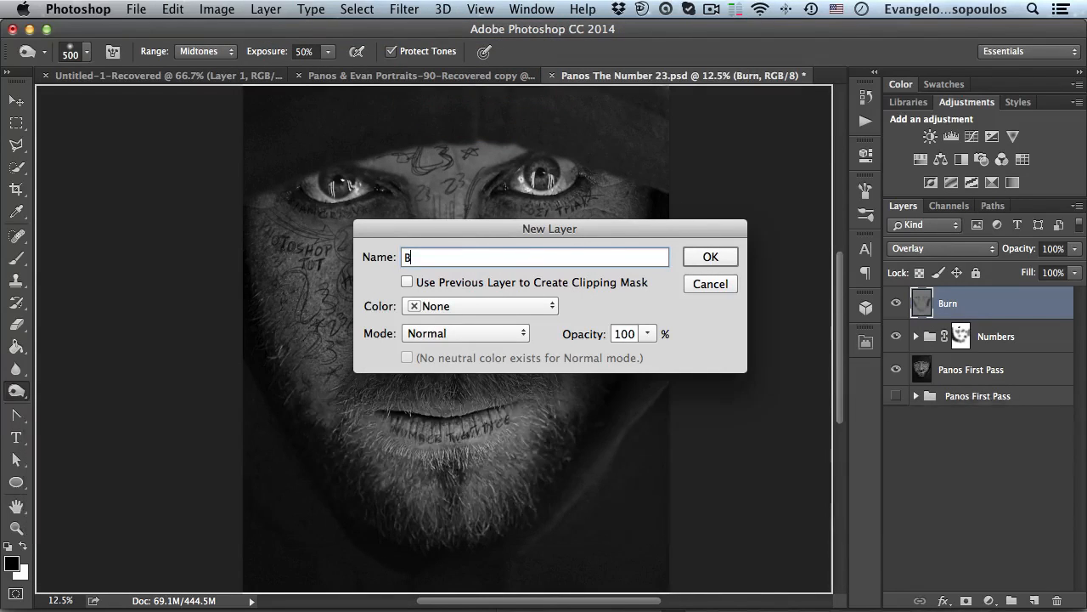
{"action": "key", "text": "BackSpace"}
{"action": "type", "text": "Dodge"}
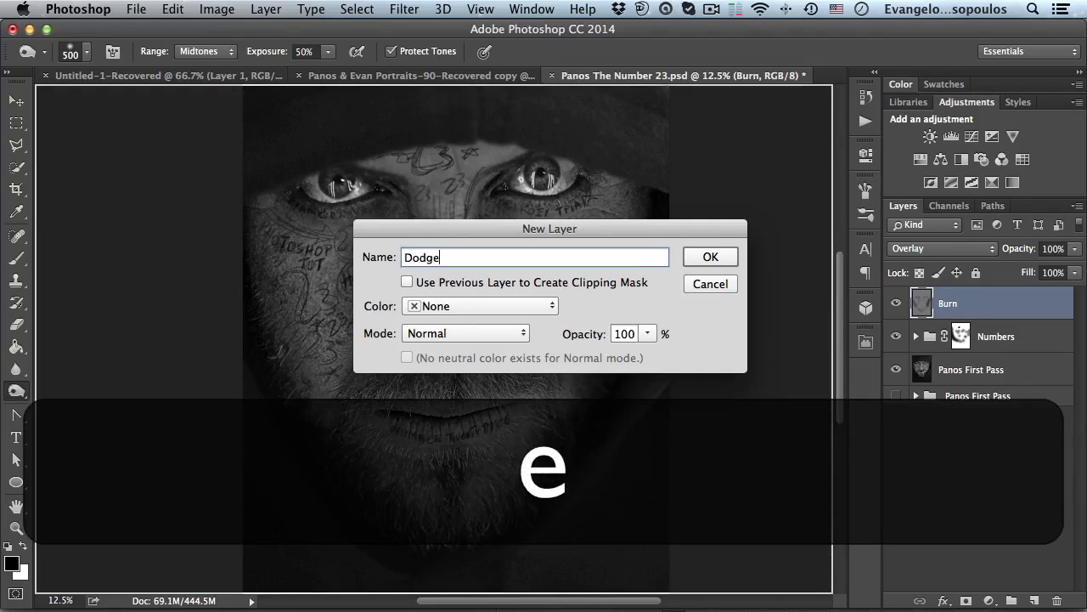
{"action": "left_click", "coordinate": [465, 333]}
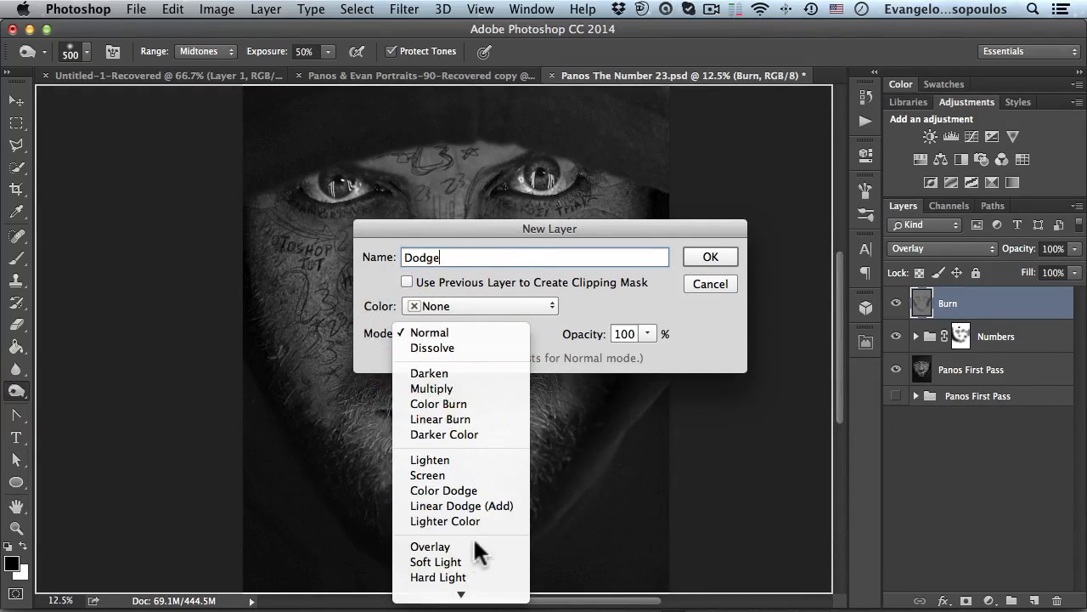
{"action": "left_click", "coordinate": [485, 546]}
{"action": "left_click", "coordinate": [459, 358]}
{"action": "left_click", "coordinate": [710, 255]}
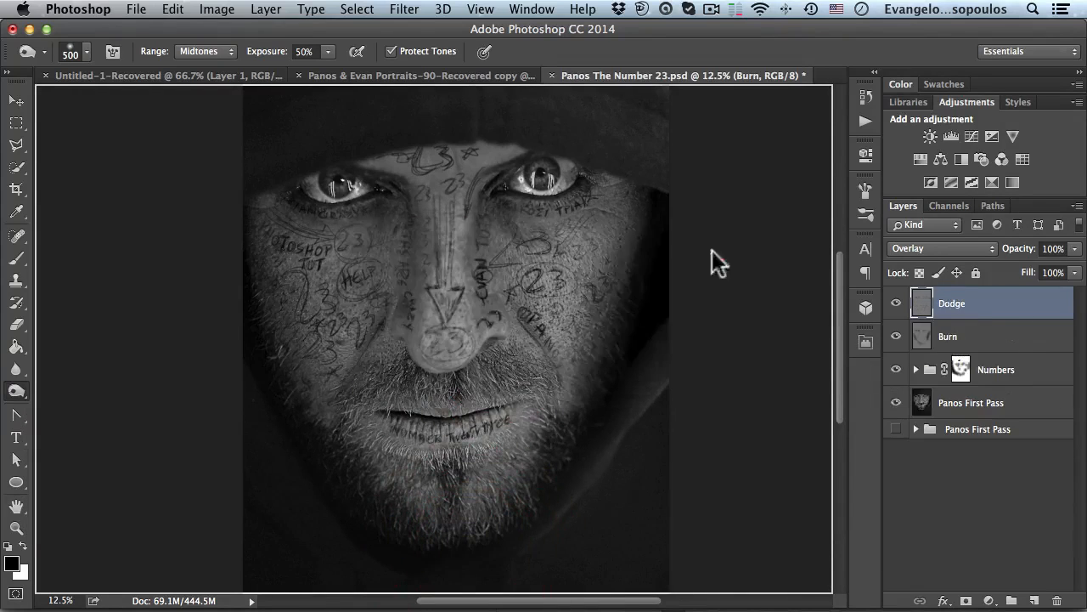
- Switch to the Dodge tool on Midtones, set its exposure to 50% and enlarge the brush to about 600 px
{"action": "left_click", "coordinate": [23, 392], "text": "alt"}
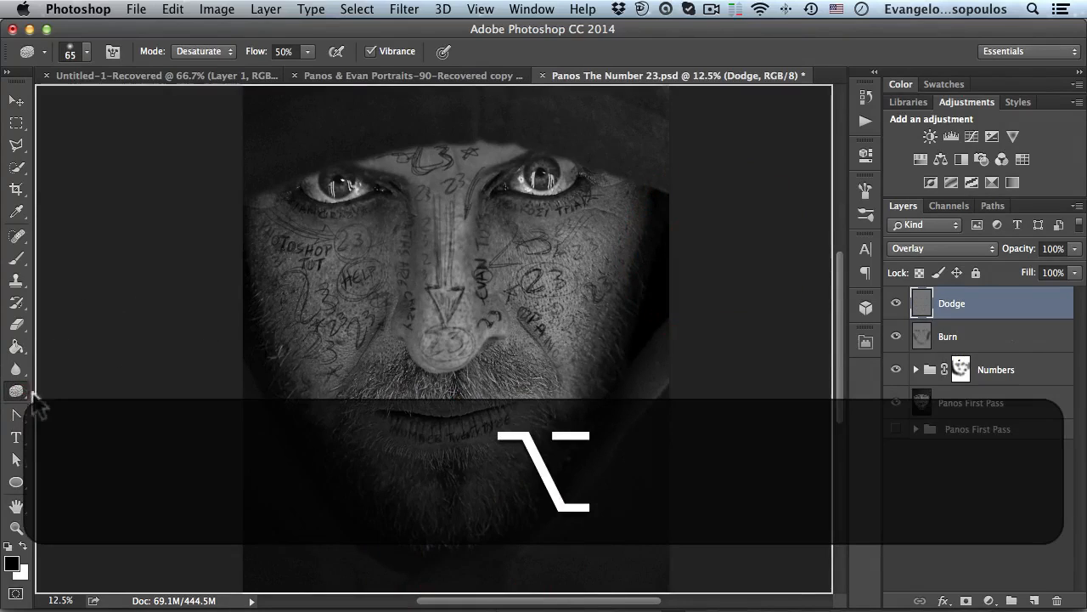
{"action": "left_click", "coordinate": [17, 392], "text": "alt"}
{"action": "left_click", "coordinate": [243, 53]}
{"action": "left_click_drag", "start_coordinate": [193, 63], "coordinate": [192, 56]}
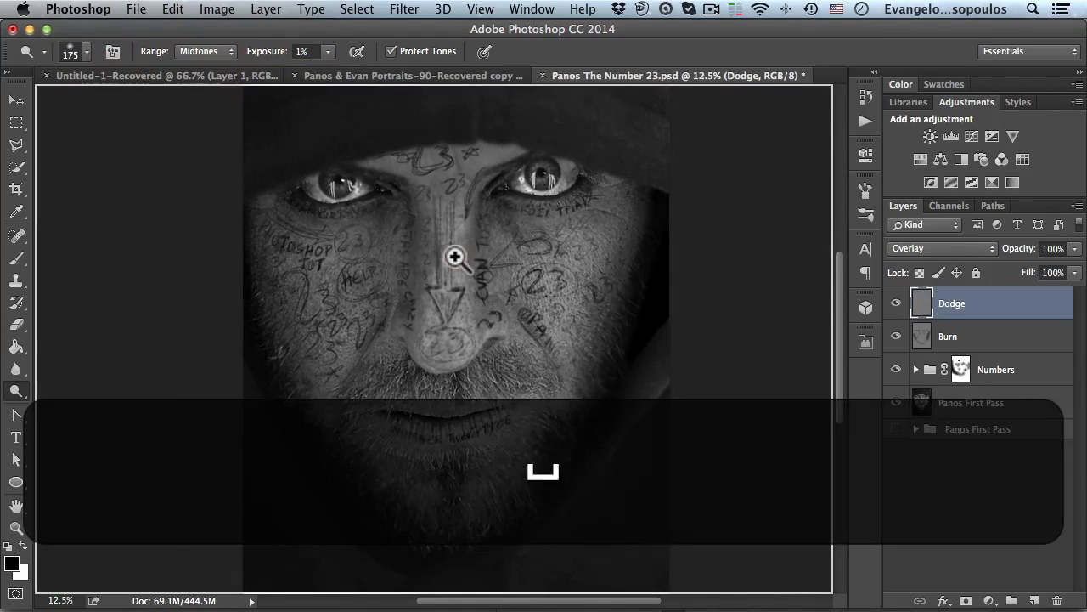
{"action": "left_click", "coordinate": [454, 256], "text": "super"}
{"action": "left_click", "coordinate": [445, 357]}
{"action": "left_click_drag", "start_coordinate": [265, 52], "coordinate": [280, 59]}
{"action": "left_click", "coordinate": [454, 346]}
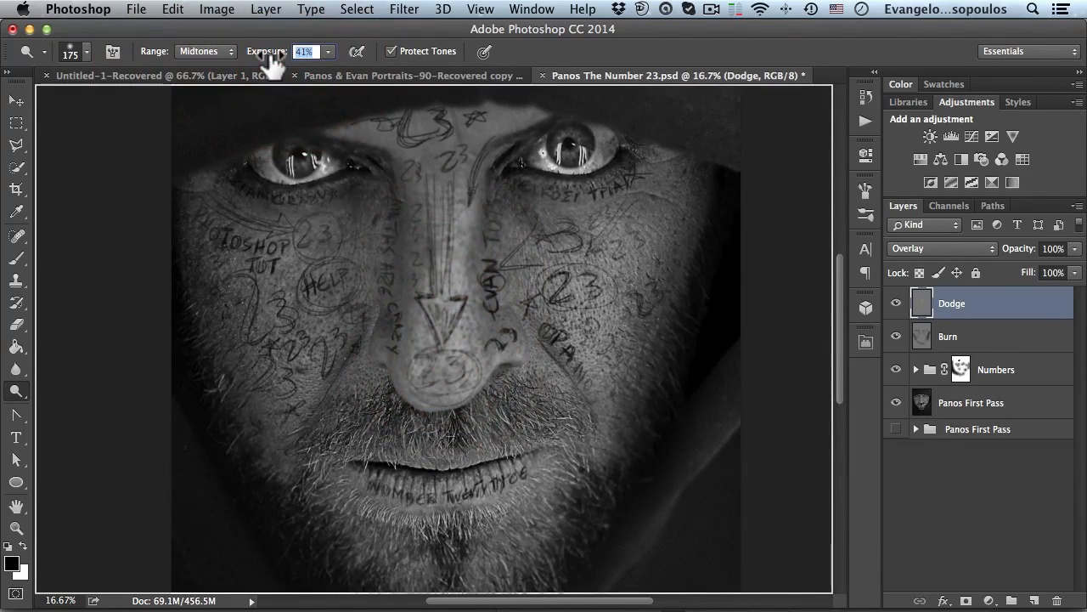
{"action": "type", "text": "50"}
{"action": "key", "text": "Return"}
{"action": "key", "text": "bracketright"}
{"action": "key", "text": "bracketright"}
{"action": "key", "text": "bracketright"}
{"action": "key", "text": "bracketright"}
{"action": "key", "text": "bracketright"}
{"action": "key", "text": "bracketright"}
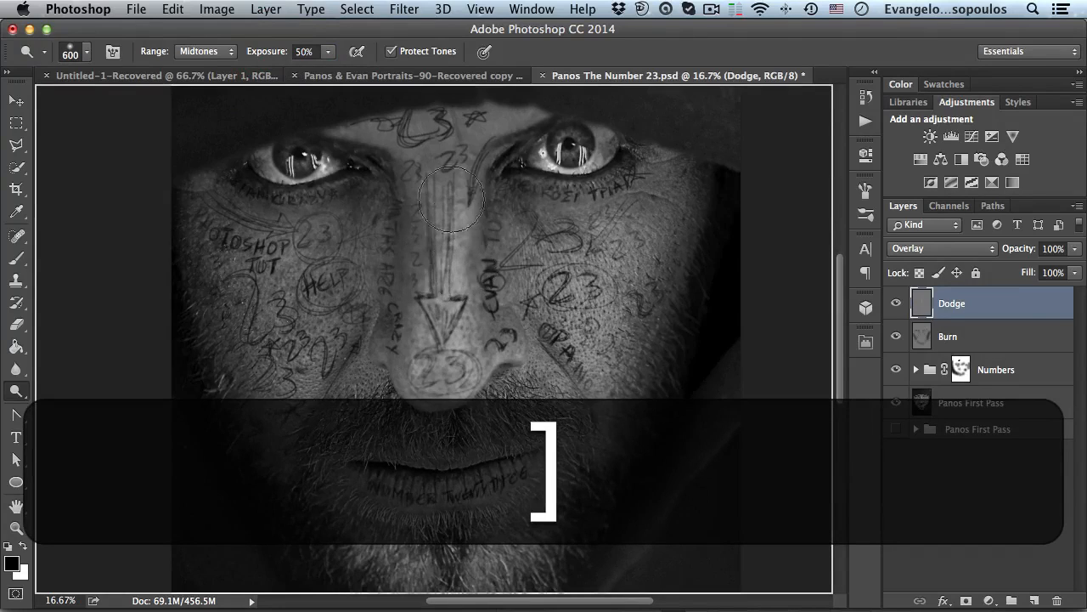
- Dodge across both cheeks and the forehead, reducing the brush to about 300 px for smaller areas
{"action": "mouse_move", "coordinate": [569, 232]}
{"action": "left_mouse_down"}
{"action": "mouse_move", "coordinate": [611, 353]}
{"action": "mouse_move", "coordinate": [528, 269]}
{"action": "mouse_move", "coordinate": [594, 395]}
{"action": "mouse_move", "coordinate": [638, 230]}
{"action": "mouse_move", "coordinate": [633, 367]}
{"action": "left_mouse_up"}
{"action": "mouse_move", "coordinate": [309, 245]}
{"action": "left_mouse_down"}
{"action": "mouse_move", "coordinate": [288, 273]}
{"action": "mouse_move", "coordinate": [244, 258]}
{"action": "left_mouse_up"}
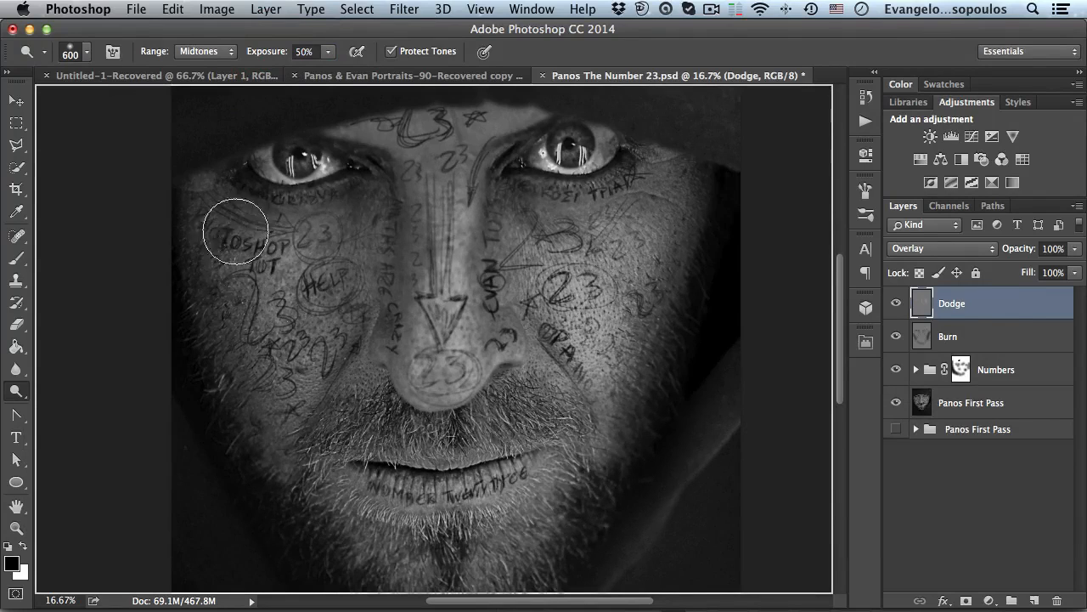
{"action": "key", "text": "bracketleft"}
{"action": "key", "text": "bracketleft"}
{"action": "key", "text": "bracketleft"}
{"action": "key", "text": "bracketleft"}
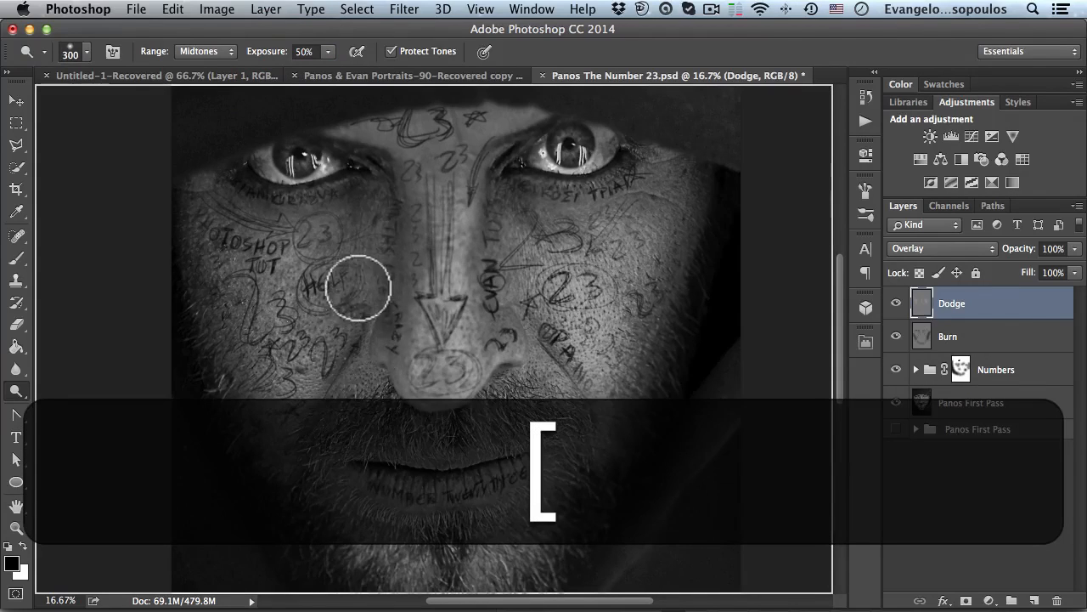
{"action": "left_click", "coordinate": [315, 246]}
{"action": "left_click", "coordinate": [638, 200]}
{"action": "left_click", "coordinate": [590, 238]}
{"action": "left_click", "coordinate": [457, 124]}
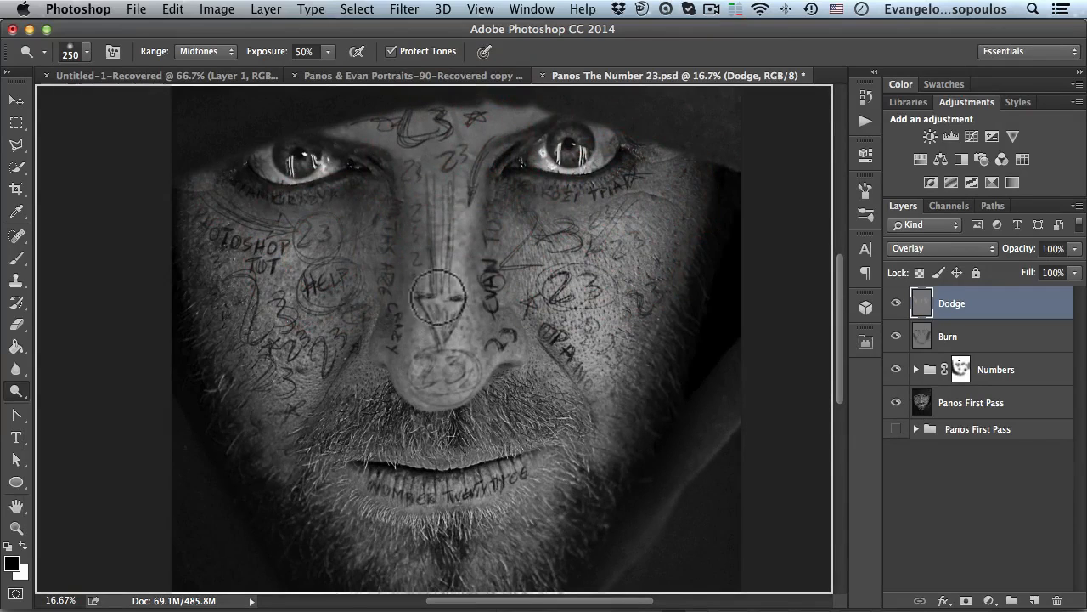
- Enlarge the brush to about 600 px and dodge the left cheek from under the eye down toward the nose
{"action": "key", "text": "bracketright"}
{"action": "key", "text": "bracketright"}
{"action": "key", "text": "bracketright"}
{"action": "key", "text": "bracketright"}
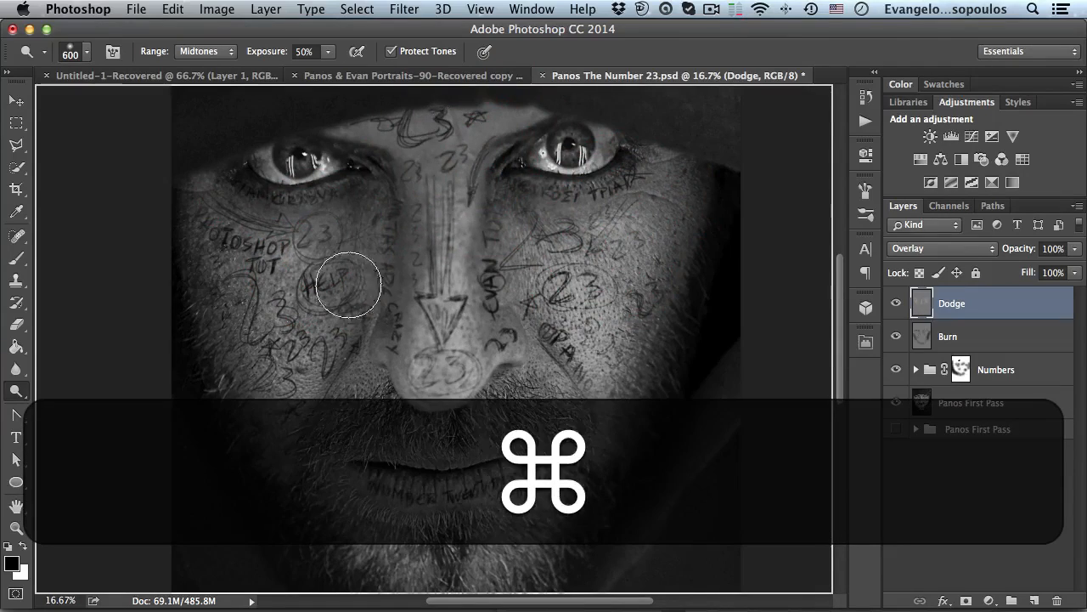
{"action": "left_click", "coordinate": [303, 211], "text": "super"}
{"action": "left_click", "coordinate": [303, 211], "text": "super"}
{"action": "left_click_drag", "start_coordinate": [342, 247], "coordinate": [406, 401]}
{"action": "left_click", "coordinate": [364, 304], "text": "super"}
{"action": "left_click", "coordinate": [365, 303], "text": "super"}
{"action": "left_click_drag", "start_coordinate": [367, 308], "coordinate": [417, 402]}
- Zoom into the left eye, shrink the brush to about 150 px and dodge the white of the eye
{"action": "key", "text": "bracketleft"}
{"action": "key", "text": "bracketleft"}
{"action": "key", "text": "bracketleft"}
{"action": "key", "text": "bracketleft"}
{"action": "key", "text": "bracketleft"}
{"action": "key", "text": "bracketleft"}
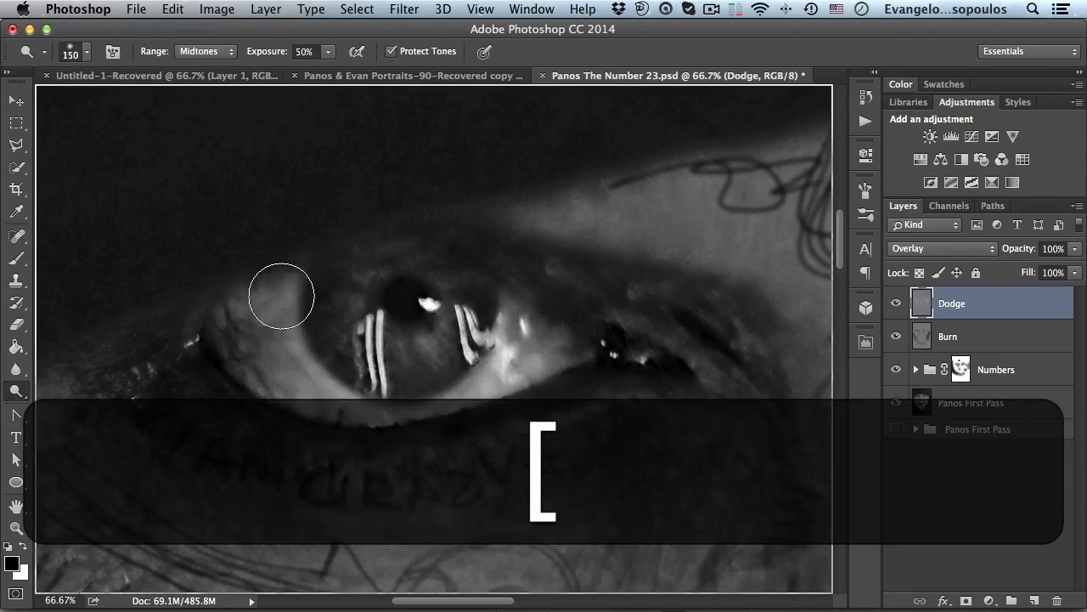
{"action": "mouse_move", "coordinate": [244, 326]}
{"action": "left_mouse_down"}
{"action": "mouse_move", "coordinate": [281, 279]}
{"action": "mouse_move", "coordinate": [273, 295]}
{"action": "mouse_move", "coordinate": [304, 390]}
{"action": "mouse_move", "coordinate": [263, 351]}
{"action": "mouse_move", "coordinate": [416, 382]}
{"action": "mouse_move", "coordinate": [488, 380]}
{"action": "mouse_move", "coordinate": [500, 370]}
{"action": "mouse_move", "coordinate": [425, 281]}
{"action": "mouse_move", "coordinate": [616, 272]}
{"action": "mouse_move", "coordinate": [544, 281]}
{"action": "mouse_move", "coordinate": [671, 259]}
{"action": "left_mouse_up"}
{"action": "key", "text": "space"}
{"action": "left_click_drag", "start_coordinate": [182, 292], "coordinate": [433, 274]}
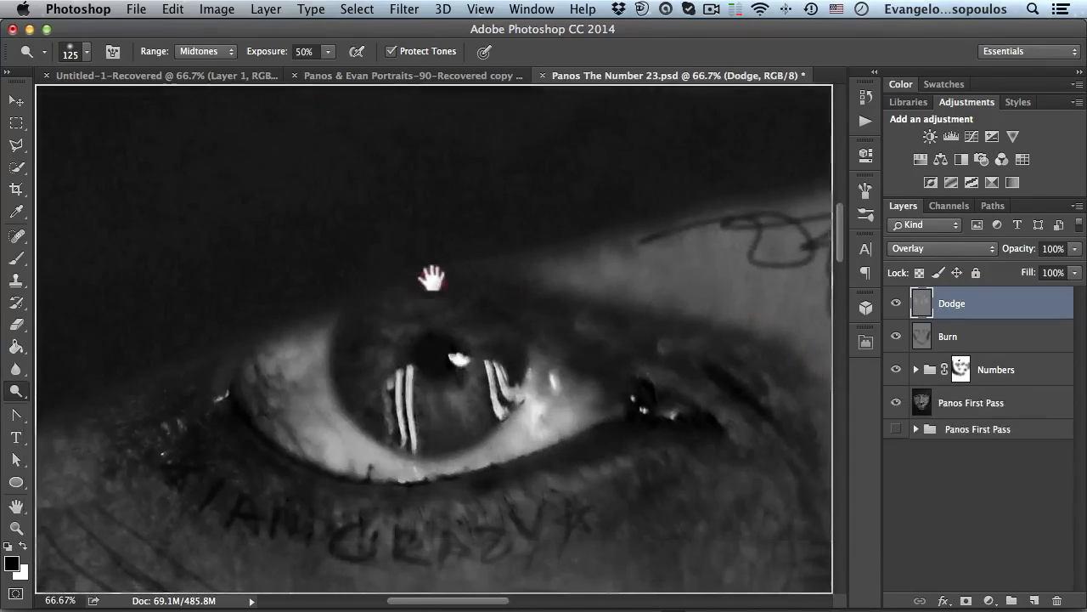
- Shrink the brush to about 20 px and dodge the highlights in the left eye's iris
{"action": "key", "text": "bracketleft"}
{"action": "key", "text": "bracketleft"}
{"action": "key", "text": "bracketleft"}
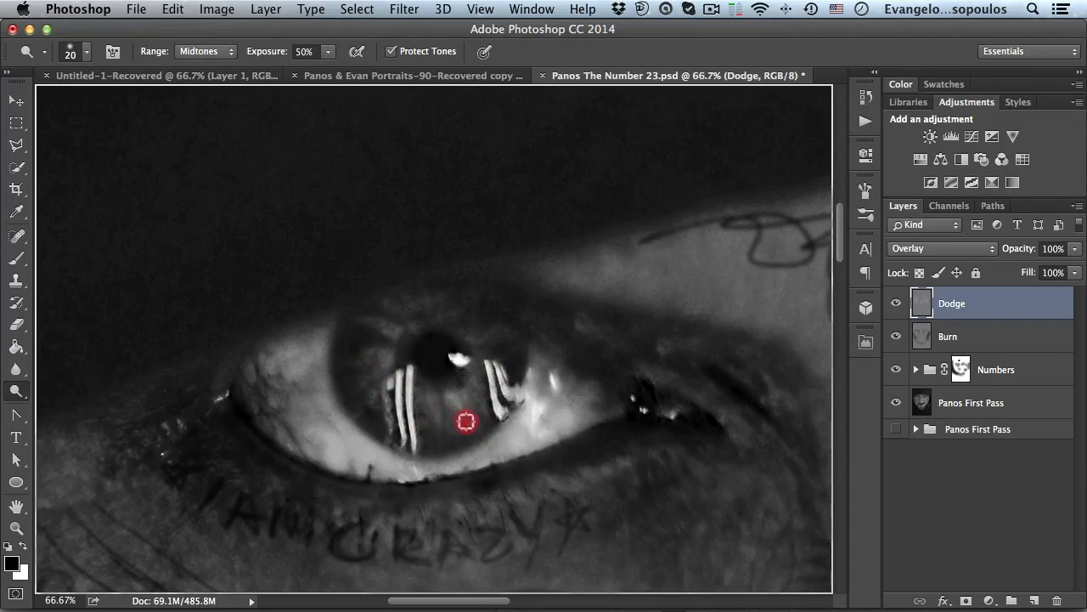
{"action": "left_click", "coordinate": [495, 354], "text": "alt"}
{"action": "left_click", "coordinate": [498, 356], "text": "ctrl+alt"}
{"action": "left_click", "coordinate": [510, 356], "text": "alt"}
{"action": "left_click", "coordinate": [516, 357], "text": "alt"}
{"action": "left_click", "coordinate": [517, 357], "text": "alt"}
- Zoom into the right eye, enlarge the brush to about 45 px and dodge the upper part of its iris
{"action": "left_click_drag", "start_coordinate": [483, 286], "coordinate": [428, 240]}
{"action": "left_click", "coordinate": [665, 238], "text": "super"}
{"action": "left_click", "coordinate": [664, 238], "text": "super"}
{"action": "left_click", "coordinate": [664, 239], "text": "super"}
{"action": "left_click", "coordinate": [663, 244], "text": "super"}
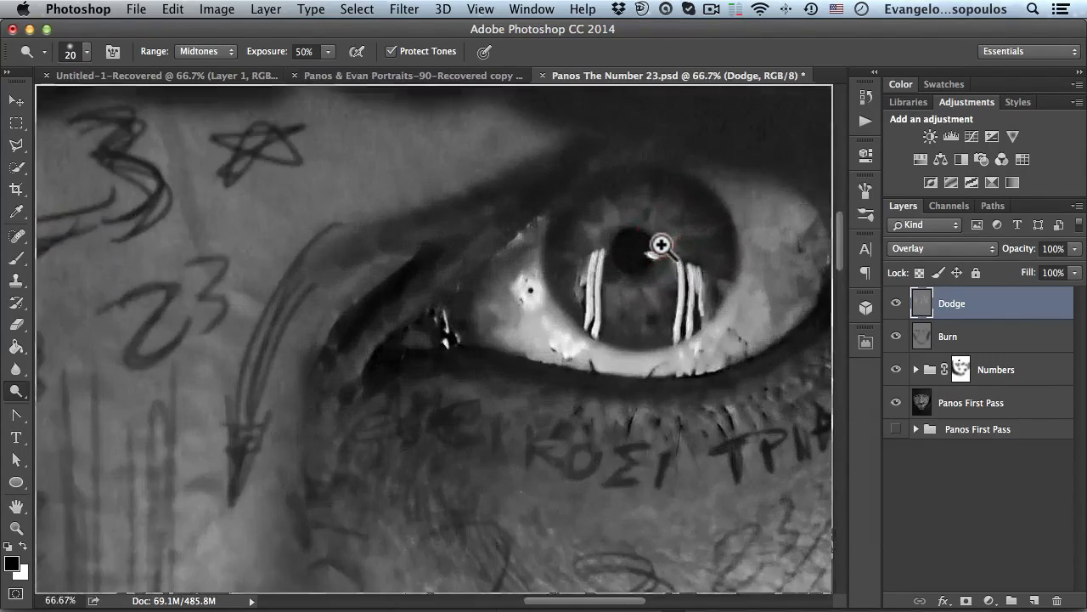
{"action": "left_click", "coordinate": [662, 246], "text": "super"}
{"action": "left_click_drag", "start_coordinate": [643, 250], "coordinate": [551, 327]}
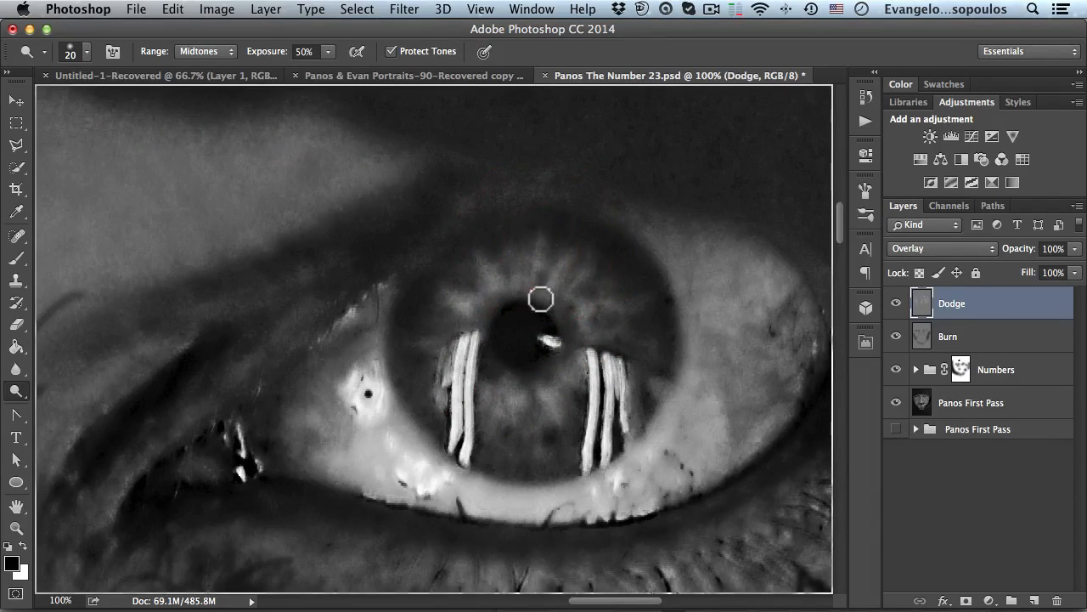
{"action": "key", "text": "bracketright"}
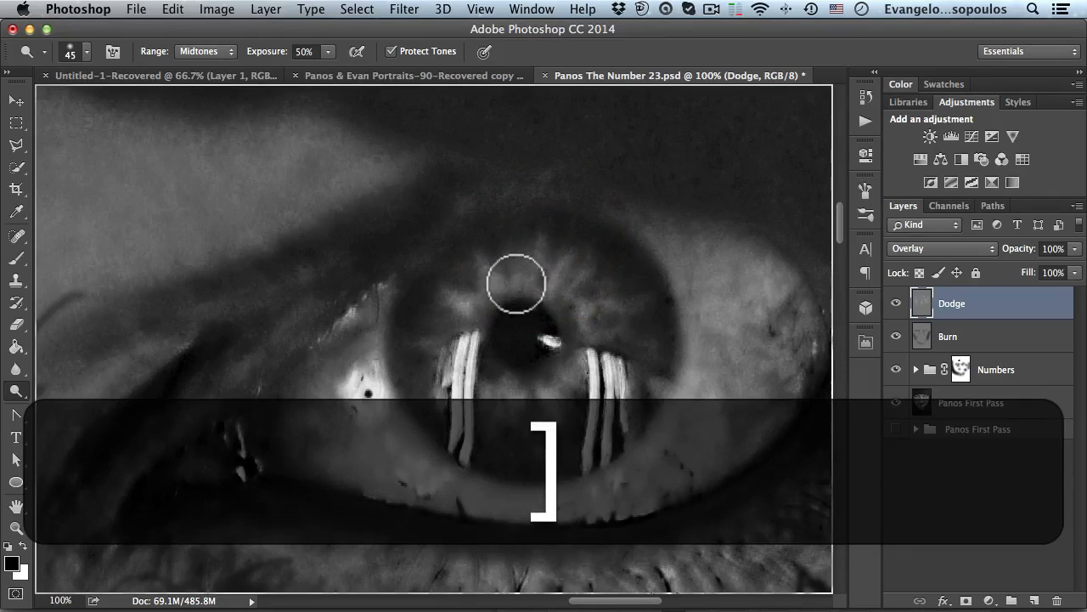
{"action": "mouse_move", "coordinate": [549, 280]}
{"action": "left_mouse_down"}
{"action": "mouse_move", "coordinate": [489, 292]}
{"action": "mouse_move", "coordinate": [475, 380]}
{"action": "mouse_move", "coordinate": [562, 387]}
{"action": "mouse_move", "coordinate": [491, 307]}
{"action": "mouse_move", "coordinate": [501, 404]}
{"action": "mouse_move", "coordinate": [521, 299]}
{"action": "left_mouse_up"}
{"action": "key", "text": "space"}
{"action": "left_click_drag", "start_coordinate": [358, 312], "coordinate": [668, 283]}
{"action": "mouse_move", "coordinate": [389, 286]}
{"action": "left_mouse_down"}
{"action": "mouse_move", "coordinate": [681, 267]}
{"action": "mouse_move", "coordinate": [723, 226]}
{"action": "left_mouse_up"}
{"action": "mouse_move", "coordinate": [331, 219]}
{"action": "left_mouse_down"}
{"action": "mouse_move", "coordinate": [602, 260]}
{"action": "mouse_move", "coordinate": [612, 314]}
{"action": "left_mouse_up"}
{"action": "mouse_move", "coordinate": [456, 276]}
{"action": "left_mouse_down"}
{"action": "mouse_move", "coordinate": [447, 268]}
{"action": "mouse_move", "coordinate": [485, 301]}
{"action": "mouse_move", "coordinate": [413, 384]}
{"action": "mouse_move", "coordinate": [461, 339]}
{"action": "left_mouse_up"}
- Zoom out and toggle the Burn and Dodge layers off and on to compare the face with and without shading
{"action": "key", "text": "alt+space"}
{"action": "left_click", "coordinate": [525, 343]}
{"action": "left_click", "coordinate": [524, 340]}
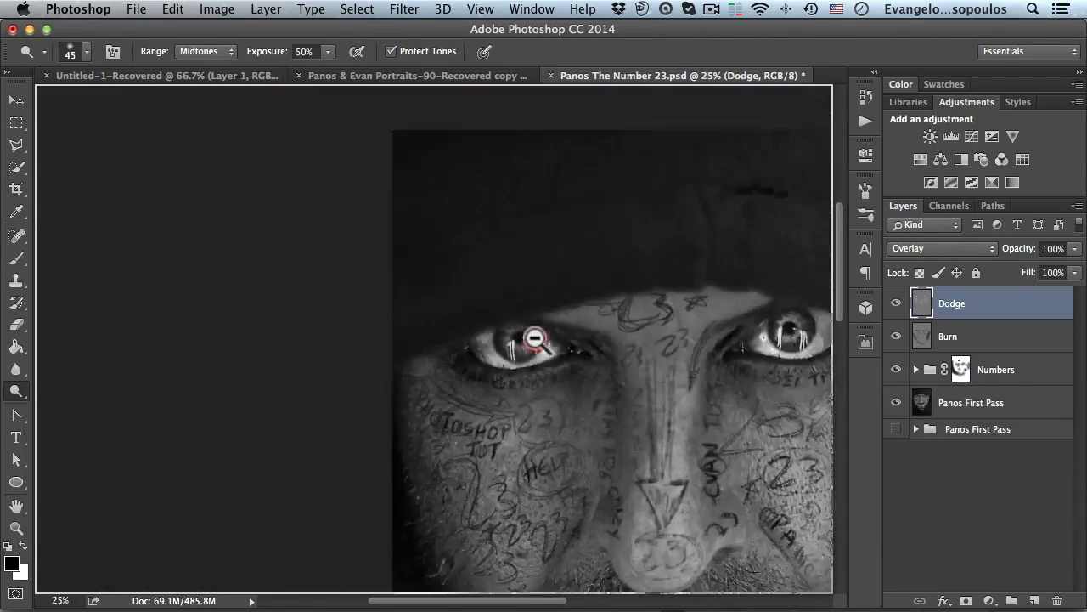
{"action": "left_click", "coordinate": [521, 340]}
{"action": "left_click_drag", "start_coordinate": [462, 260], "coordinate": [445, 226]}
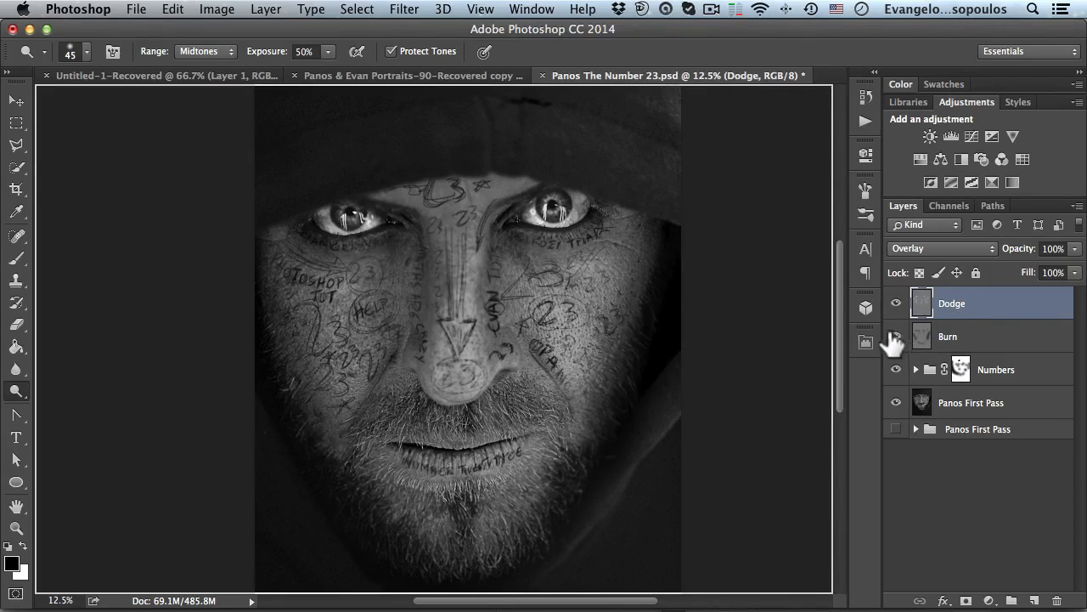
{"action": "left_click_drag", "start_coordinate": [896, 337], "coordinate": [896, 303]}
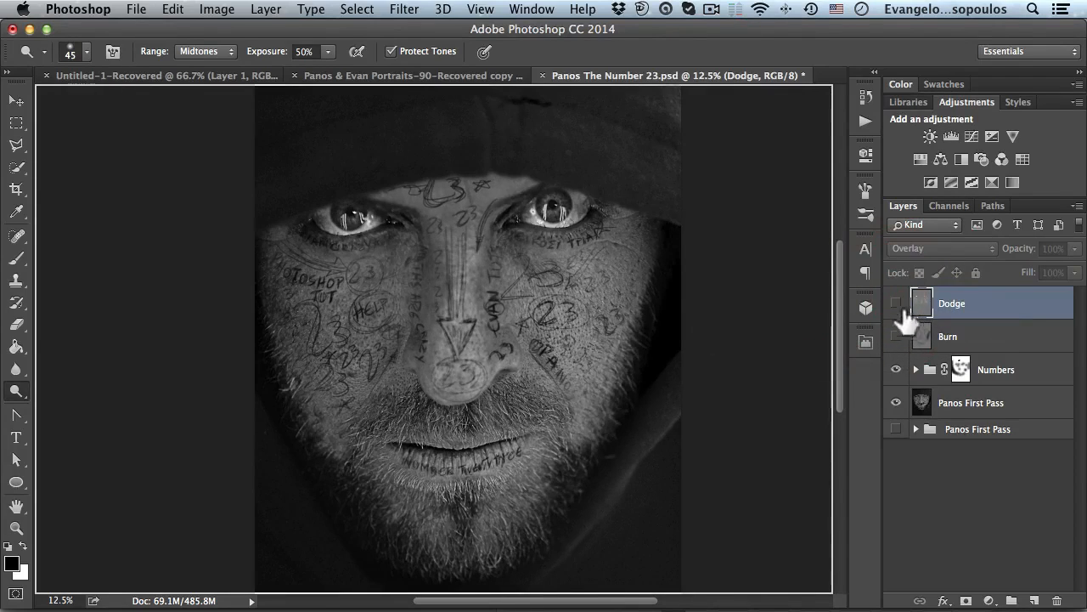
{"action": "left_click", "coordinate": [943, 337]}
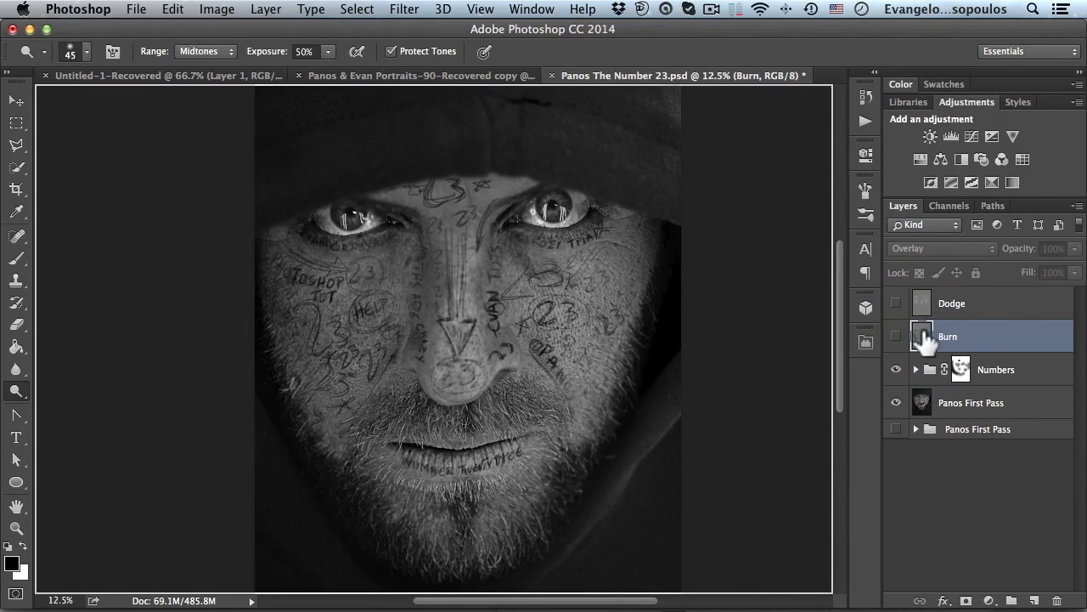
{"action": "left_click", "coordinate": [896, 338]}
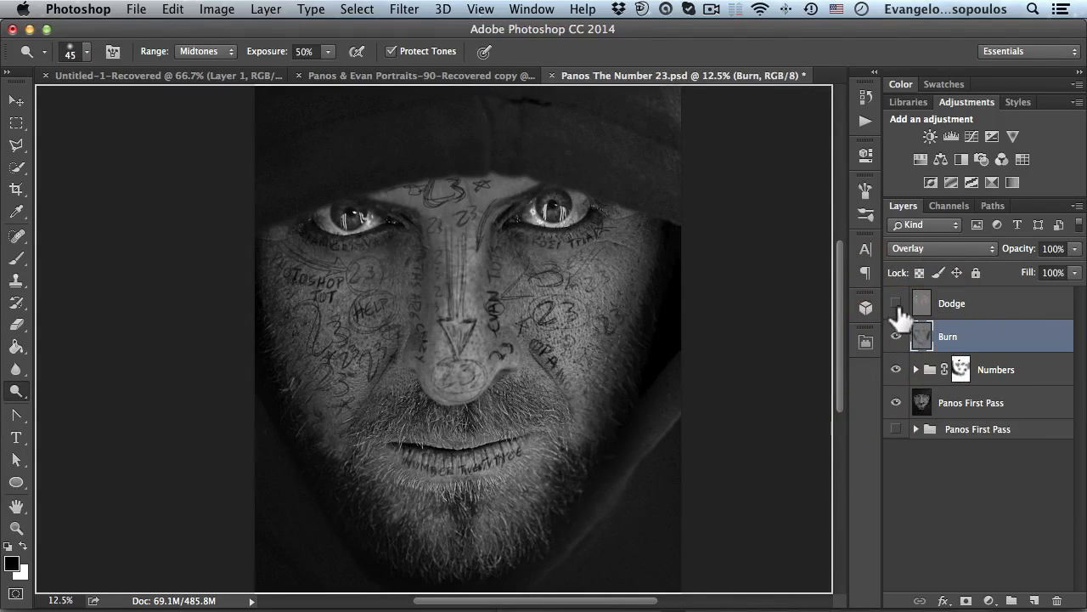
{"action": "left_click", "coordinate": [896, 303]}
{"action": "left_click", "coordinate": [539, 303], "text": "alt"}
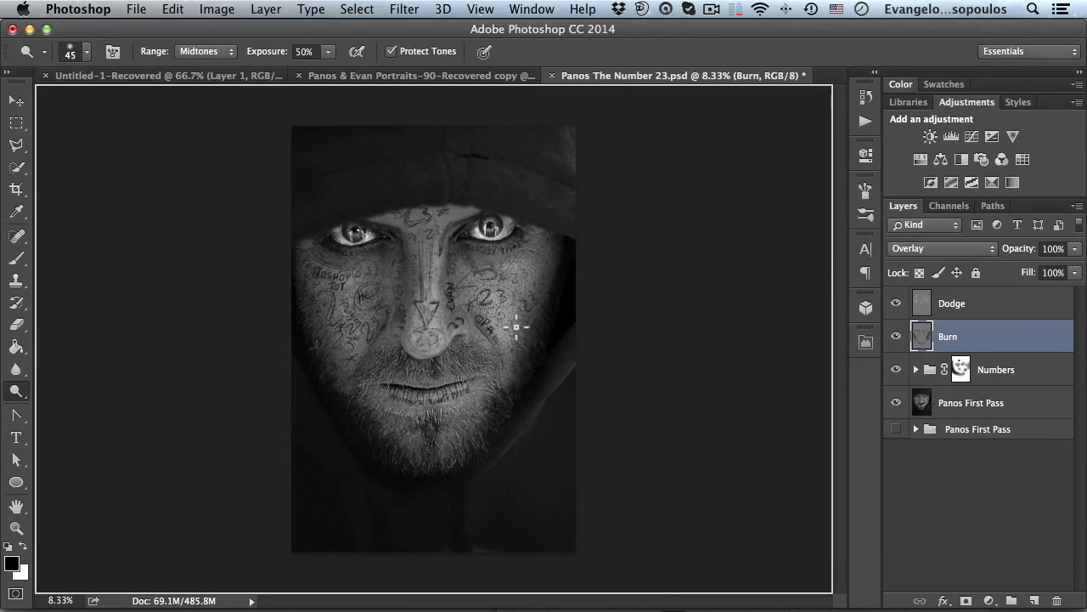
- Stamp all visible layers into a new merged layer above Dodge
{"action": "left_click", "coordinate": [968, 307]}
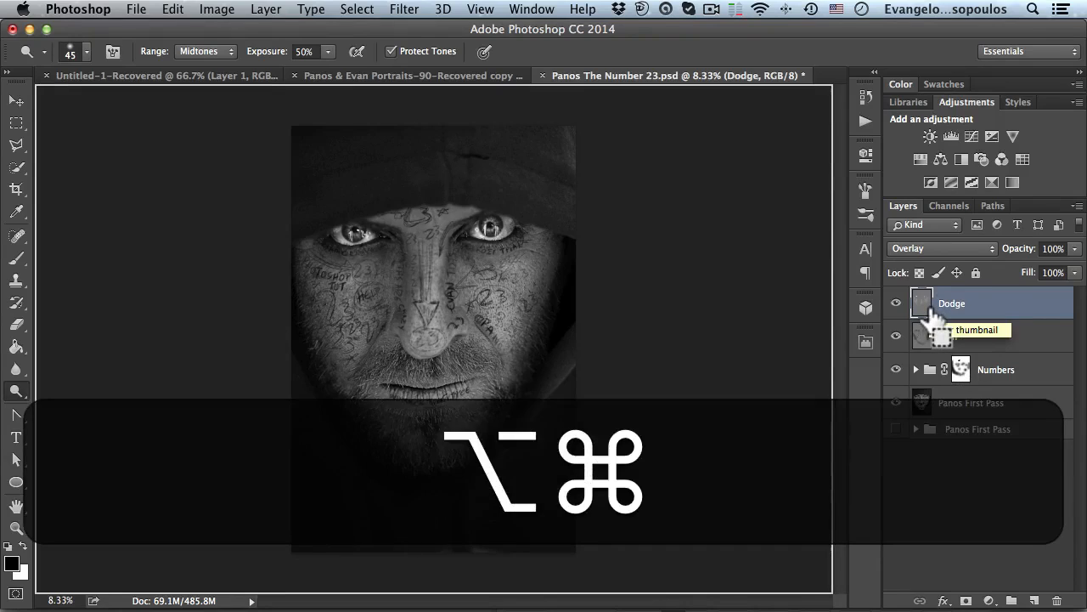
{"action": "key", "text": "alt+shift+super+e"}
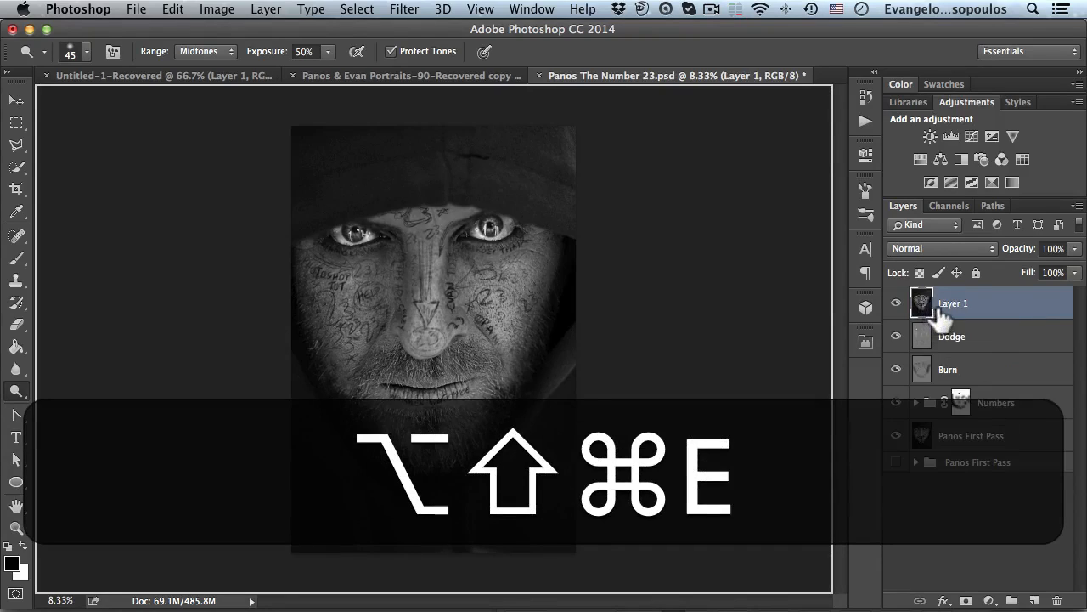
- Group the Dodge, Burn and Numbers layers and rename the group Panos Second Pass
{"action": "left_click", "coordinate": [953, 340]}
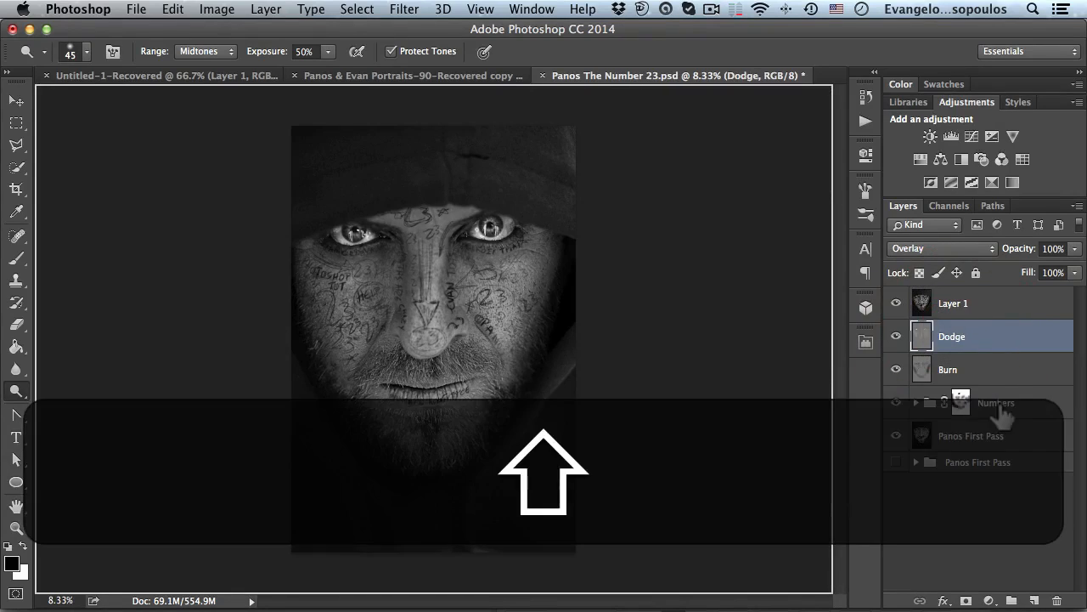
{"action": "left_click", "coordinate": [986, 372], "text": "shift"}
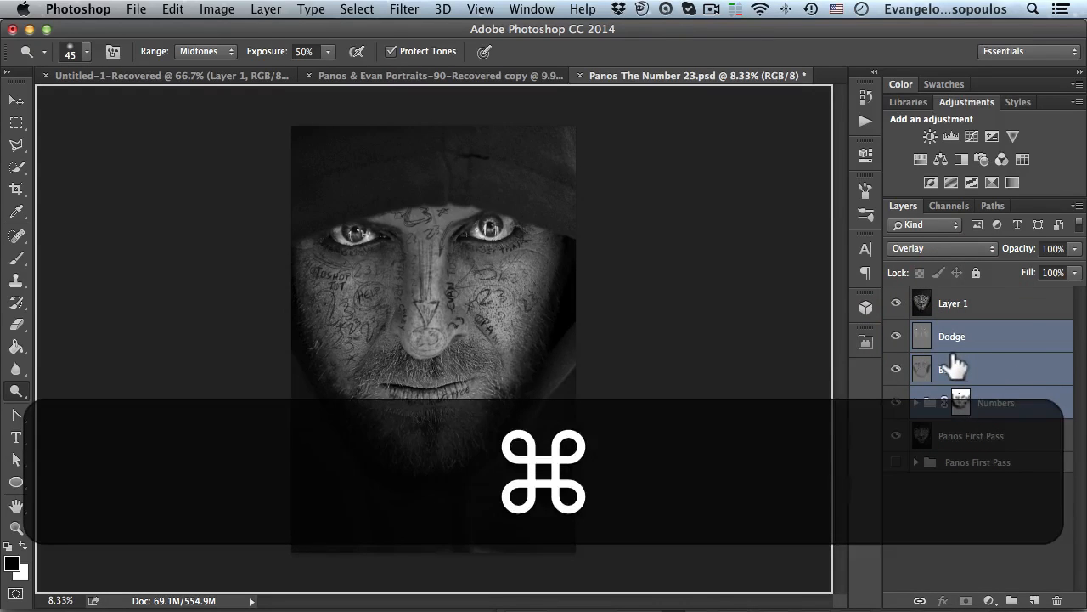
{"action": "key", "text": "super+g"}
{"action": "double_click", "coordinate": [951, 329]}
{"action": "type", "text": "Pan"}
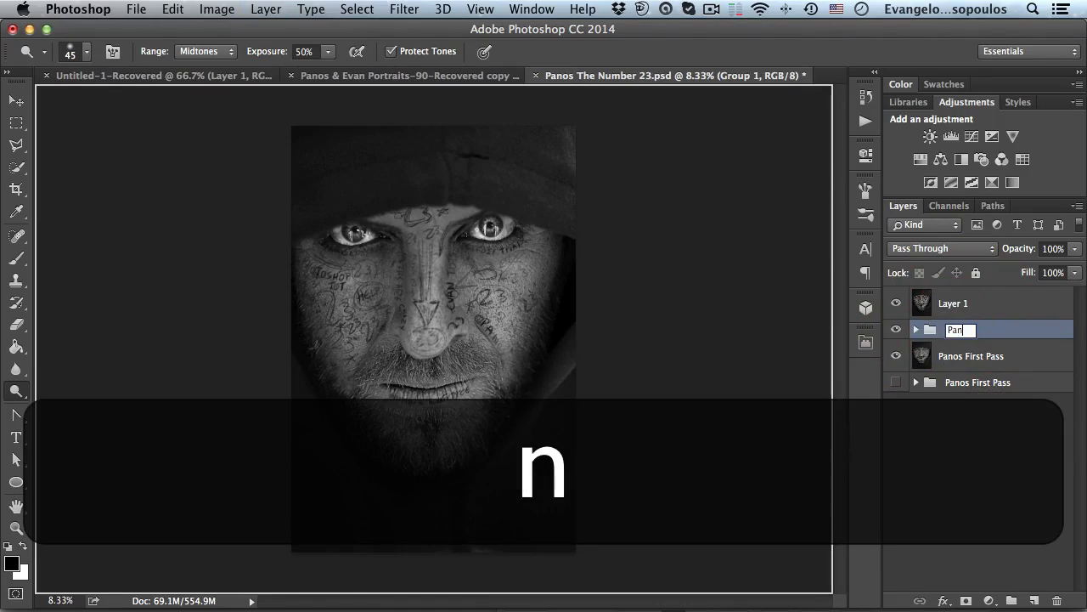
{"action": "type", "text": "os Sec"}
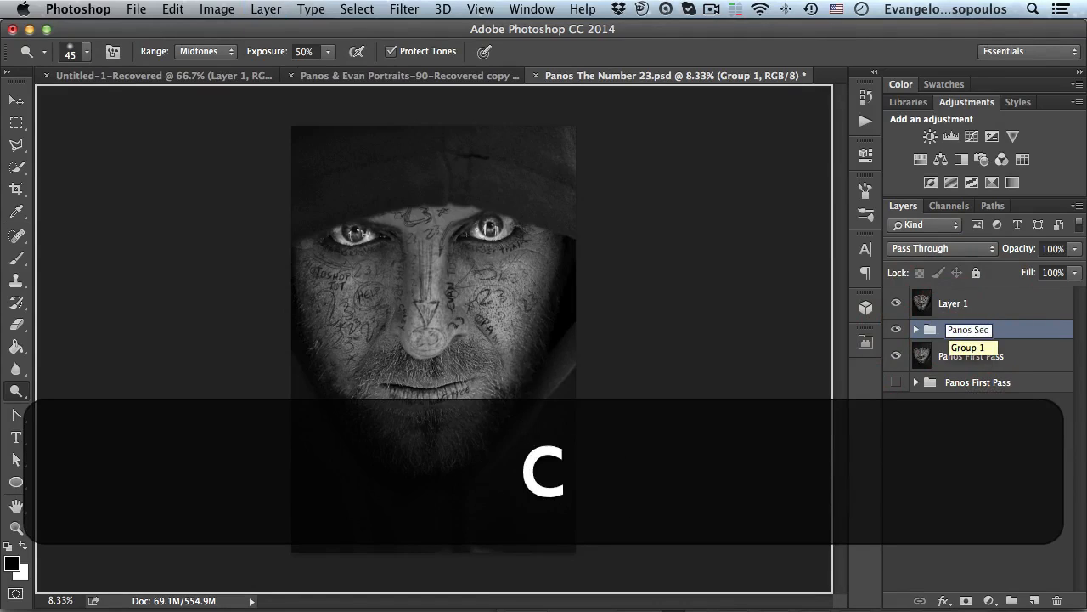
{"action": "type", "text": "ond "}
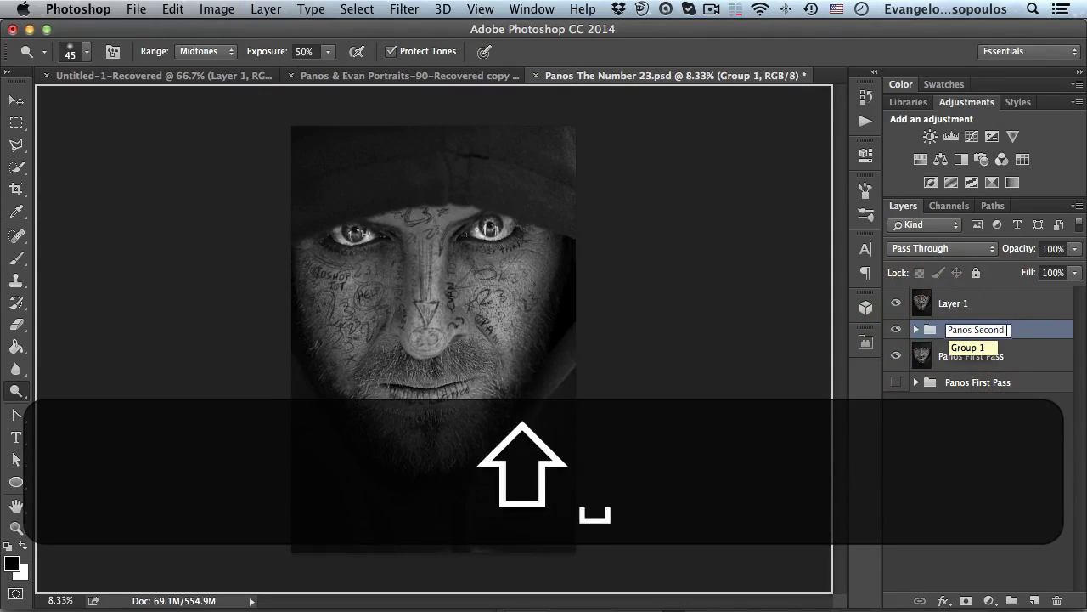
{"action": "type", "text": "Pass"}
{"action": "key", "text": "Return"}
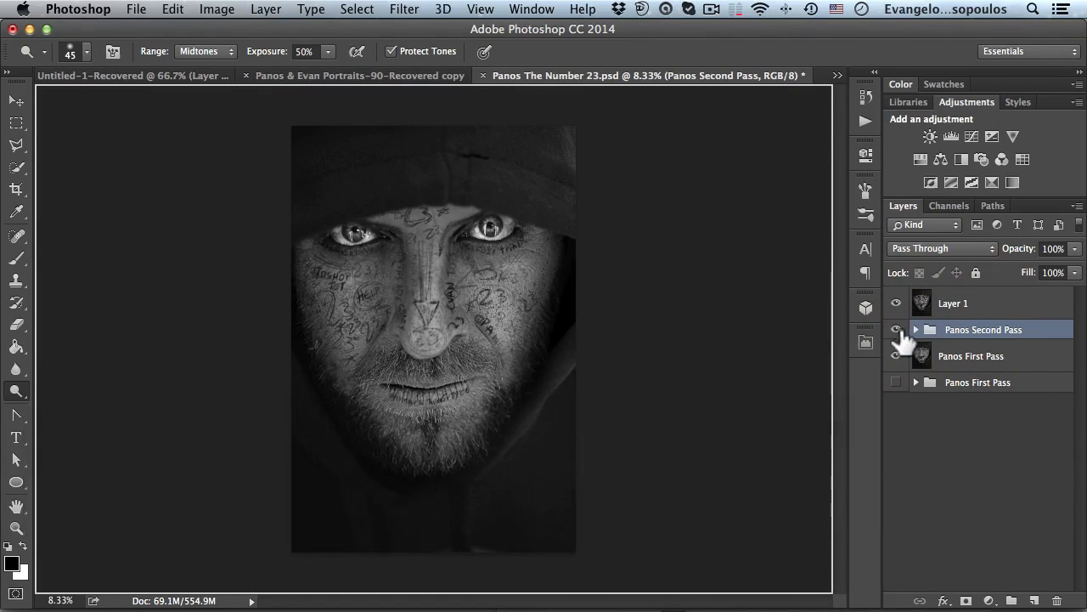
- Hide the Panos Second Pass group and the Panos First Pass layer, and rename the merged layer Panos Second Pass
{"action": "left_click", "coordinate": [896, 328]}
{"action": "double_click", "coordinate": [969, 330]}
{"action": "key", "text": "super+c"}
{"action": "double_click", "coordinate": [958, 304]}
{"action": "key", "text": "super+v"}
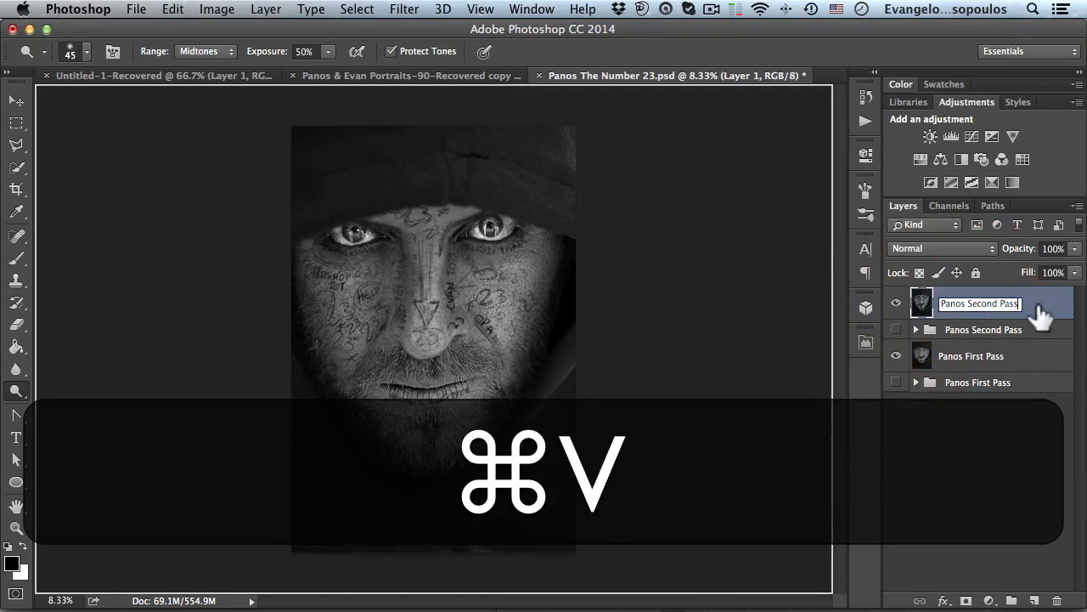
{"action": "left_click", "coordinate": [1035, 310]}
{"action": "left_click", "coordinate": [897, 357]}
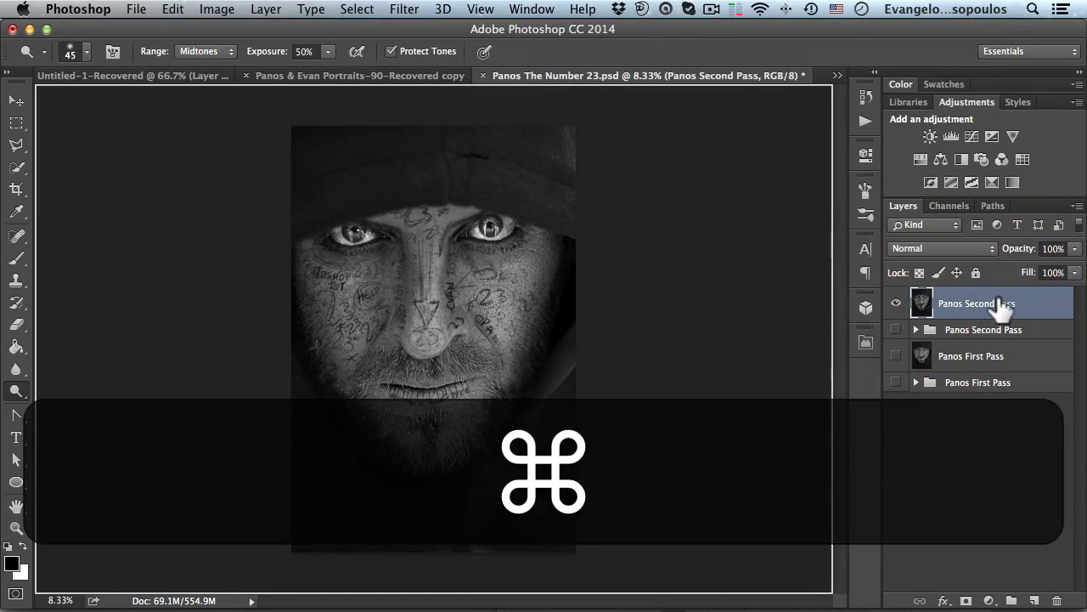
- Duplicate the Panos Second Pass layer, set the copy's blend mode to Multiply and lower its opacity to 35%
{"action": "key", "text": "super+j"}
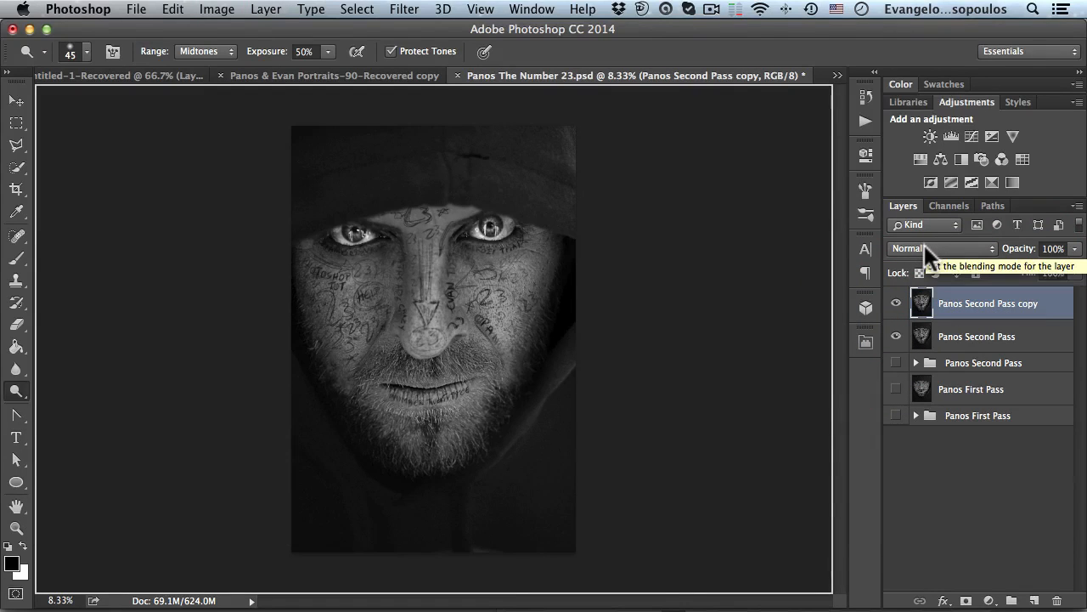
{"action": "left_click", "coordinate": [924, 244]}
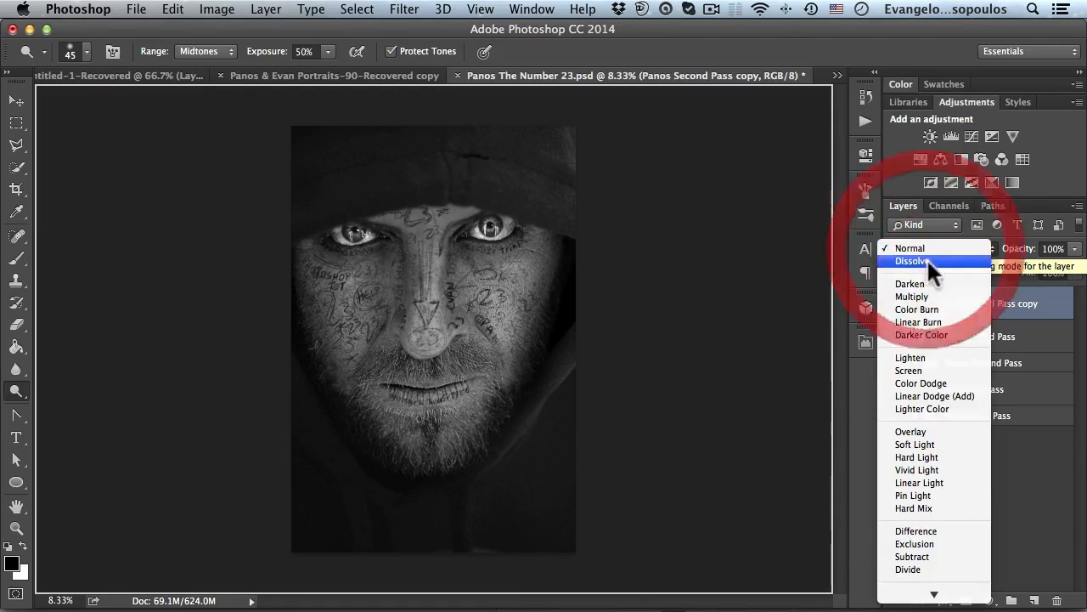
{"action": "left_click", "coordinate": [924, 295]}
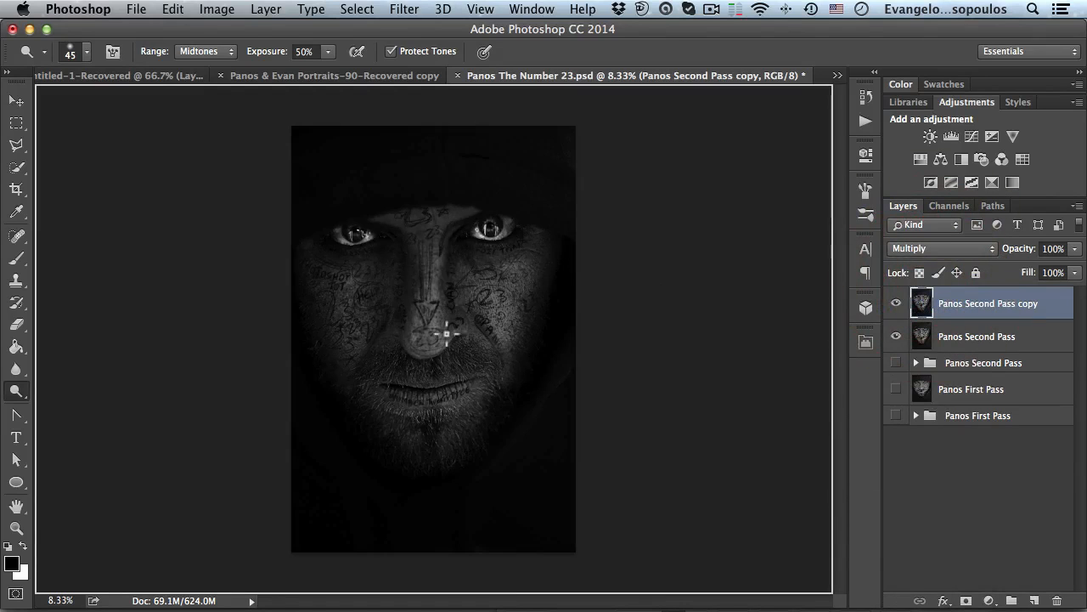
{"action": "key", "text": "super+space"}
{"action": "left_click", "coordinate": [437, 311]}
{"action": "left_click", "coordinate": [436, 311]}
{"action": "left_click_drag", "start_coordinate": [425, 285], "coordinate": [488, 332]}
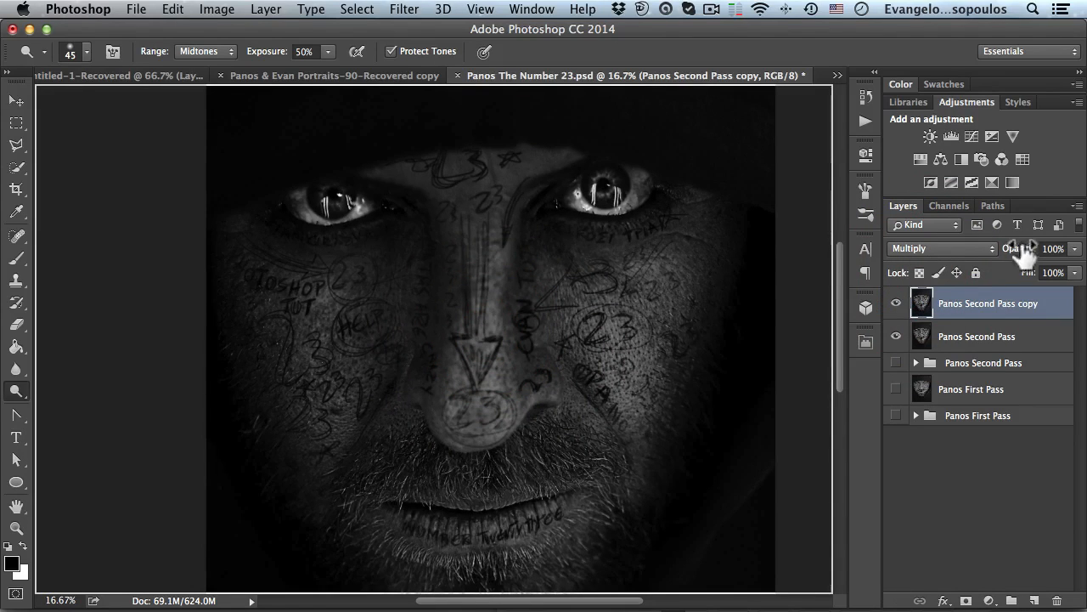
{"action": "left_click_drag", "start_coordinate": [1018, 257], "coordinate": [963, 257]}
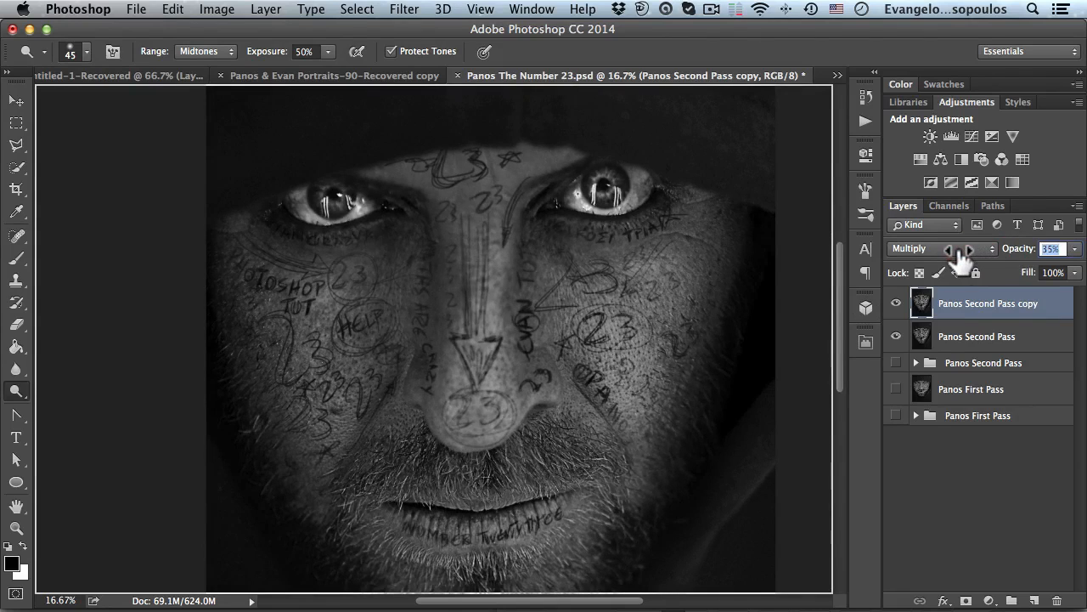
- Zoom out and toggle the Multiply copy off and on to compare the effect
{"action": "left_click", "coordinate": [638, 288], "text": "super"}
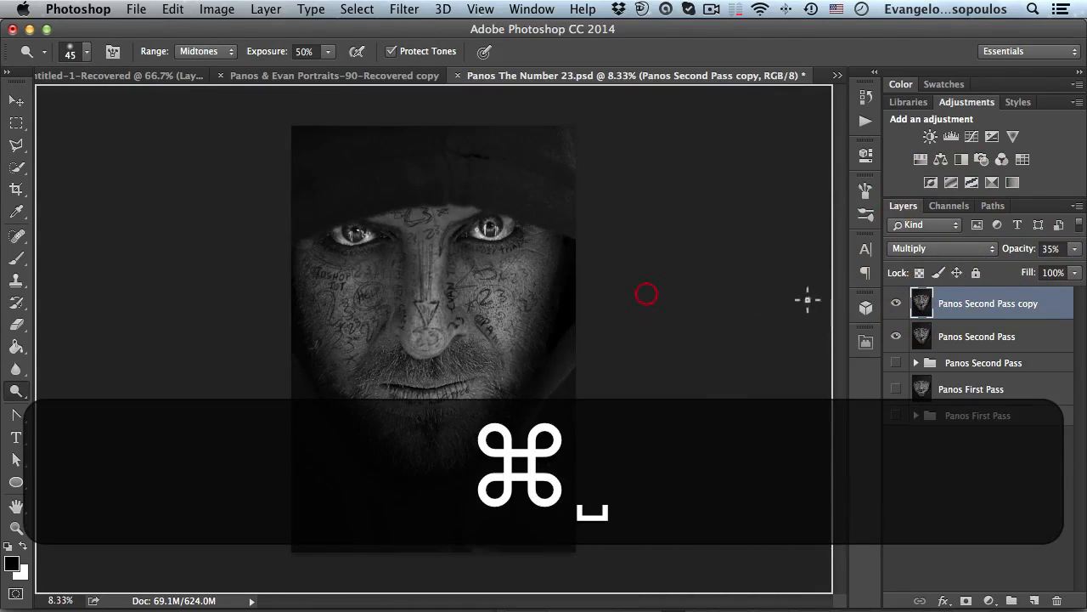
{"action": "left_click", "coordinate": [896, 303]}
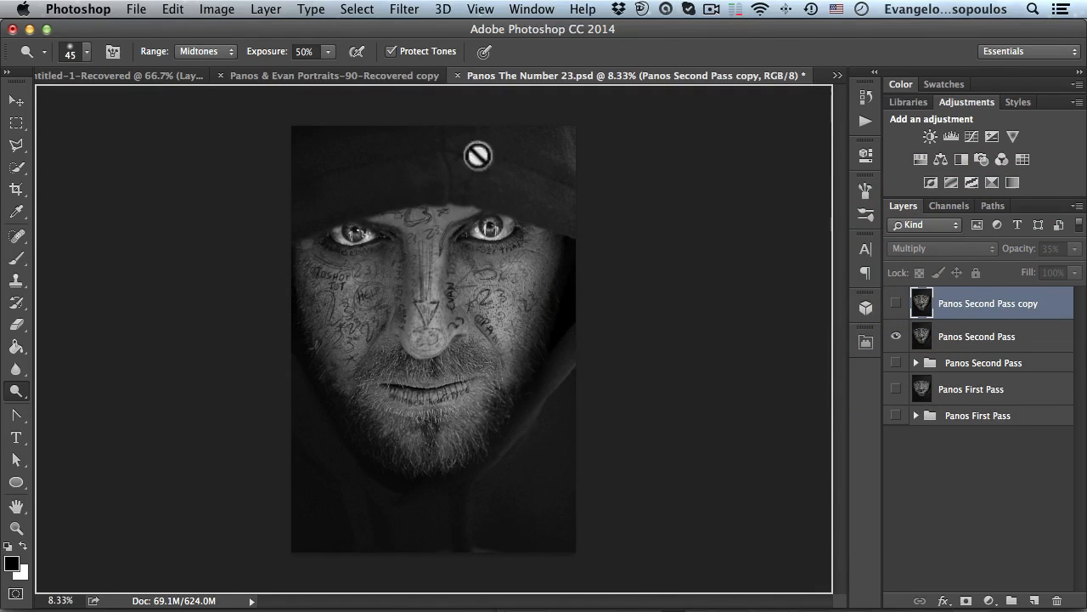
{"action": "left_click", "coordinate": [896, 303]}
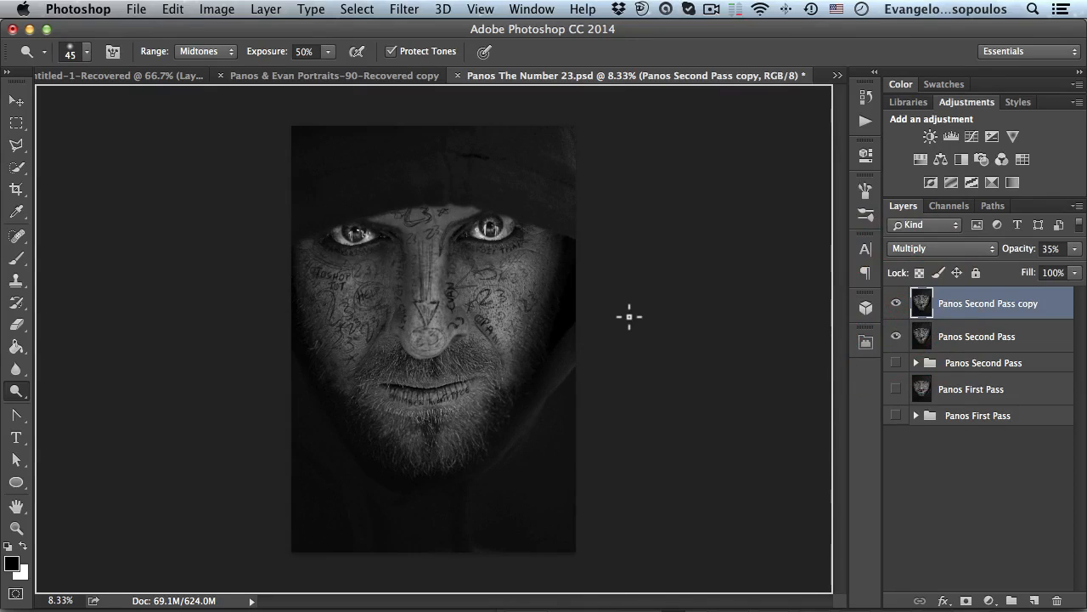
- Add a Curves adjustment layer and raise the midtone point from input 123 to output 184 to brighten the image
{"action": "left_click", "coordinate": [972, 133]}
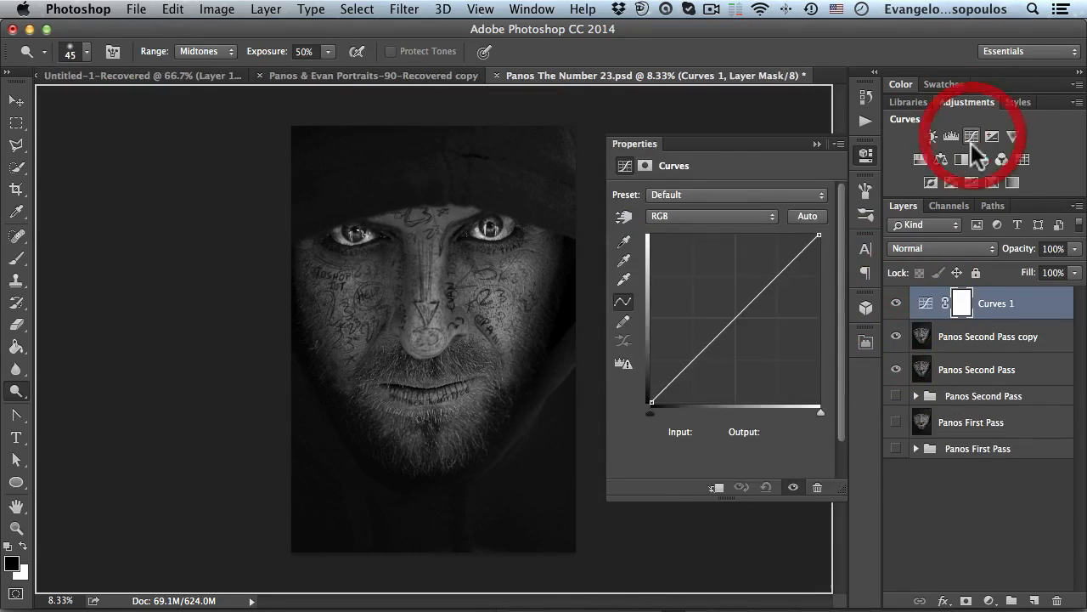
{"action": "left_click_drag", "start_coordinate": [728, 298], "coordinate": [732, 282]}
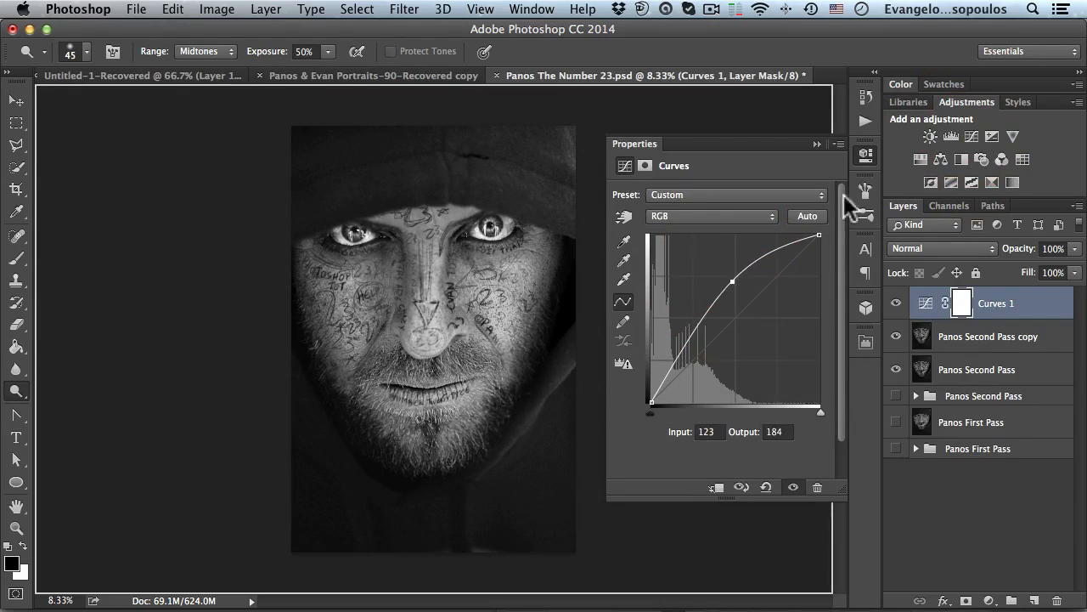
{"action": "left_click", "coordinate": [864, 153]}
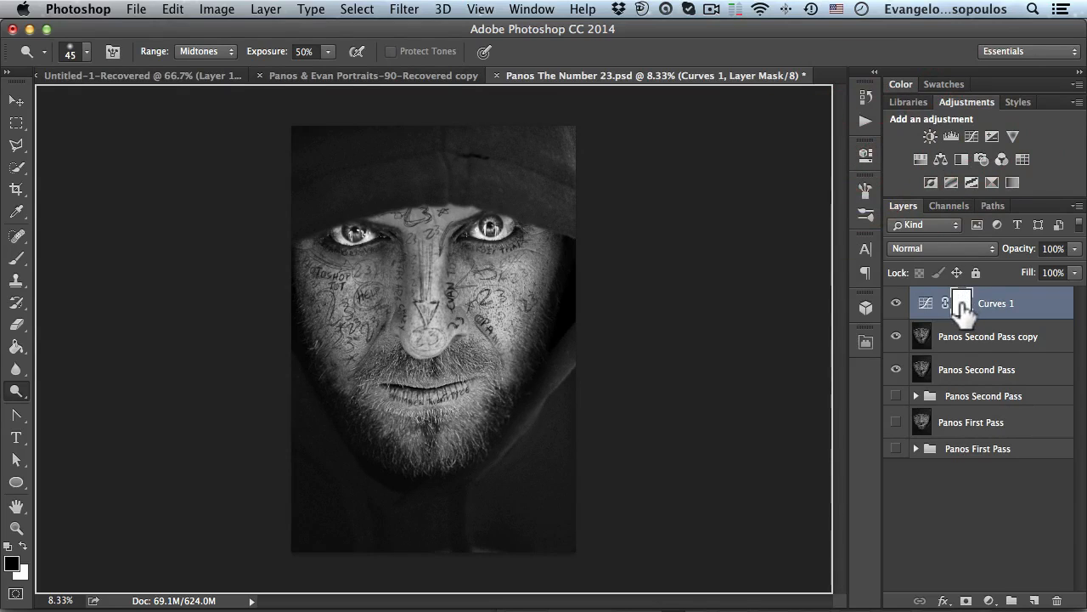
- Invert the Curves layer mask so it becomes black
{"action": "left_click", "coordinate": [962, 311]}
{"action": "key", "text": "super"}
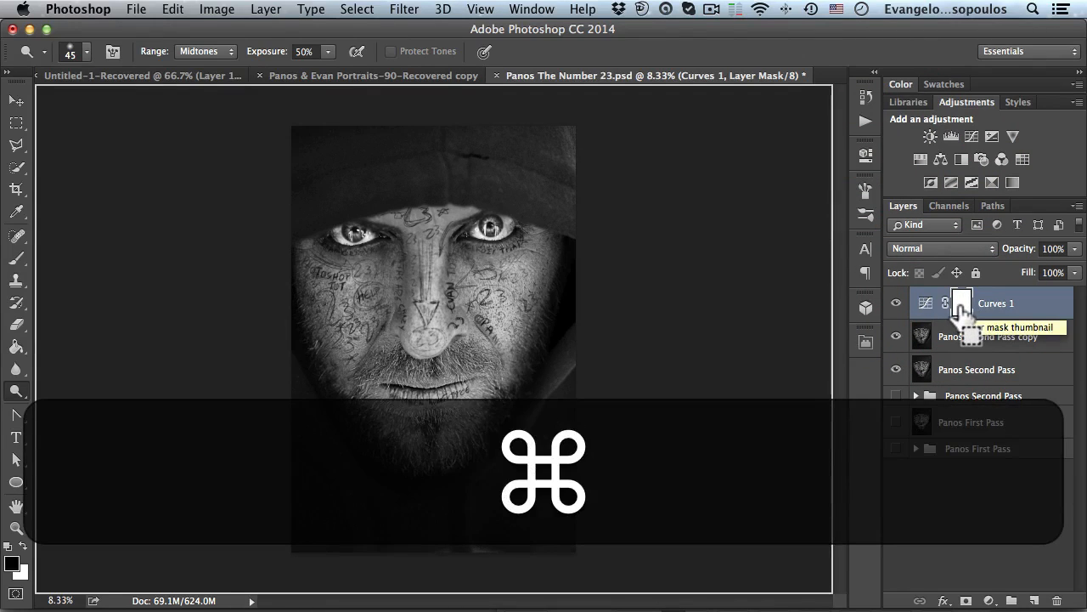
{"action": "key", "text": "super+i"}
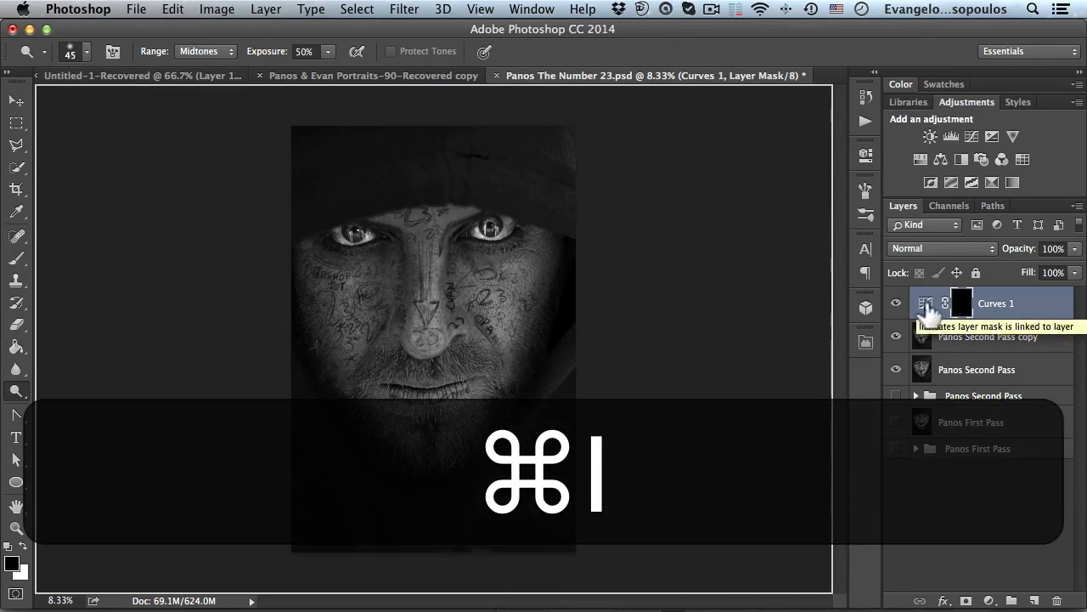
- Select the Brush tool and configure the brush with 1000% Scattering and 4% Spacing
{"action": "left_click", "coordinate": [865, 189]}
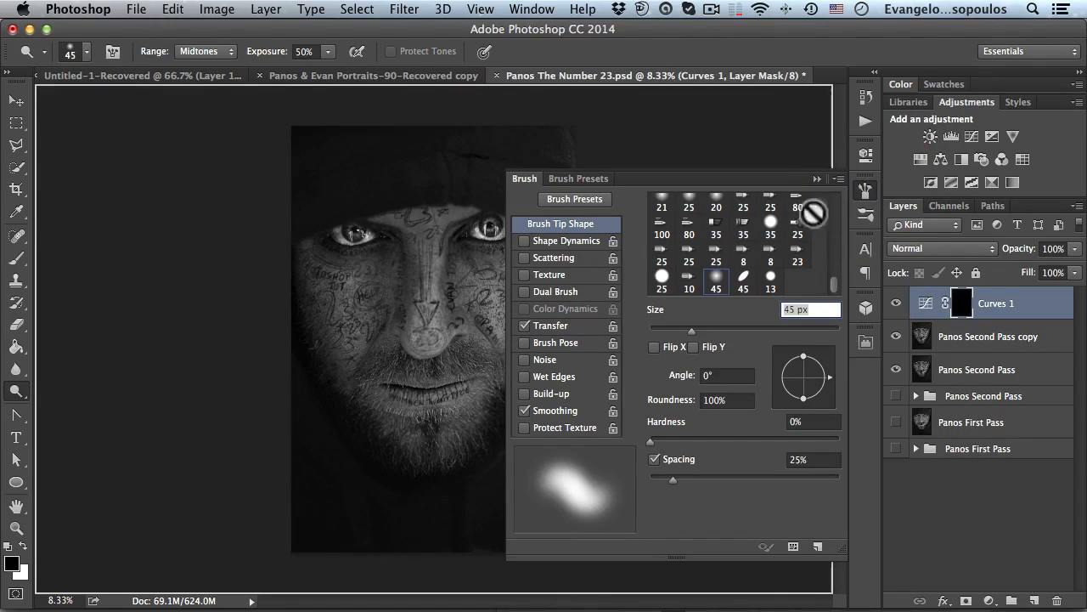
{"action": "left_click", "coordinate": [16, 257]}
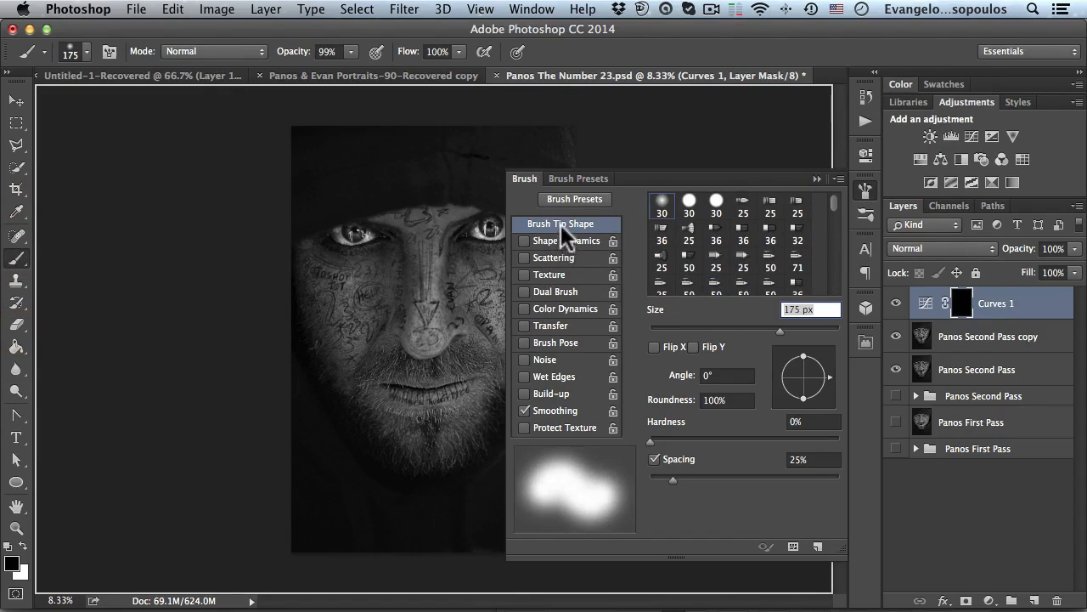
{"action": "left_click", "coordinate": [553, 254]}
{"action": "left_click_drag", "start_coordinate": [651, 218], "coordinate": [865, 222]}
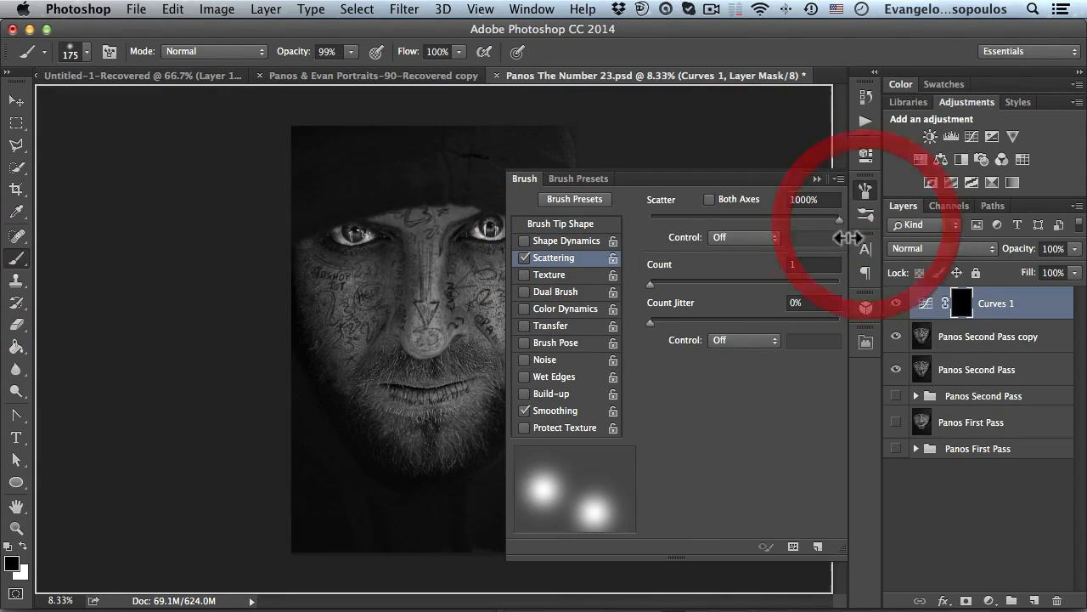
{"action": "left_click", "coordinate": [552, 222]}
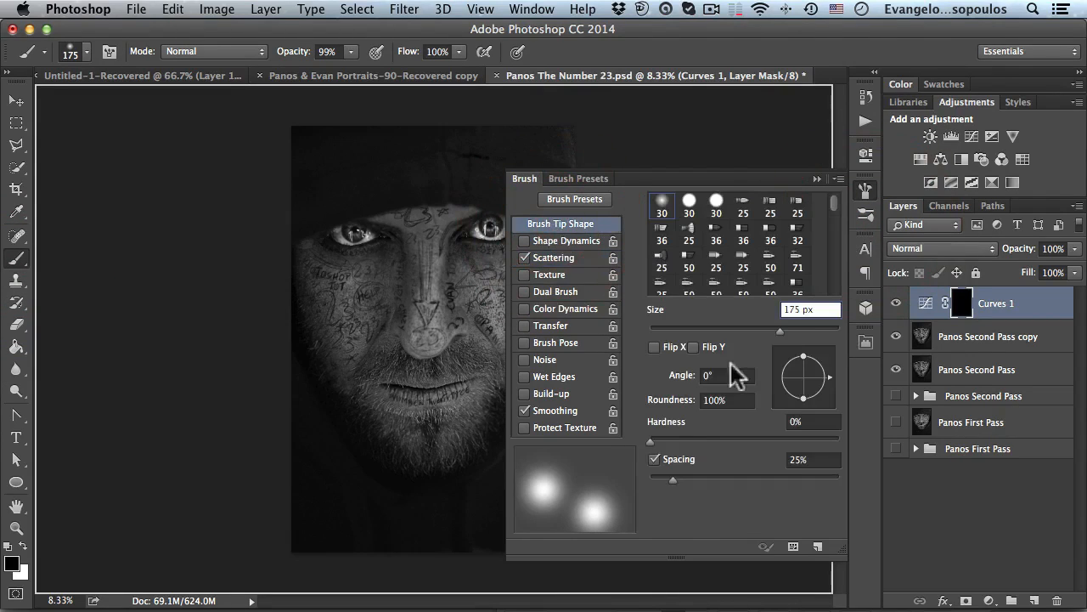
{"action": "left_click_drag", "start_coordinate": [678, 475], "coordinate": [651, 480]}
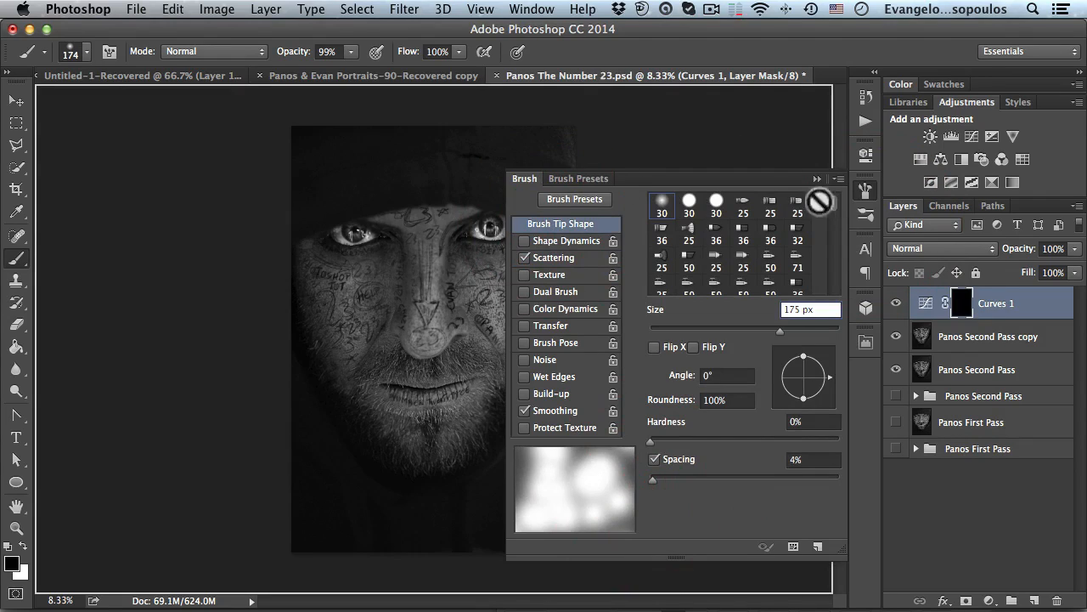
{"action": "left_click", "coordinate": [866, 190]}
- Create a new document 2000 by 2000 pixels for testing the brush
{"action": "left_click", "coordinate": [135, 10]}
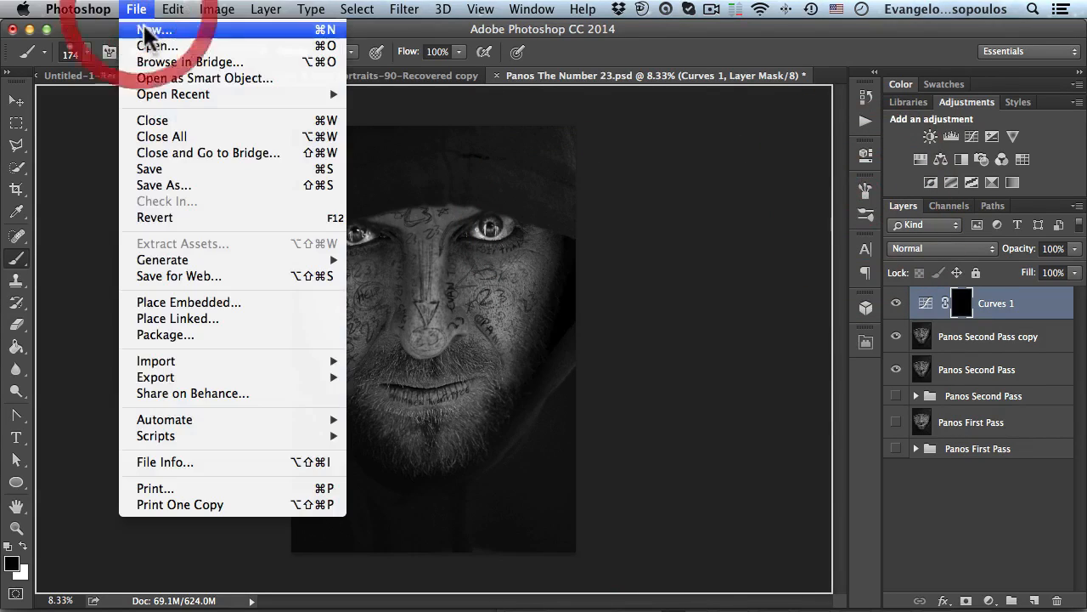
{"action": "left_click", "coordinate": [151, 28]}
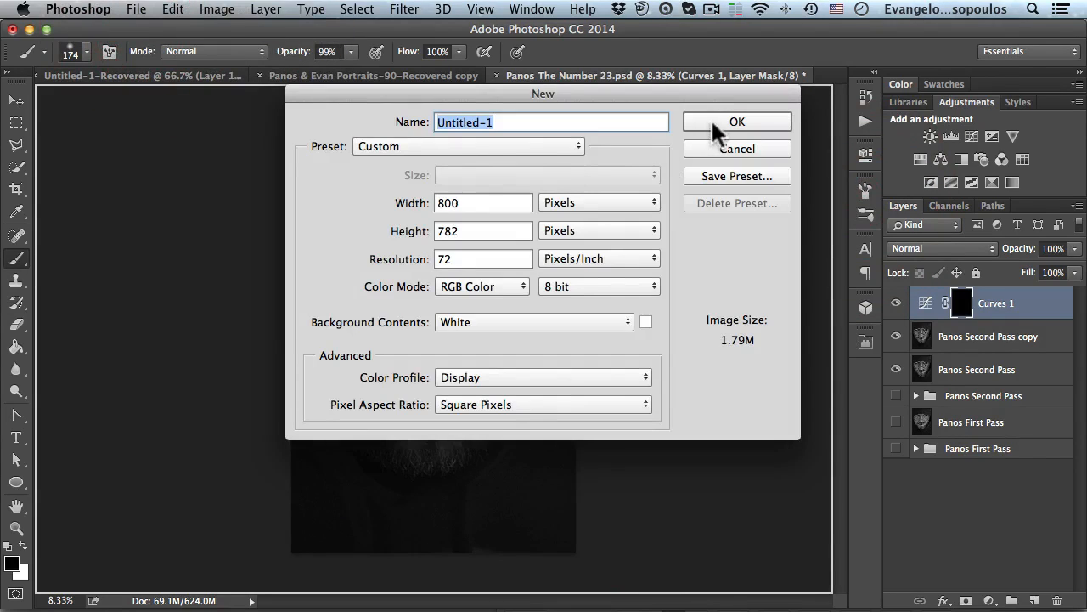
{"action": "double_click", "coordinate": [468, 202]}
{"action": "type", "text": "20"}
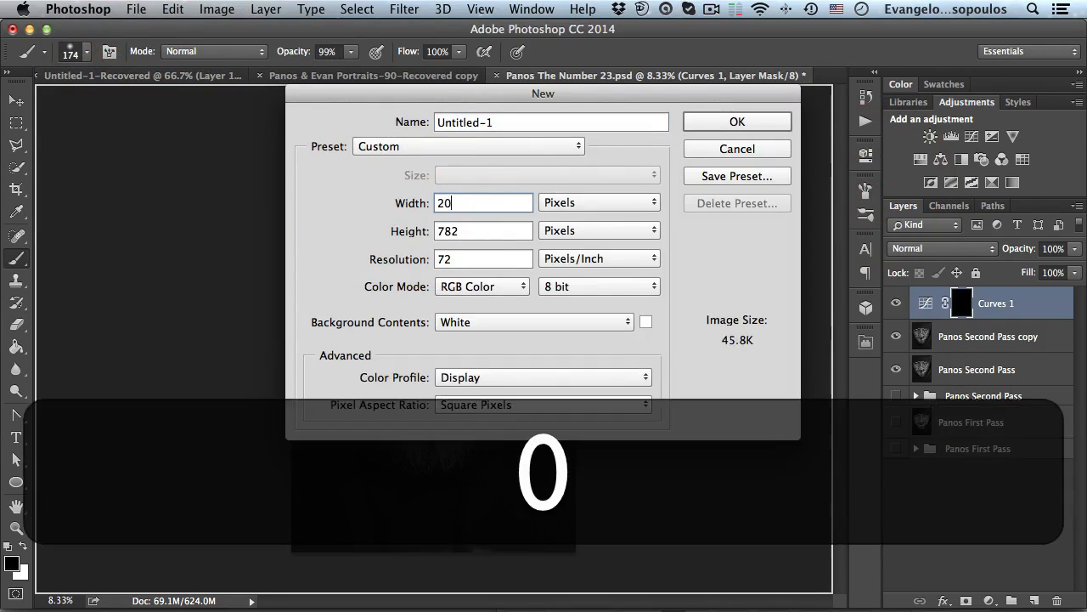
{"action": "type", "text": "00"}
{"action": "key", "text": "Tab"}
{"action": "type", "text": "200"}
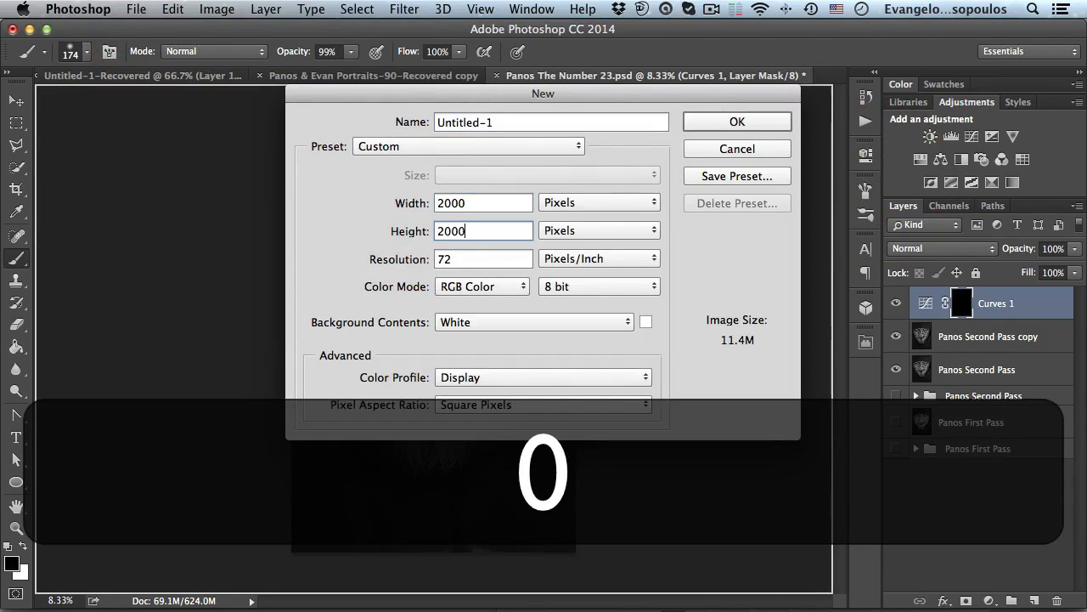
{"action": "key", "text": "Return"}
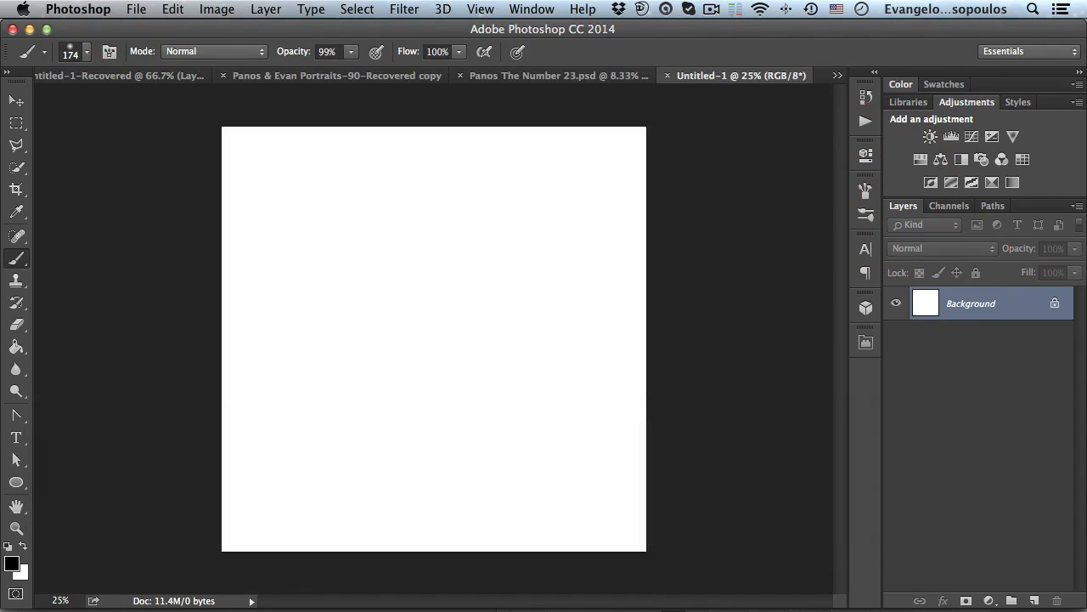
- Test-paint scattered strokes with a brush about 400 px in the new document and return to the poster file
{"action": "mouse_move", "coordinate": [294, 288]}
{"action": "left_mouse_down"}
{"action": "mouse_move", "coordinate": [319, 224]}
{"action": "mouse_move", "coordinate": [349, 398]}
{"action": "mouse_move", "coordinate": [503, 437]}
{"action": "mouse_move", "coordinate": [617, 413]}
{"action": "mouse_move", "coordinate": [597, 357]}
{"action": "left_mouse_up"}
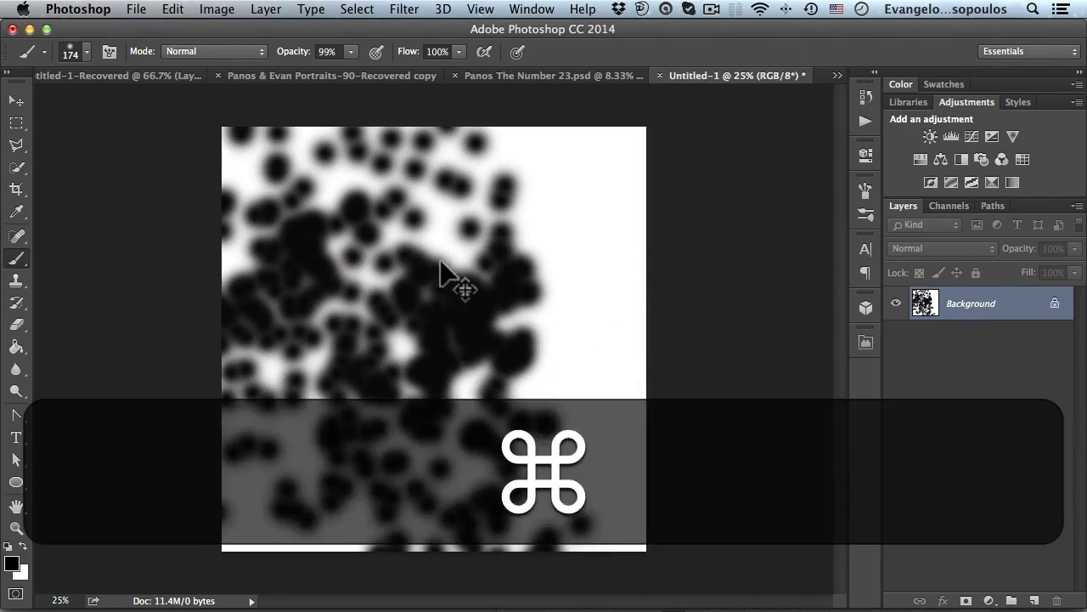
{"action": "key", "text": "super+z"}
{"action": "key", "text": "bracketright"}
{"action": "key", "text": "bracketright"}
{"action": "key", "text": "bracketright"}
{"action": "key", "text": "bracketright"}
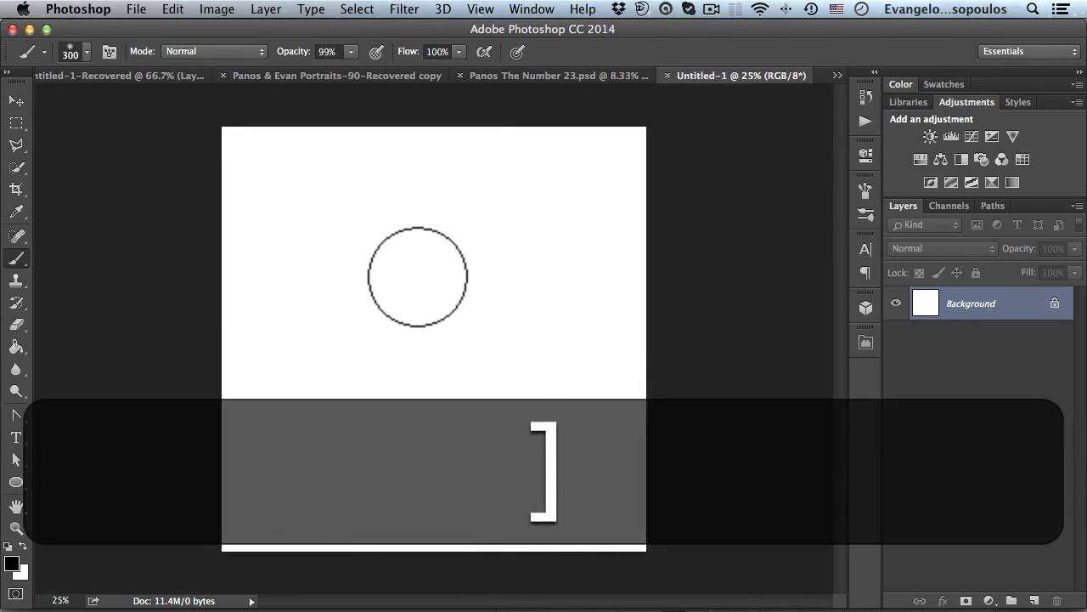
{"action": "left_click_drag", "start_coordinate": [227, 271], "coordinate": [558, 427]}
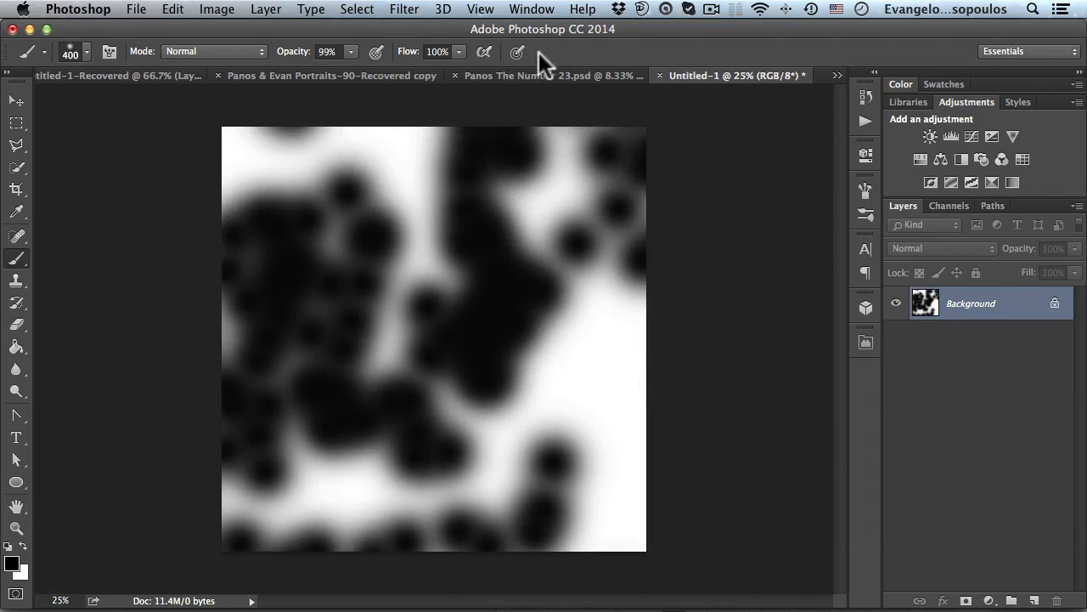
{"action": "left_click", "coordinate": [537, 74]}
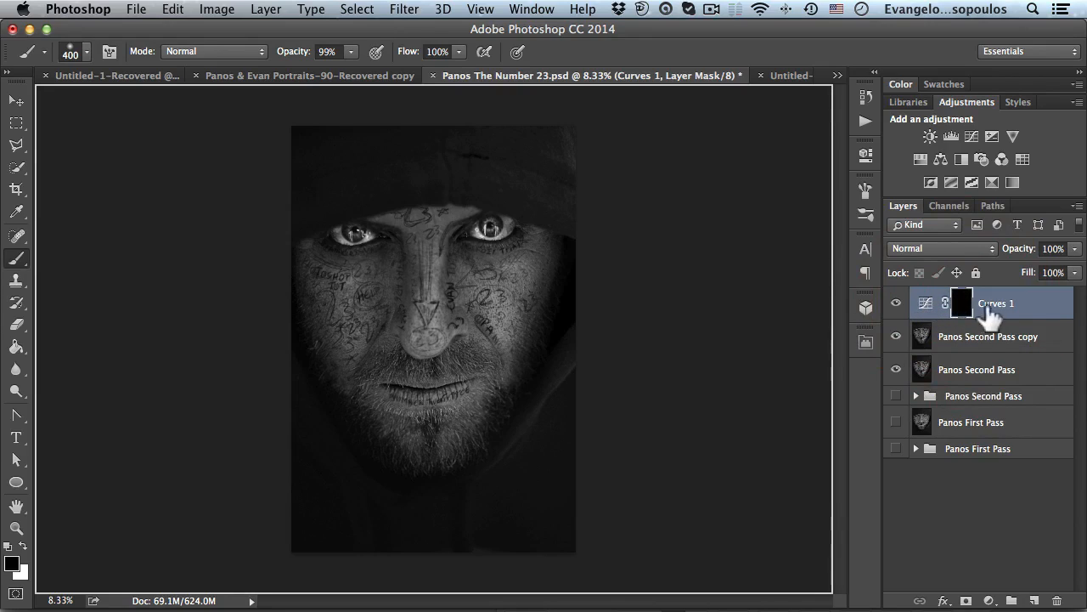
- Paint white scattered strokes with an 800 px brush across the image on the Curves mask and view the mask alone
{"action": "left_click", "coordinate": [23, 545]}
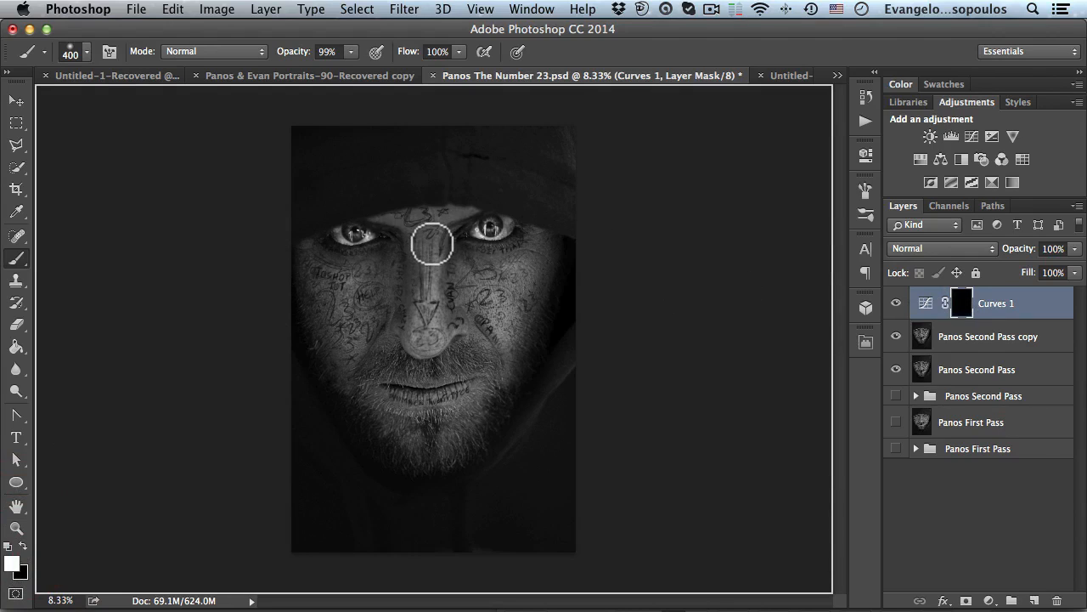
{"action": "mouse_move", "coordinate": [308, 233]}
{"action": "left_mouse_down"}
{"action": "mouse_move", "coordinate": [529, 352]}
{"action": "mouse_move", "coordinate": [485, 340]}
{"action": "left_mouse_up"}
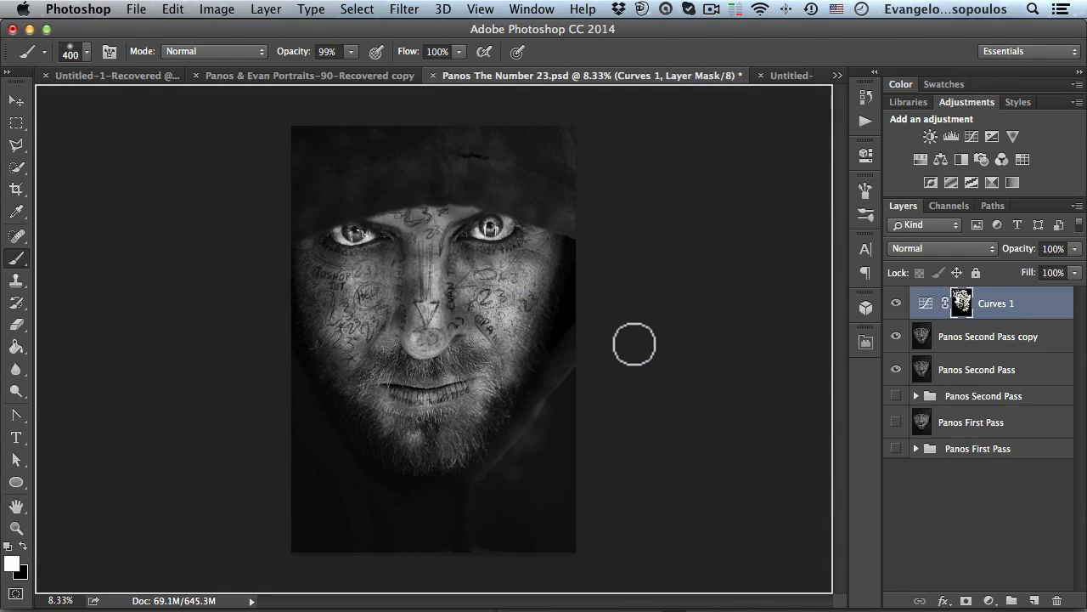
{"action": "key", "text": "super+z"}
{"action": "key", "text": "bracketright"}
{"action": "key", "text": "bracketright"}
{"action": "key", "text": "bracketright"}
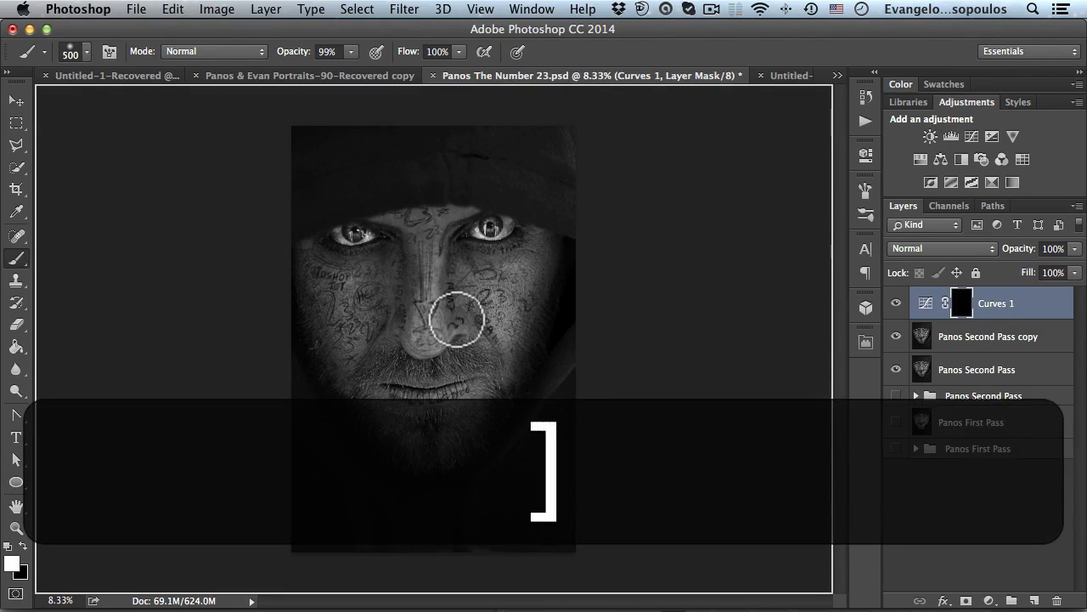
{"action": "key", "text": "bracketright"}
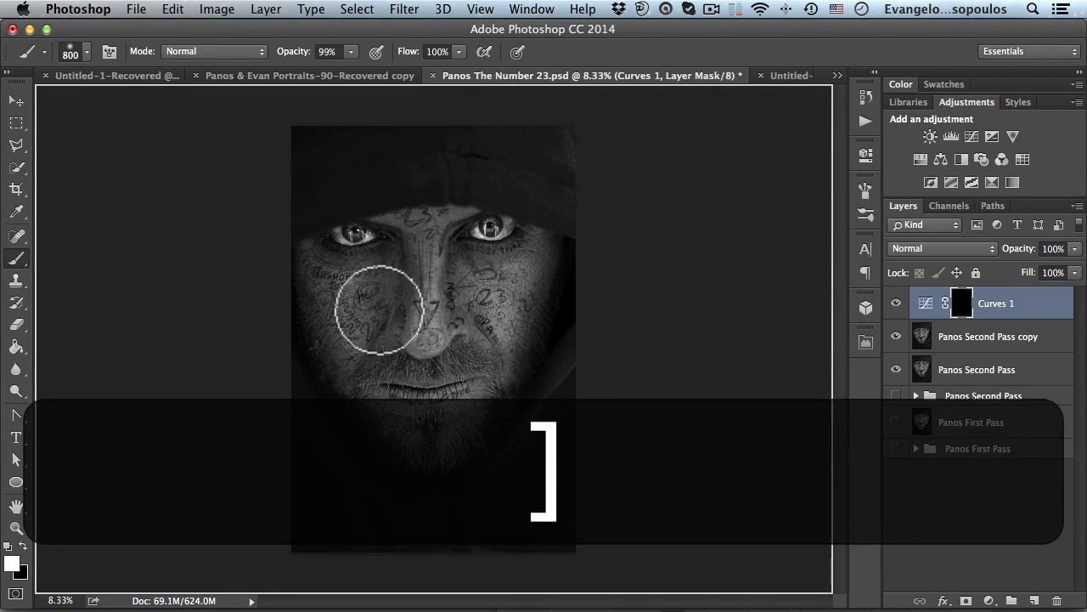
{"action": "mouse_move", "coordinate": [335, 272]}
{"action": "left_mouse_down"}
{"action": "mouse_move", "coordinate": [483, 345]}
{"action": "mouse_move", "coordinate": [602, 332]}
{"action": "left_mouse_up"}
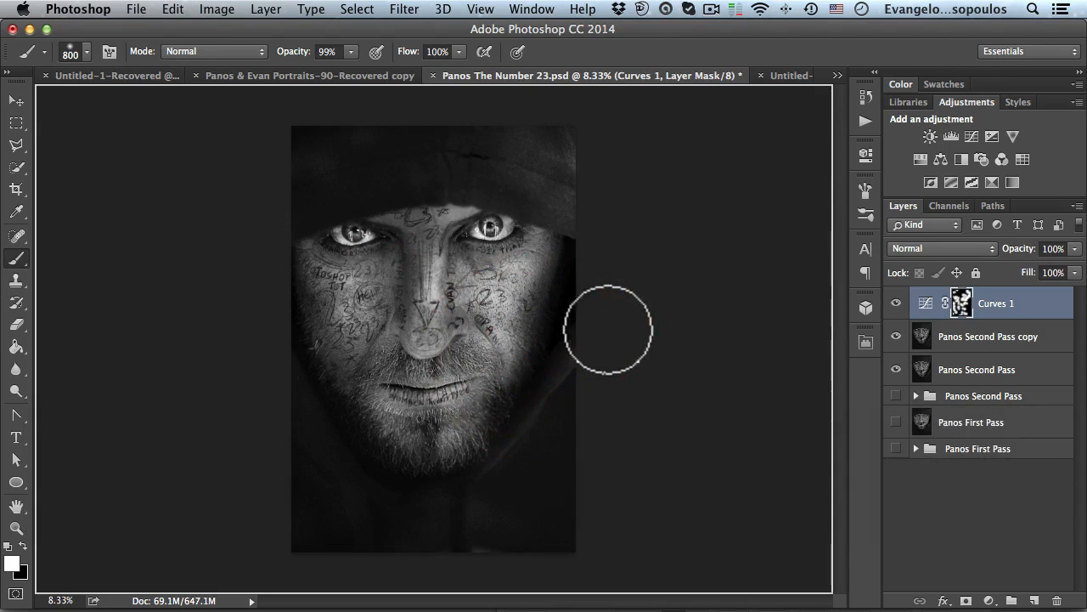
{"action": "left_click", "coordinate": [962, 308], "text": "alt"}
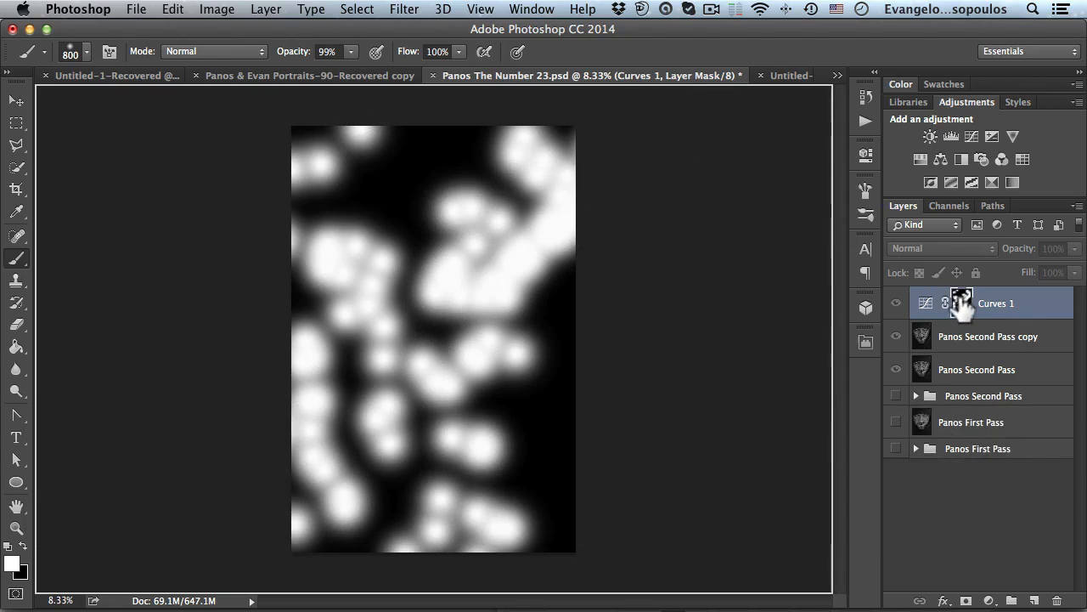
- Apply a 200-pixel Gaussian Blur to the Curves layer mask and return to the normal image view
{"action": "left_click", "coordinate": [403, 9]}
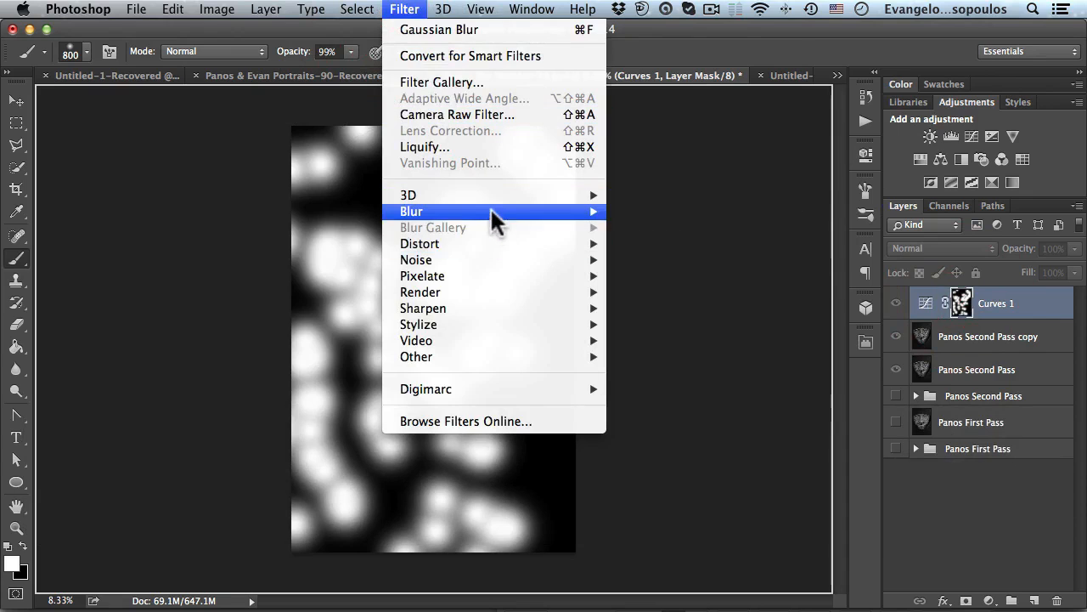
{"action": "mouse_move", "coordinate": [490, 211]}
{"action": "left_click", "coordinate": [679, 275]}
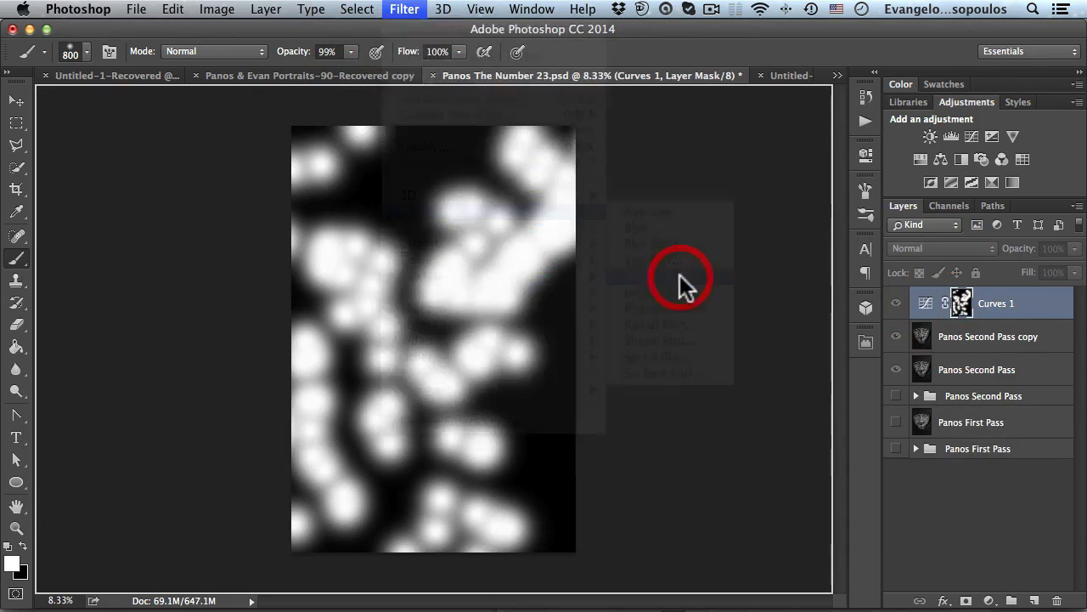
{"action": "left_click_drag", "start_coordinate": [285, 103], "coordinate": [799, 113]}
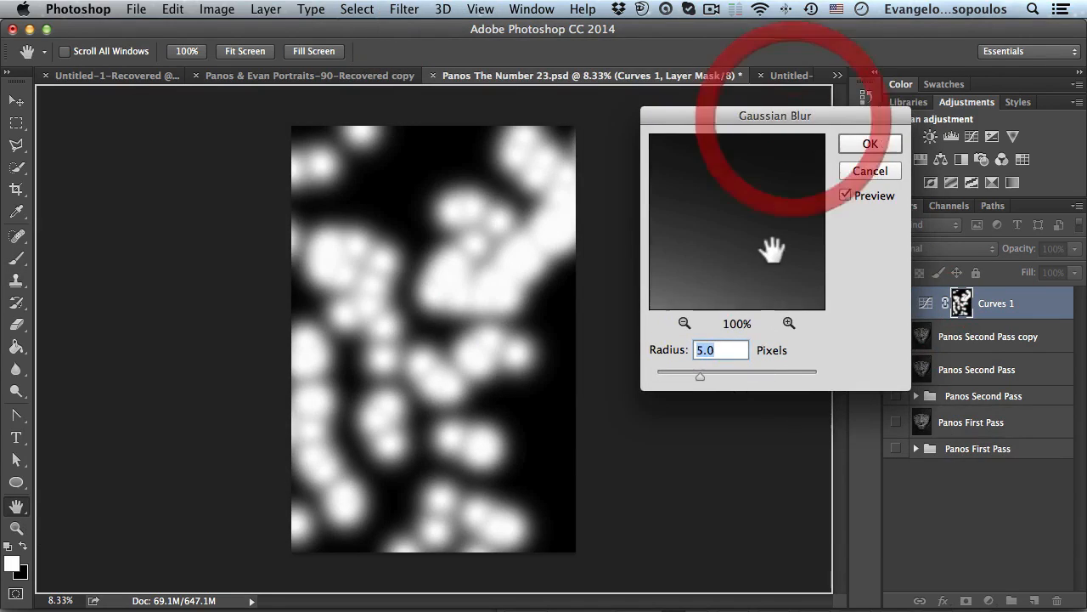
{"action": "type", "text": "00"}
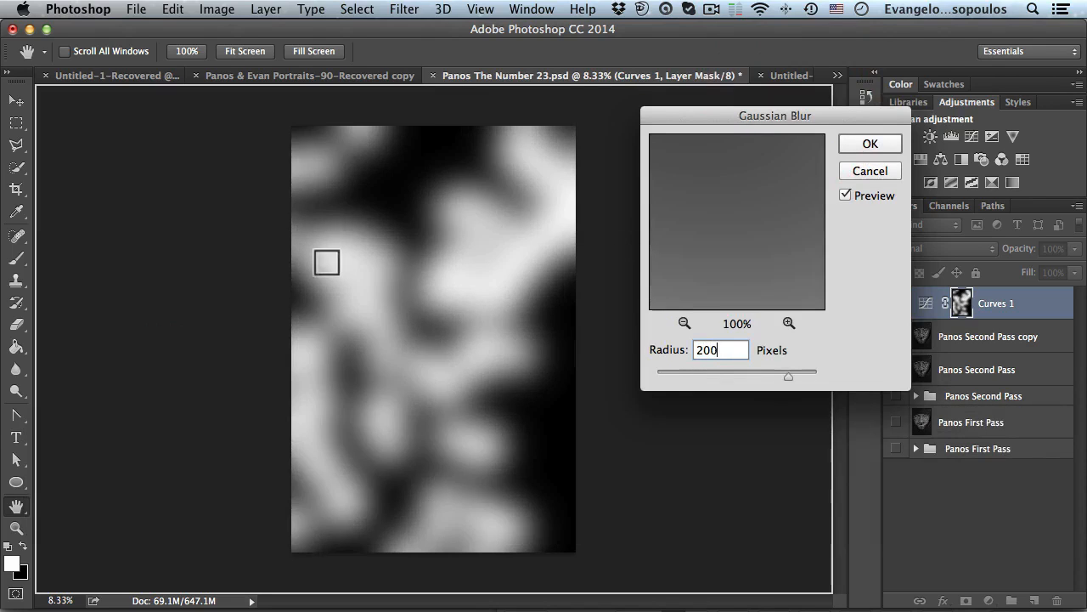
{"action": "left_click", "coordinate": [871, 144]}
{"action": "left_click", "coordinate": [961, 303], "text": "alt"}
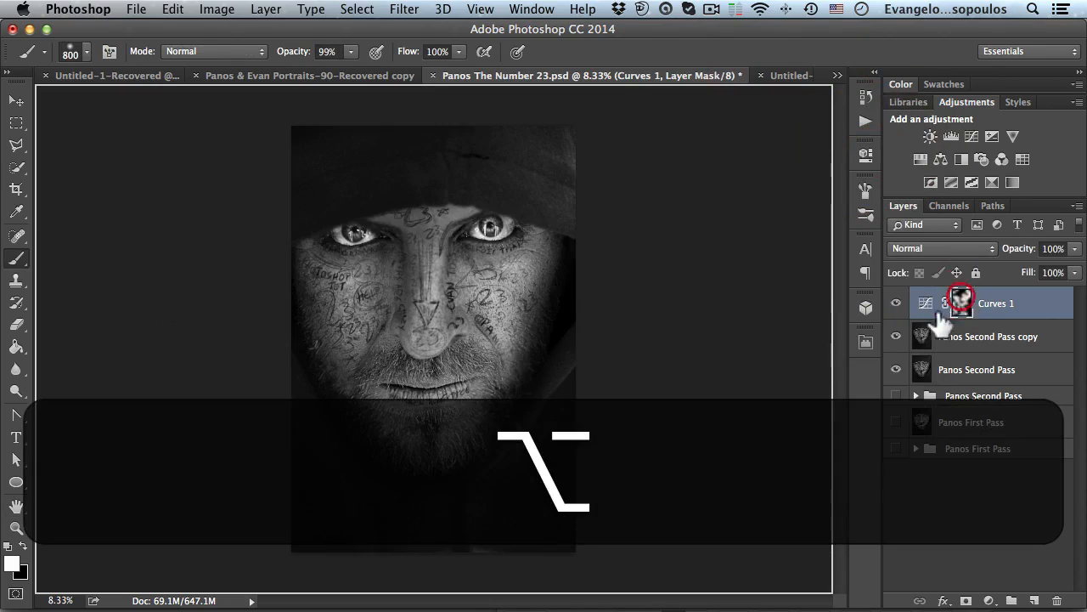
- Compare the image with the Curves layer hidden and shown, and view the reference poster and other open documents
{"action": "left_click", "coordinate": [897, 303]}
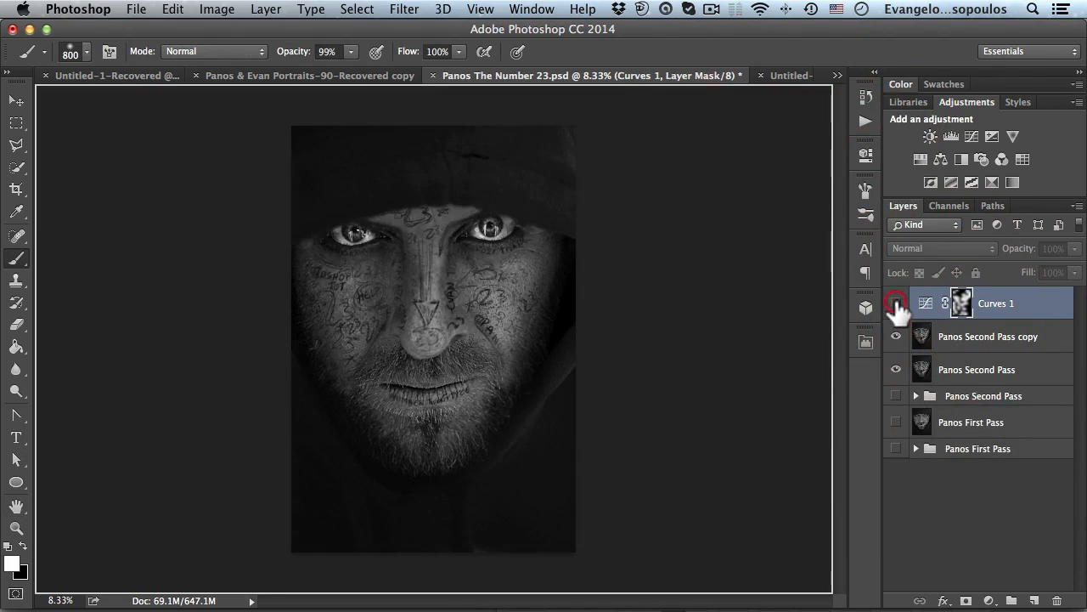
{"action": "left_click", "coordinate": [896, 303]}
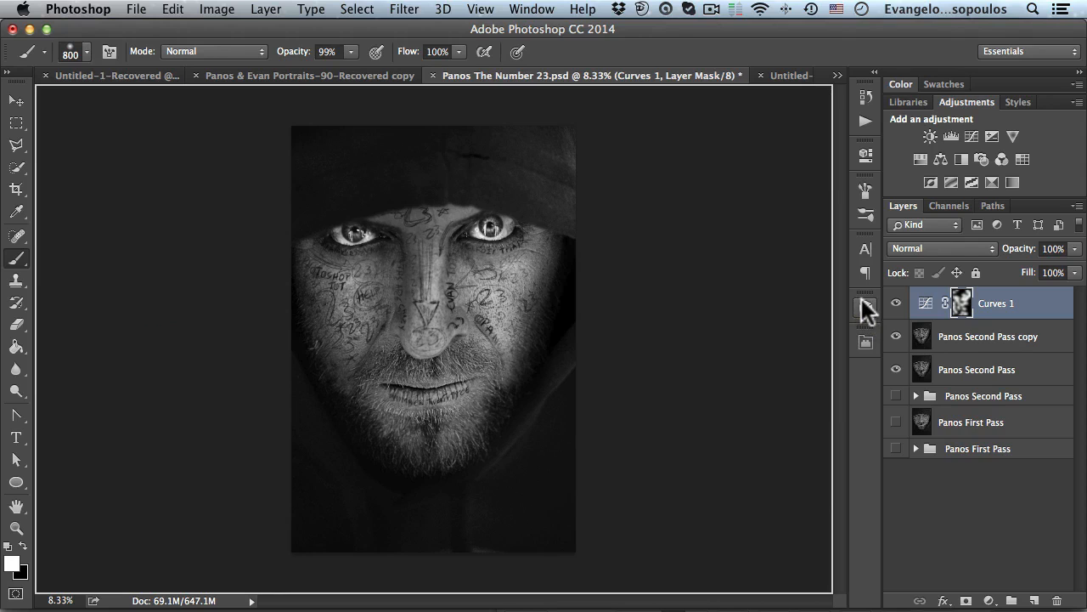
{"action": "left_click", "coordinate": [354, 75]}
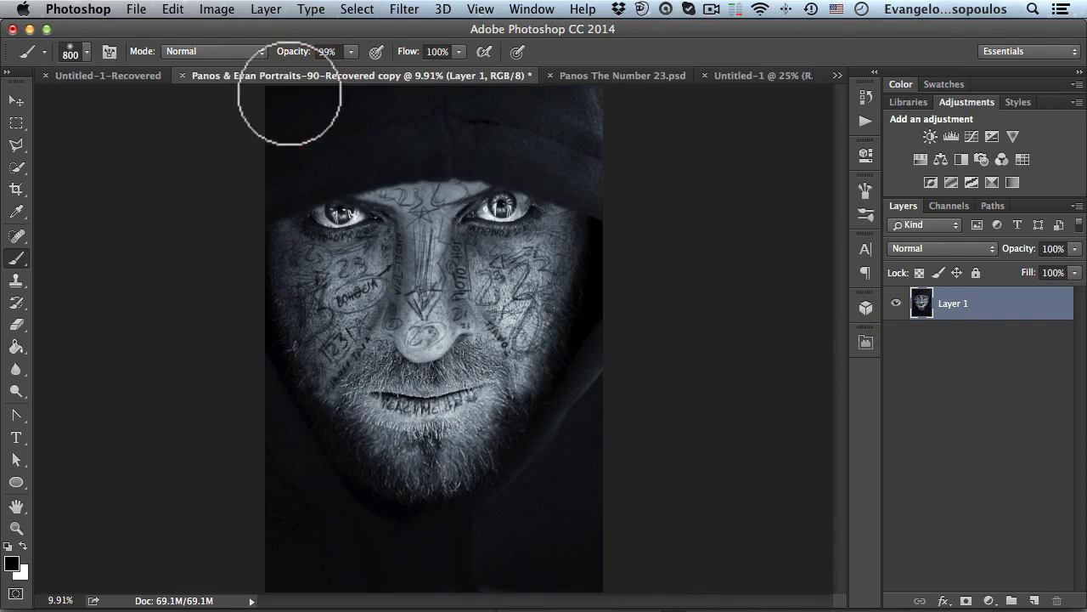
{"action": "left_click", "coordinate": [133, 75]}
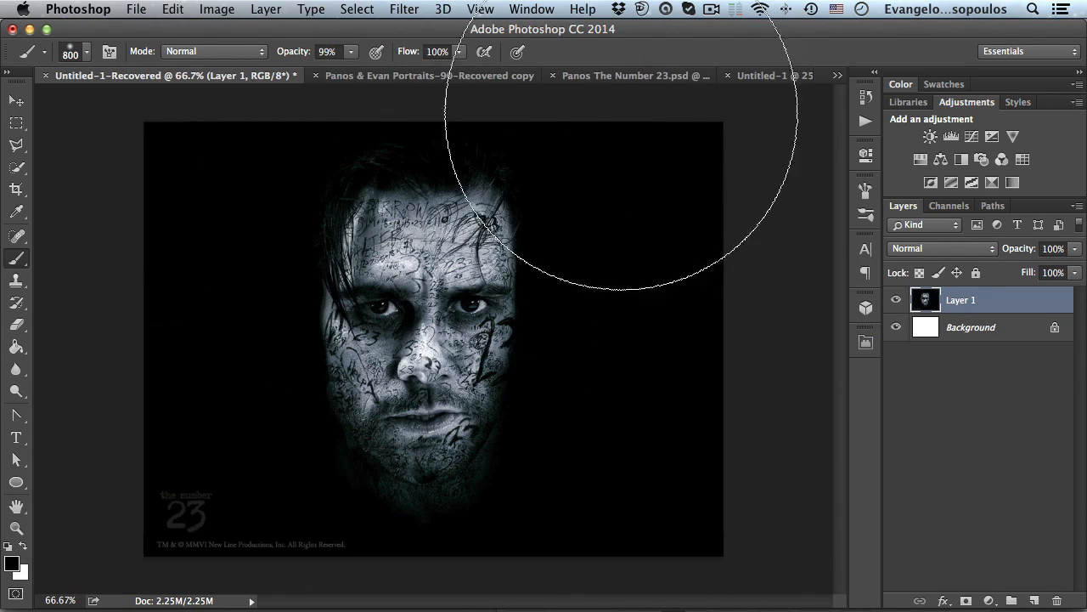
{"action": "left_click", "coordinate": [757, 74]}
{"action": "left_click", "coordinate": [624, 75]}
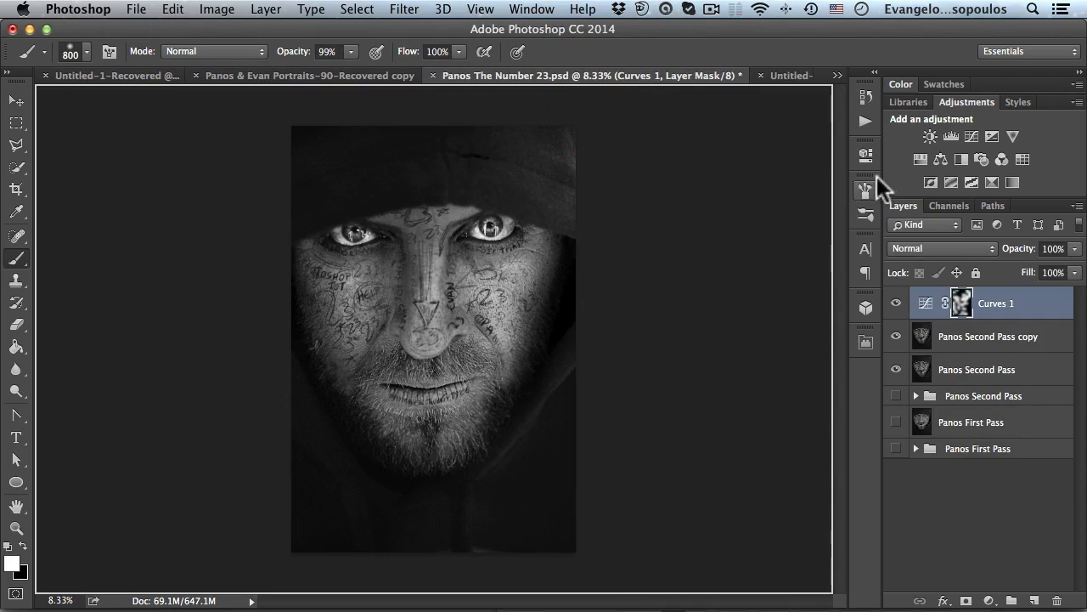
- Add a Color Balance adjustment layer and shift its midtones slightly toward cyan and blue
{"action": "left_click", "coordinate": [942, 159]}
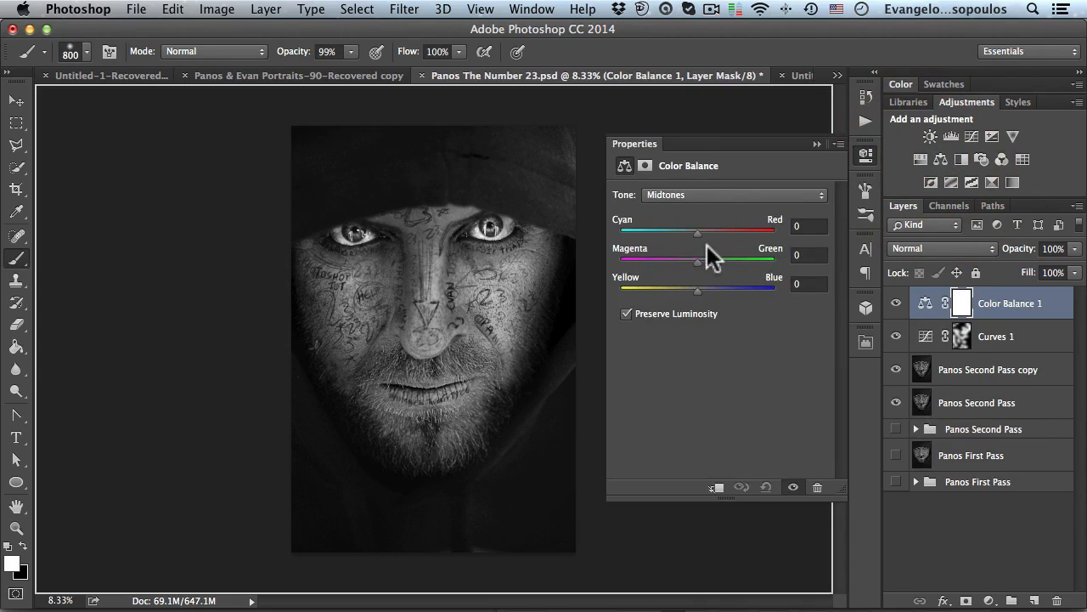
{"action": "left_click_drag", "start_coordinate": [697, 287], "coordinate": [703, 289]}
{"action": "left_click_drag", "start_coordinate": [700, 235], "coordinate": [689, 229]}
{"action": "left_click", "coordinate": [704, 193]}
{"action": "left_click", "coordinate": [696, 207]}
- Set the highlights' color balance to Cyan–Red +3 and Yellow–Blue +9
{"action": "key", "text": "space"}
{"action": "scroll", "coordinate": [468, 237], "scroll_direction": "up", "scroll_amount": 1}
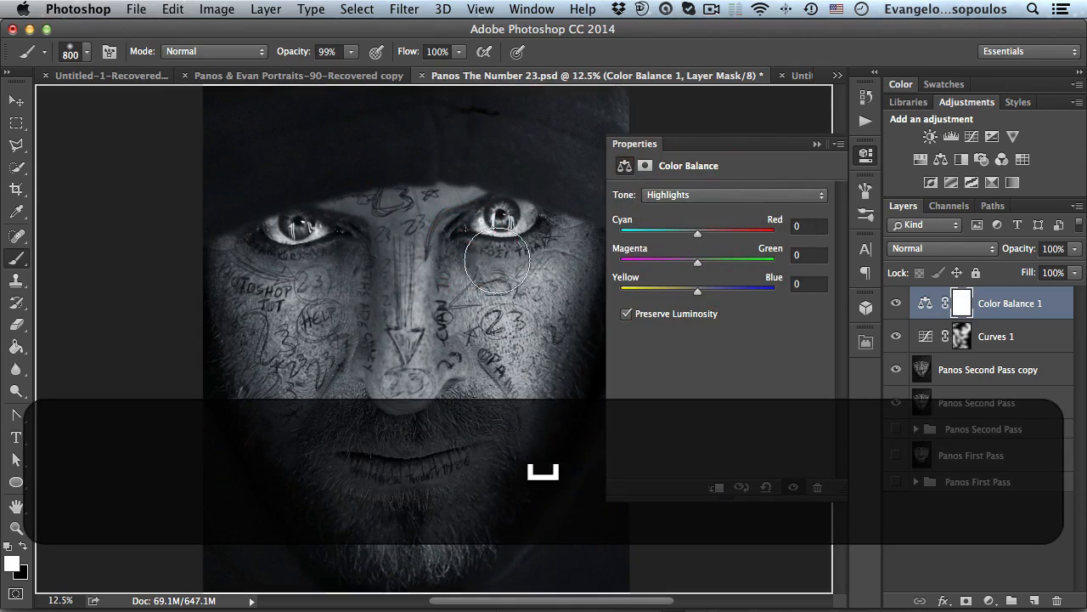
{"action": "mouse_move", "coordinate": [694, 237]}
{"action": "left_mouse_down"}
{"action": "mouse_move", "coordinate": [689, 229]}
{"action": "mouse_move", "coordinate": [700, 229]}
{"action": "left_mouse_up"}
{"action": "left_click_drag", "start_coordinate": [697, 289], "coordinate": [704, 288]}
- Shift the shadows' color balance slightly toward yellow and close the adjustment properties
{"action": "left_click", "coordinate": [718, 195]}
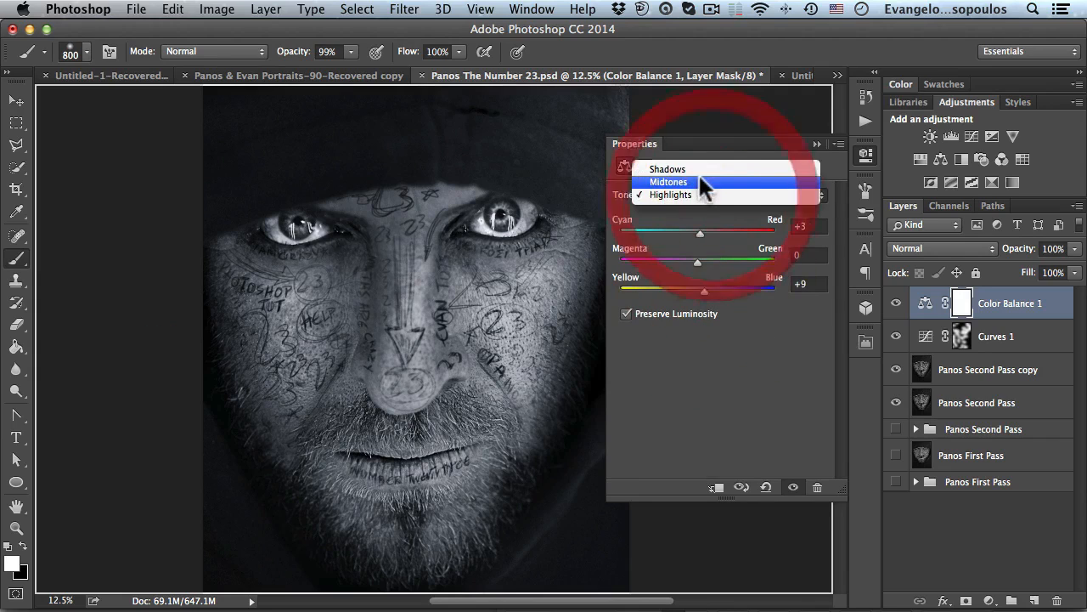
{"action": "left_click", "coordinate": [697, 169]}
{"action": "mouse_move", "coordinate": [699, 233]}
{"action": "left_mouse_down"}
{"action": "mouse_move", "coordinate": [688, 231]}
{"action": "mouse_move", "coordinate": [698, 231]}
{"action": "left_mouse_up"}
{"action": "left_click", "coordinate": [698, 231]}
{"action": "left_click_drag", "start_coordinate": [698, 288], "coordinate": [694, 288]}
{"action": "left_click", "coordinate": [866, 155]}
- Merge all visible layers into a new stamped layer at the top of the stack
{"action": "key", "text": "space"}
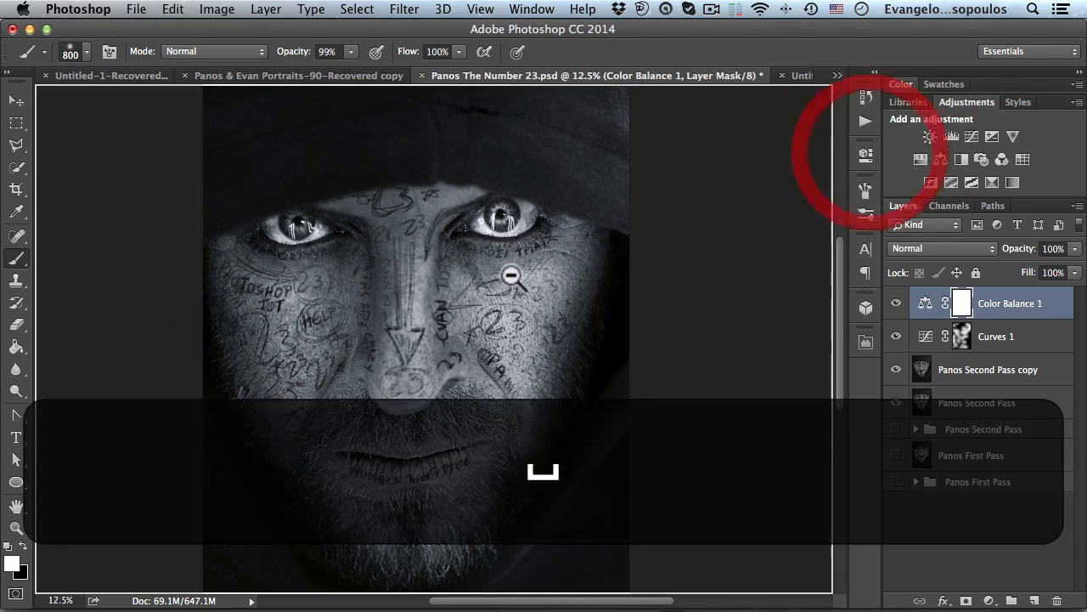
{"action": "left_click", "coordinate": [516, 277], "text": "alt"}
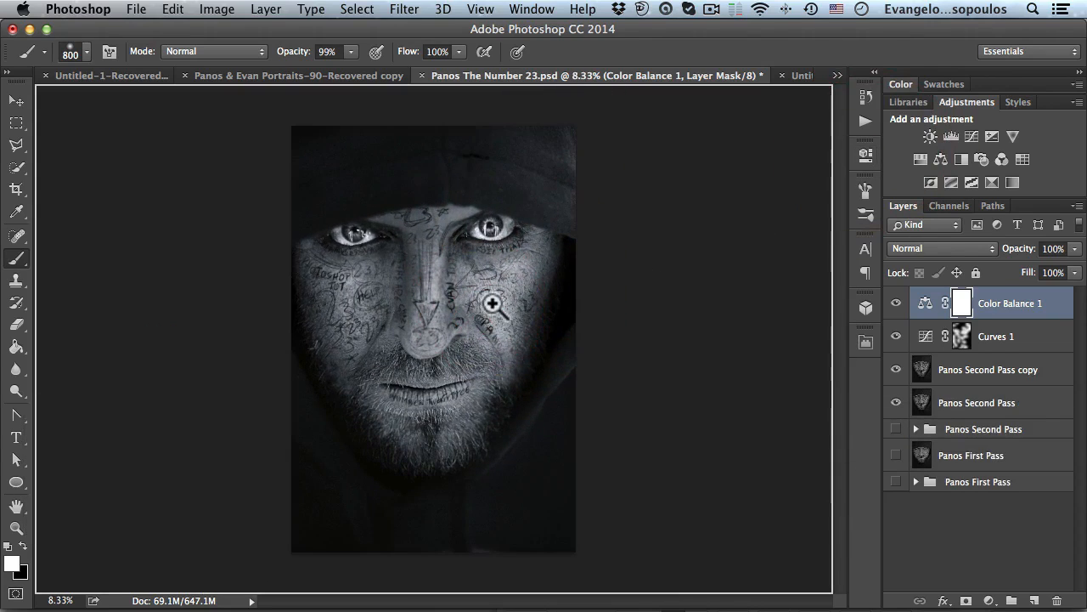
{"action": "left_click", "coordinate": [492, 303]}
{"action": "left_click", "coordinate": [505, 298], "text": "alt"}
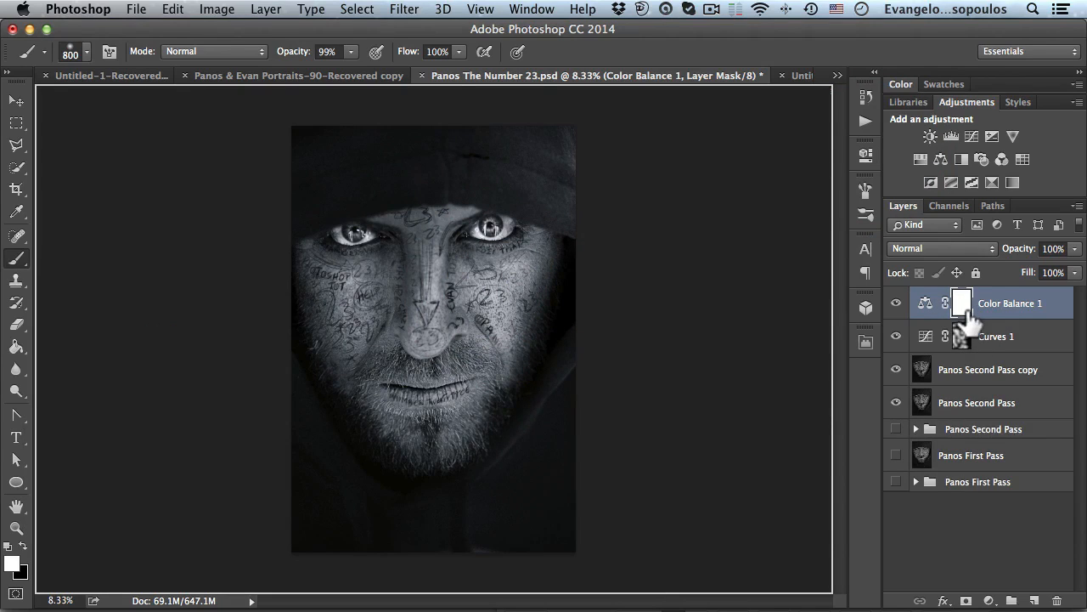
{"action": "key", "text": "alt+shift+super+e"}
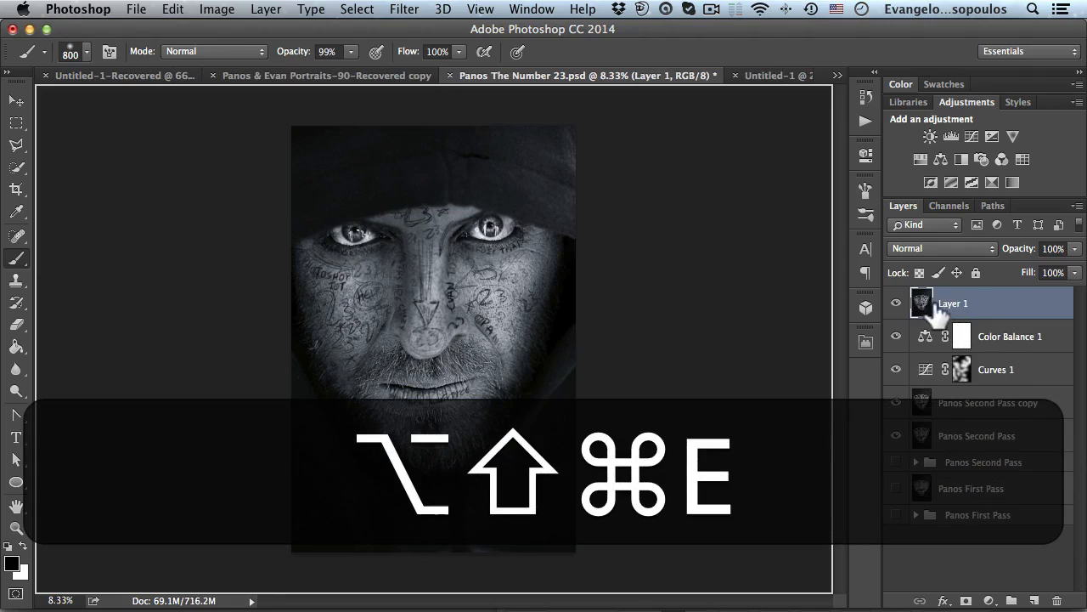
- Rename the stamped layer Panos Final Result
{"action": "left_click", "coordinate": [997, 343]}
{"action": "key", "text": "shift"}
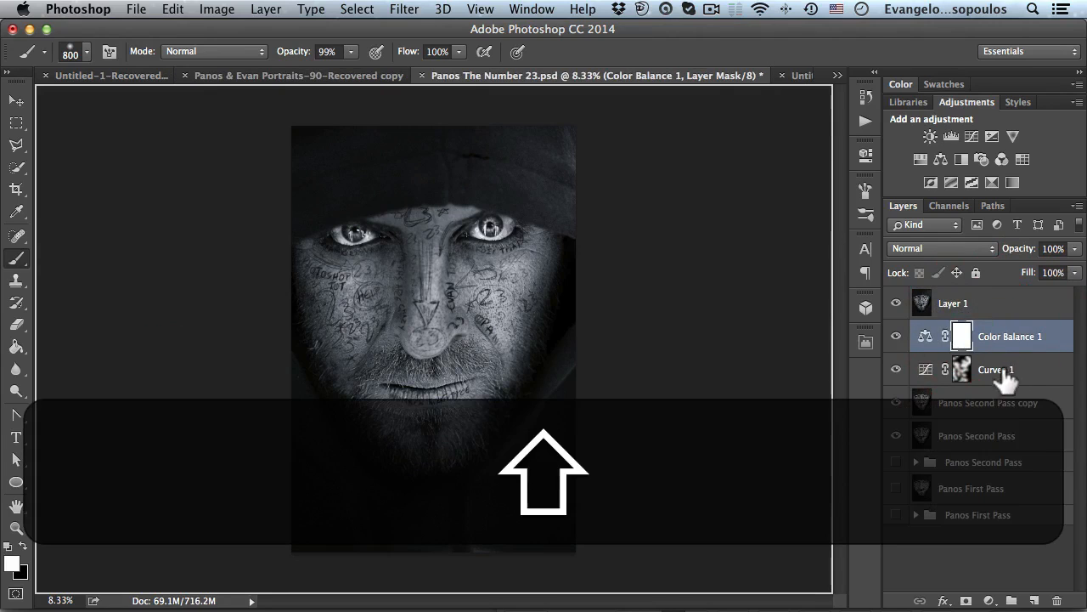
{"action": "left_click", "coordinate": [947, 304]}
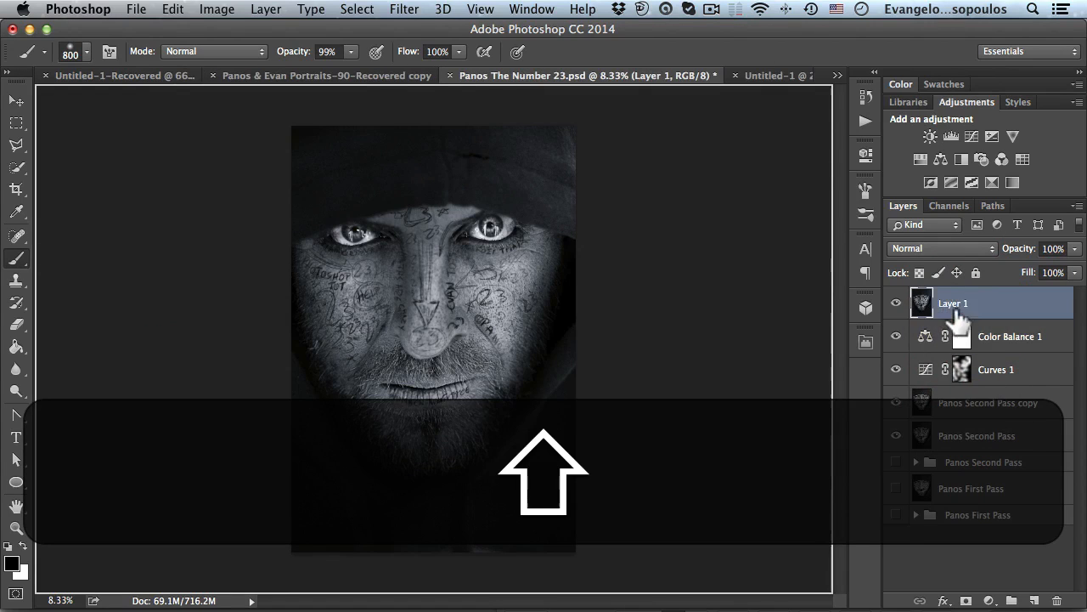
{"action": "double_click", "coordinate": [952, 303]}
{"action": "type", "text": "Panos Last Resu"}
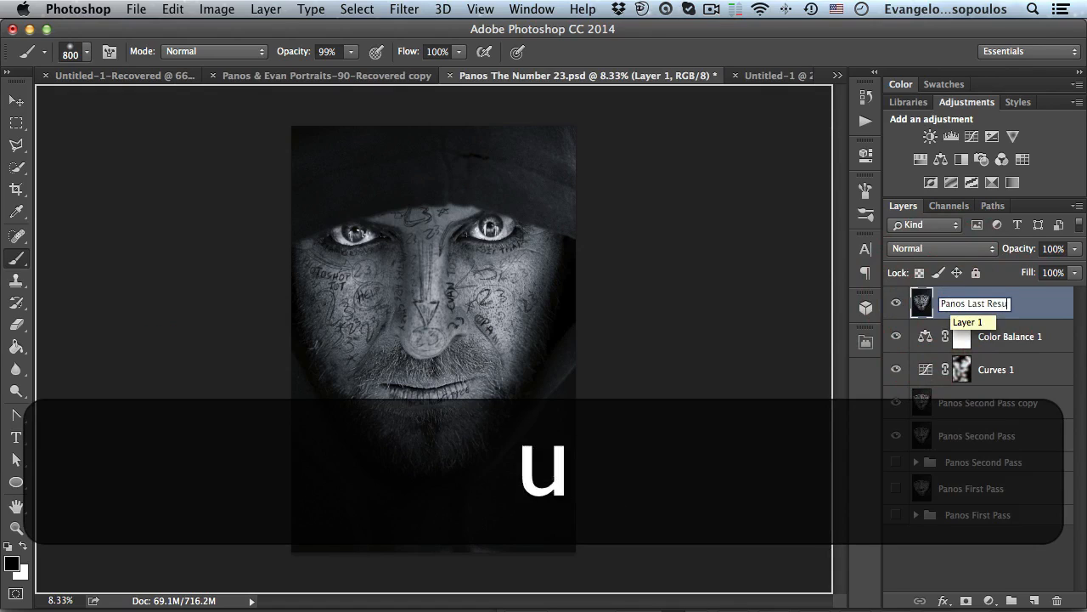
{"action": "key", "text": "BackSpace"}
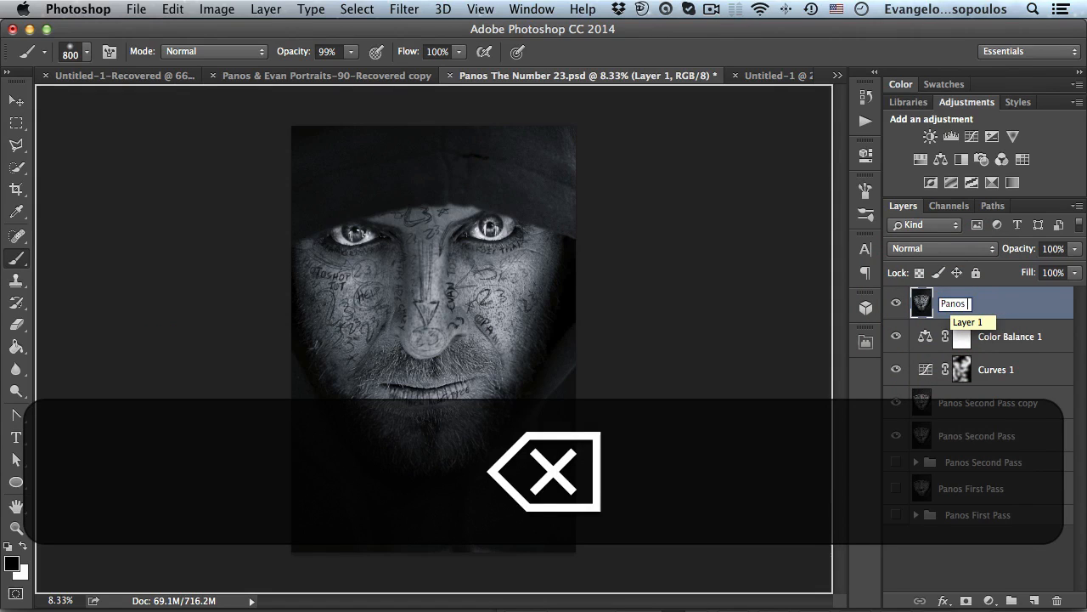
{"action": "key", "text": "shift"}
{"action": "type", "text": "Final Re"}
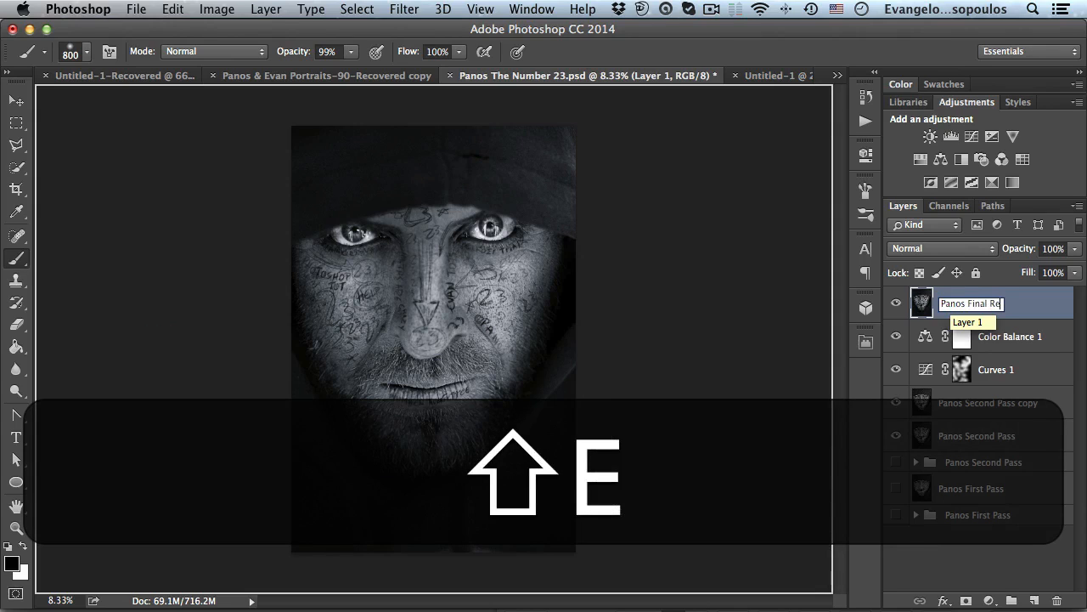
{"action": "type", "text": "sul"}
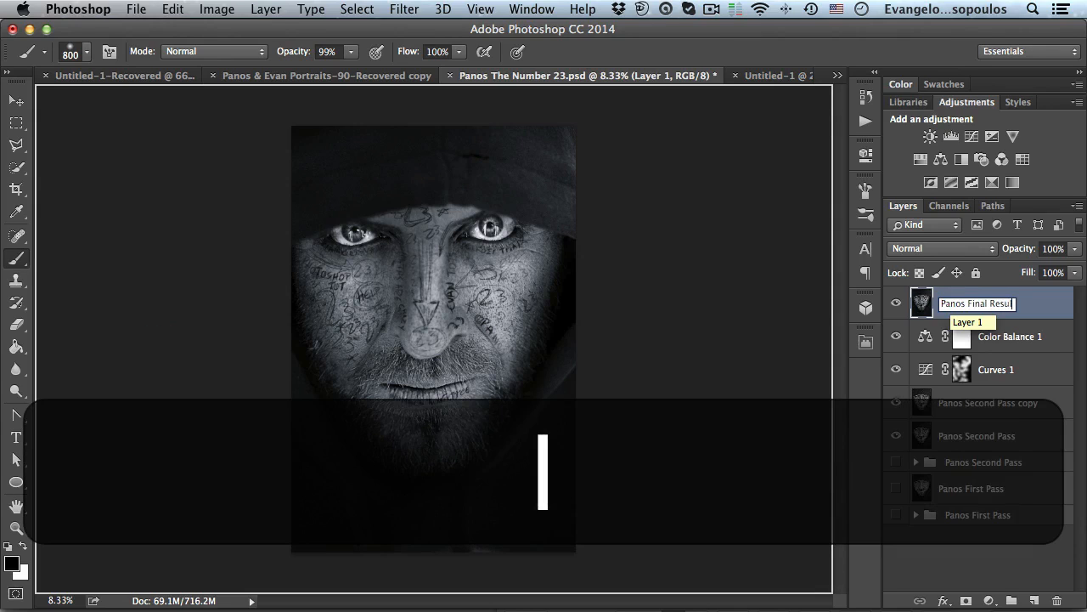
{"action": "type", "text": "t"}
{"action": "key", "text": "Return"}
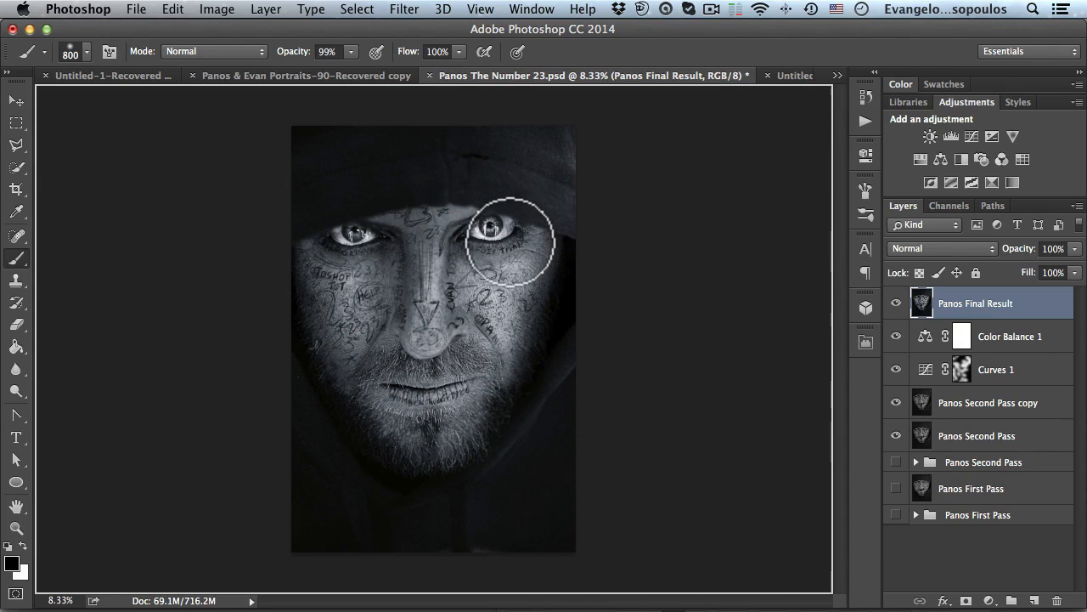
- Group all layers beneath the stamped layer and name the group All Steps
{"action": "left_click", "coordinate": [1000, 338]}
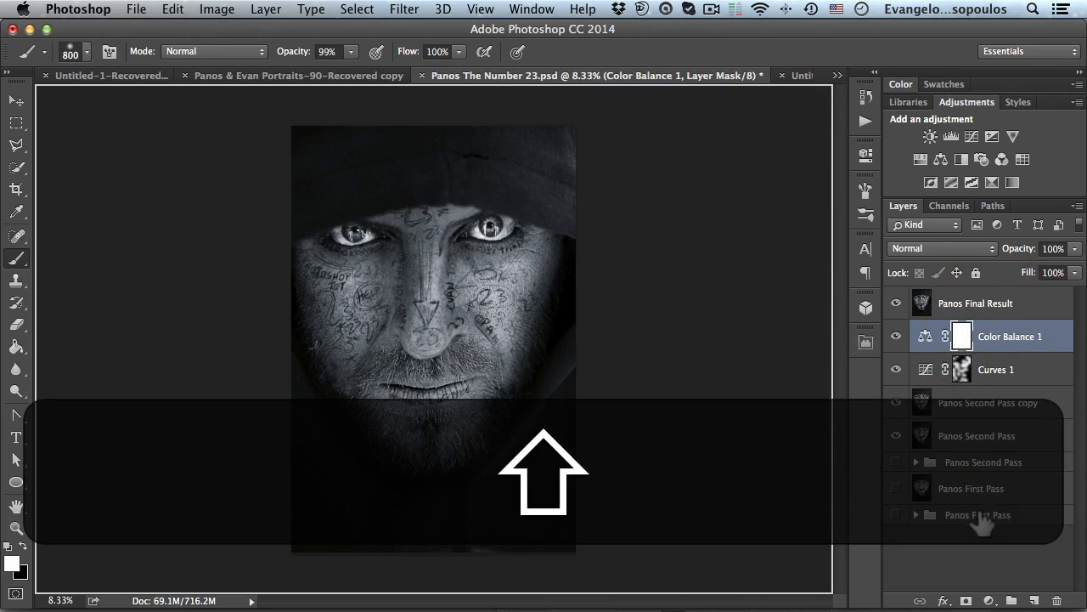
{"action": "left_click", "coordinate": [960, 515], "text": "shift"}
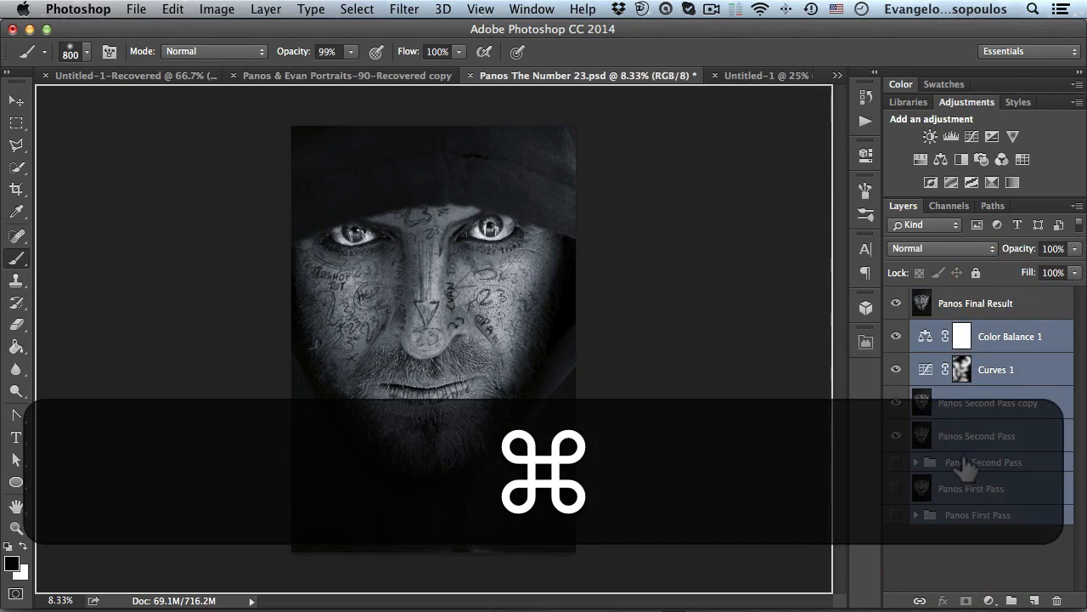
{"action": "key", "text": "super+g"}
{"action": "double_click", "coordinate": [959, 343]}
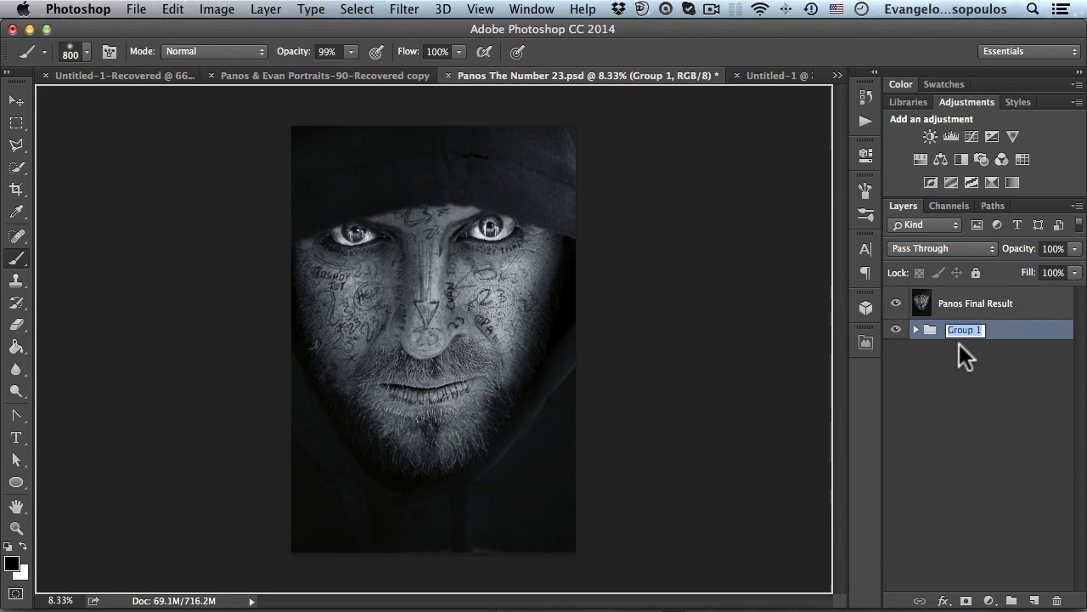
{"action": "type", "text": "All Ste"}
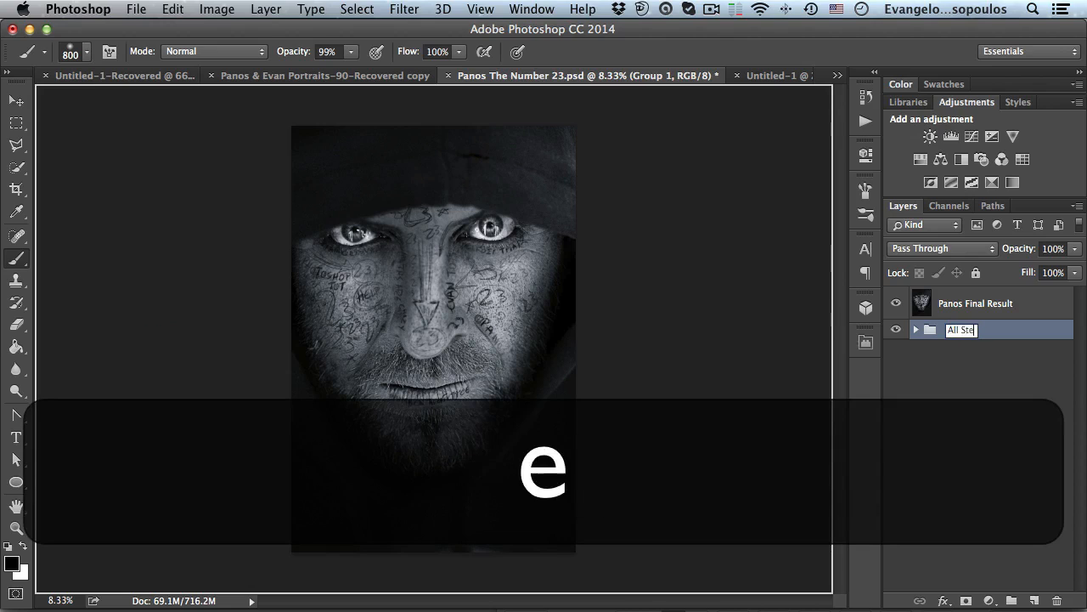
{"action": "type", "text": "ps"}
{"action": "key", "text": "Return"}
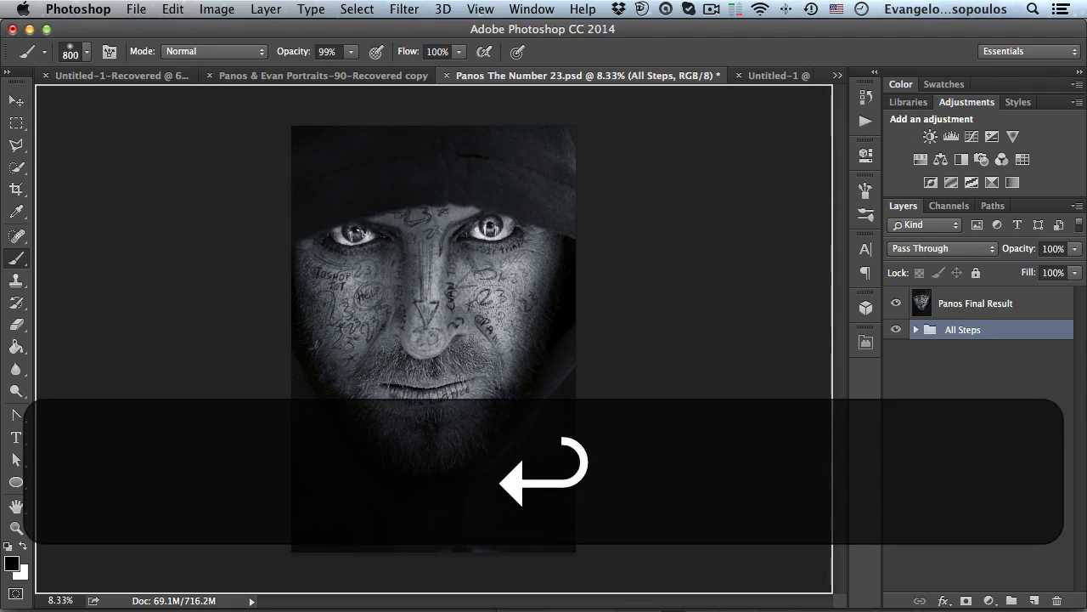
- Duplicate the original color Panos layer above the All Steps group, then collapse and hide the group
{"action": "left_click", "coordinate": [916, 329]}
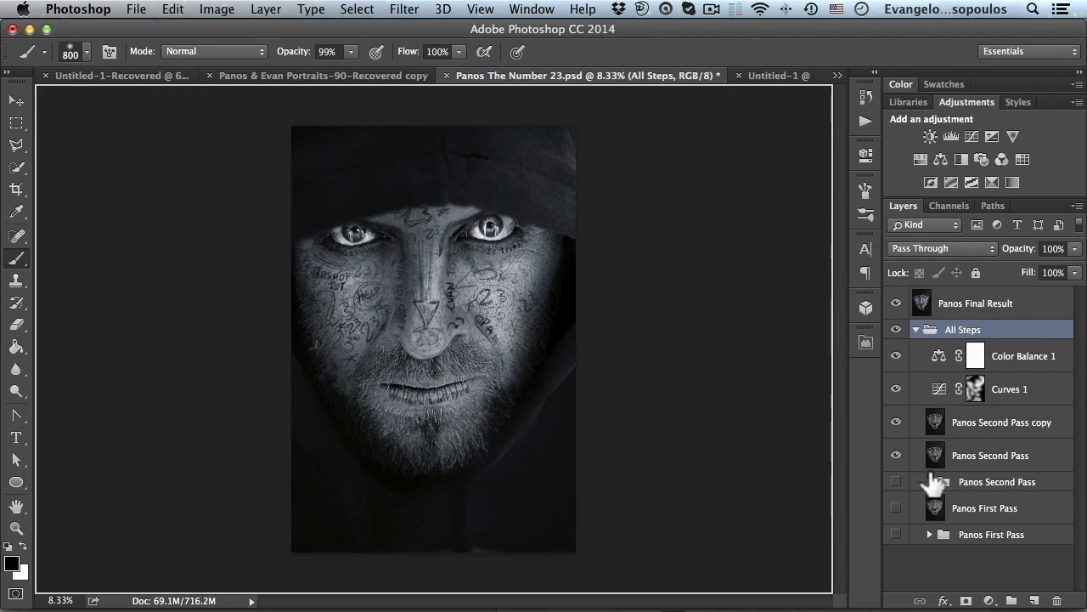
{"action": "left_click", "coordinate": [929, 535]}
{"action": "left_click_drag", "start_coordinate": [1083, 419], "coordinate": [1062, 556]}
{"action": "double_click", "coordinate": [985, 575], "text": "alt"}
{"action": "key", "text": "alt+Escape"}
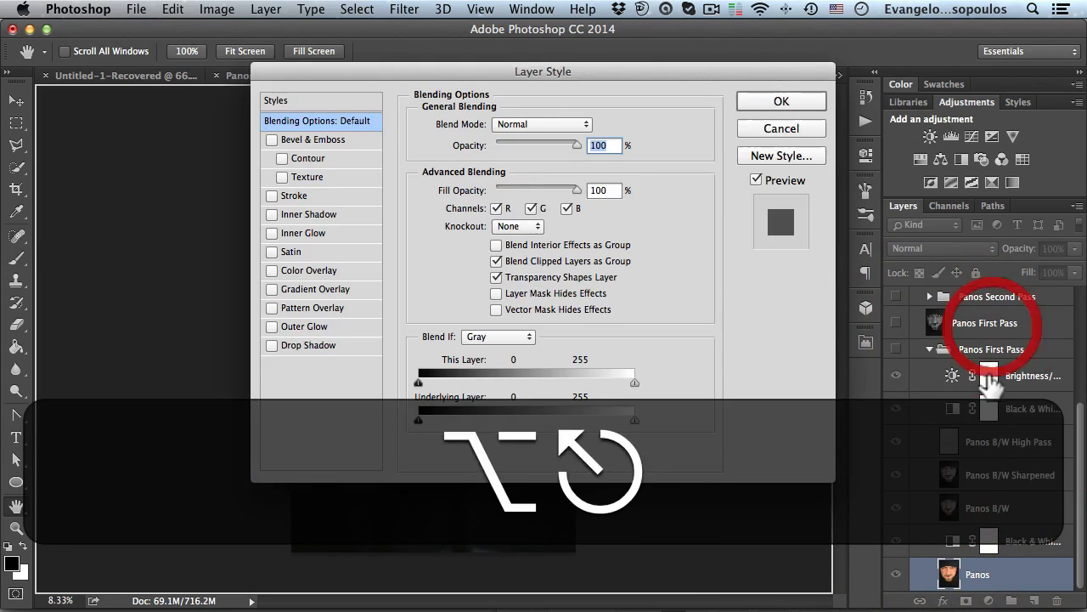
{"action": "left_click_drag", "start_coordinate": [990, 577], "coordinate": [990, 315]}
{"action": "left_click", "coordinate": [917, 363]}
{"action": "left_click", "coordinate": [896, 363]}
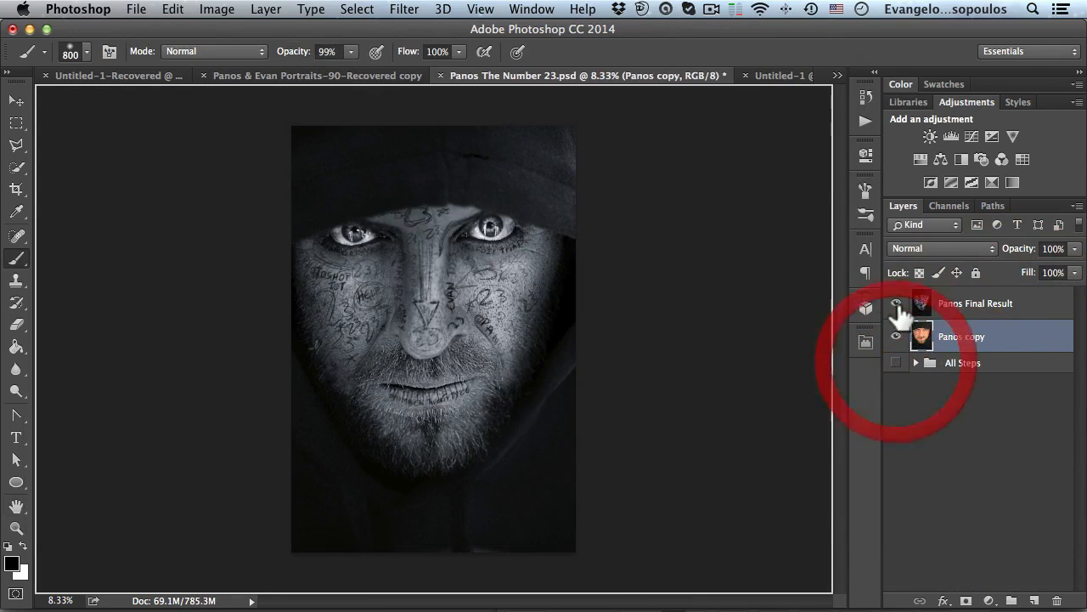
- Toggle the Panos Final Result layer on and off to compare it with the original color photo
{"action": "left_click", "coordinate": [978, 313]}
{"action": "left_click", "coordinate": [896, 304]}
{"action": "left_click", "coordinate": [896, 303]}
{"action": "left_click", "coordinate": [896, 303]}
{"action": "left_click", "coordinate": [896, 303]}
{"action": "left_click", "coordinate": [896, 303]}
{"action": "left_click", "coordinate": [896, 303]}
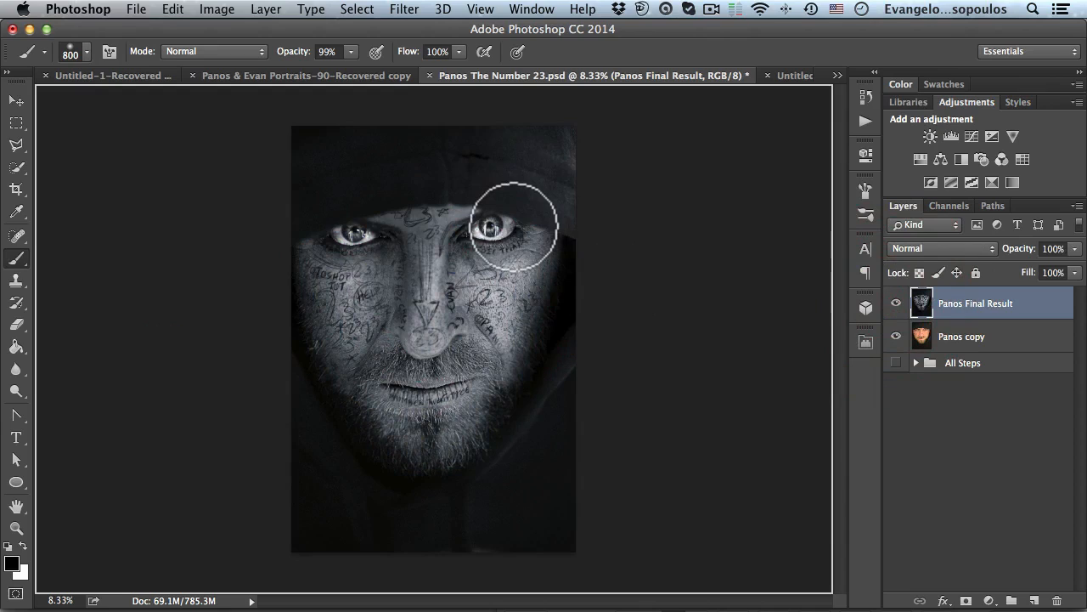